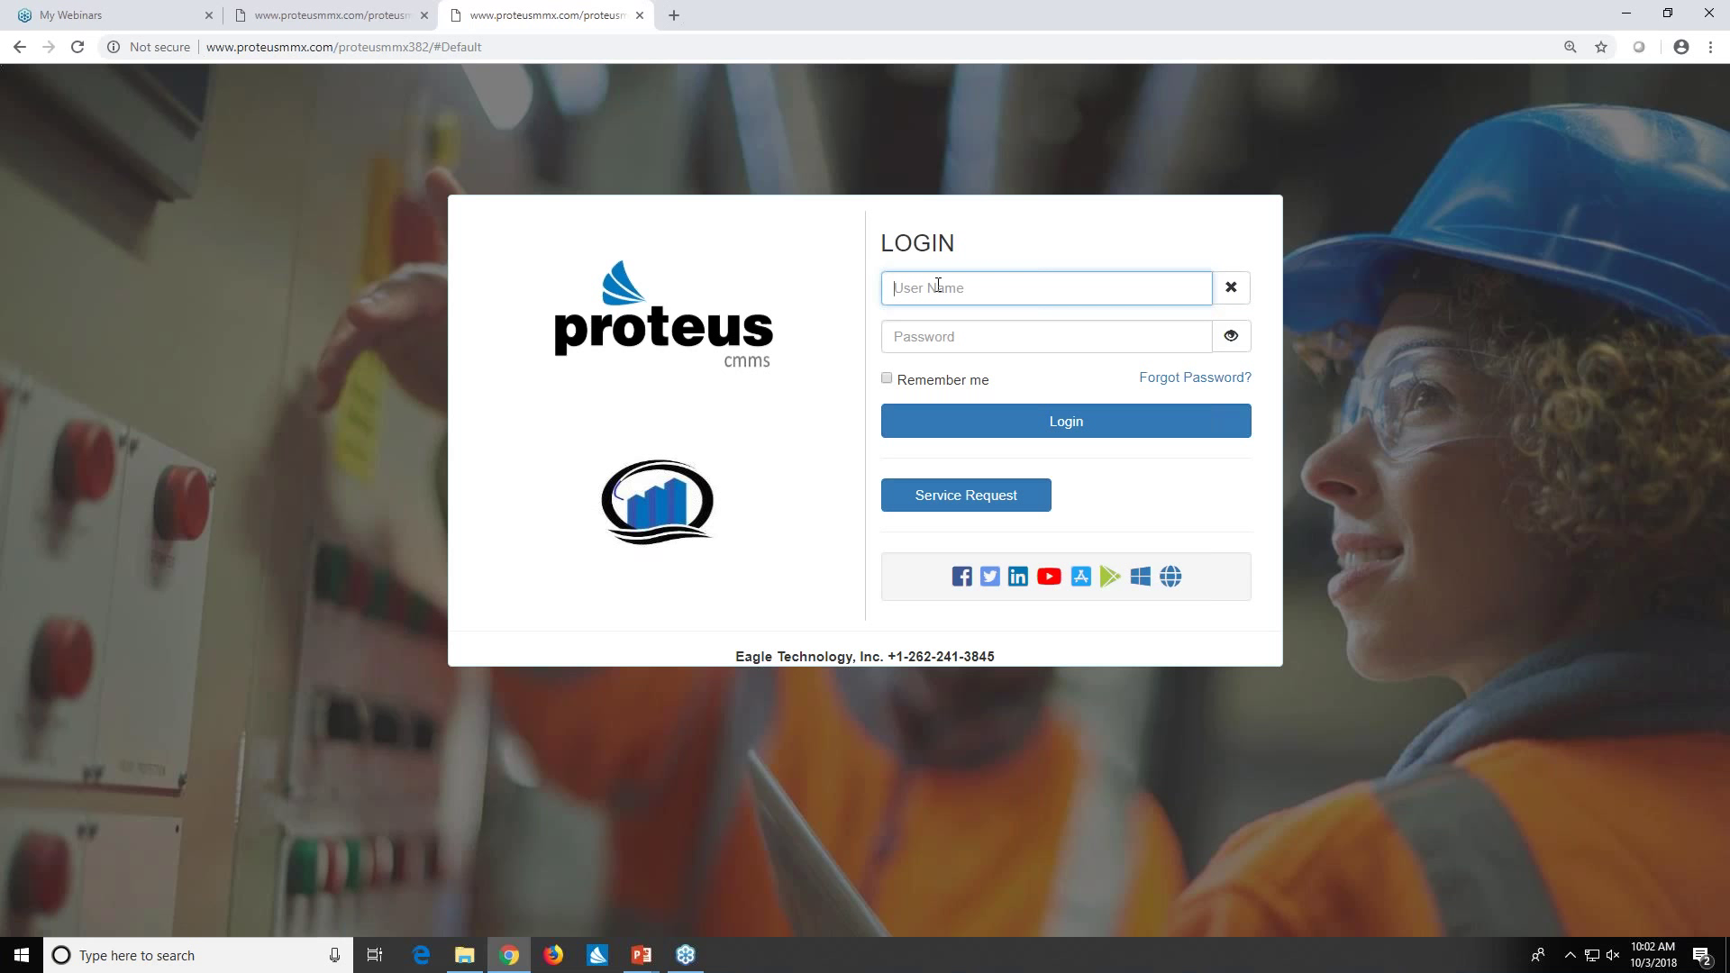
- Log in with the Administrator user name and password and switch to the dashboard tab
{"action": "type", "text": "aDMINISTRATOR"}
{"action": "key", "text": "Tab"}
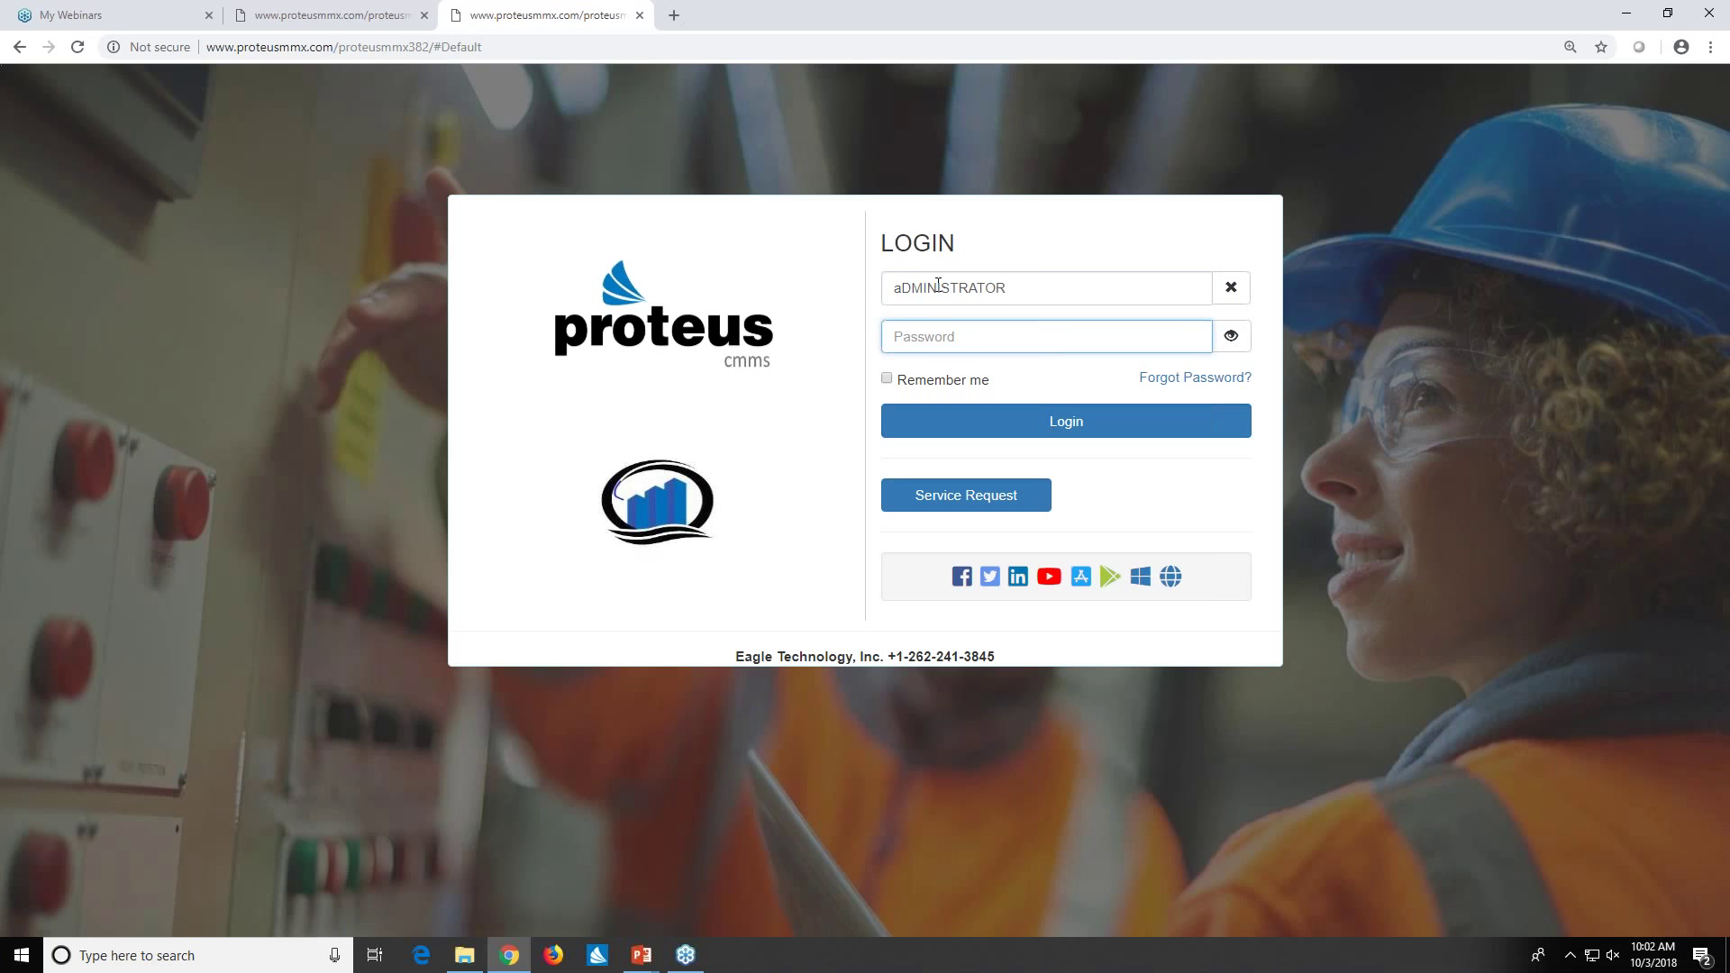
{"action": "type", "text": "•••••"}
{"action": "left_click", "coordinate": [1050, 421]}
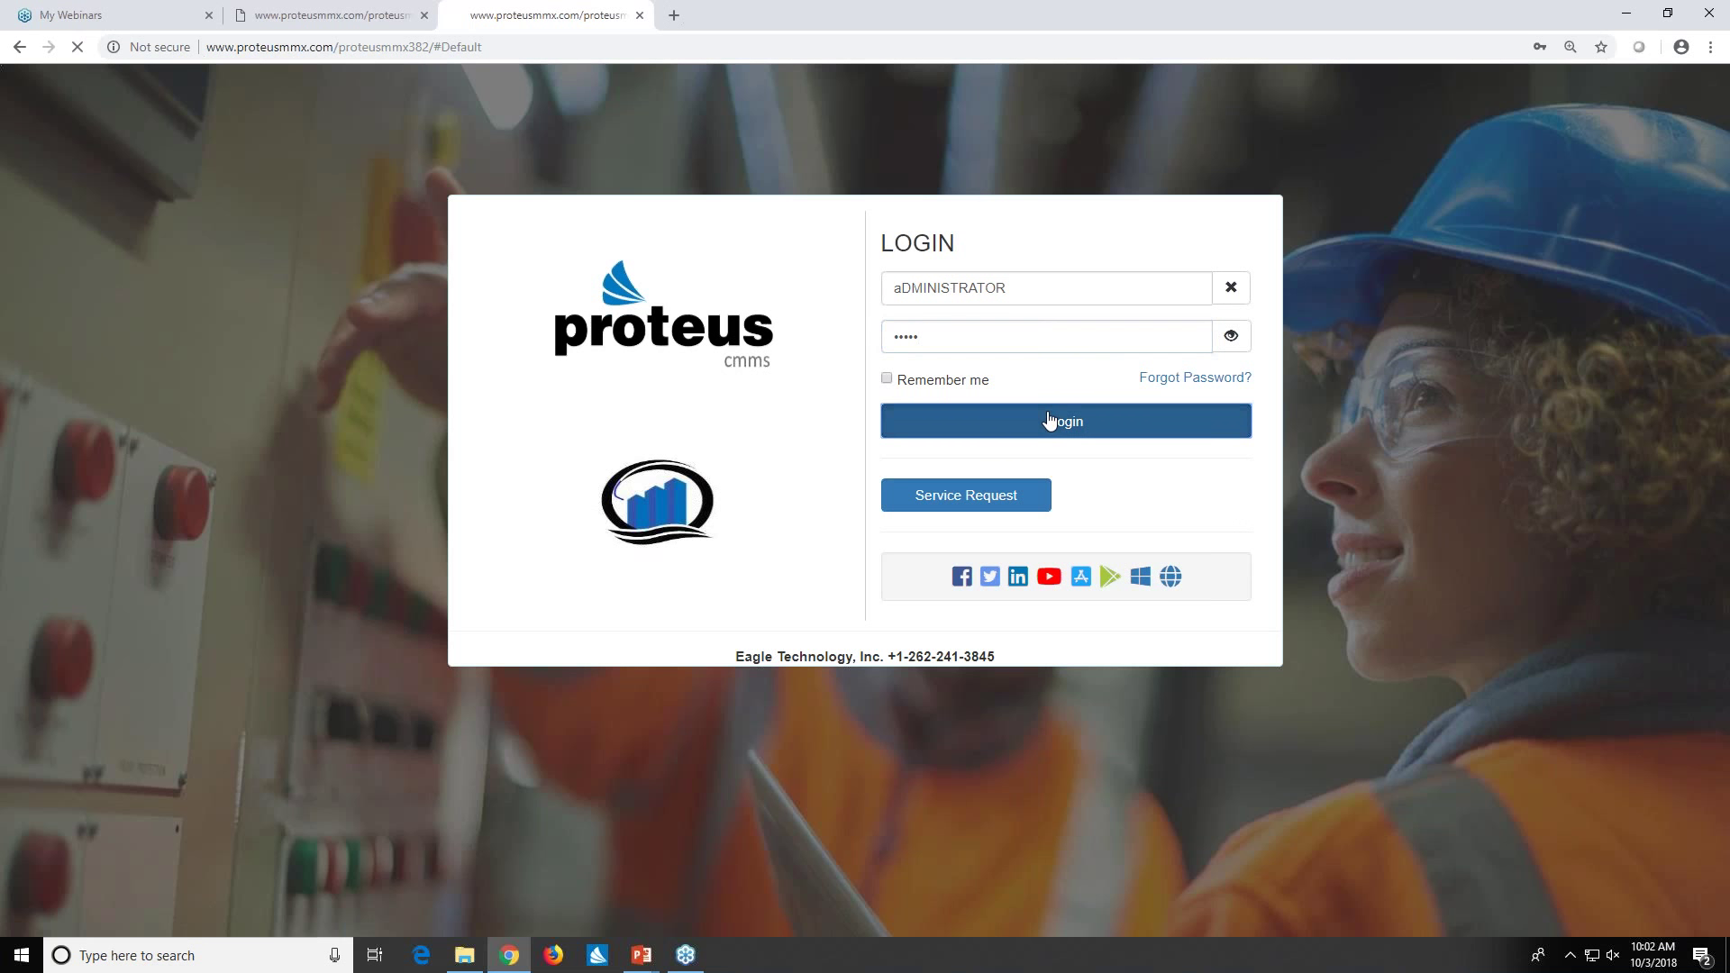
{"action": "left_click", "coordinate": [378, 13]}
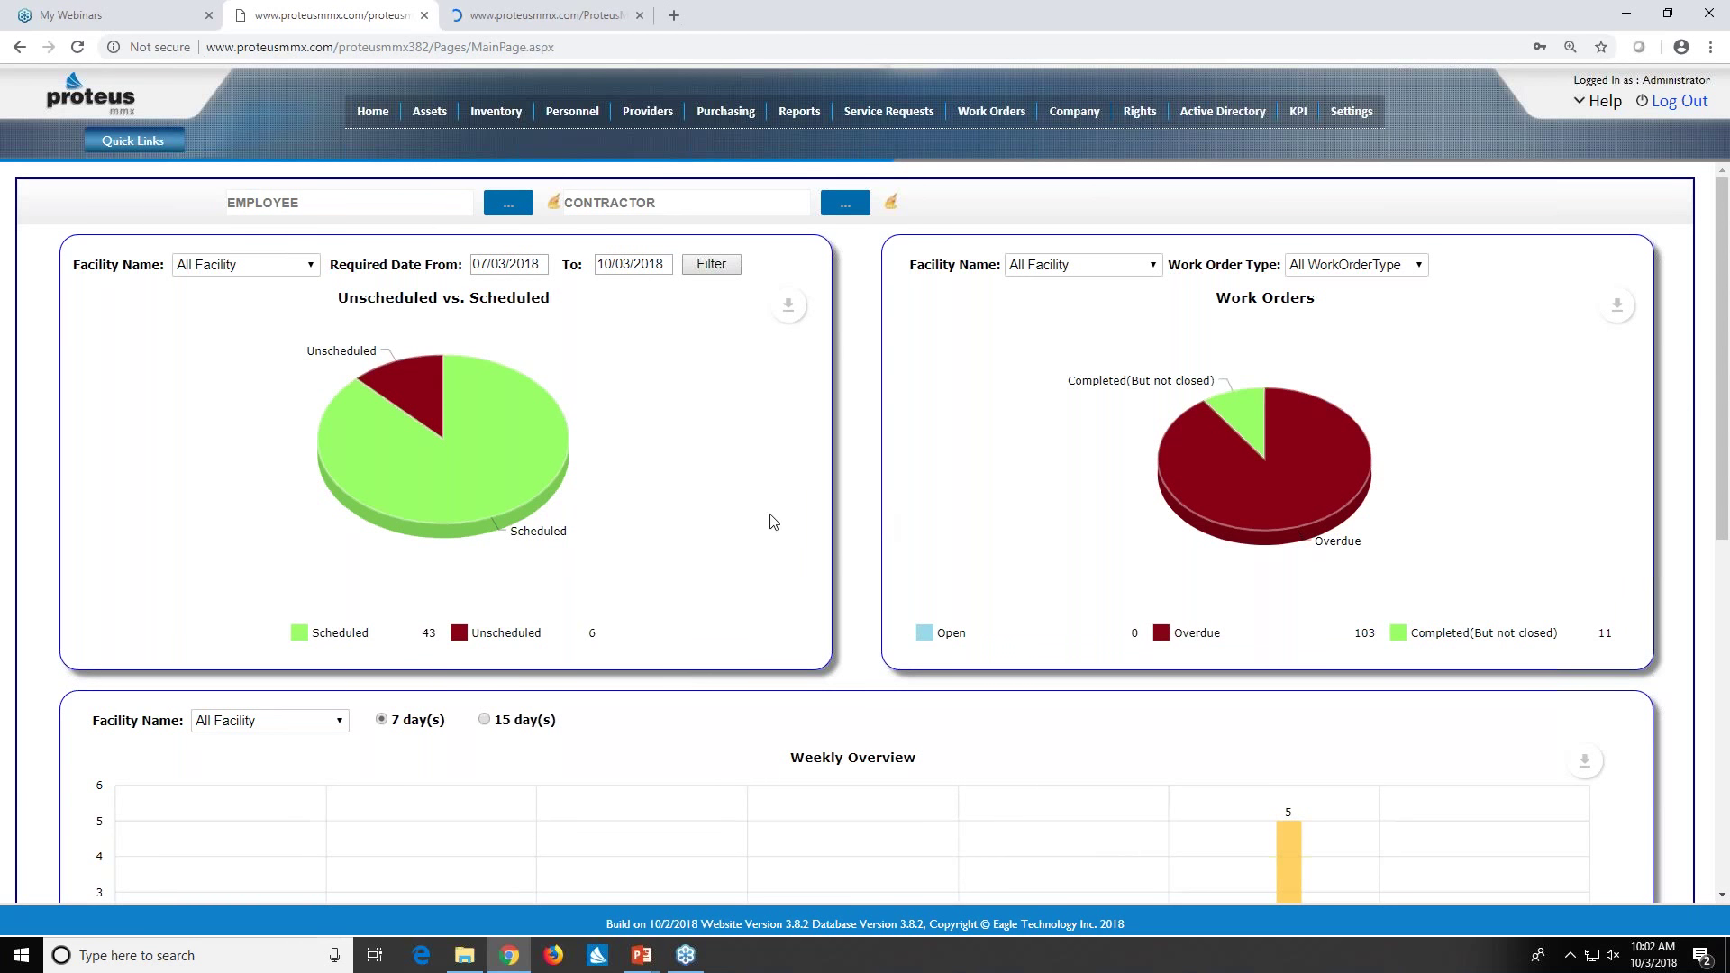
- Inspect the scheduling and work-order pie chart slices, then scroll down to the Weekly Overview chart
{"action": "mouse_move", "coordinate": [402, 378]}
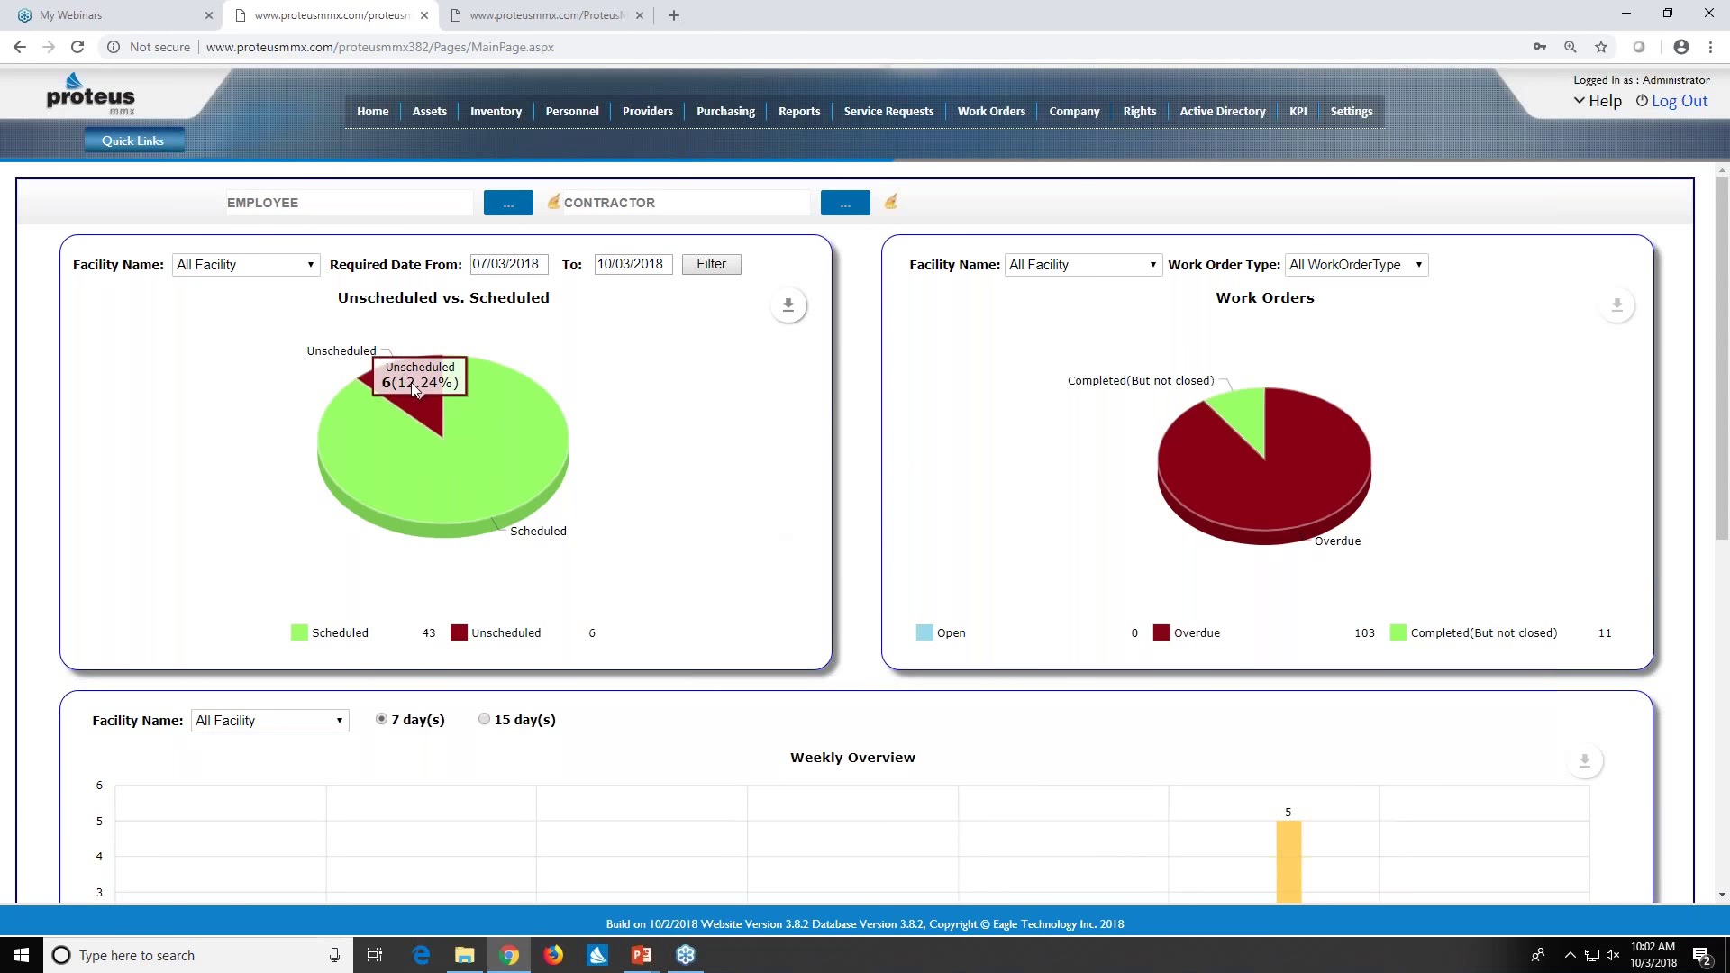
{"action": "mouse_move", "coordinate": [461, 455]}
{"action": "mouse_move", "coordinate": [1159, 447]}
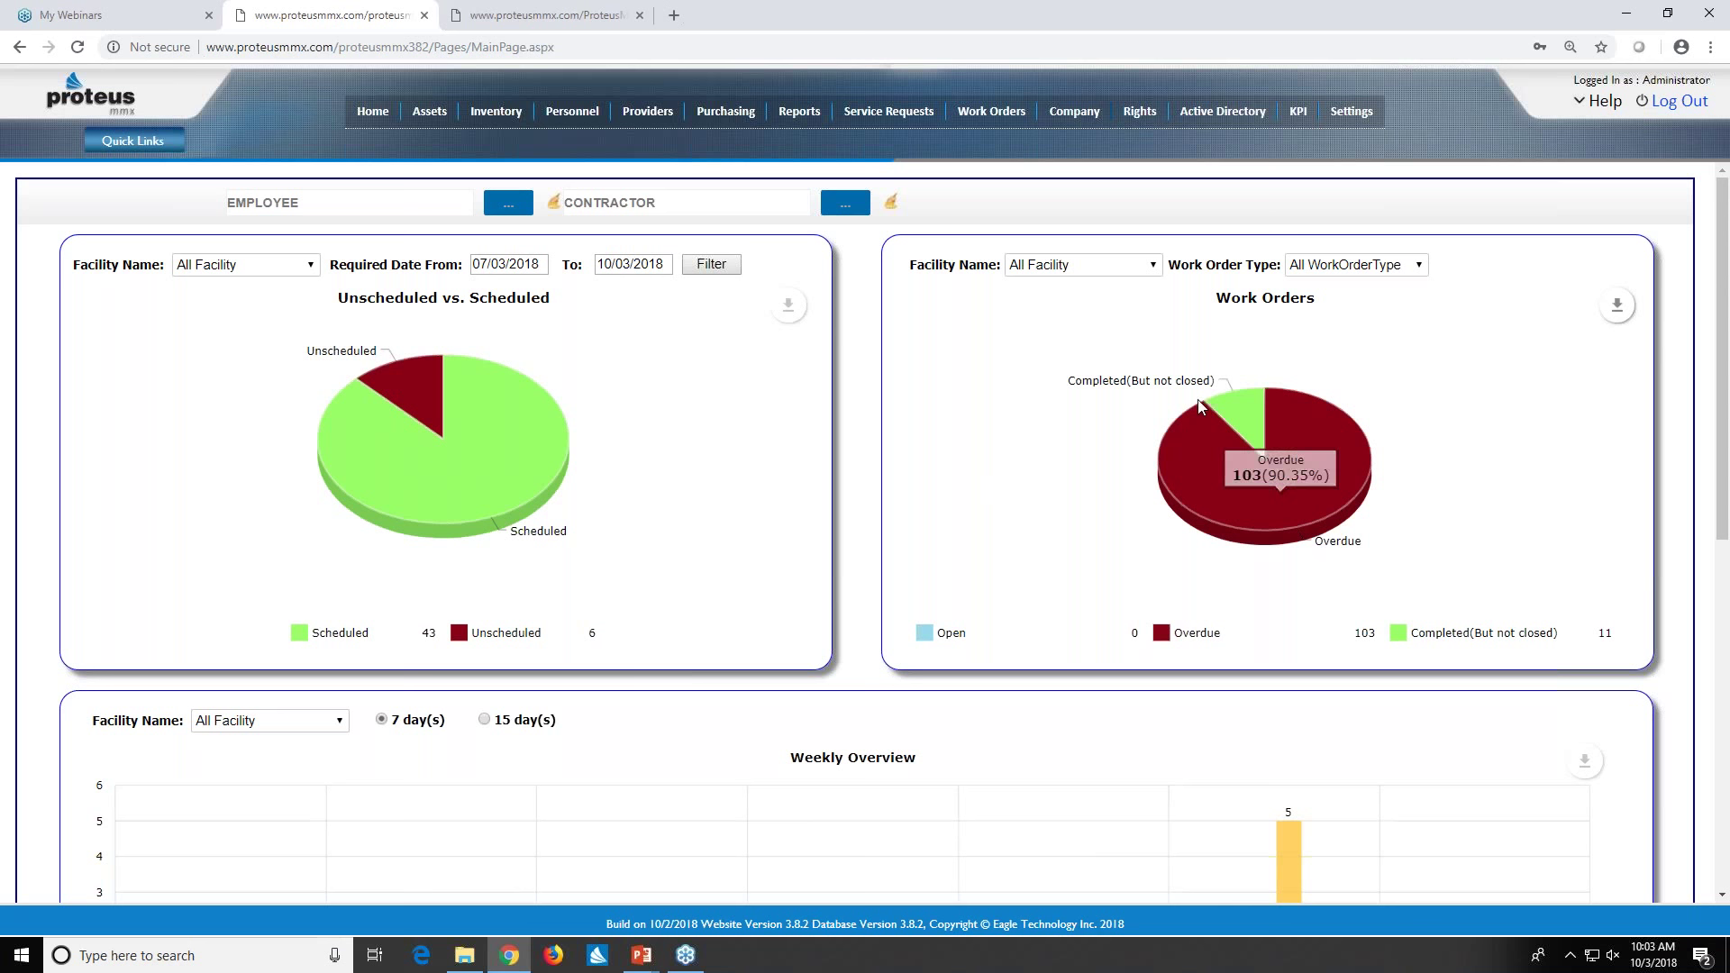
{"action": "mouse_move", "coordinate": [1117, 403]}
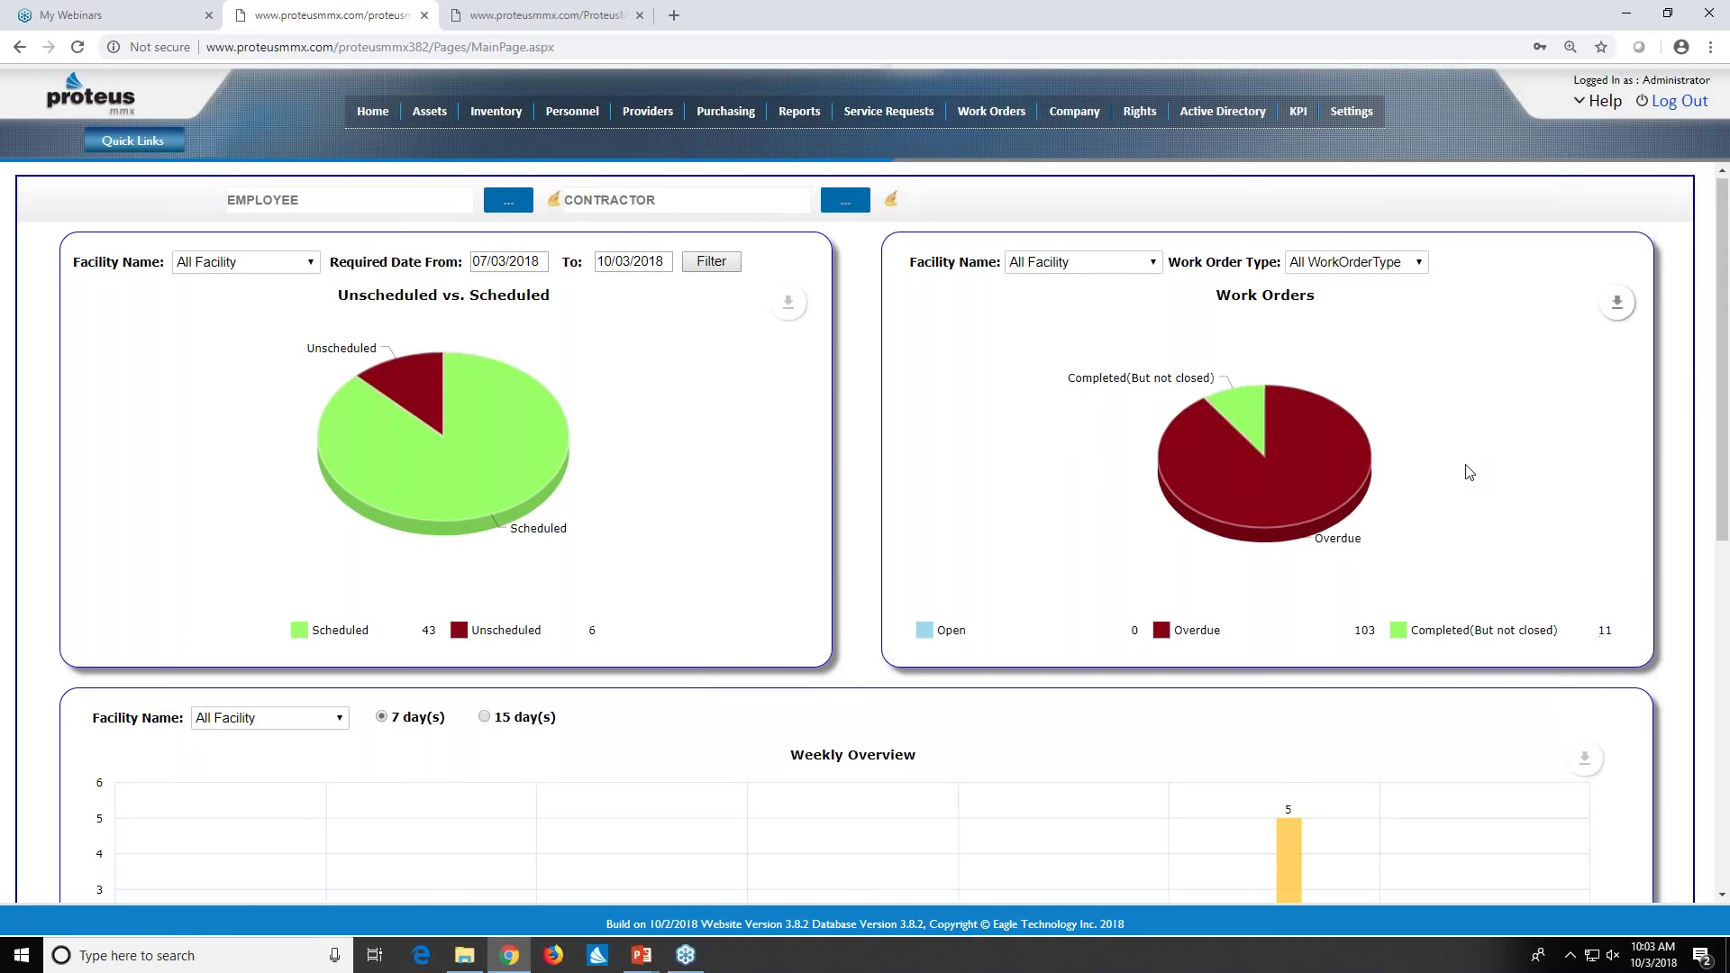
{"action": "scroll", "coordinate": [1468, 472], "scroll_direction": "down", "scroll_amount": 4}
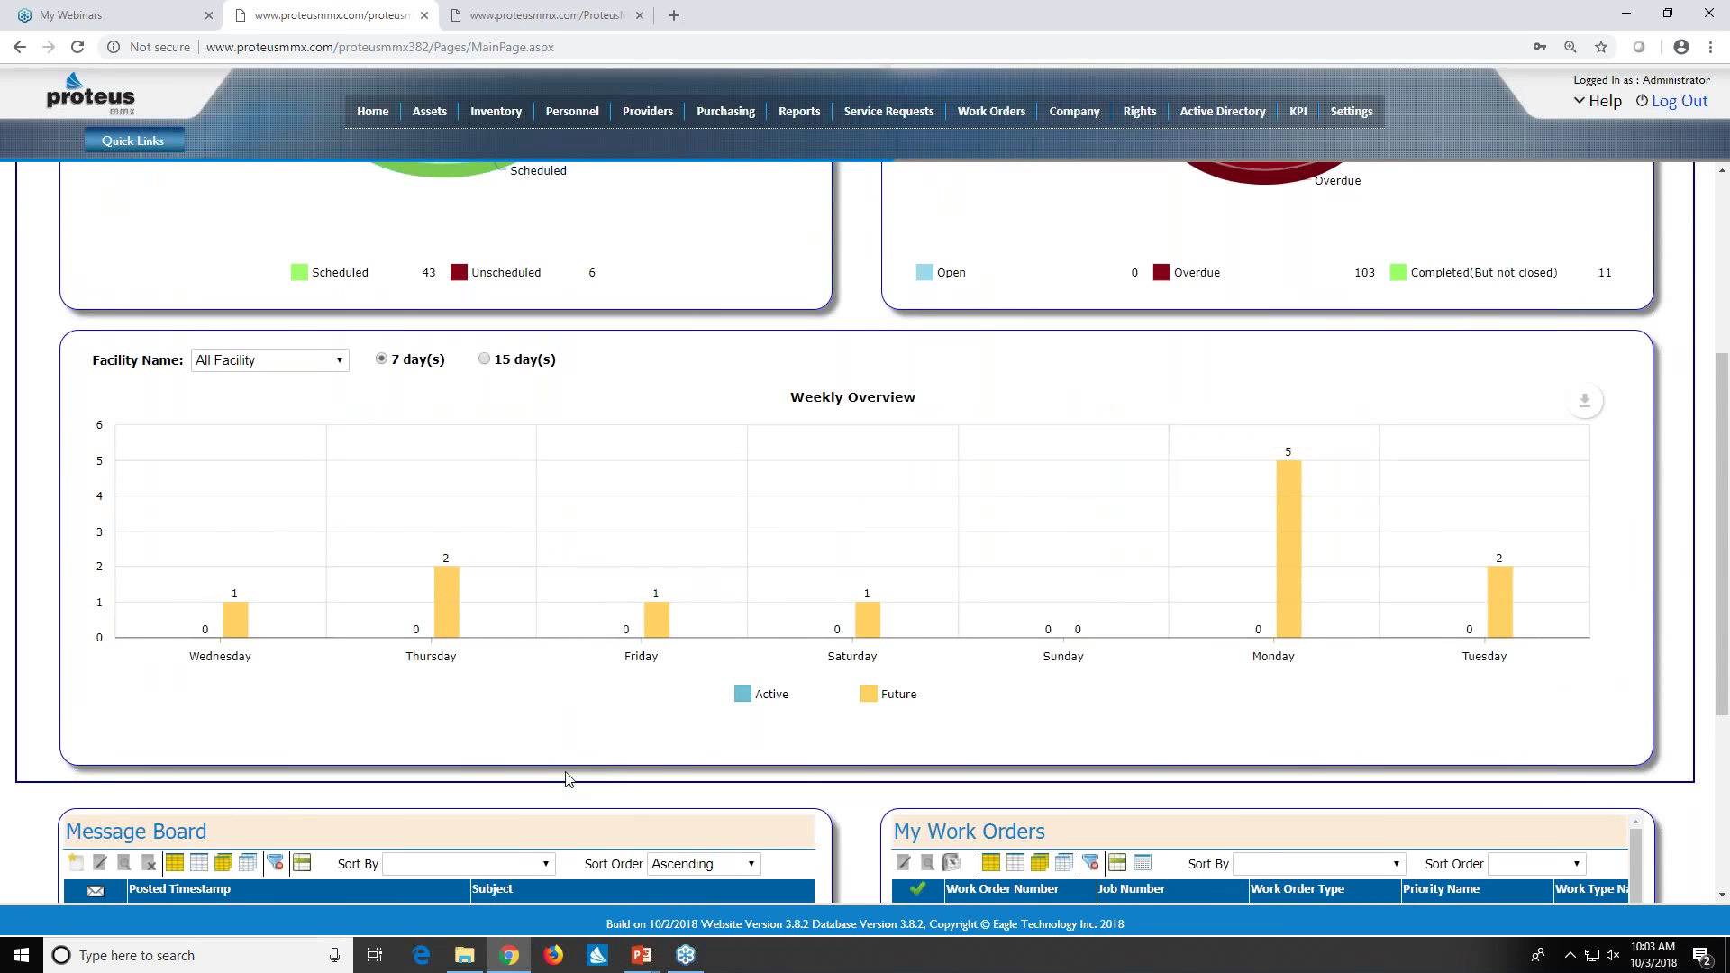
- Switch the Weekly Overview chart to the 15 day(s) option and review the updated chart
{"action": "left_click", "coordinate": [487, 362]}
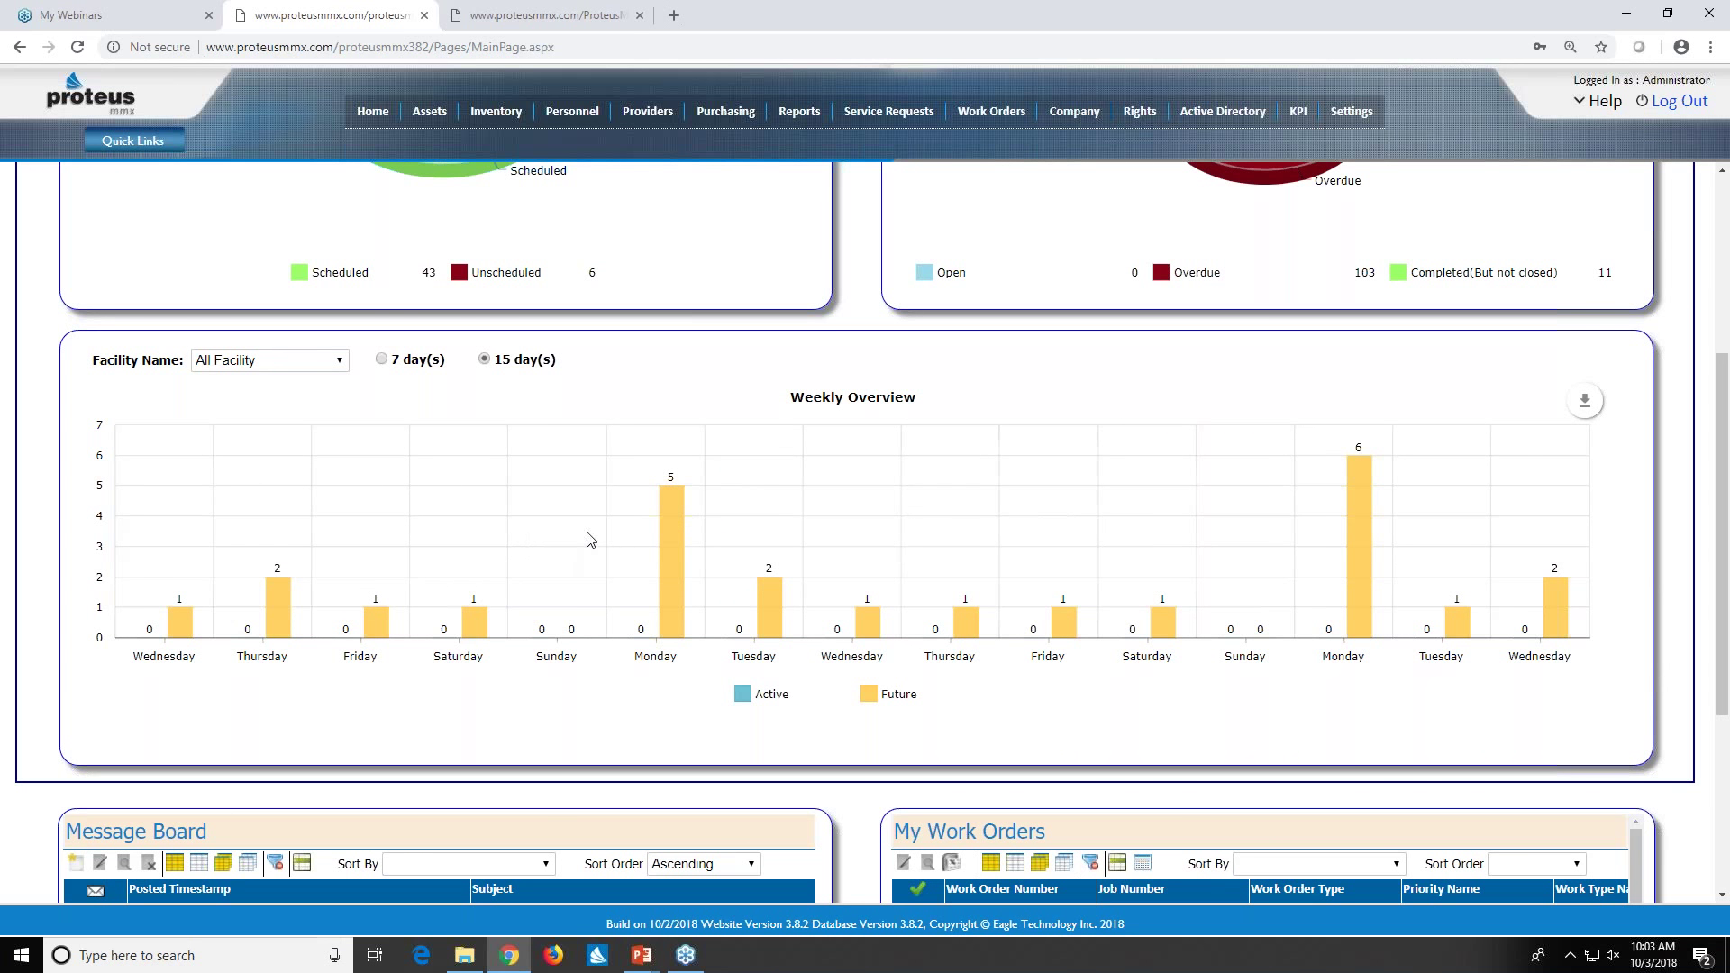
{"action": "mouse_move", "coordinate": [661, 519]}
{"action": "mouse_move", "coordinate": [638, 488]}
{"action": "scroll", "coordinate": [786, 506], "scroll_direction": "up", "scroll_amount": 4}
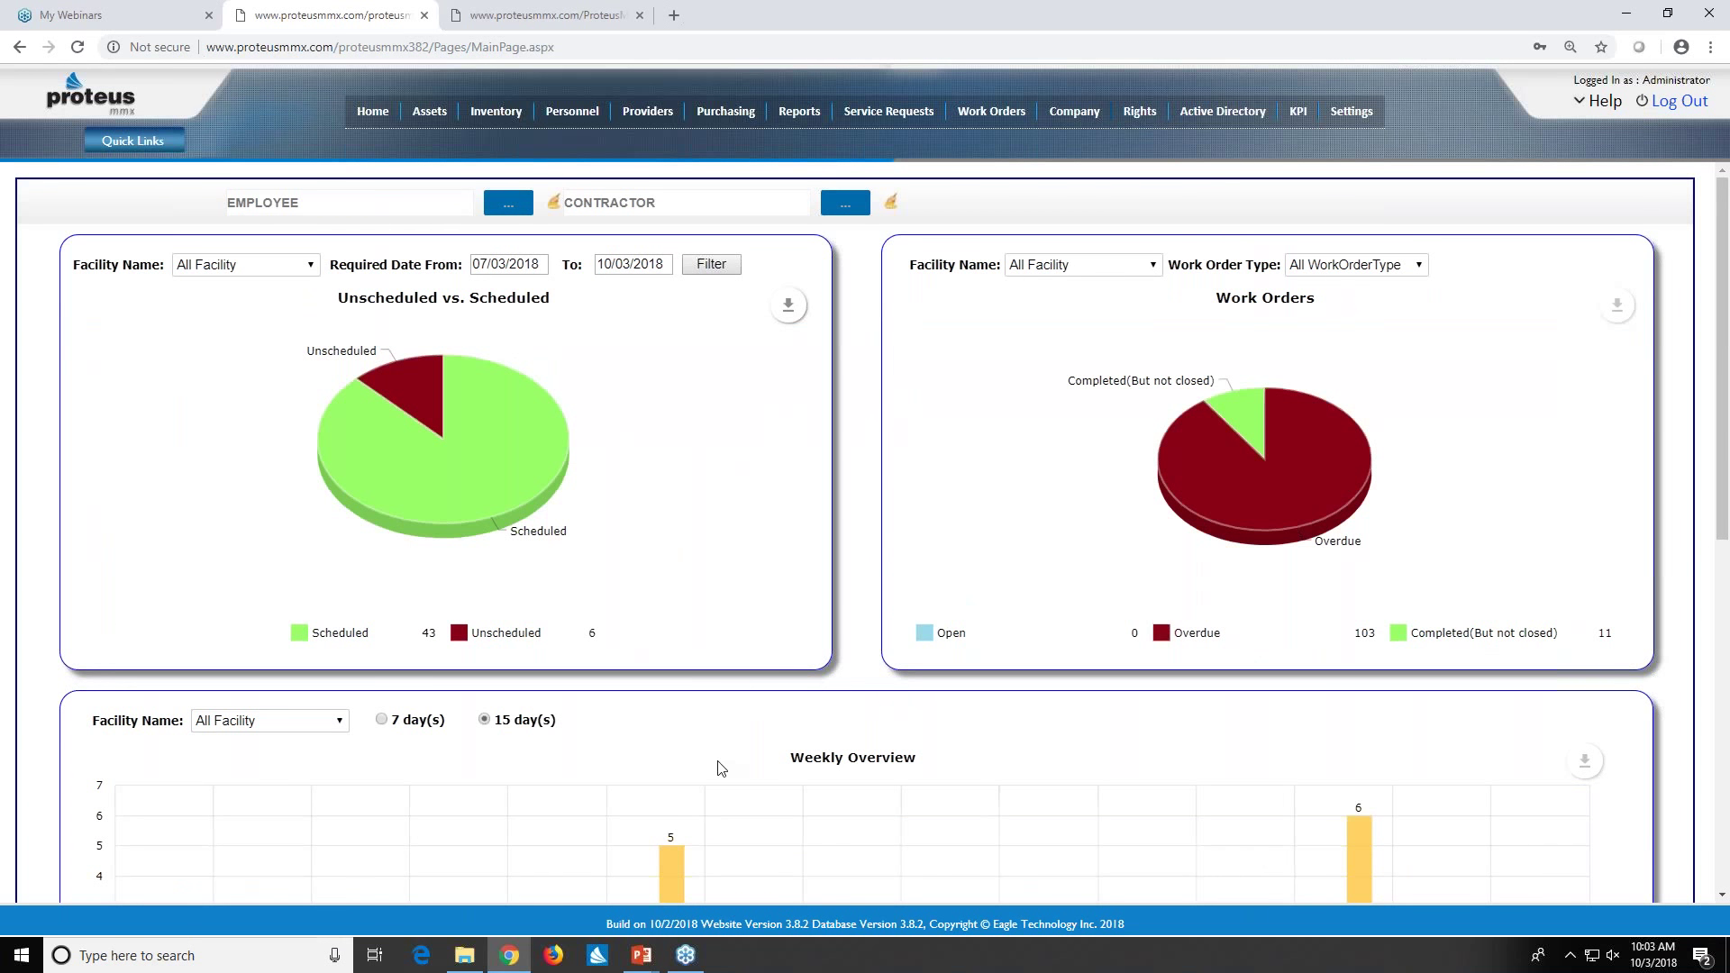
{"action": "scroll", "coordinate": [726, 765], "scroll_direction": "down", "scroll_amount": 2}
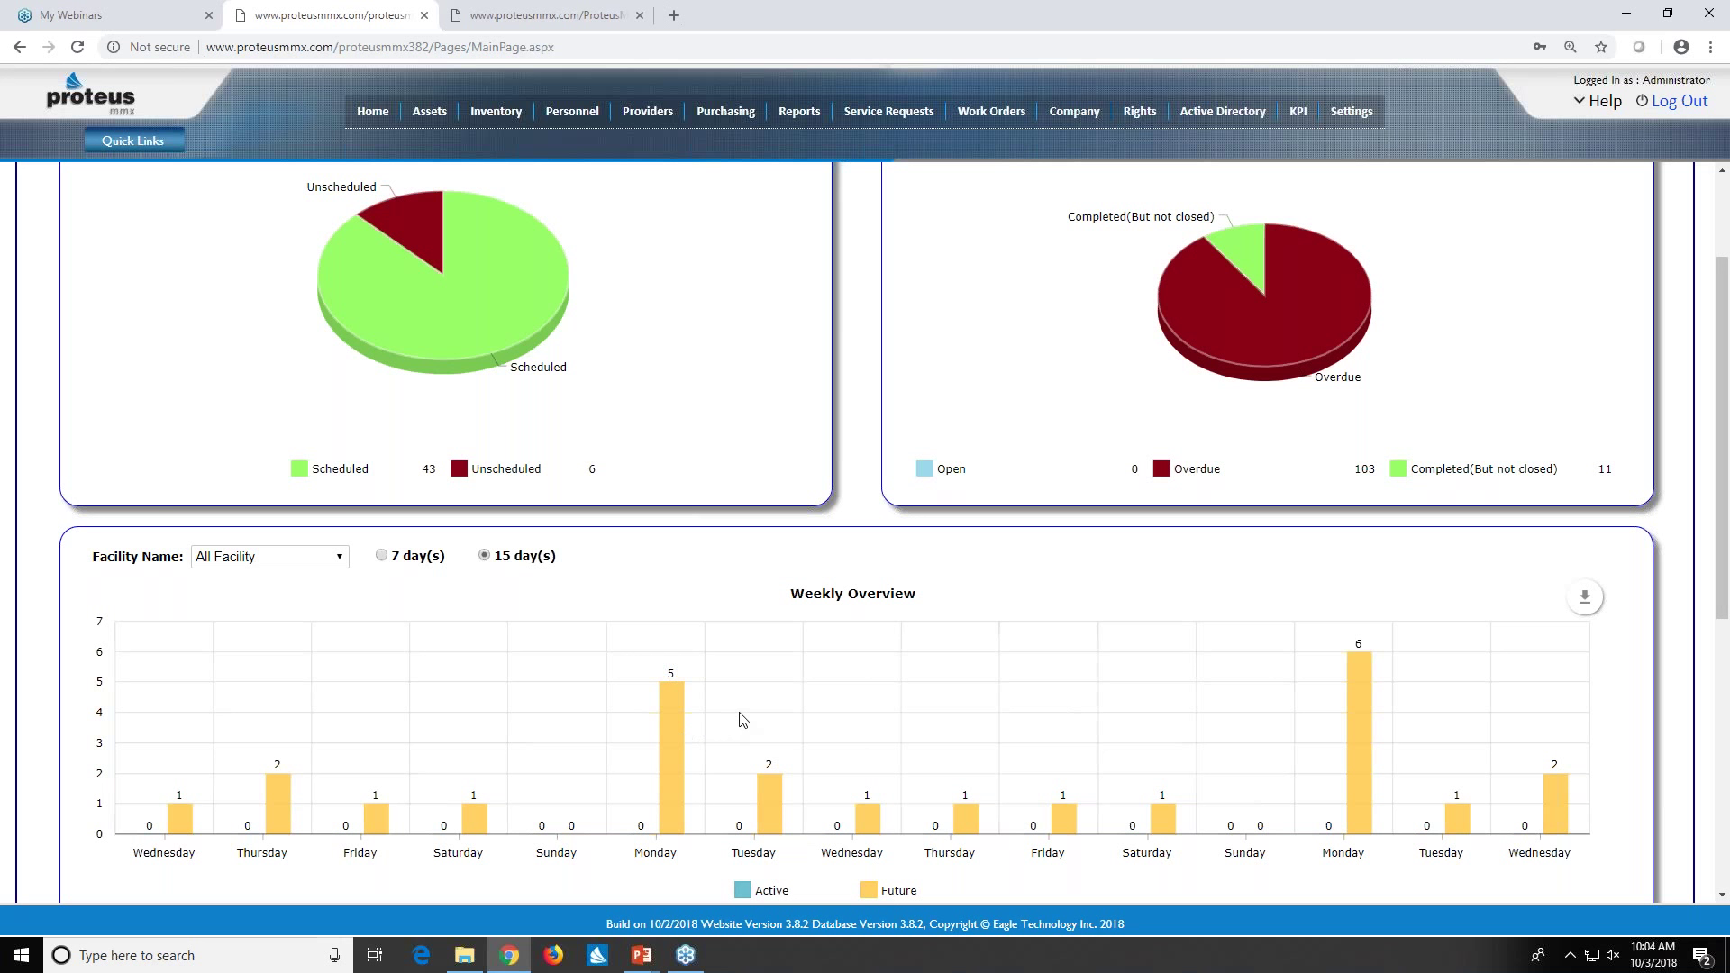
{"action": "mouse_move", "coordinate": [687, 728]}
- Open the Assets list and clear 'light' from the Asset filter
{"action": "mouse_move", "coordinate": [453, 210]}
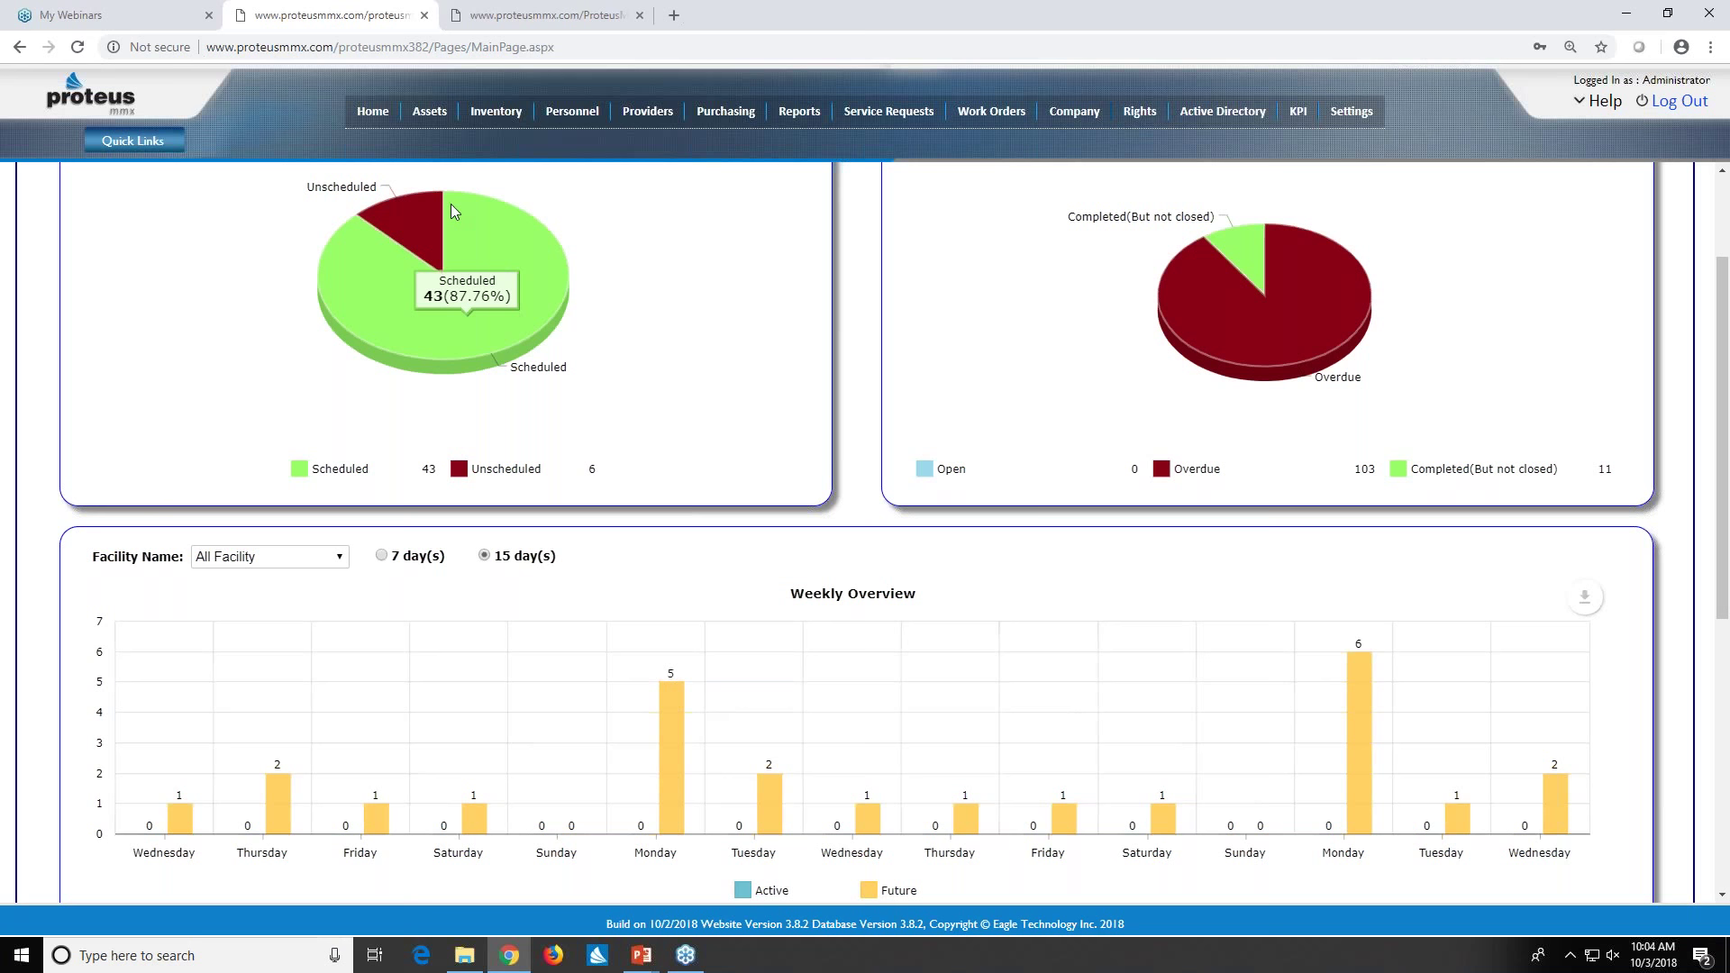
{"action": "mouse_move", "coordinate": [430, 115]}
{"action": "left_click", "coordinate": [470, 171]}
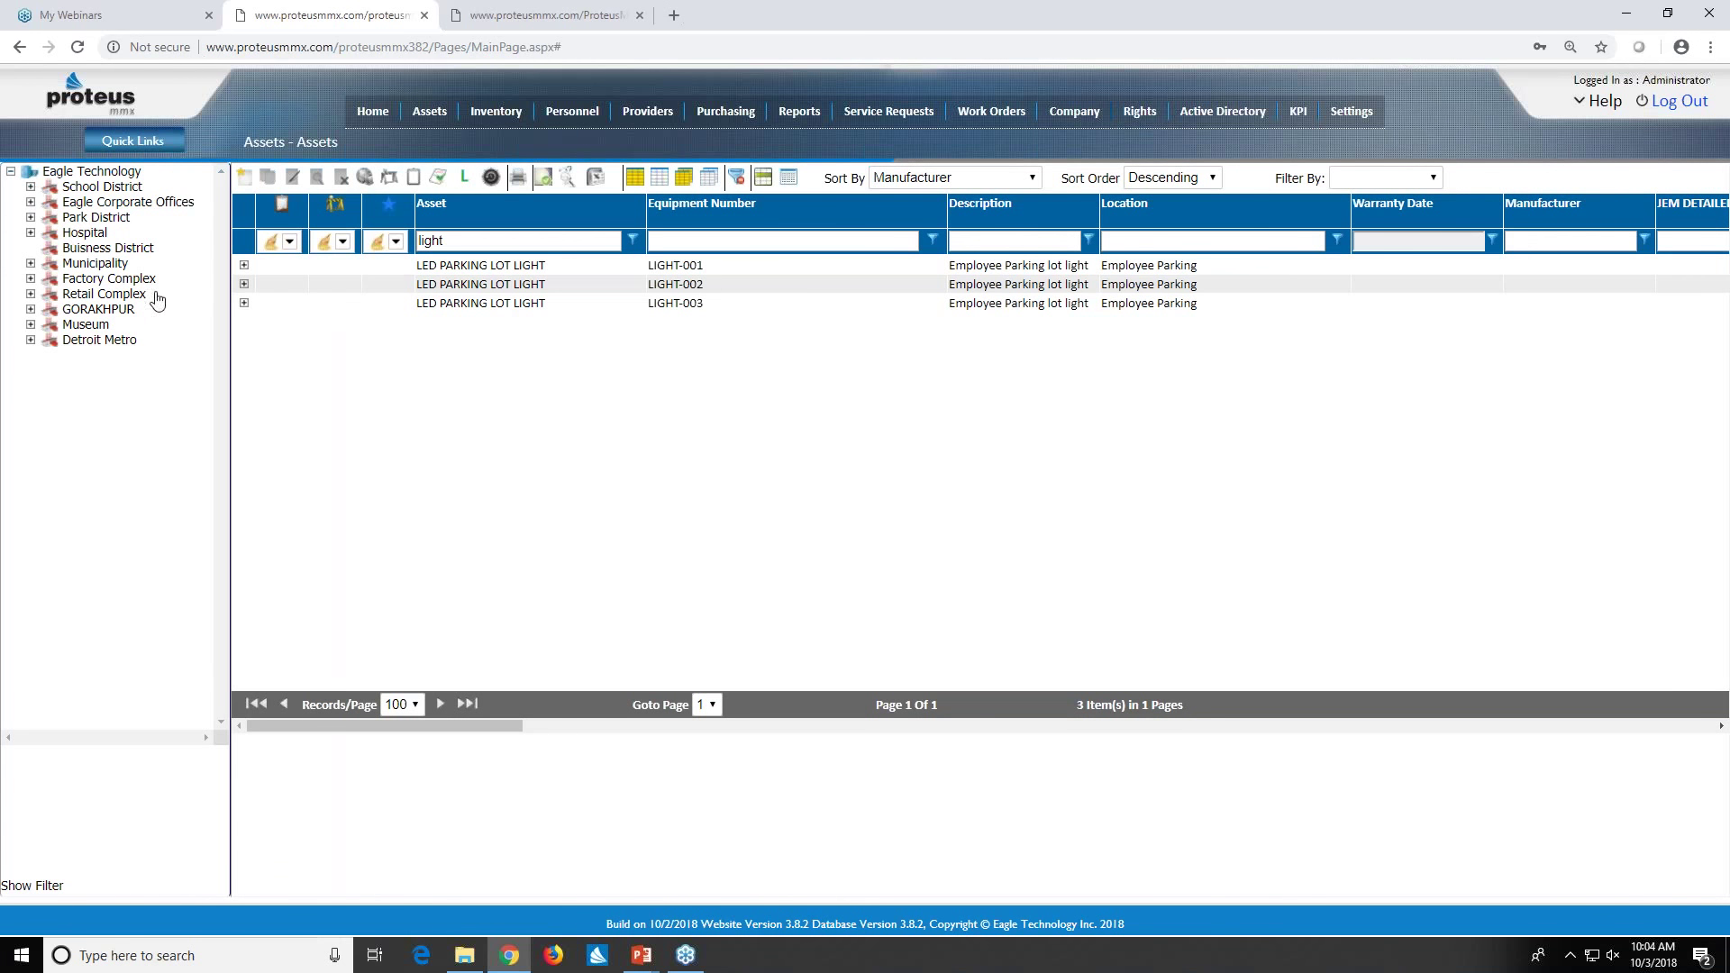
{"action": "left_click_drag", "start_coordinate": [452, 237], "coordinate": [416, 241]}
{"action": "key", "text": "BackSpace"}
{"action": "key", "text": "Tab"}
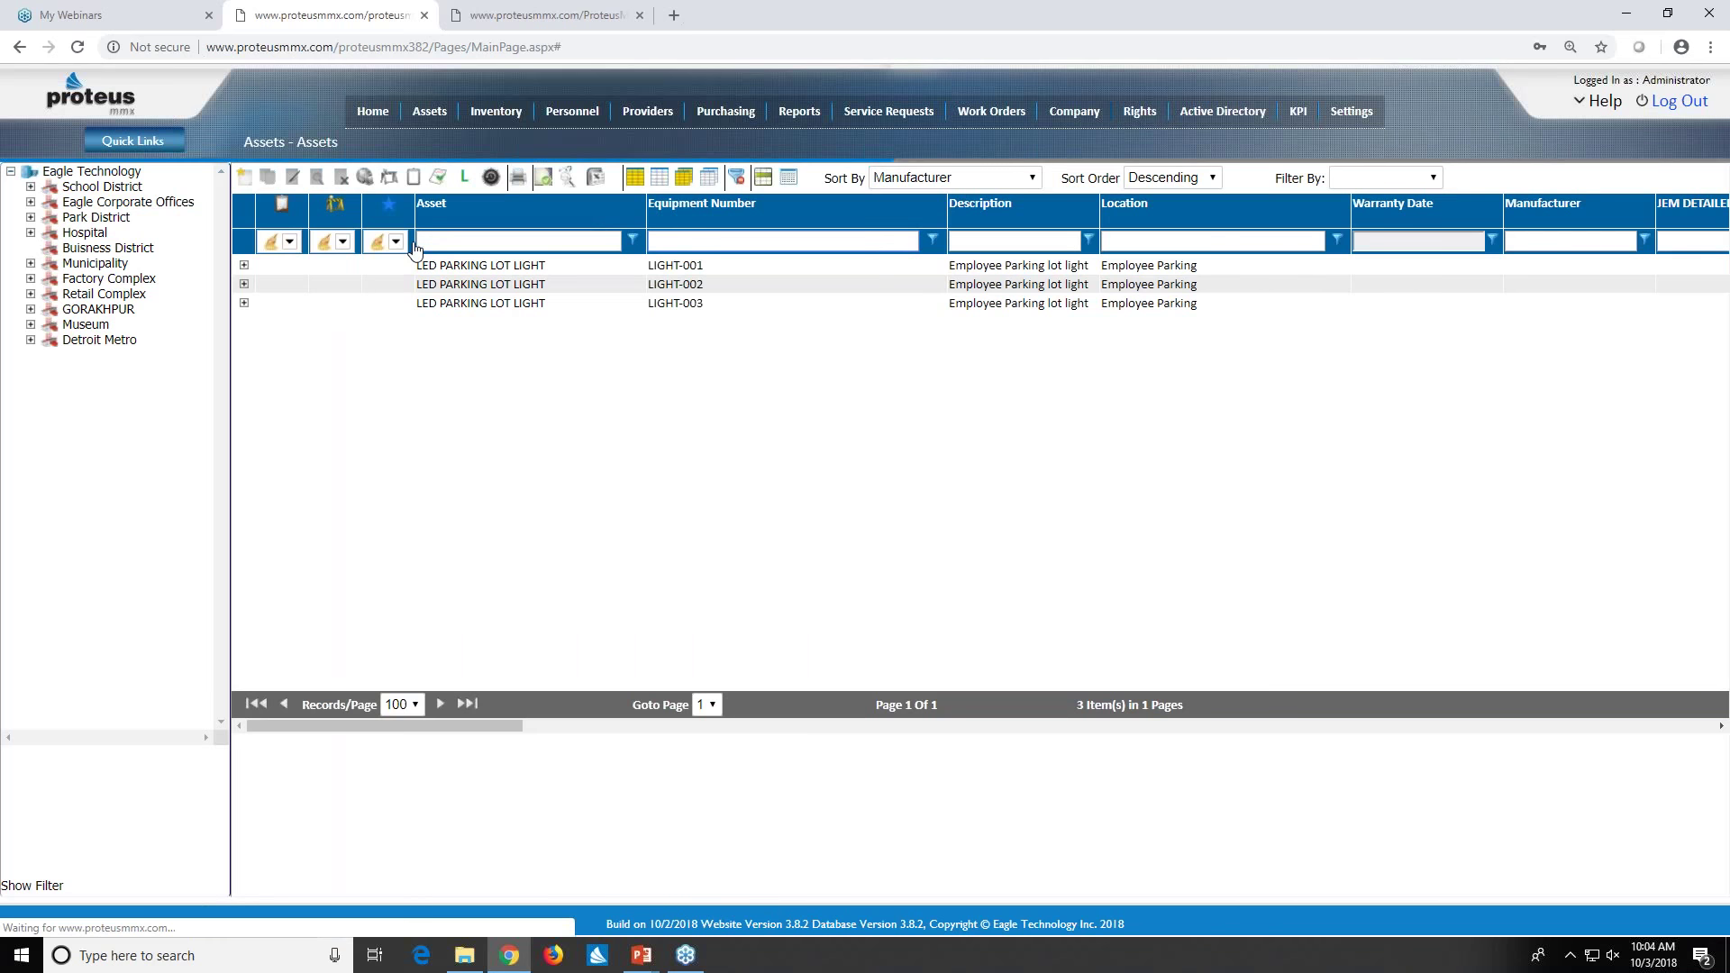
- Expand School District > Middle Schools > MLK and filter to Ground Floor's 104 assets
{"action": "left_click", "coordinate": [30, 187]}
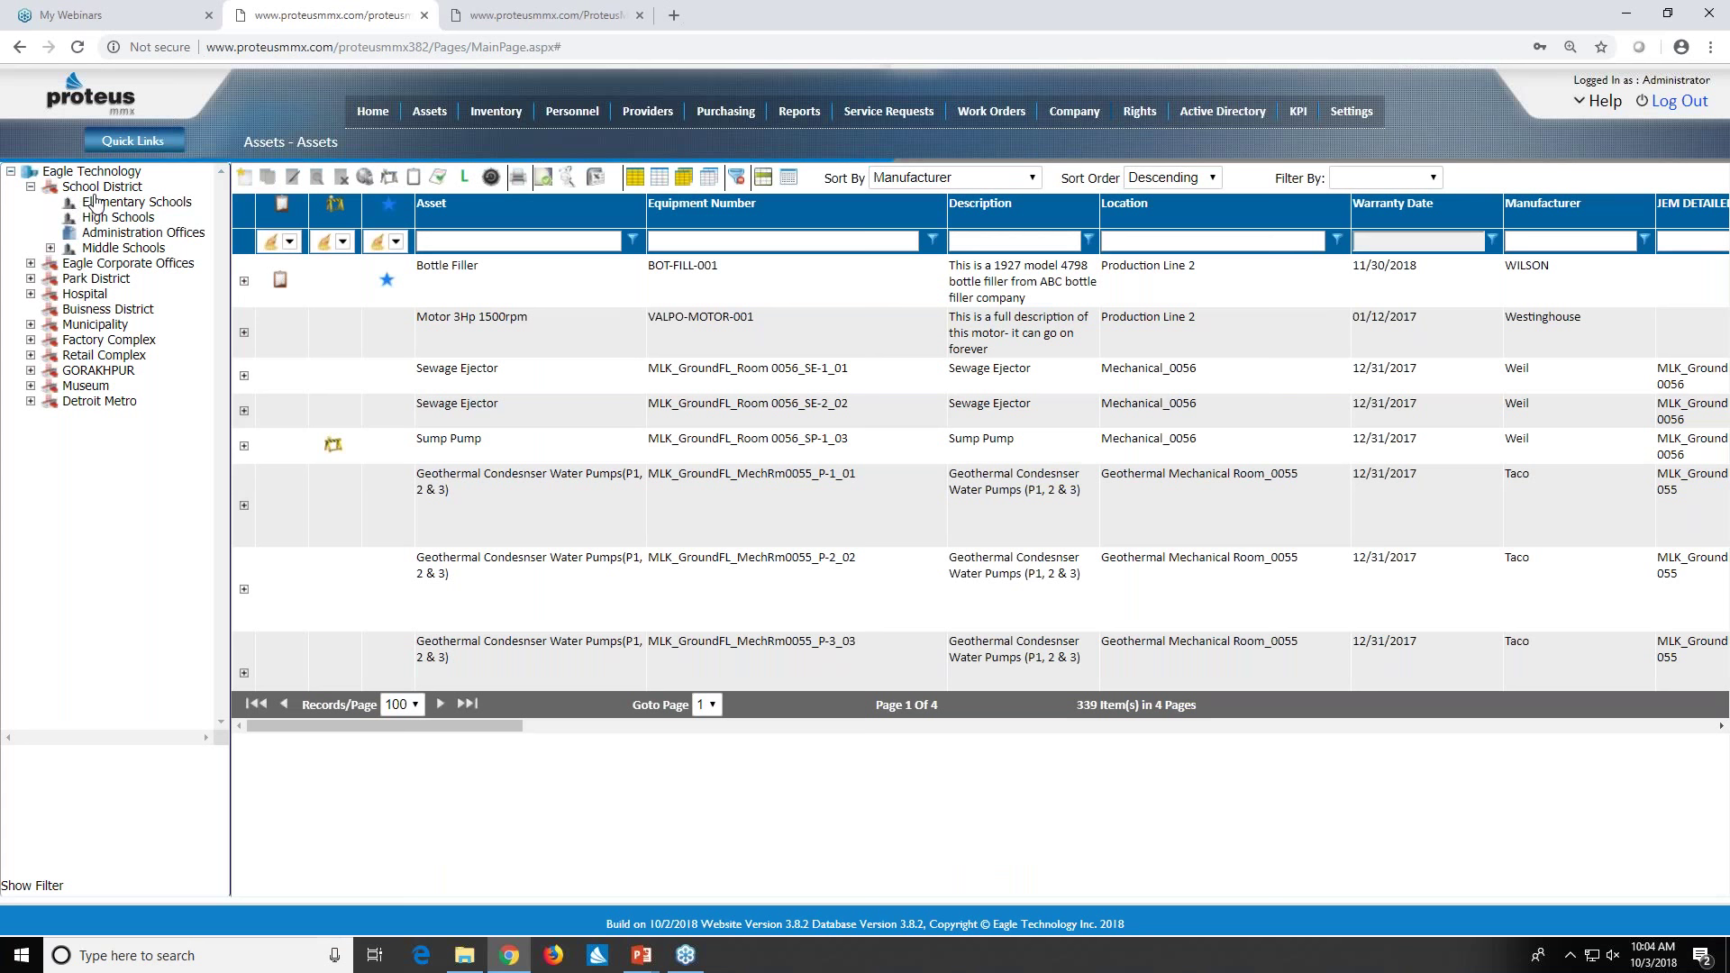
{"action": "left_click", "coordinate": [50, 247]}
{"action": "left_click", "coordinate": [69, 263]}
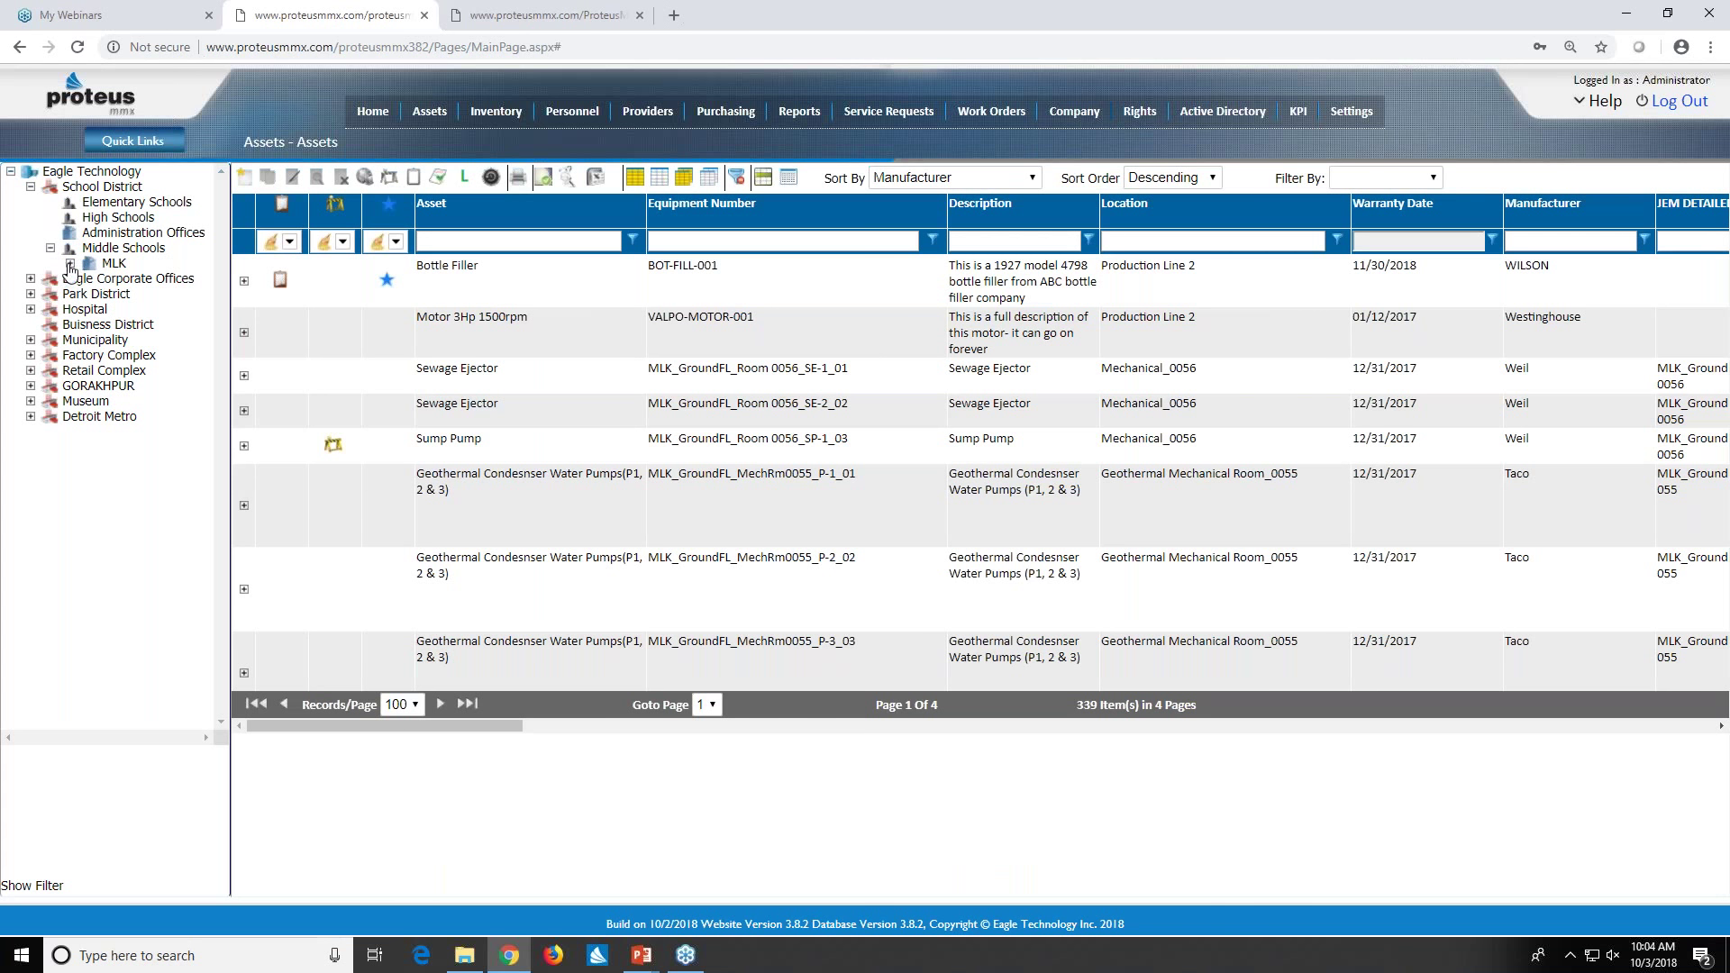
{"action": "left_click", "coordinate": [90, 279]}
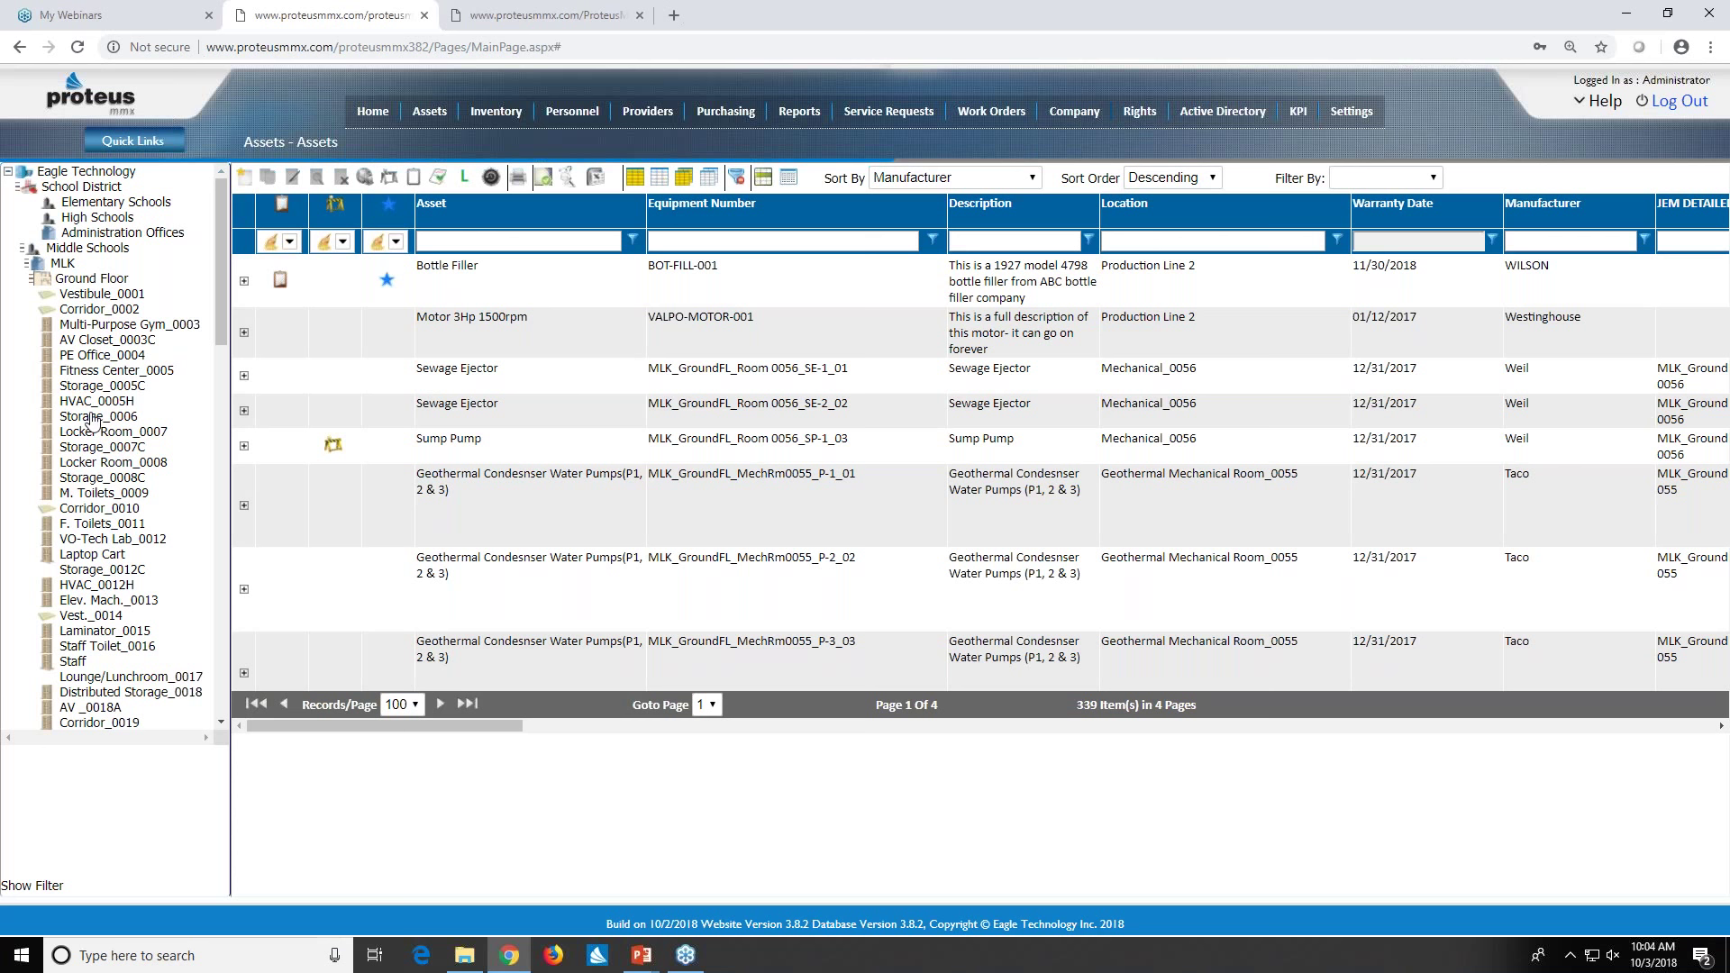
{"action": "scroll", "coordinate": [94, 420], "scroll_direction": "down", "scroll_amount": 2}
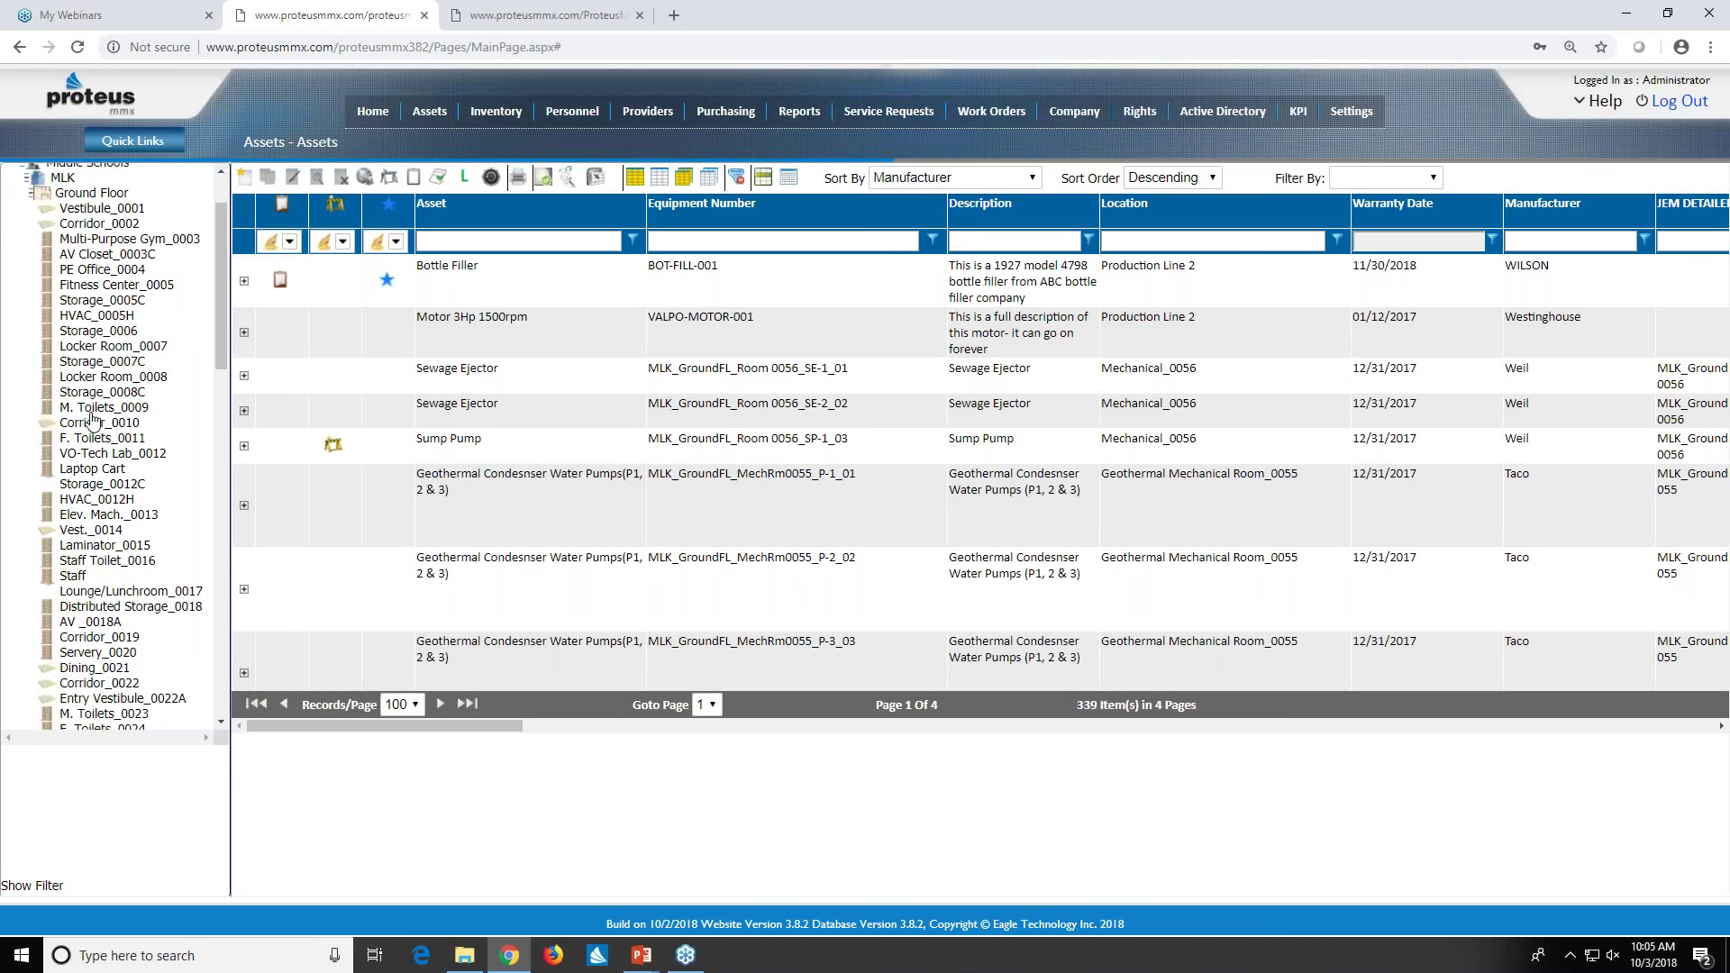
{"action": "scroll", "coordinate": [90, 484], "scroll_direction": "up", "scroll_amount": 2}
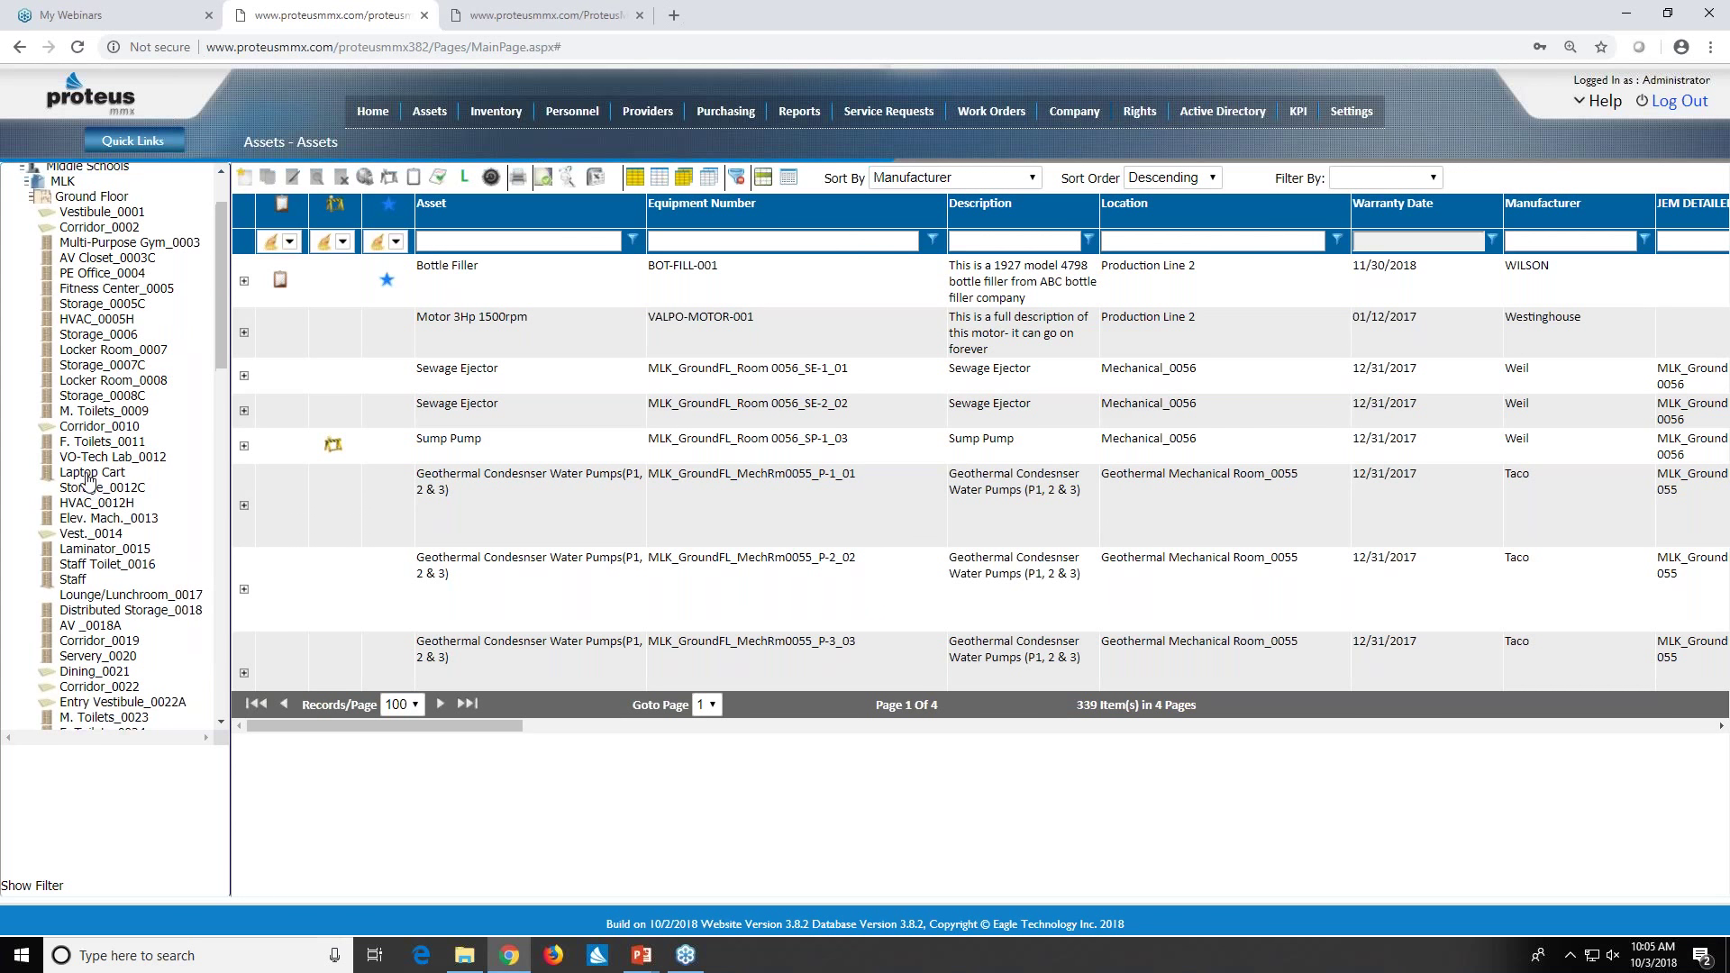
{"action": "left_click", "coordinate": [79, 281]}
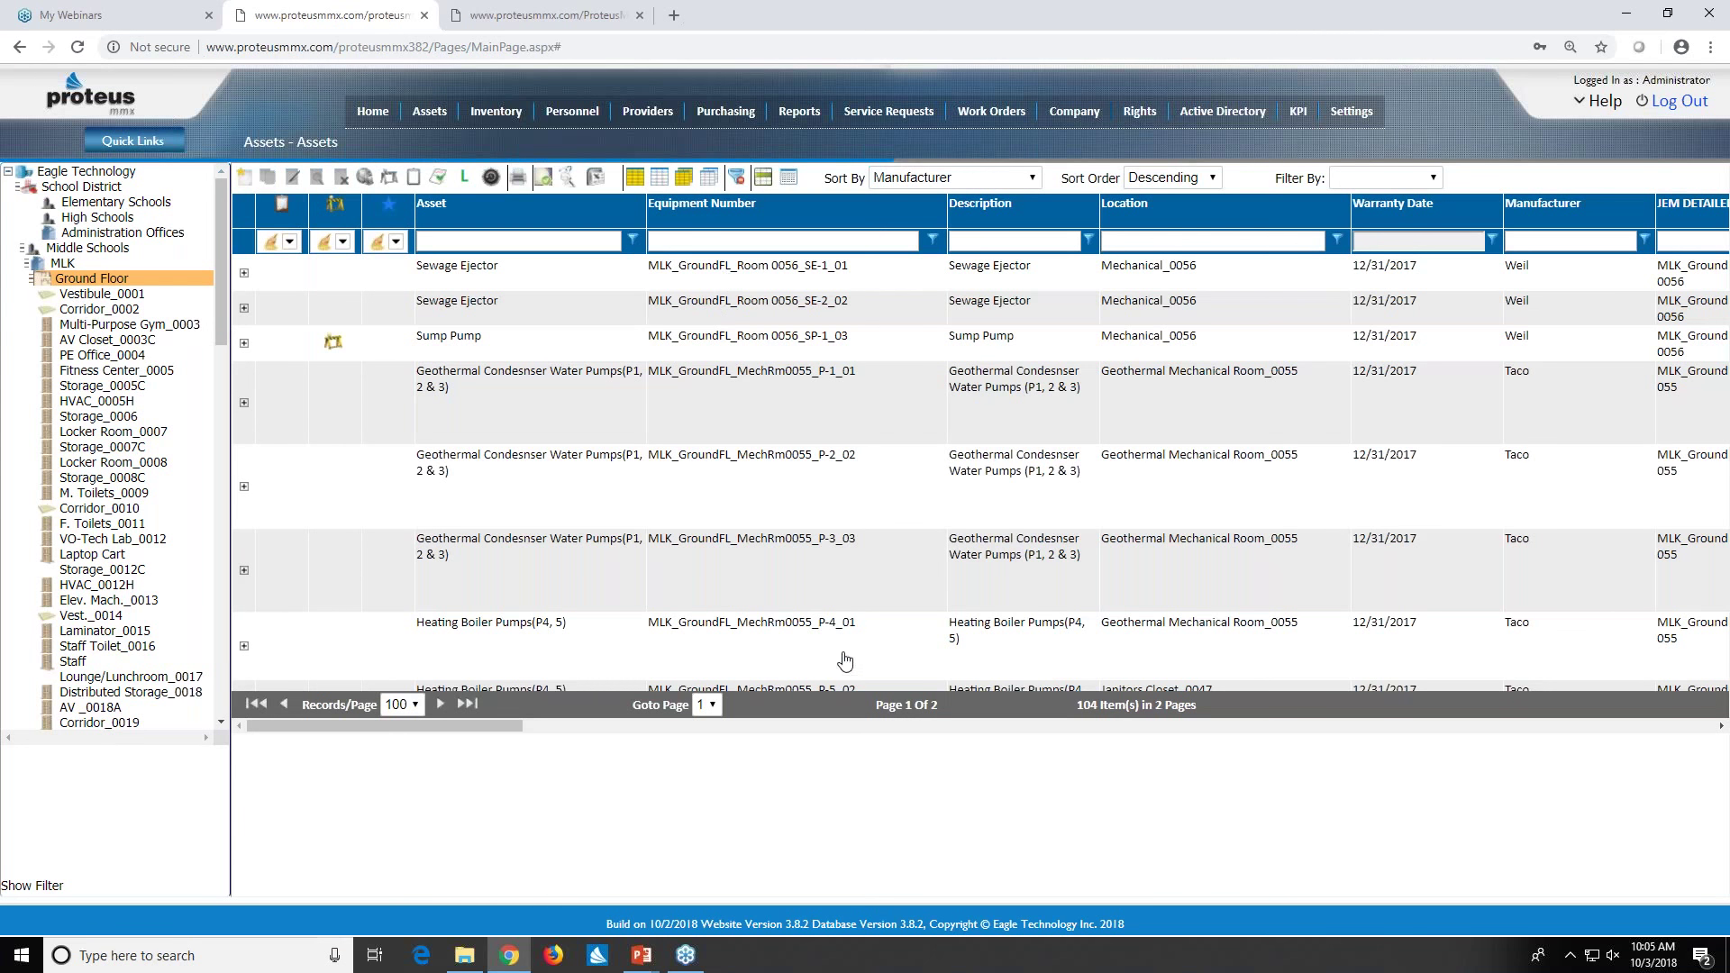
{"action": "scroll", "coordinate": [851, 600], "scroll_direction": "down", "scroll_amount": 2}
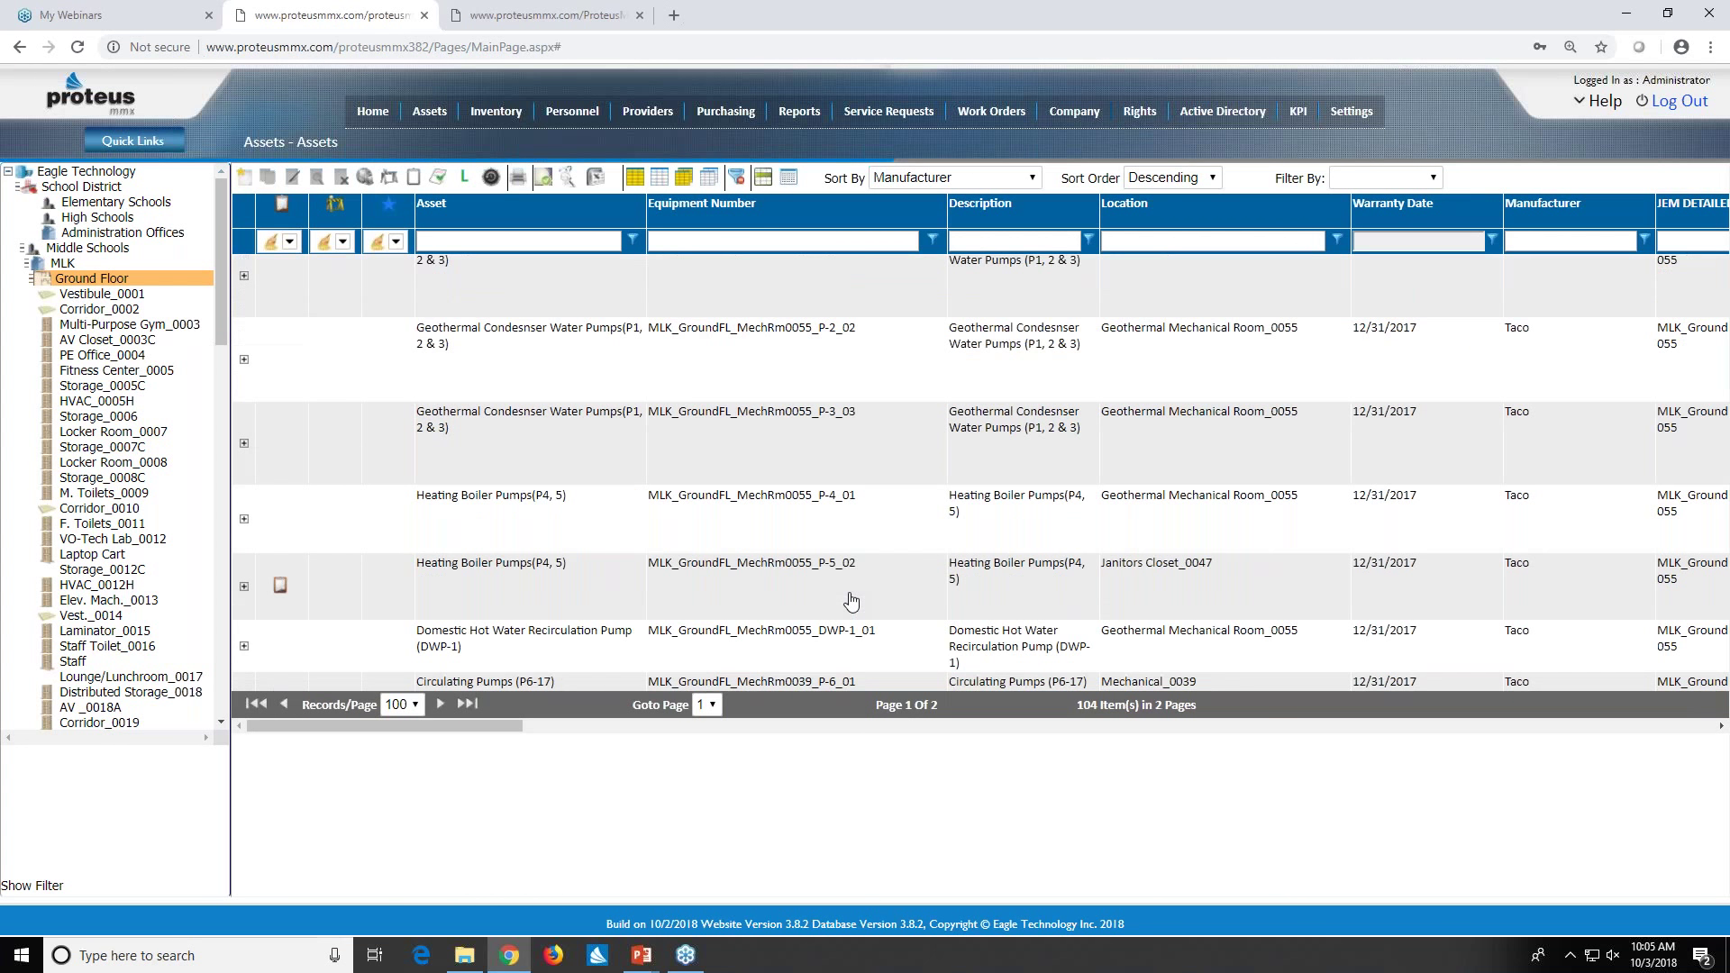
{"action": "scroll", "coordinate": [831, 578], "scroll_direction": "up", "scroll_amount": 2}
{"action": "scroll", "coordinate": [832, 578], "scroll_direction": "up", "scroll_amount": 1}
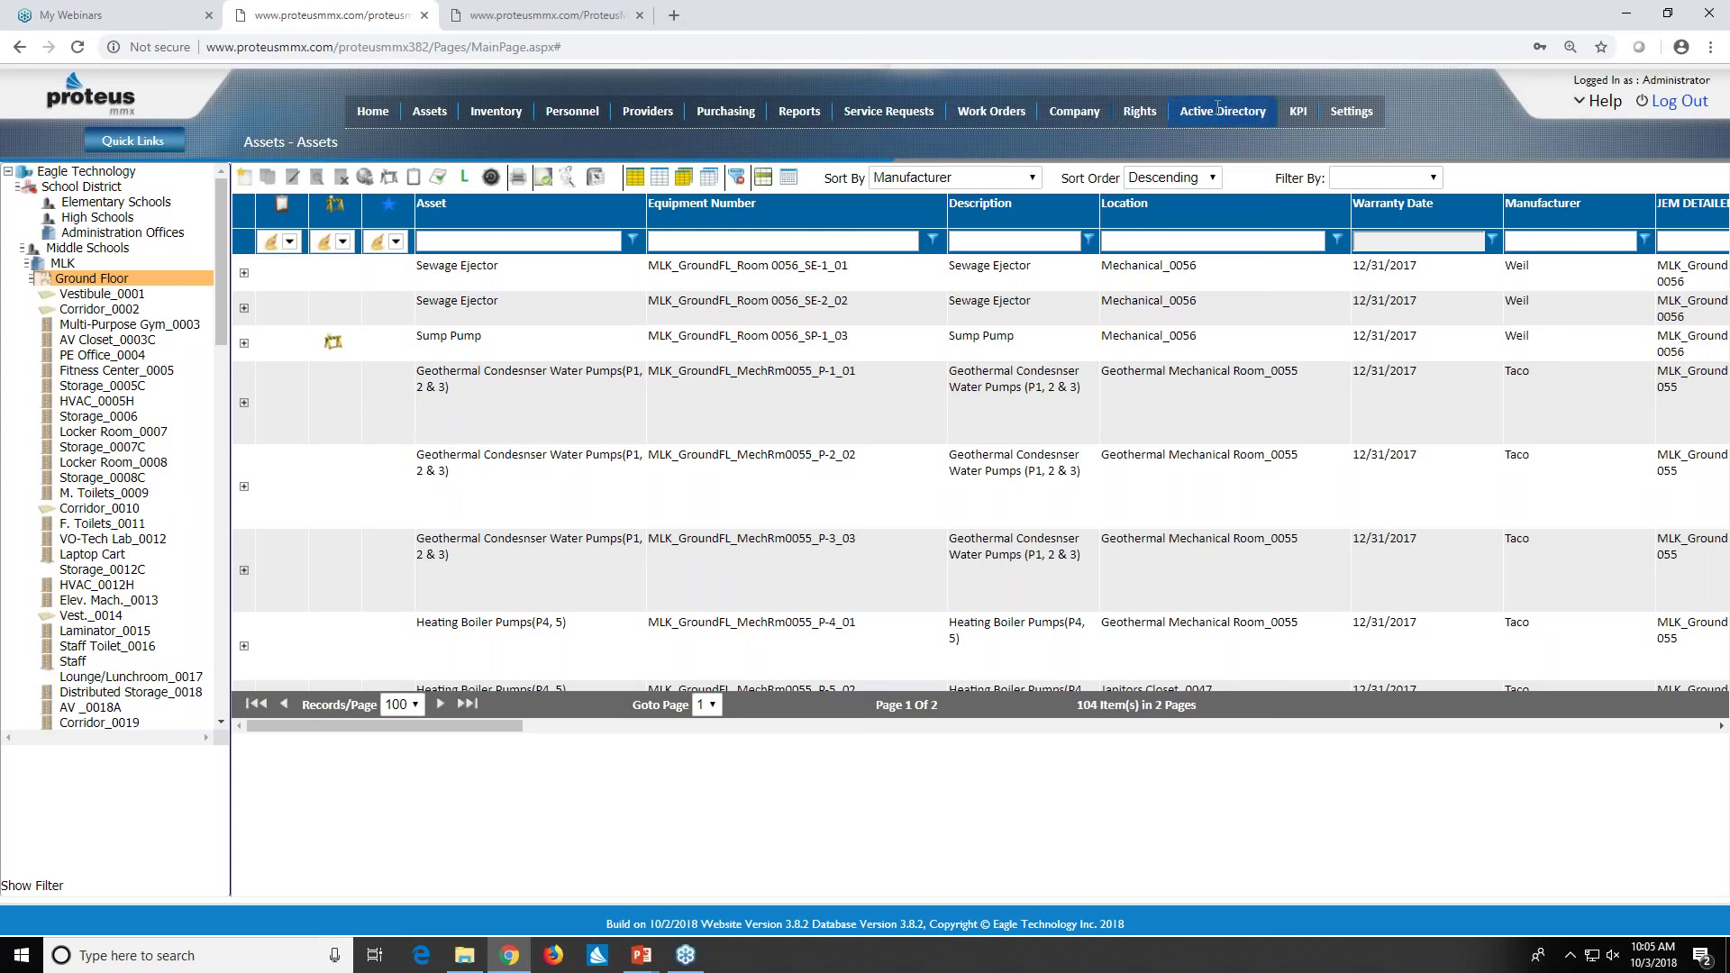
- Show the WorkOrders By Location KPI chart for School District, scrolled back to Ground Floor
{"action": "left_click", "coordinate": [1305, 122]}
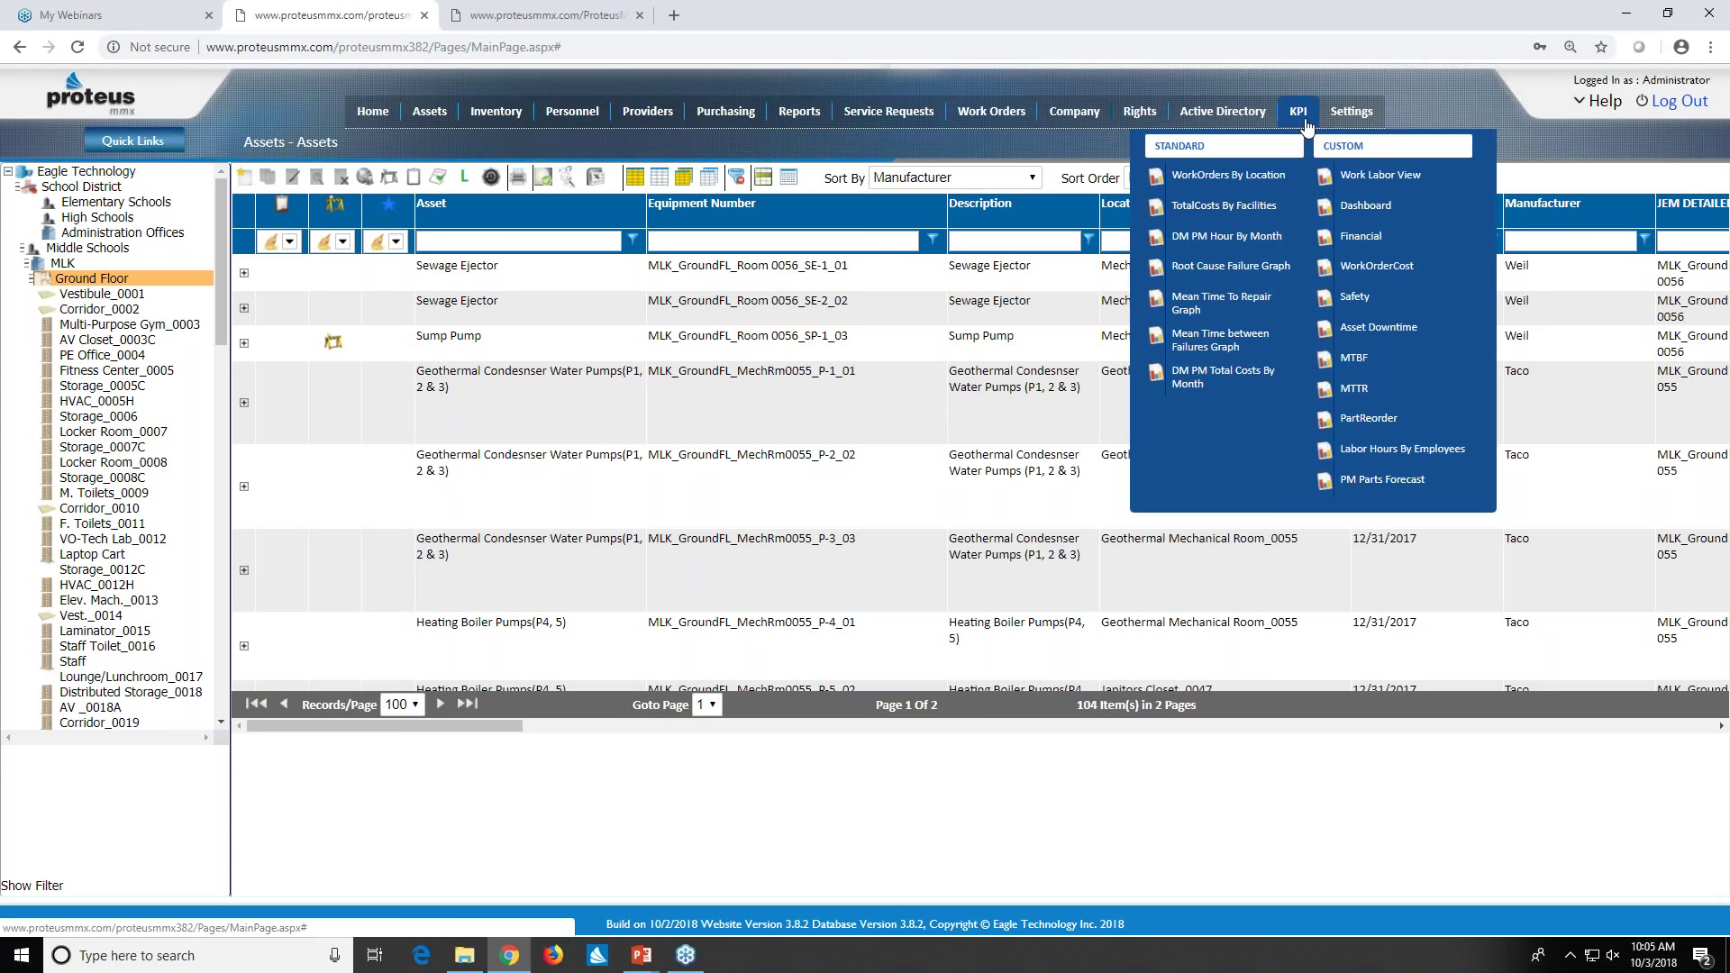
{"action": "left_click", "coordinate": [1206, 177]}
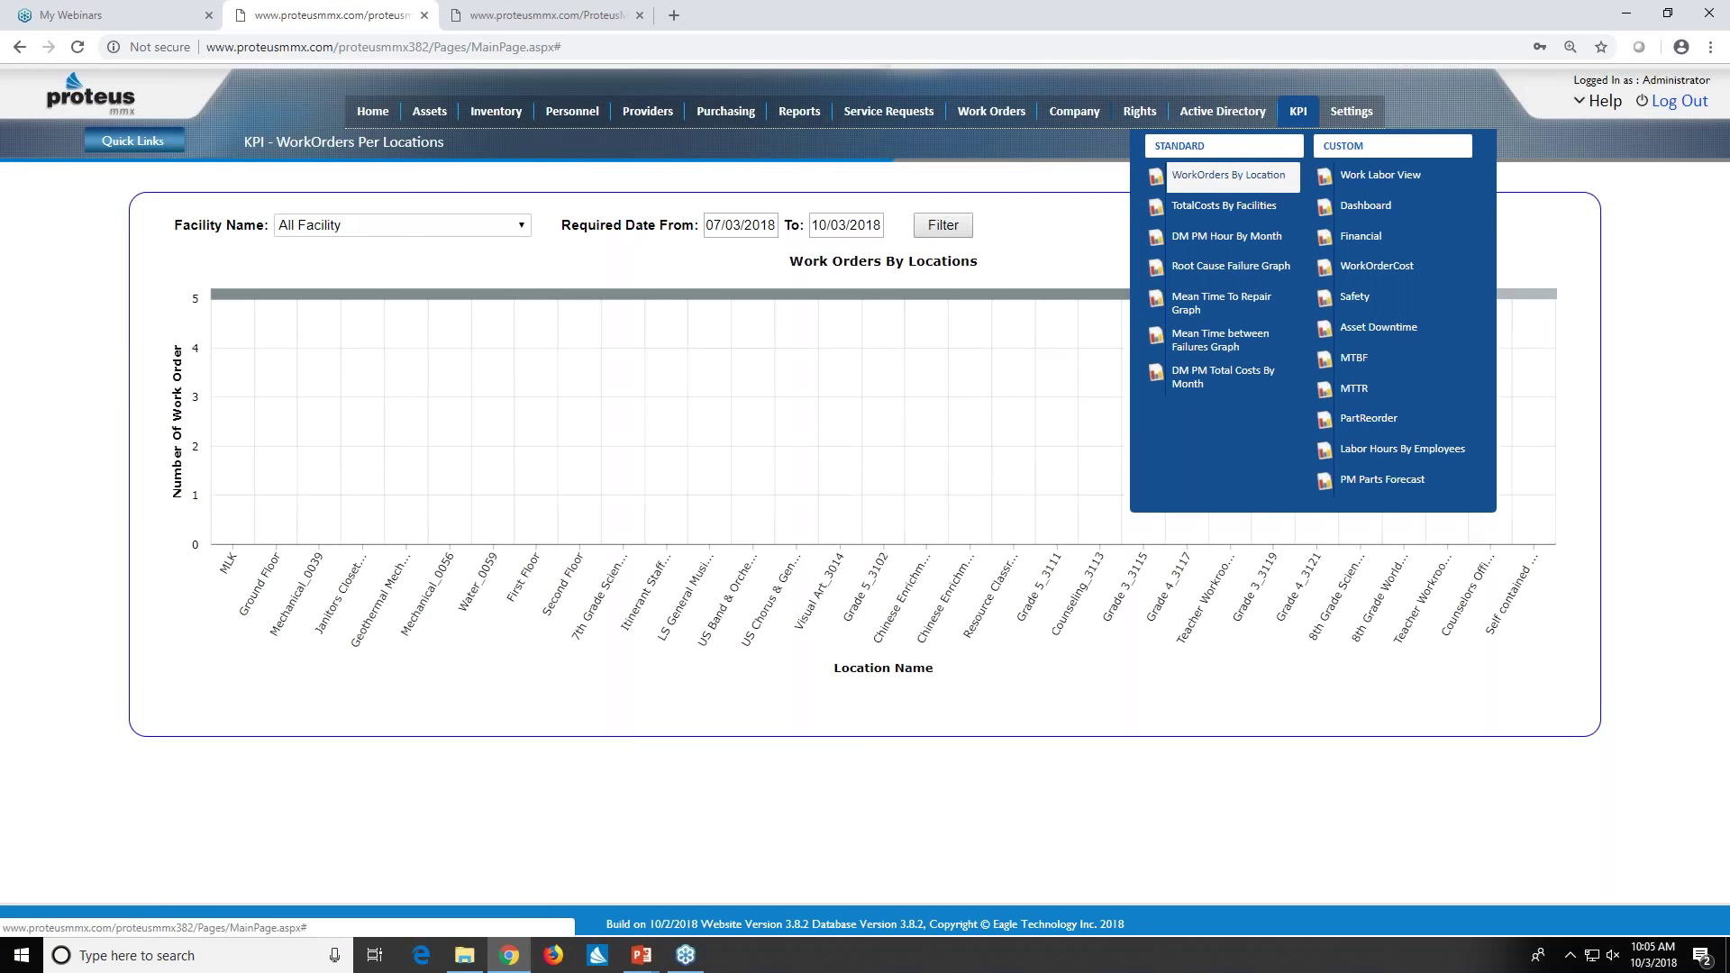
{"action": "left_click", "coordinate": [525, 227]}
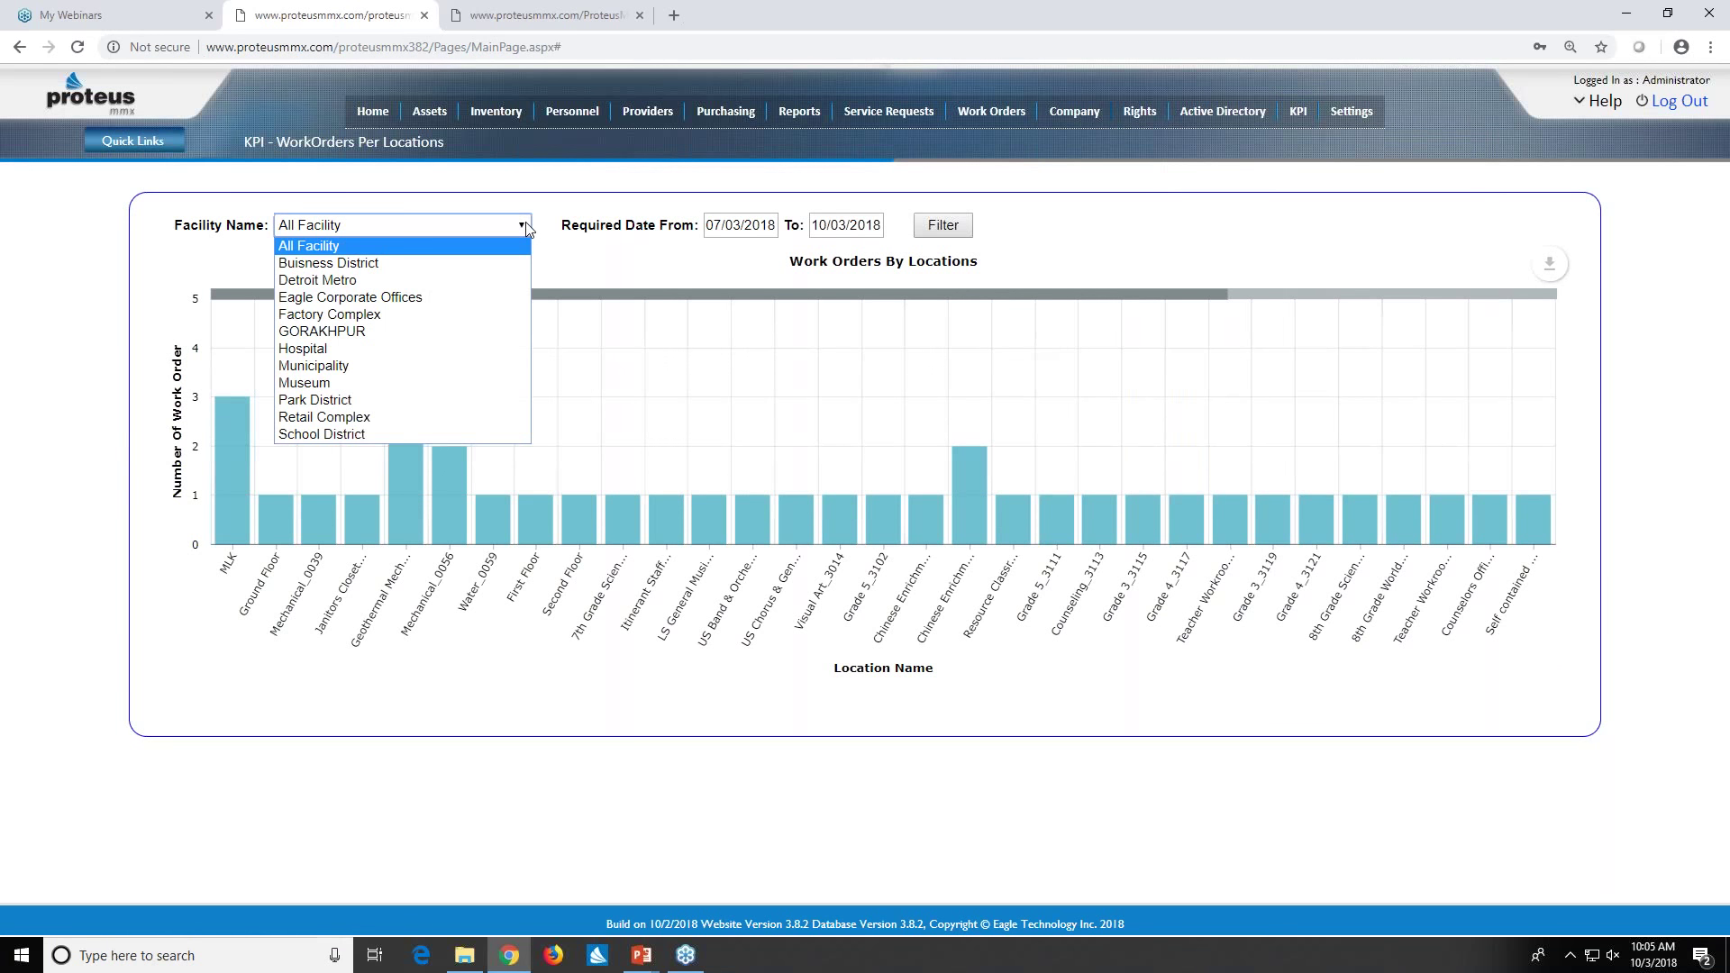
{"action": "left_click", "coordinate": [496, 435]}
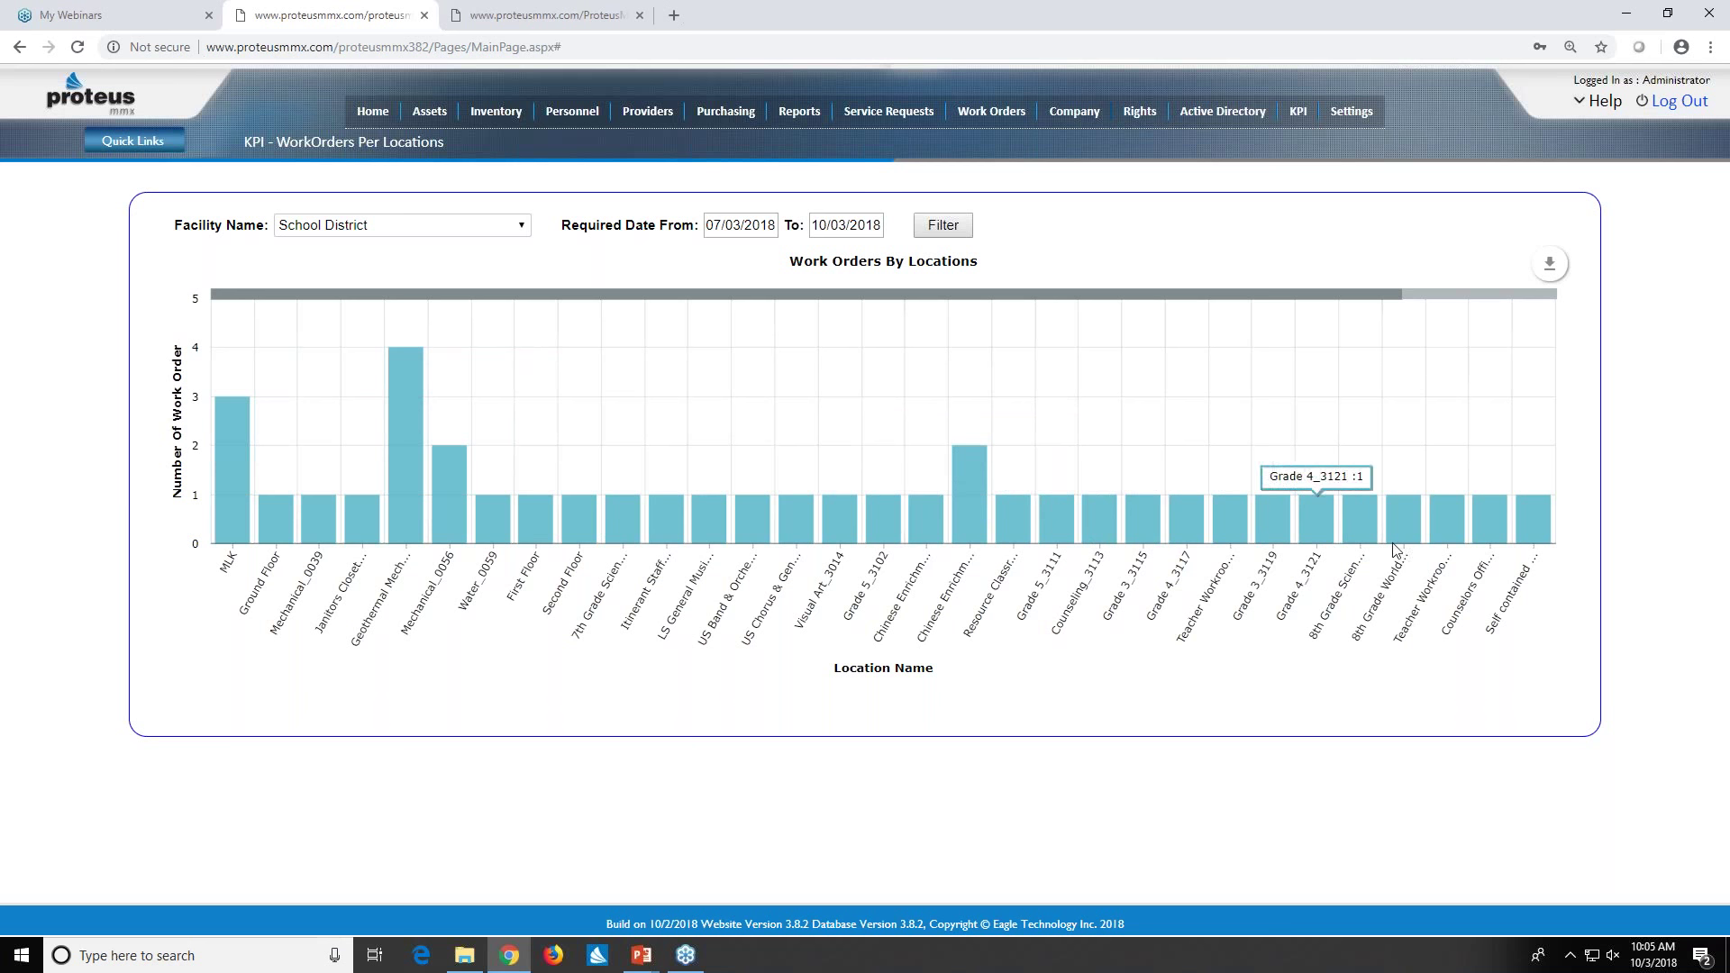
{"action": "left_click_drag", "start_coordinate": [1374, 300], "coordinate": [1515, 282]}
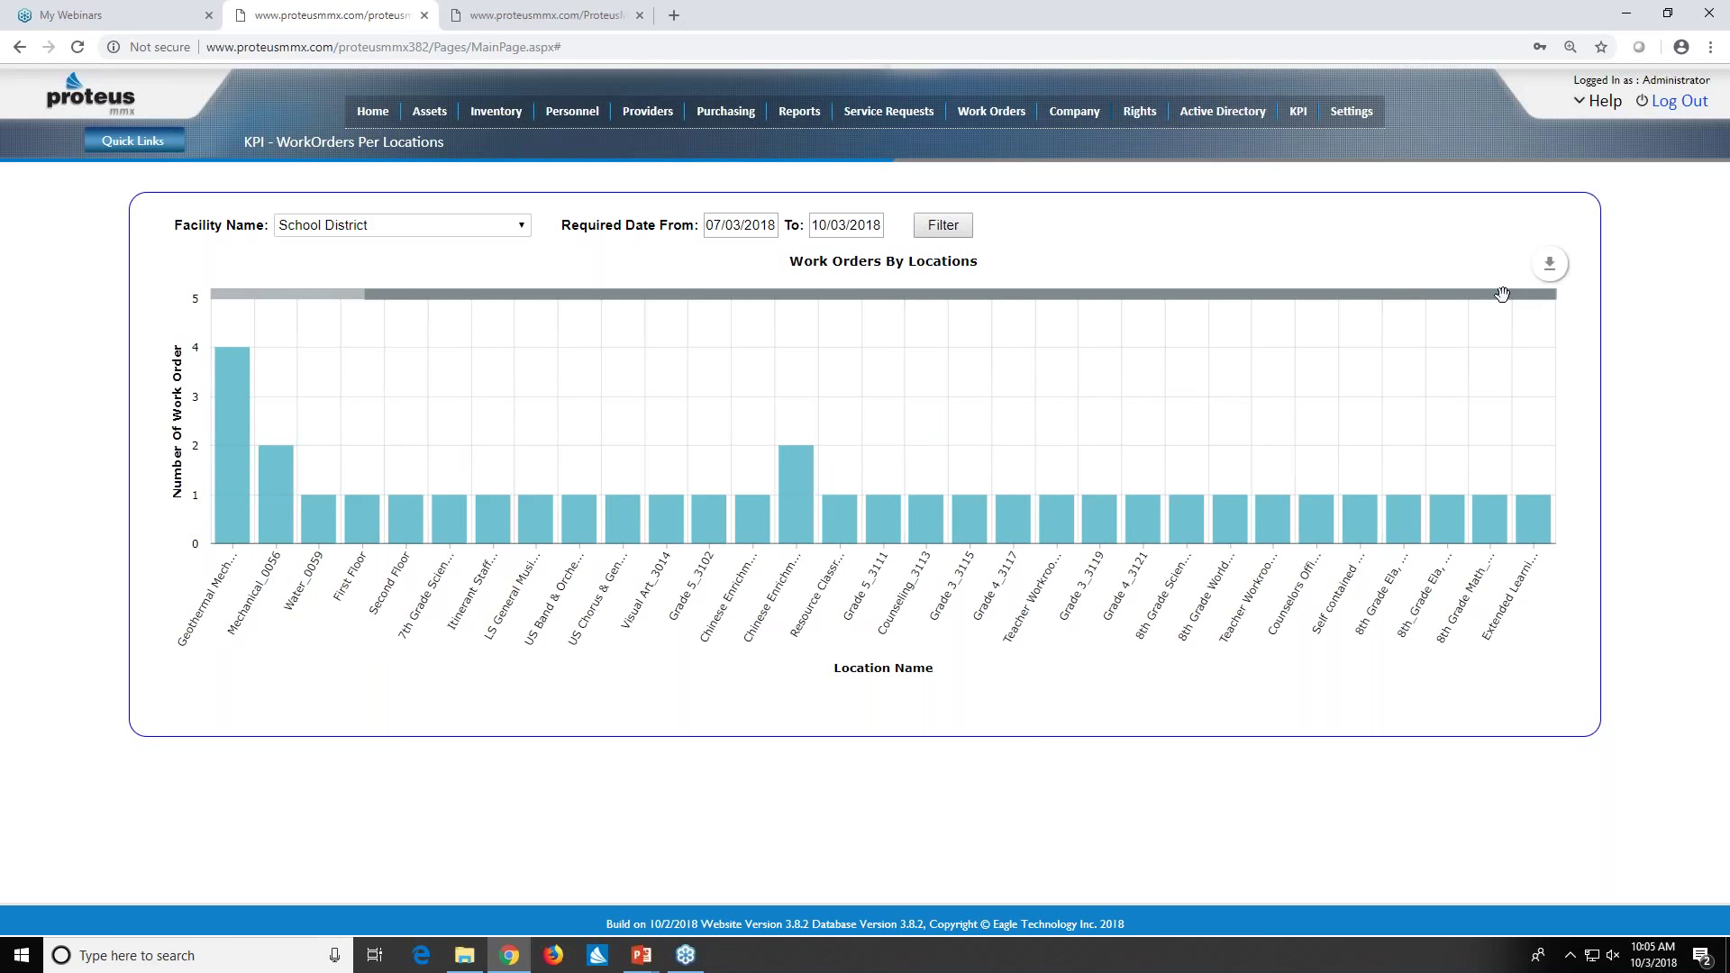
{"action": "left_click_drag", "start_coordinate": [1502, 293], "coordinate": [1077, 349]}
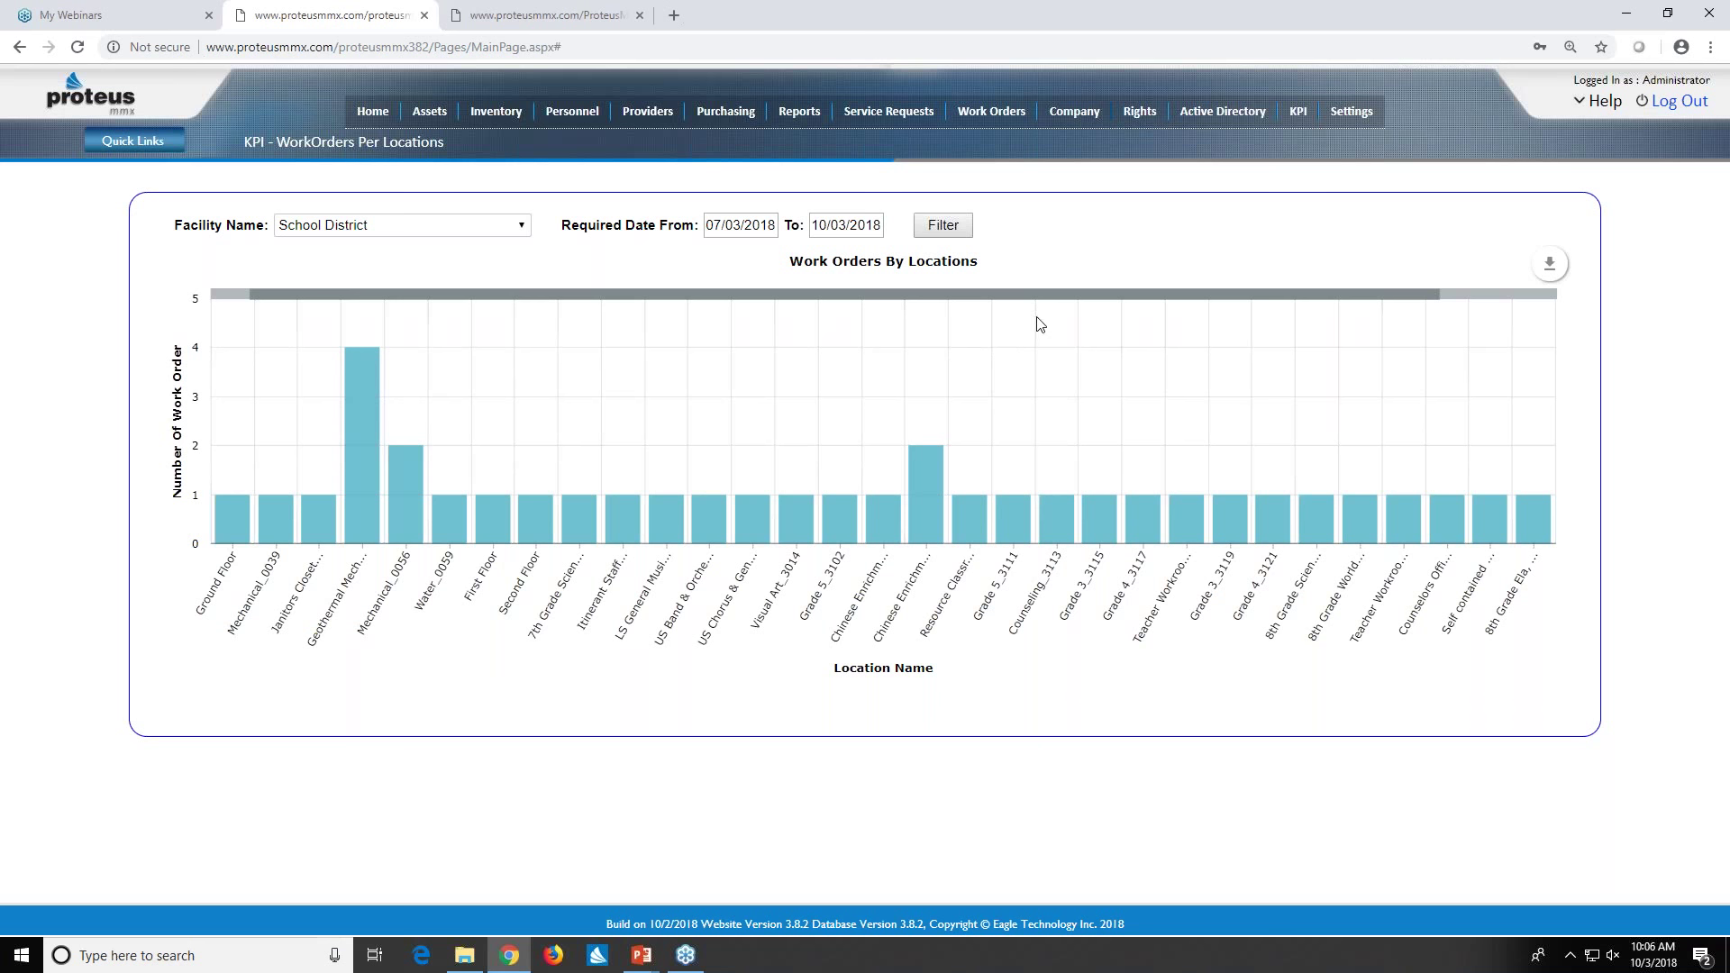
- Open the KPI dropdown with its Standard and Custom report entries
{"action": "left_click", "coordinate": [1301, 120]}
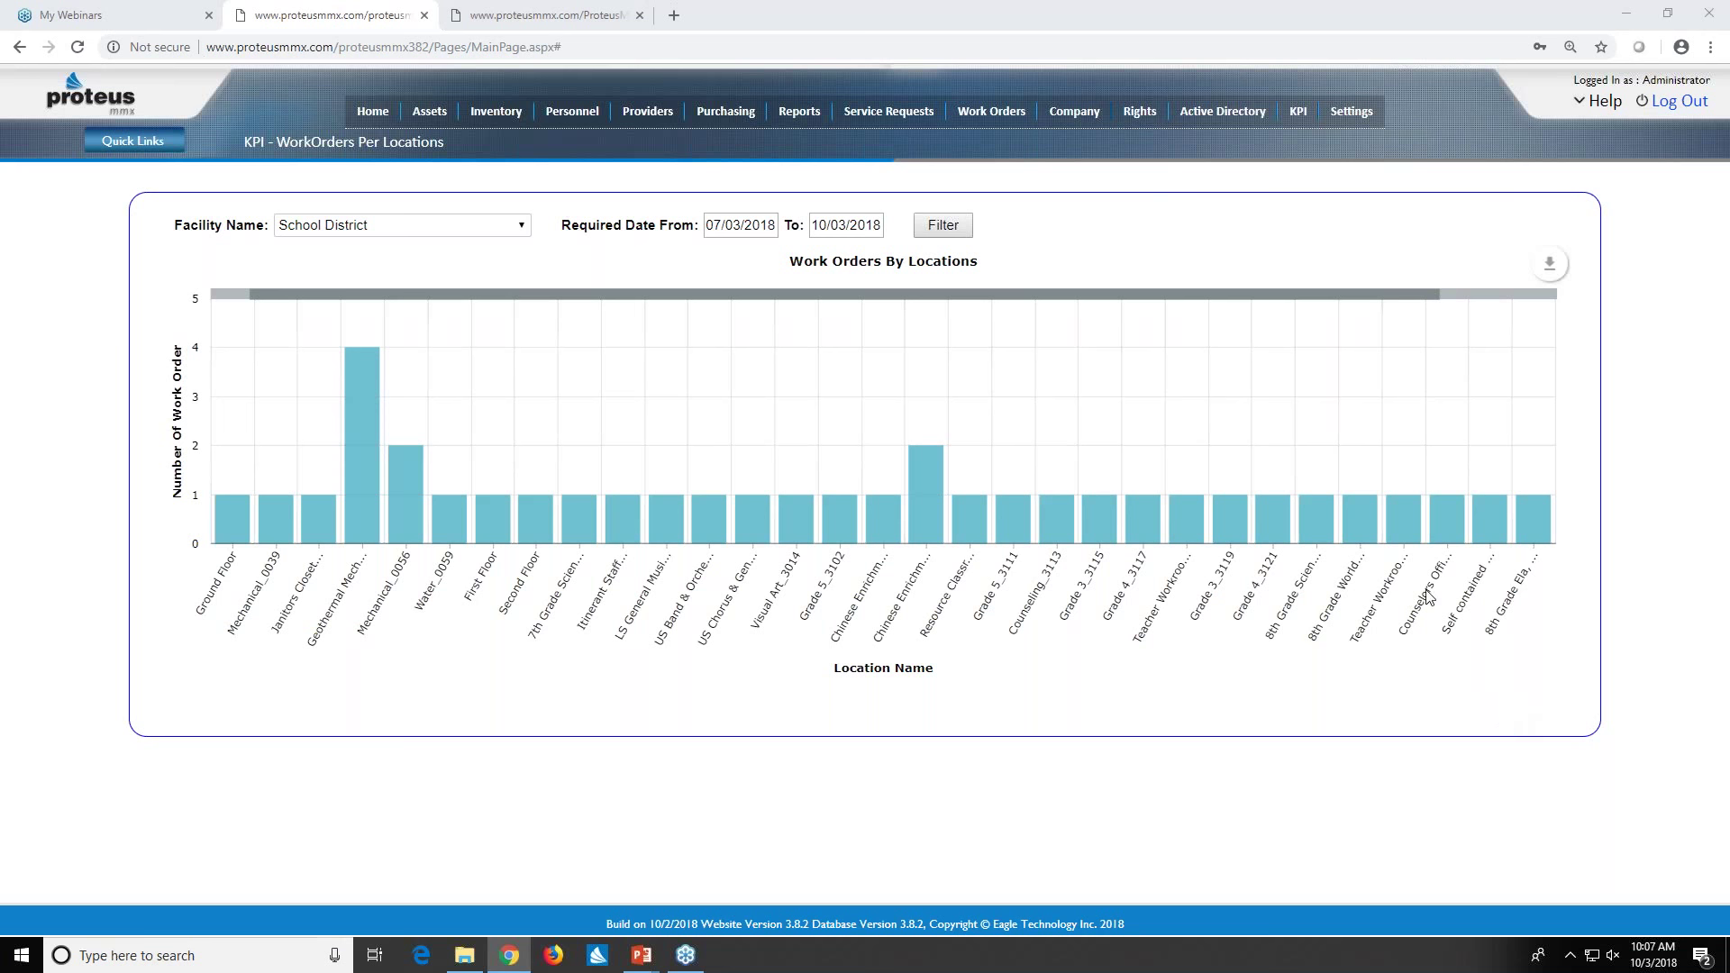
{"action": "left_click", "coordinate": [1296, 118]}
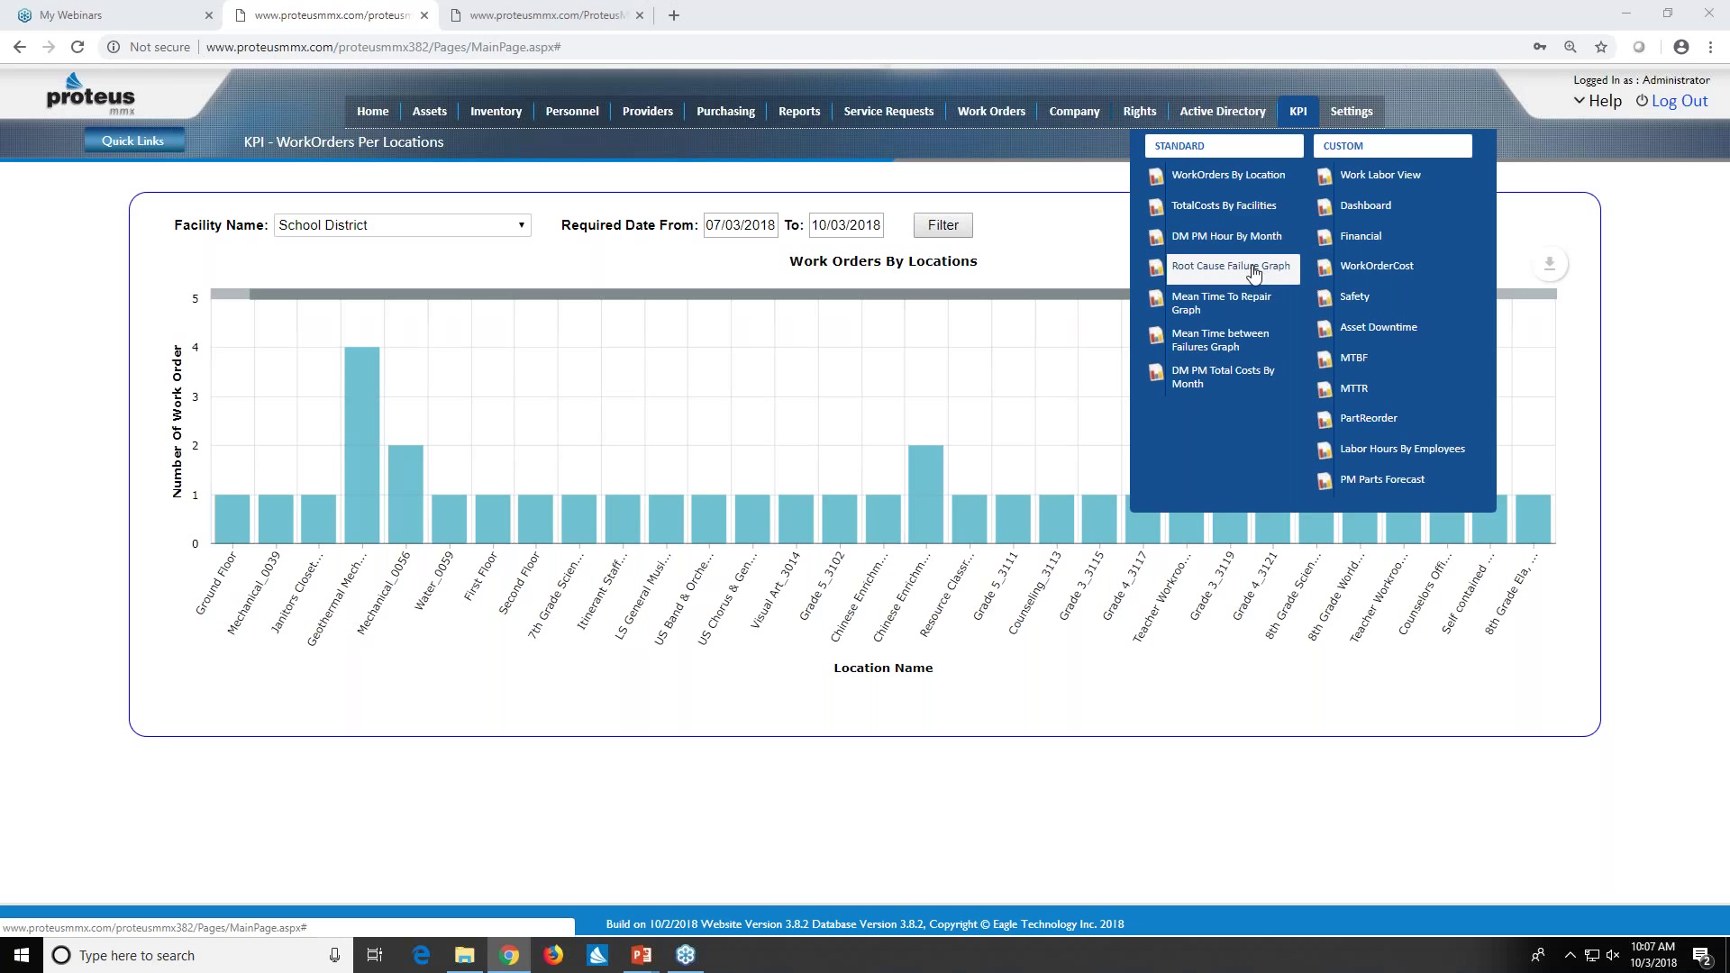
- Open the Root Cause Failure graph and switch facilities from School District and Buisness District to Eagle Corporate Offices
{"action": "left_click", "coordinate": [1253, 270]}
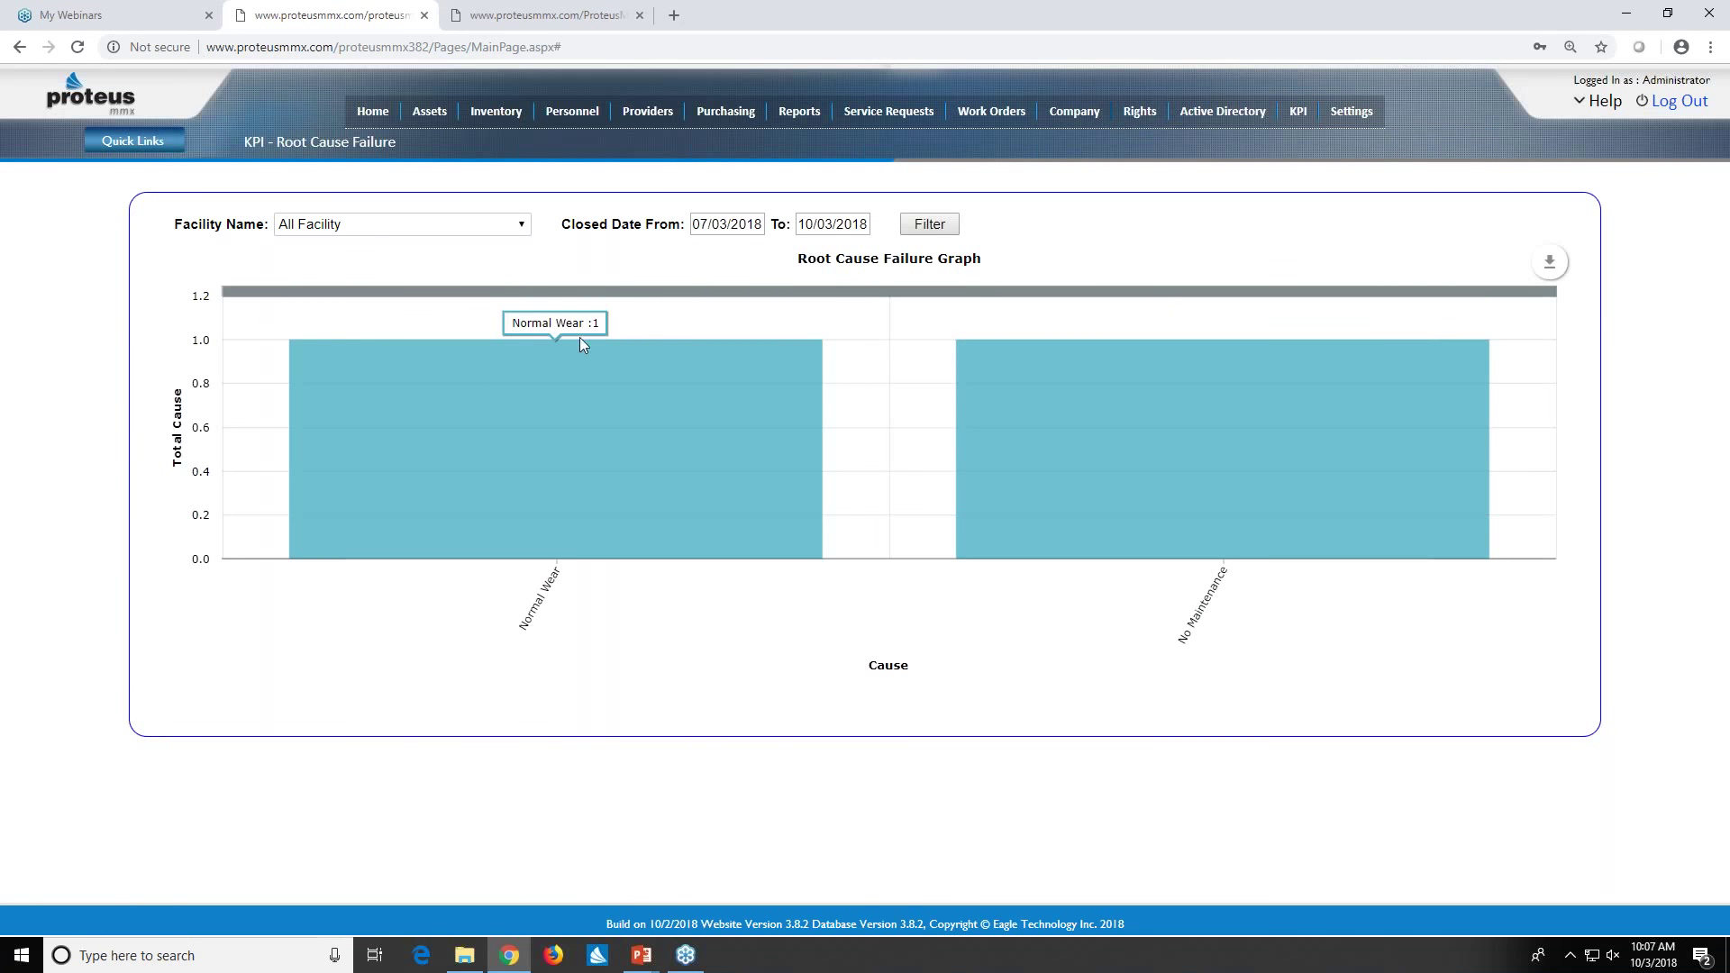
{"action": "left_click", "coordinate": [522, 229]}
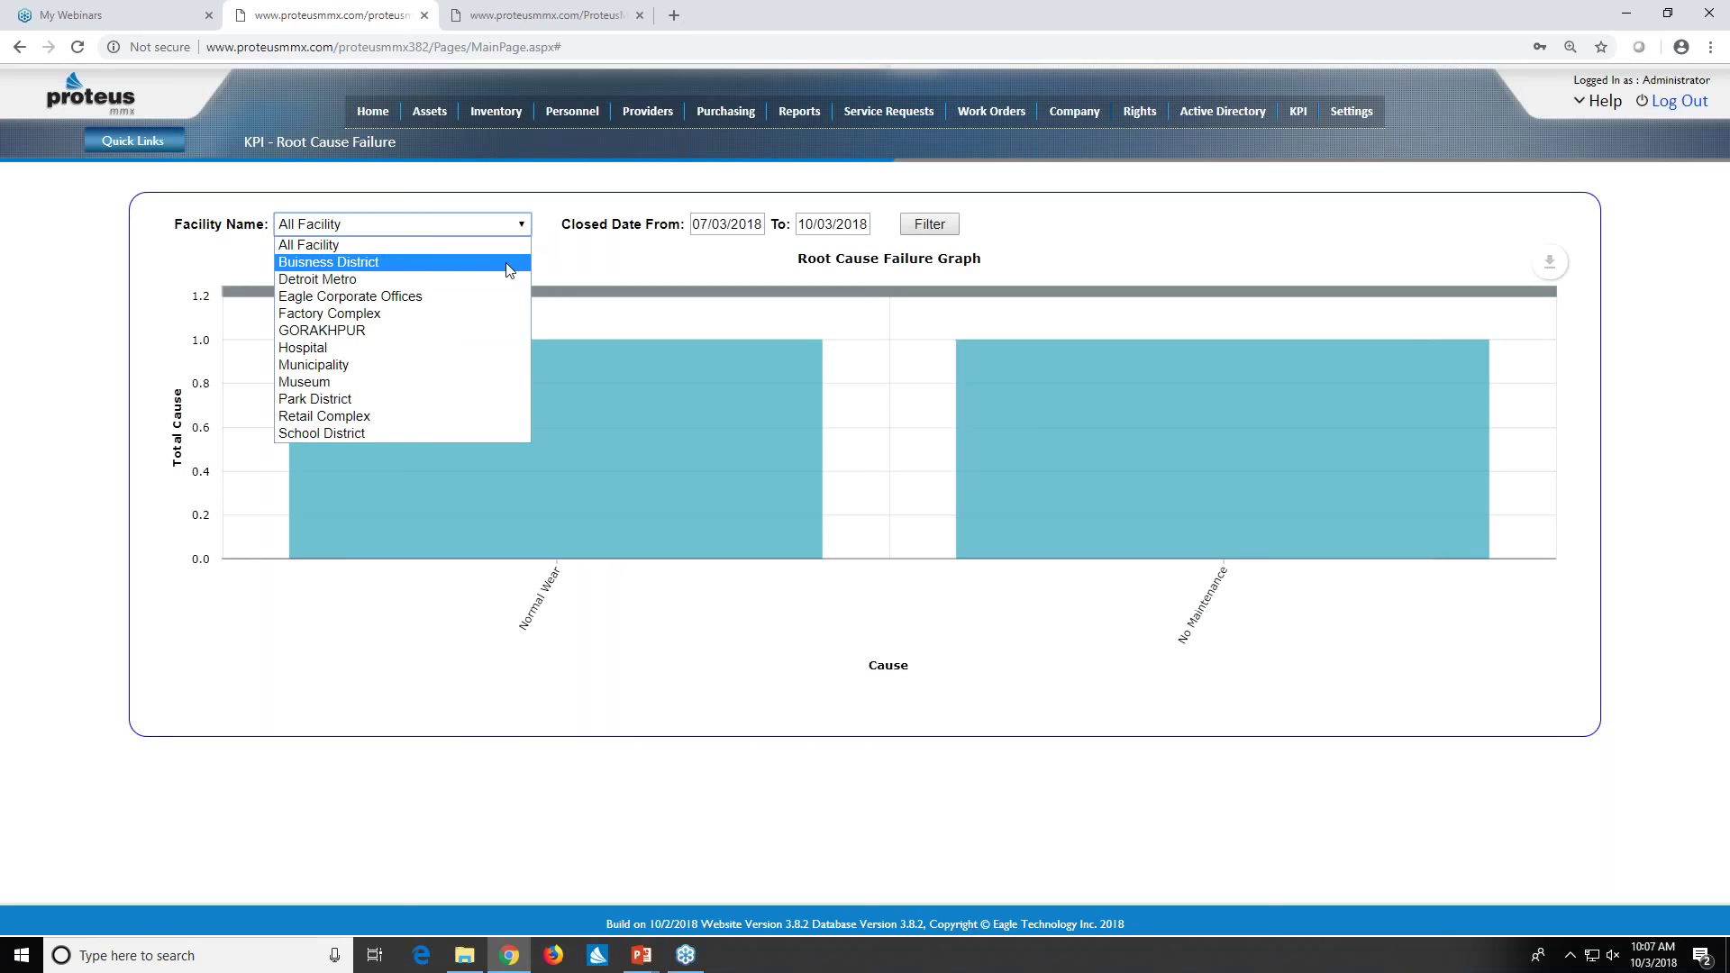
{"action": "left_click", "coordinate": [484, 433]}
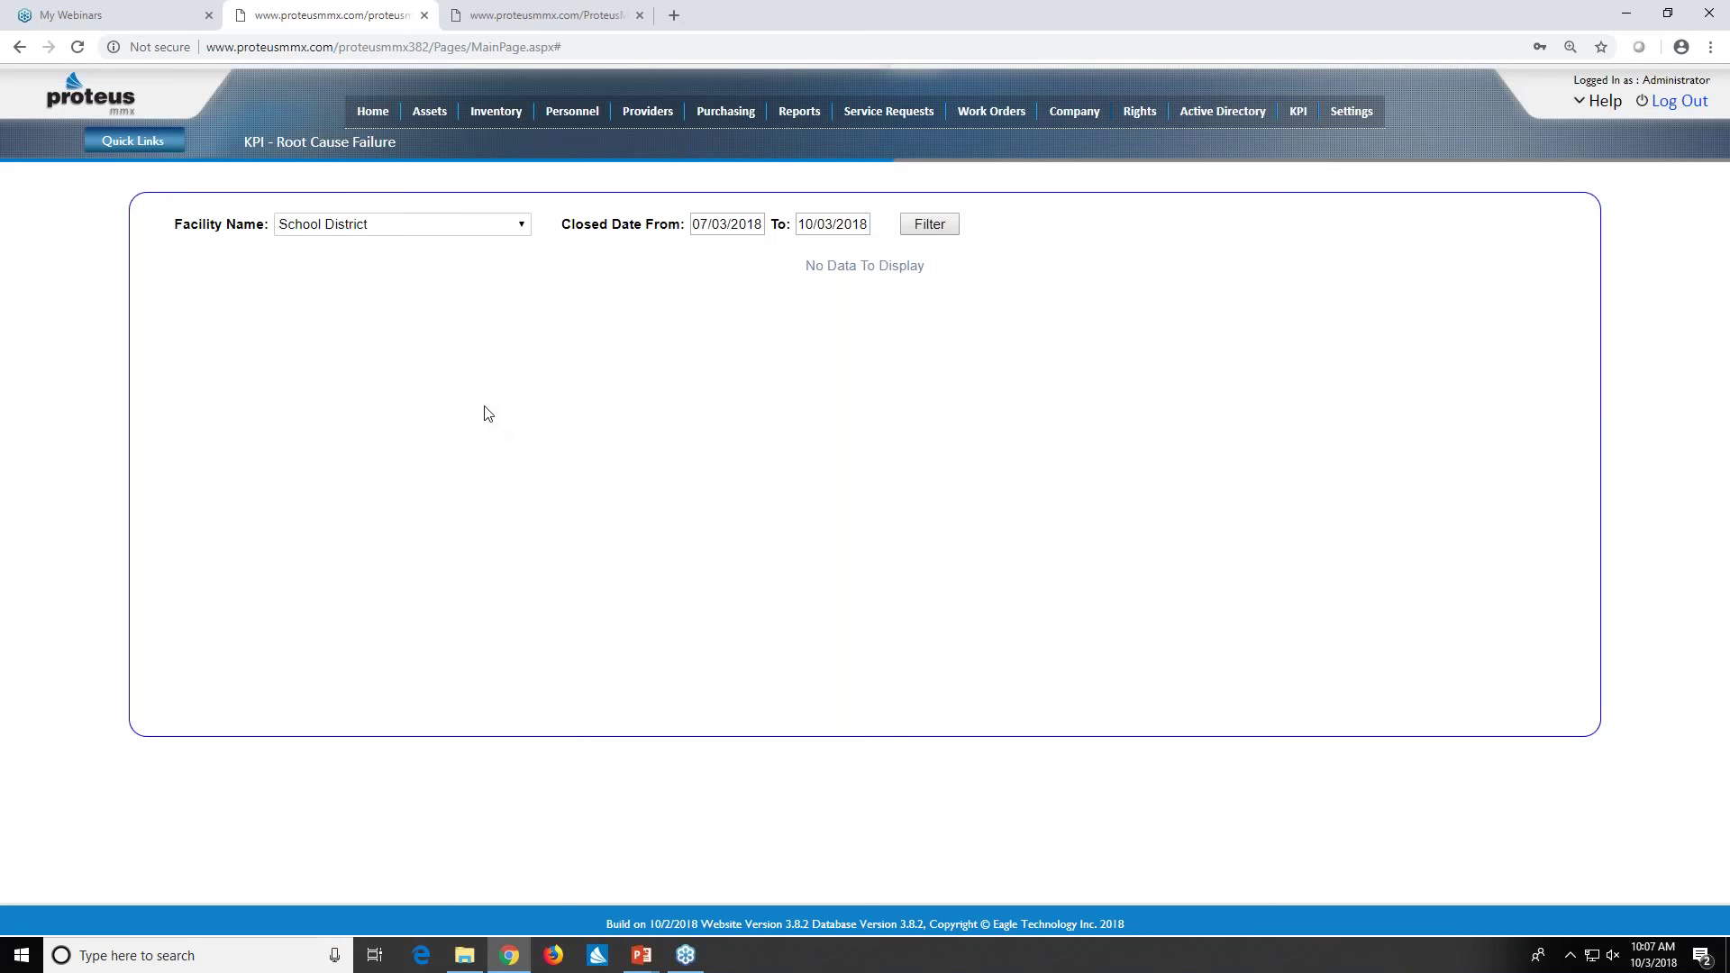
{"action": "left_click", "coordinate": [522, 232]}
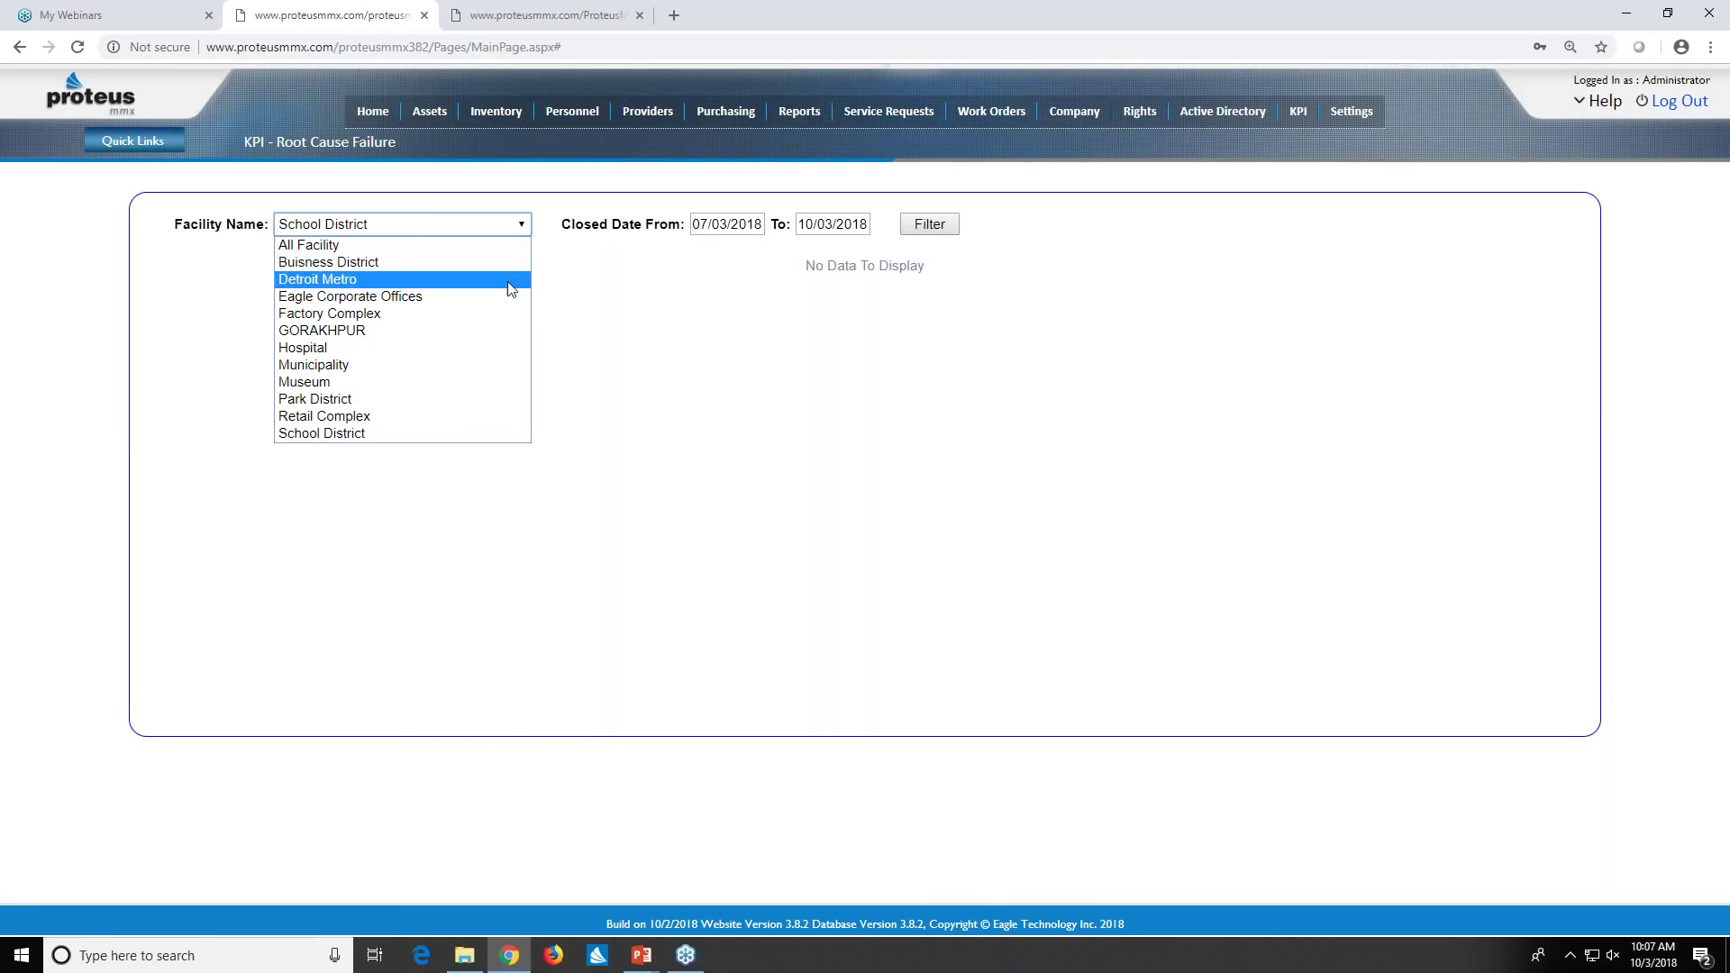
{"action": "left_click", "coordinate": [506, 269]}
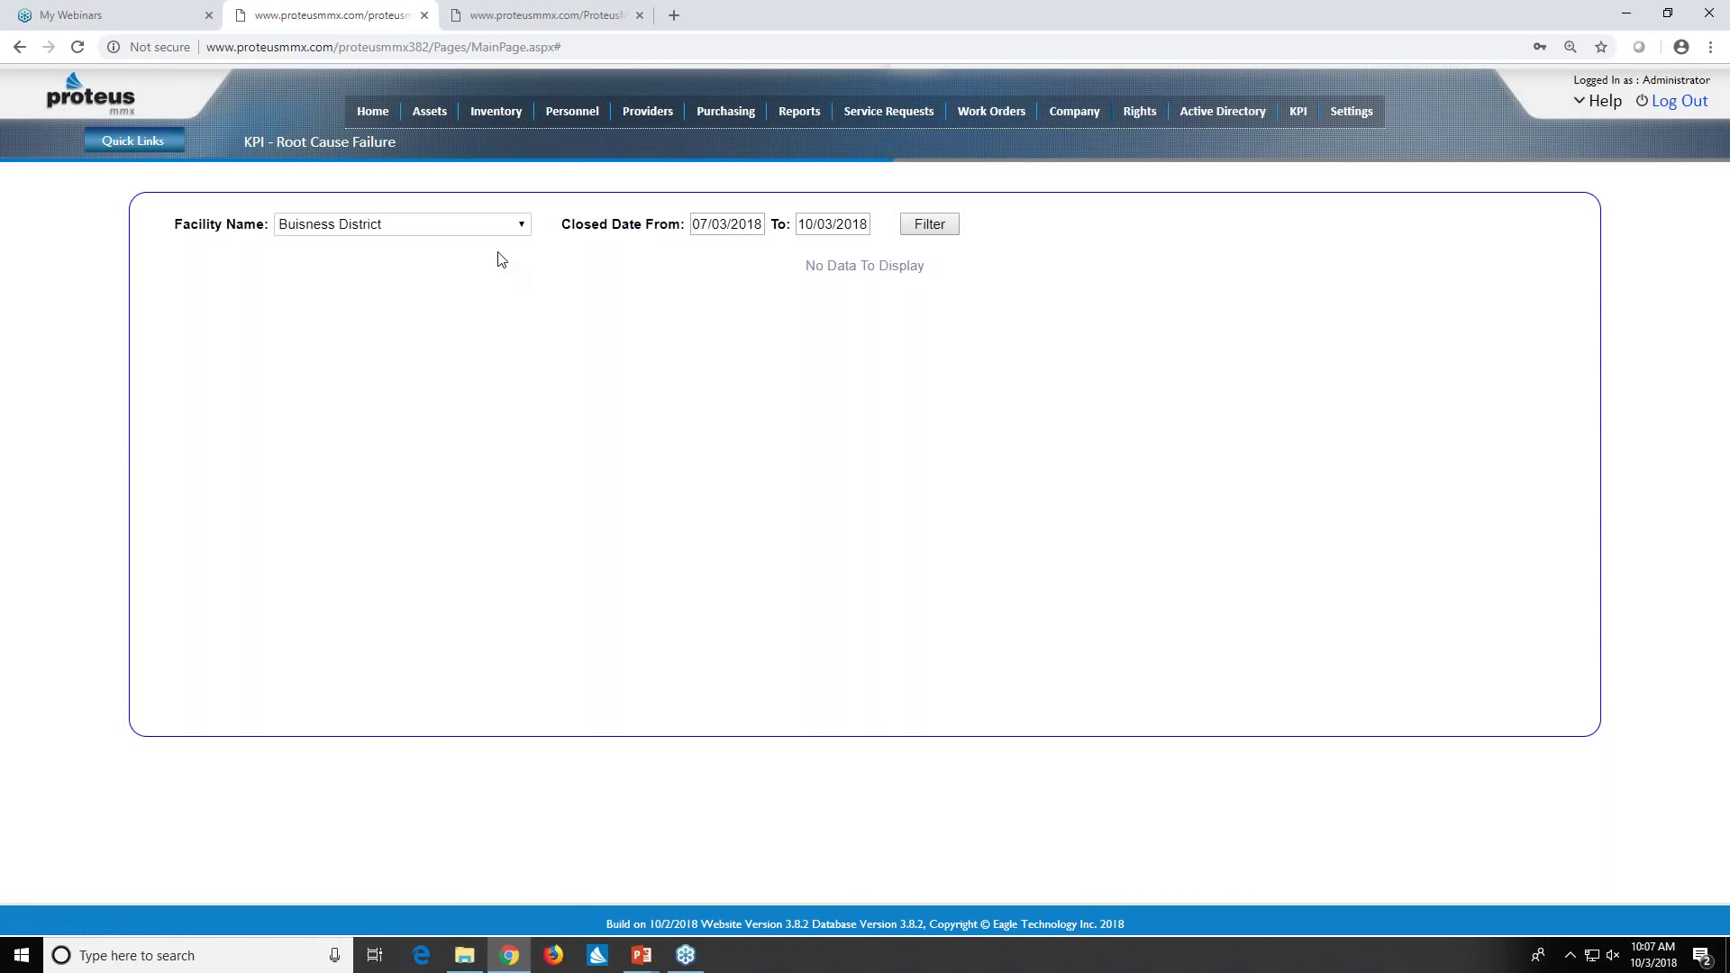
{"action": "left_click", "coordinate": [516, 226]}
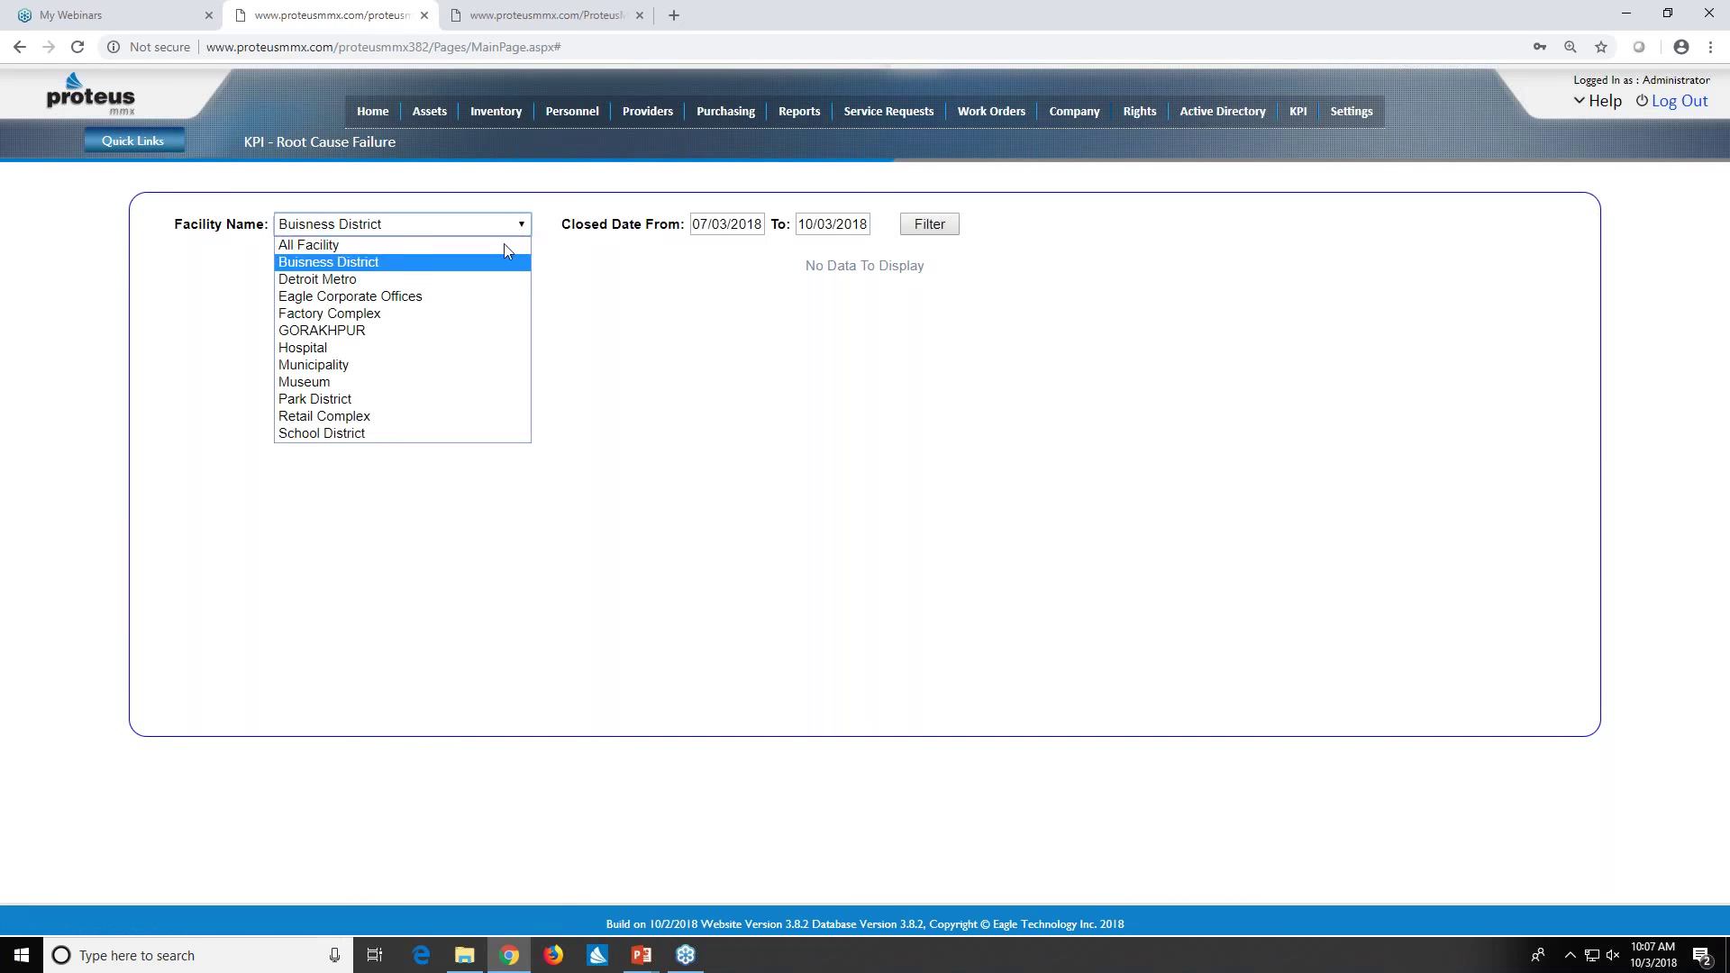
{"action": "left_click", "coordinate": [492, 296]}
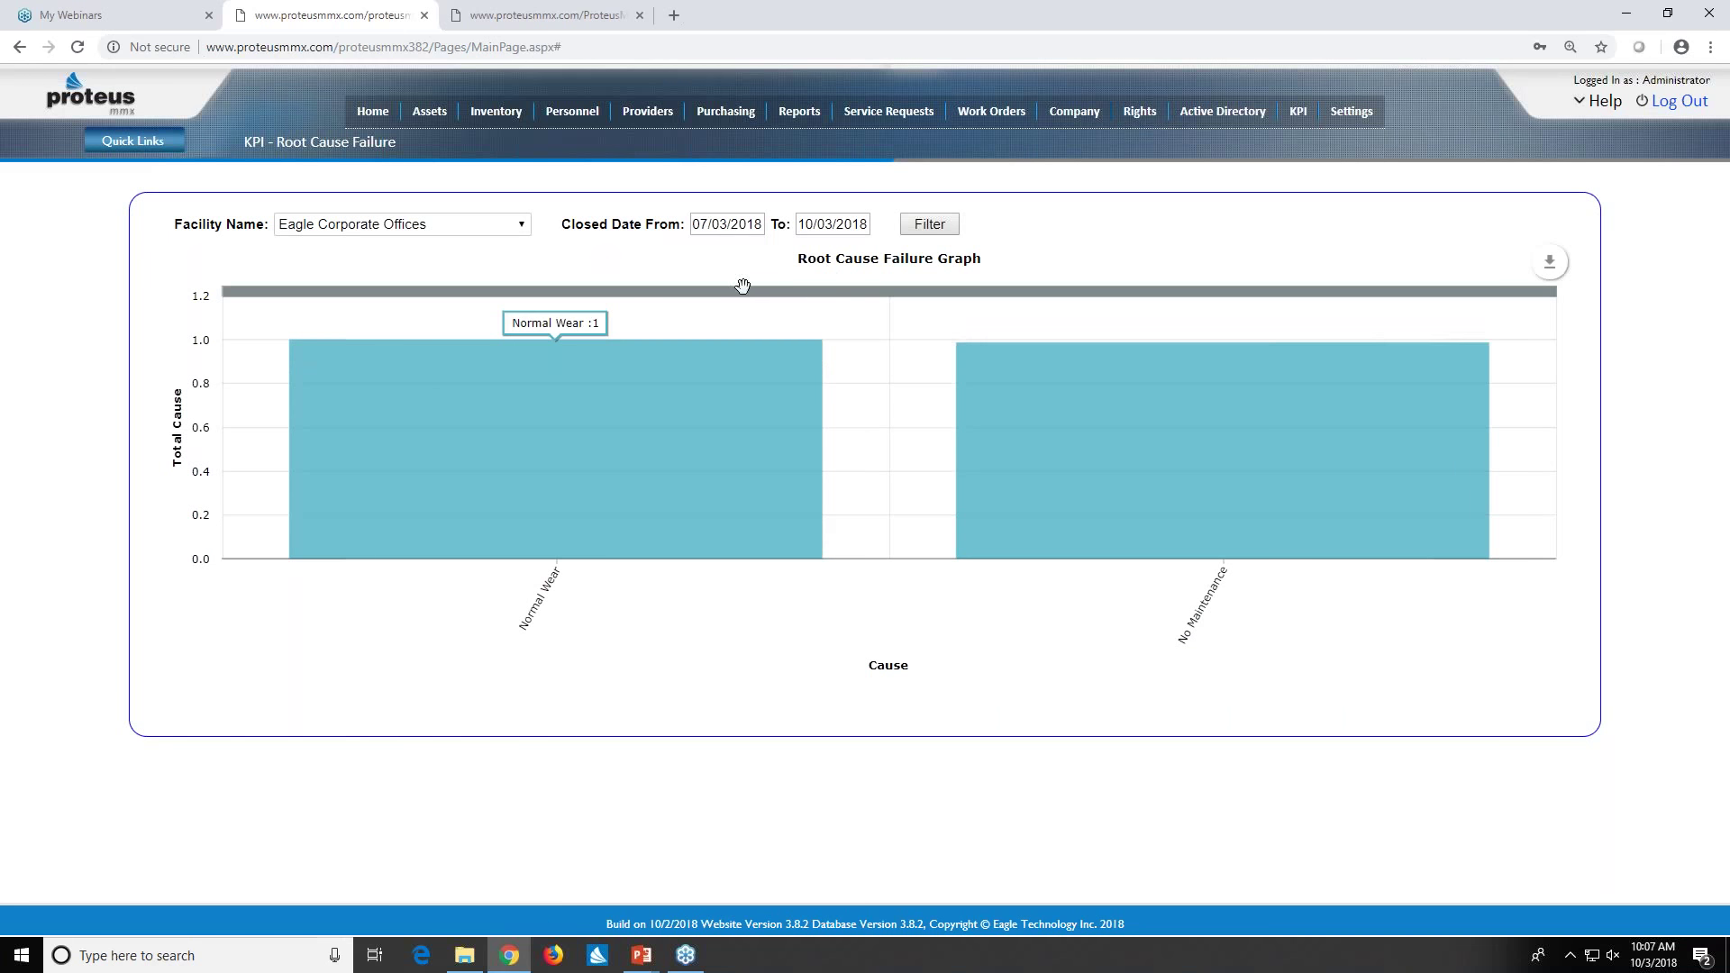
{"action": "mouse_move", "coordinate": [1095, 372]}
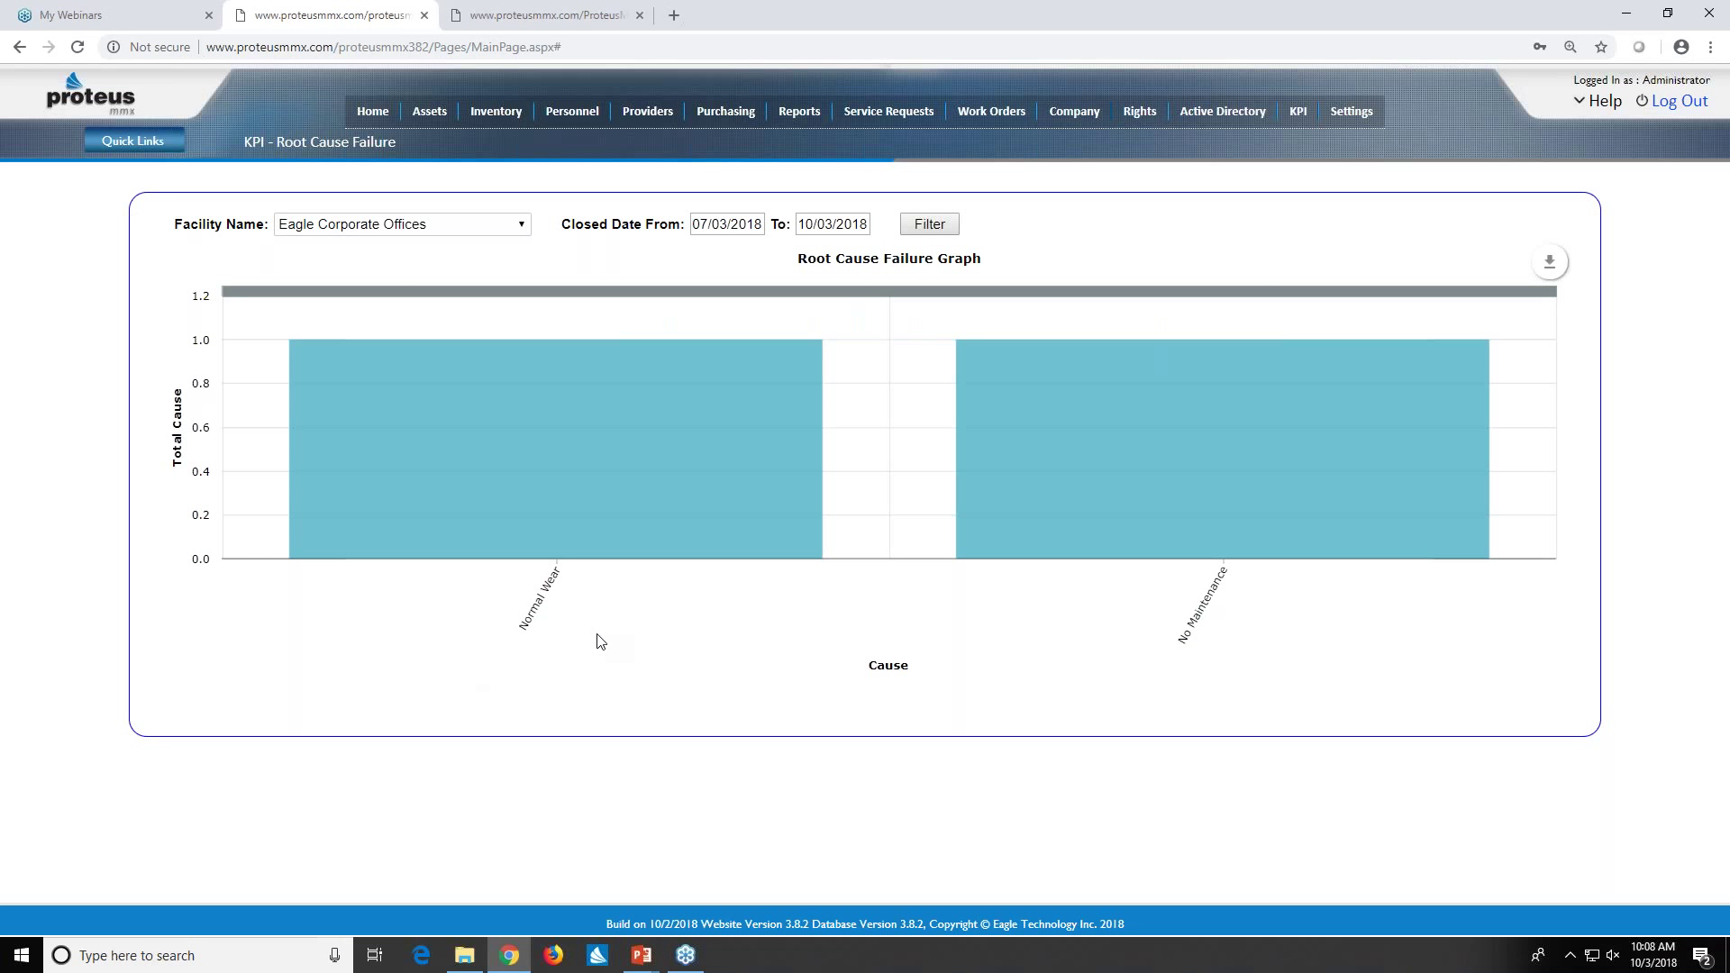
{"action": "mouse_move", "coordinate": [1039, 453]}
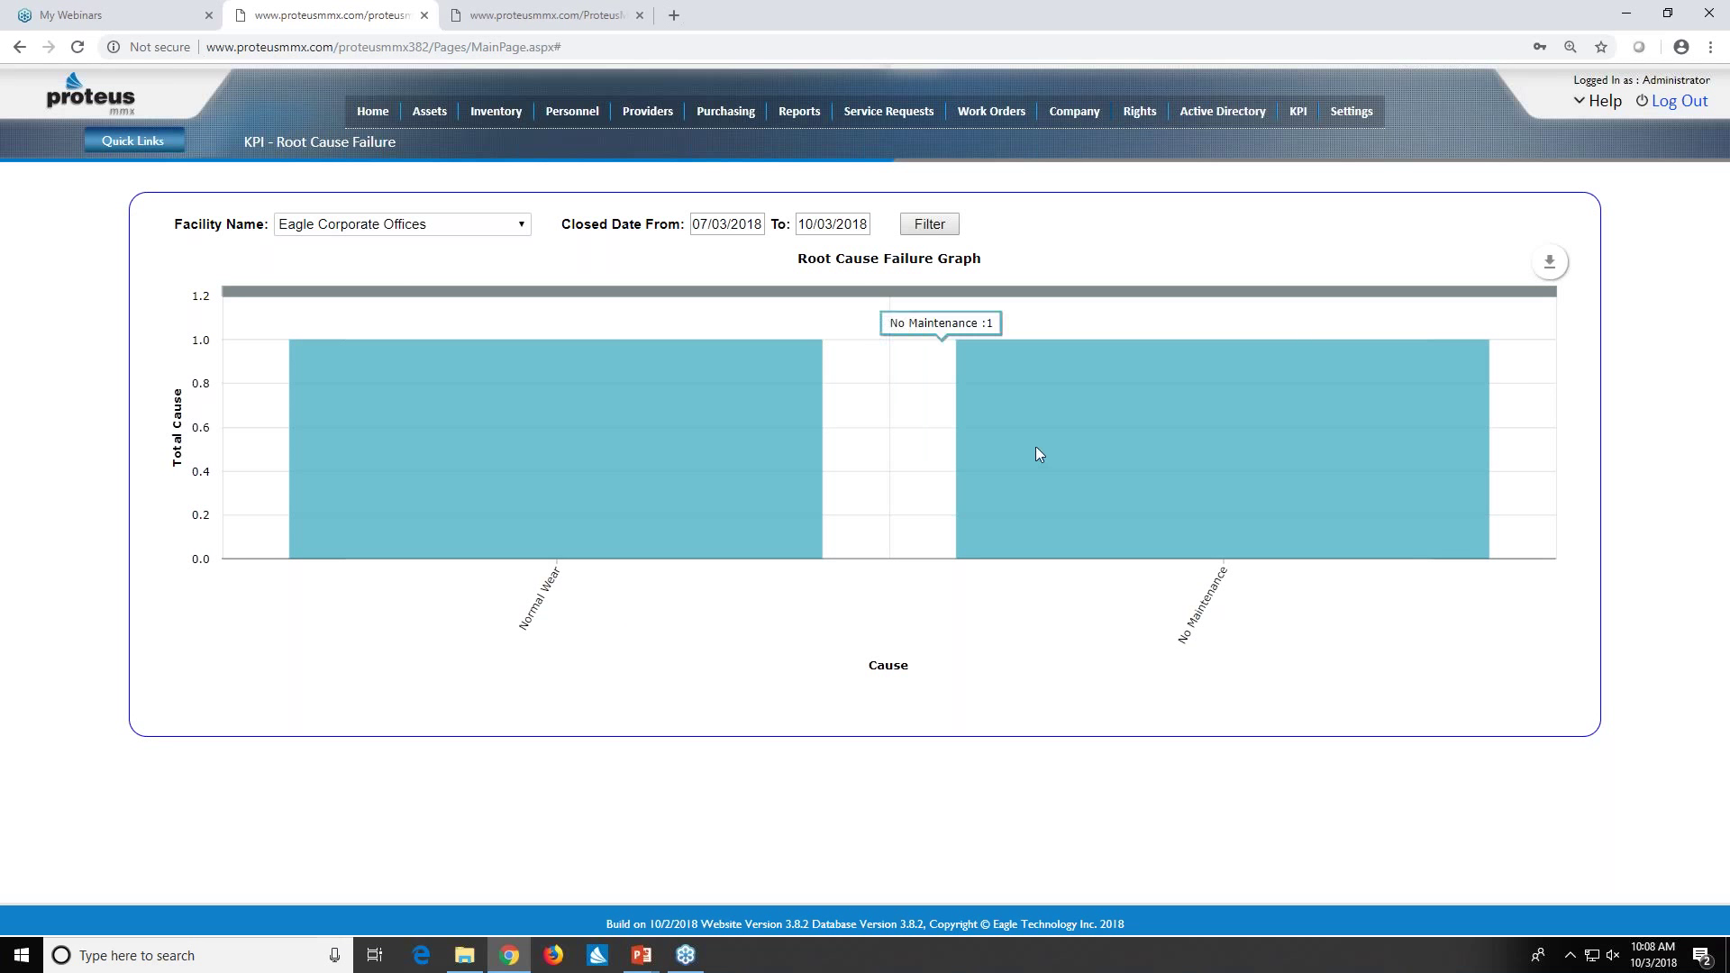
{"action": "left_click", "coordinate": [1141, 437]}
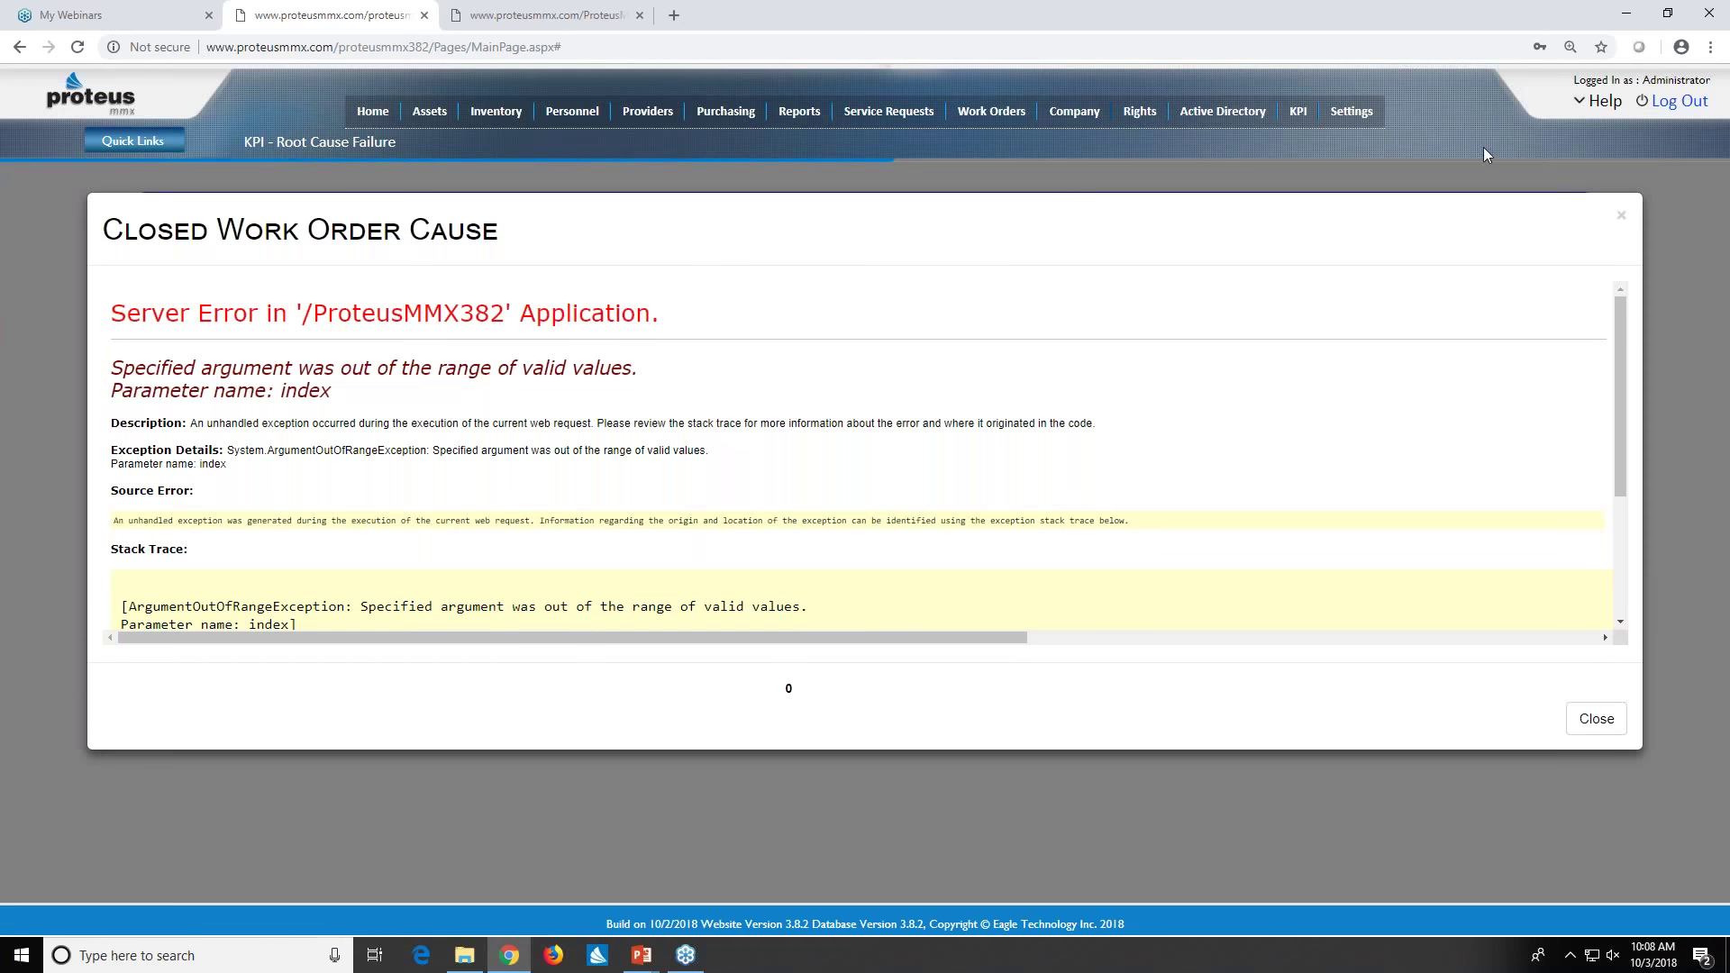
{"action": "left_click", "coordinate": [1621, 215]}
{"action": "mouse_move", "coordinate": [1474, 300]}
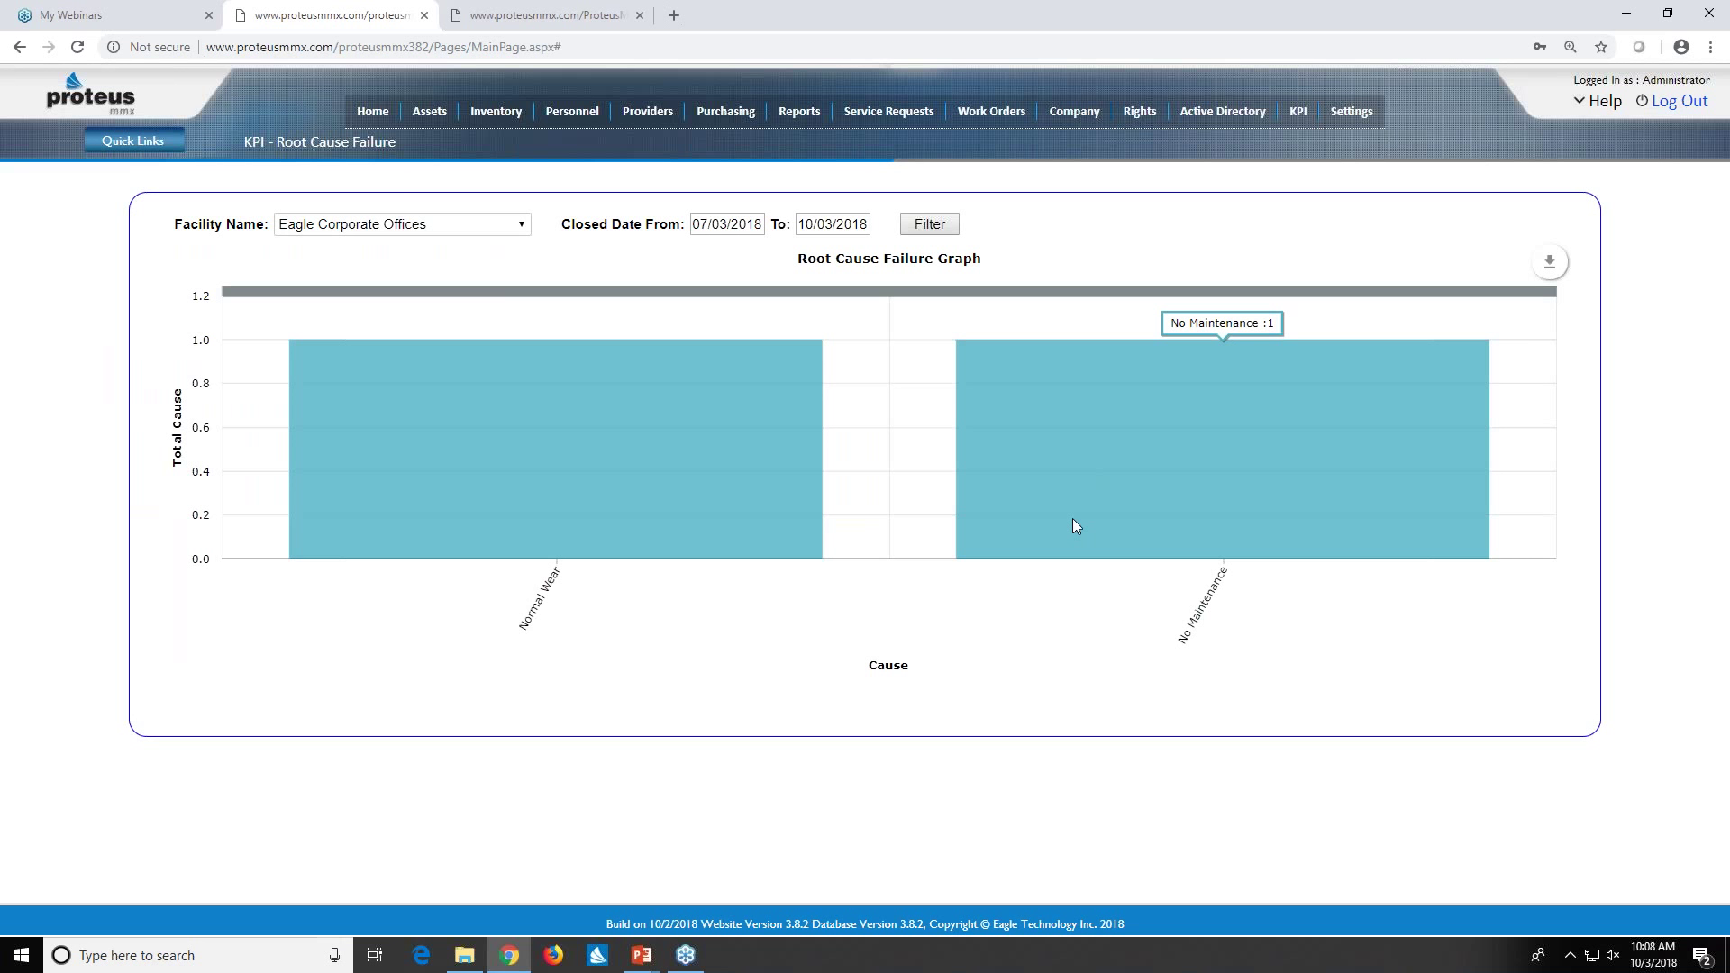
- Open the KPI report dropdown over the Eagle Corporate Offices Root Cause Failure graph
{"action": "mouse_move", "coordinate": [693, 404]}
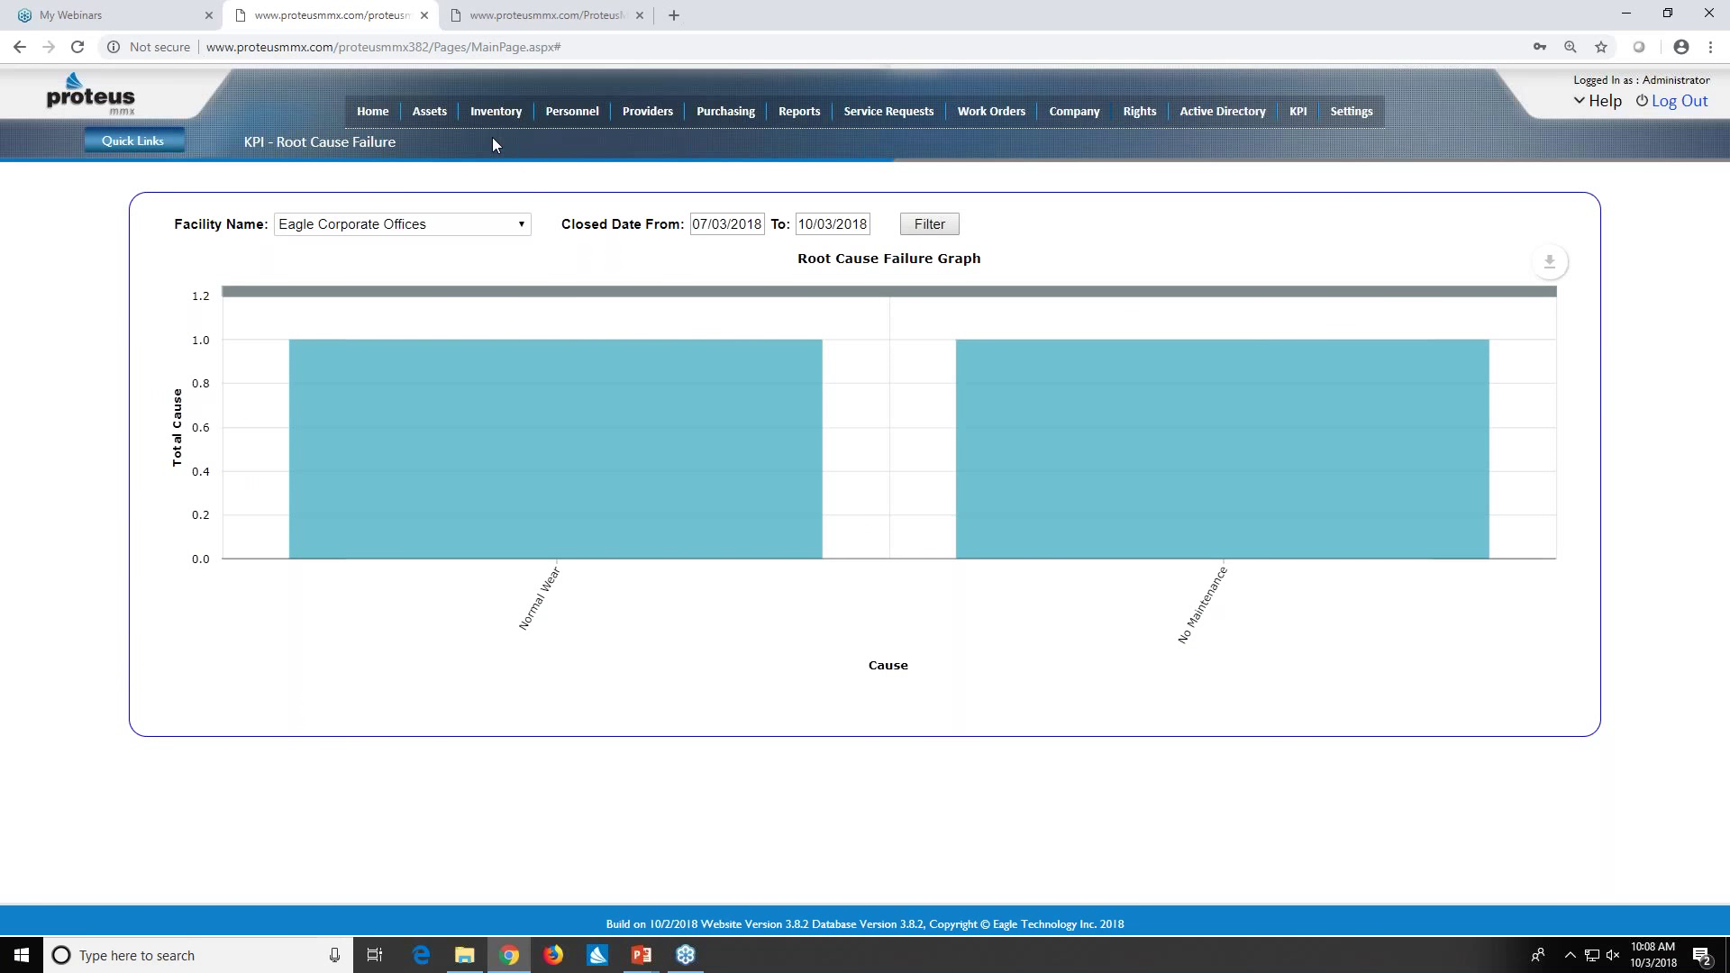
{"action": "mouse_move", "coordinate": [492, 132]}
{"action": "left_click", "coordinate": [1300, 117]}
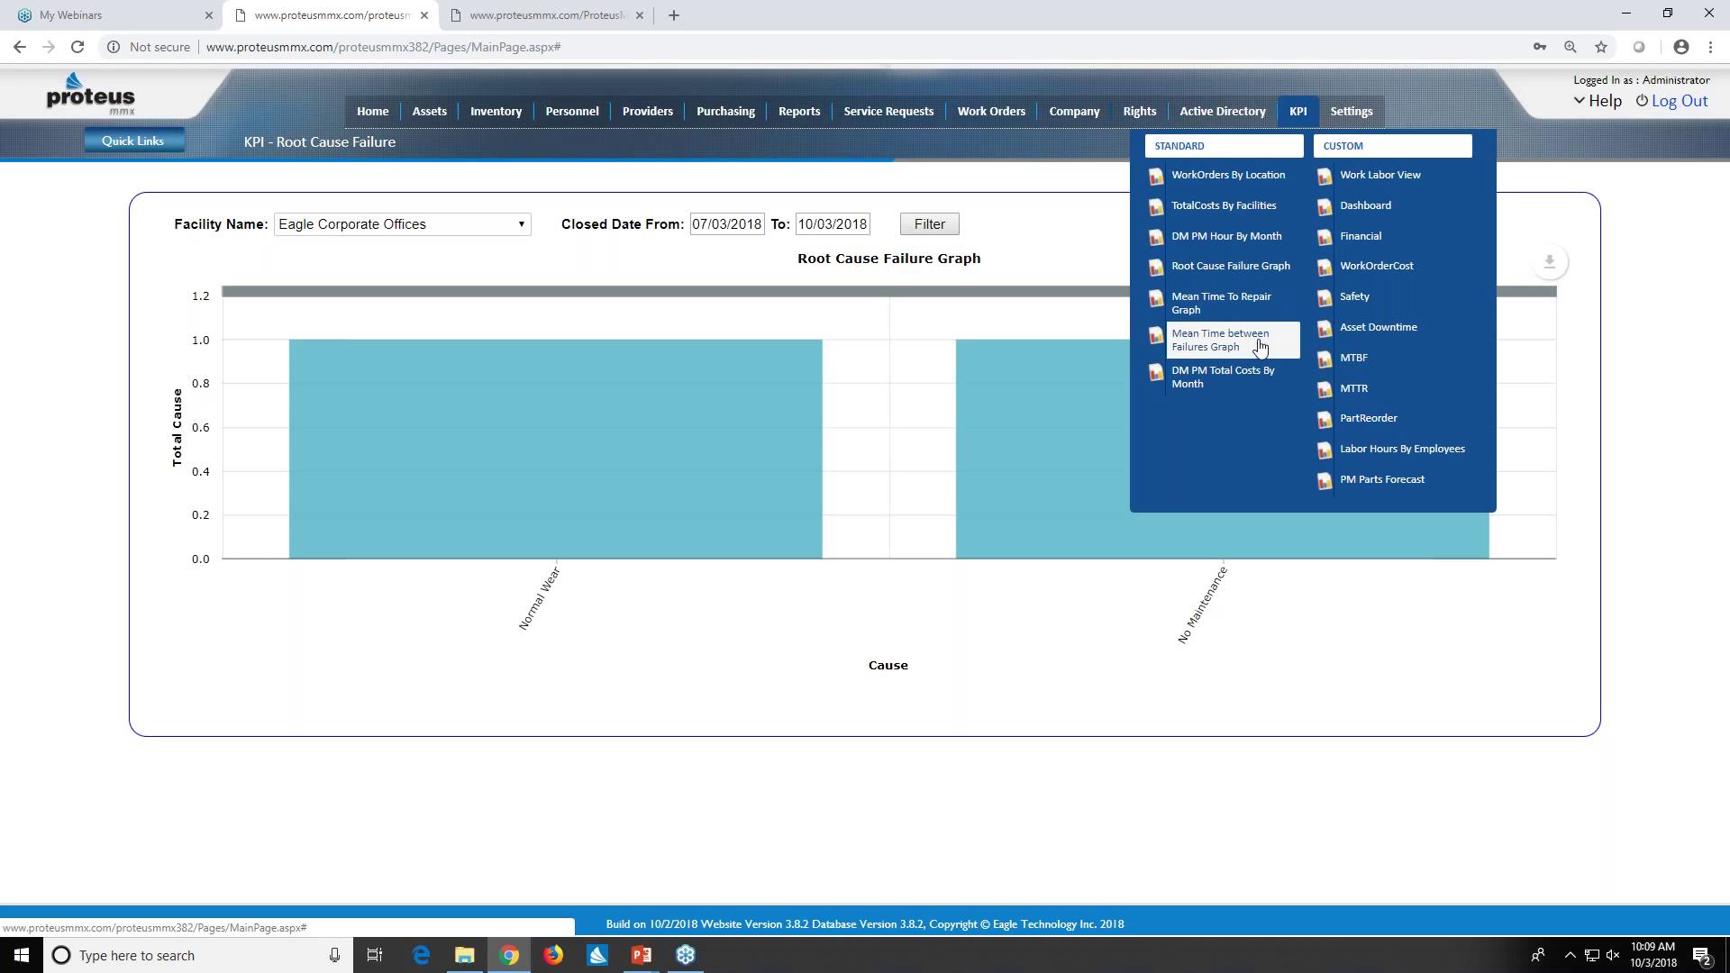
- Filter the DM PM Total Costs By Month chart to closed dates 01/01/2018 through 10/03/2018
{"action": "left_click", "coordinate": [1237, 384]}
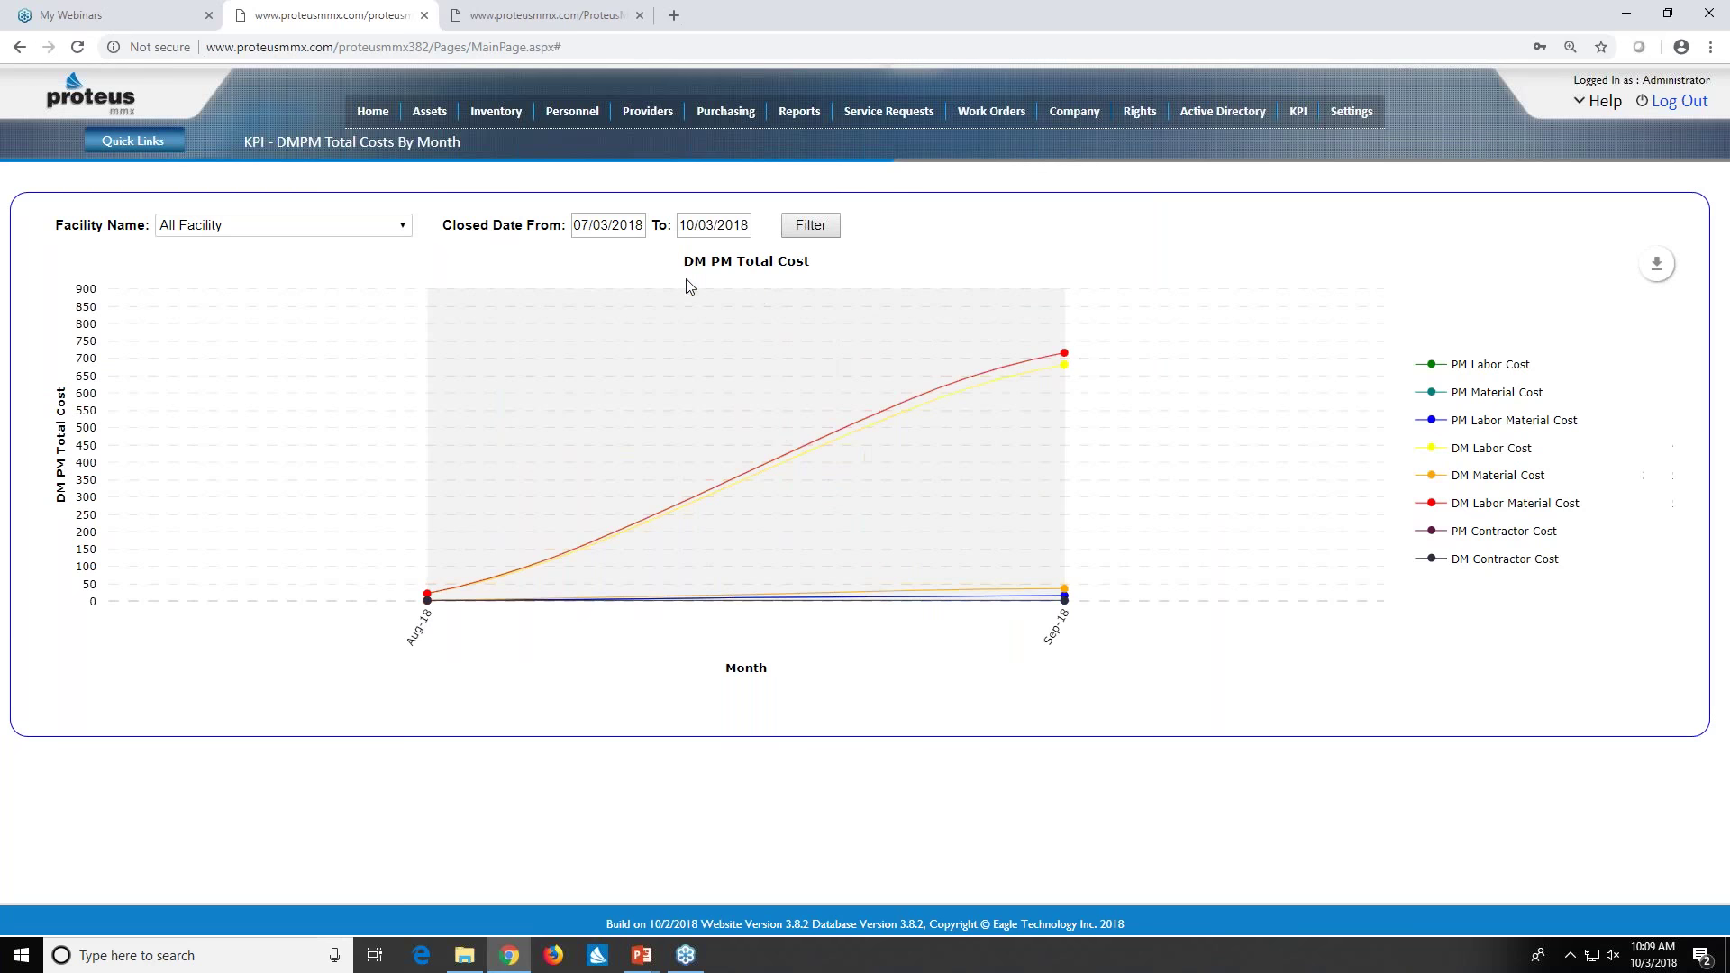
{"action": "left_click", "coordinate": [609, 225]}
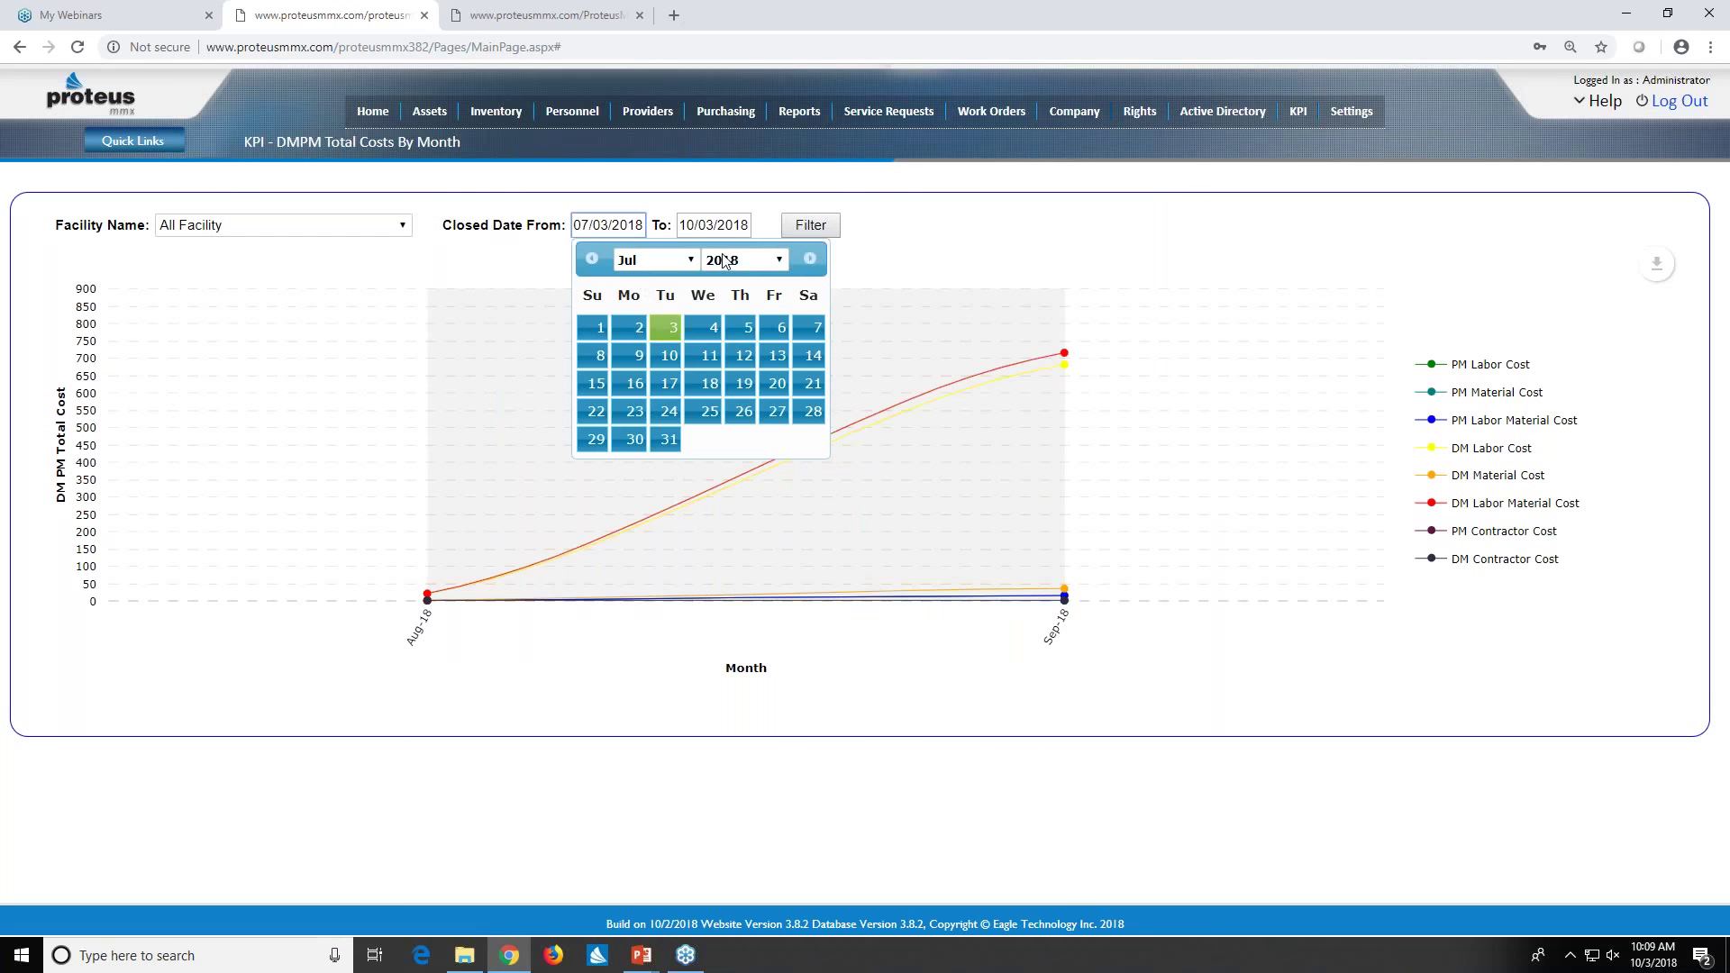
{"action": "left_click", "coordinate": [693, 261]}
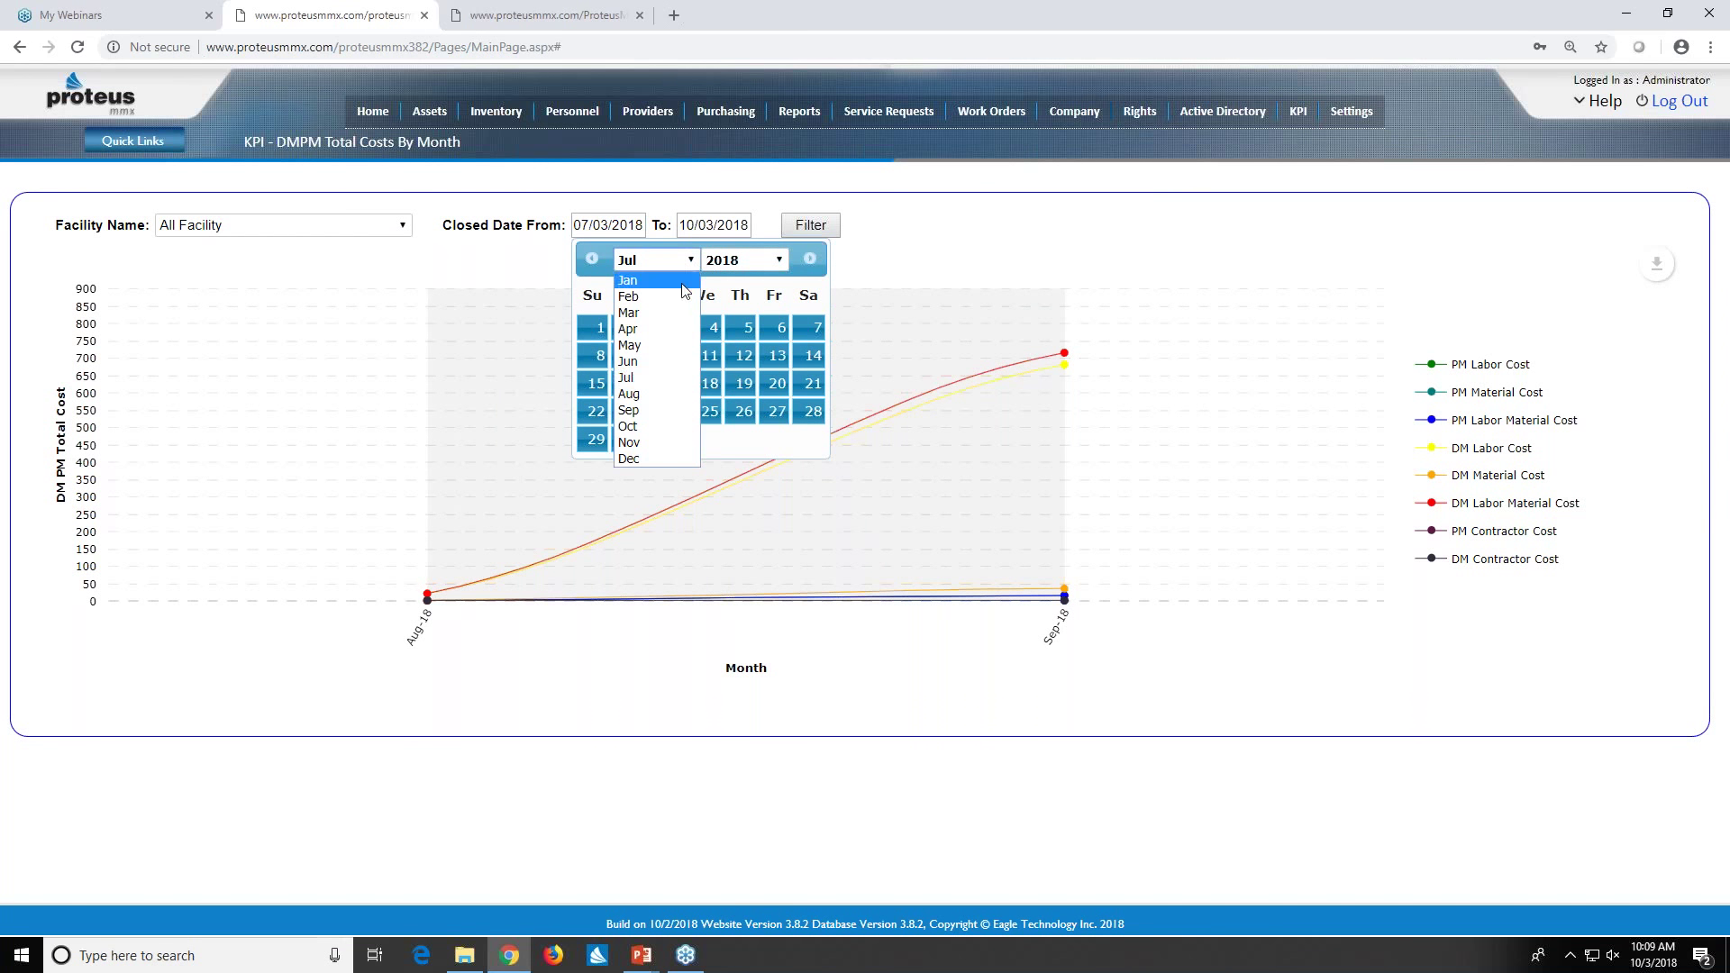
{"action": "left_click", "coordinate": [683, 279]}
{"action": "left_click", "coordinate": [634, 332]}
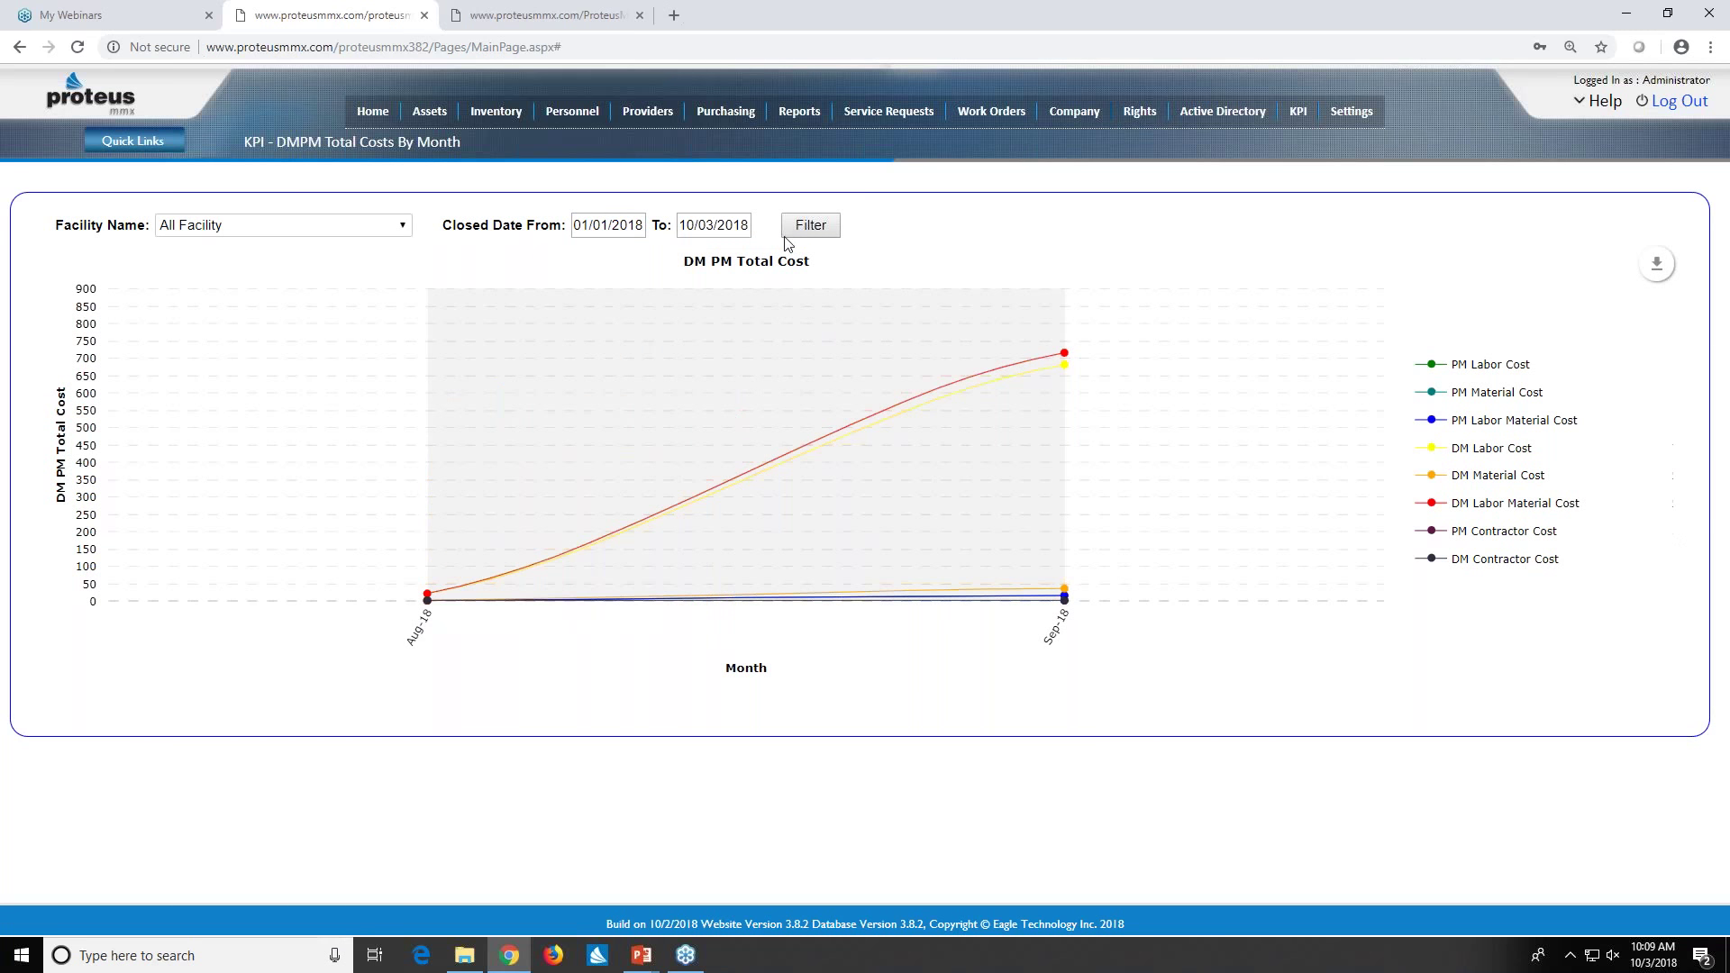
{"action": "left_click", "coordinate": [810, 225]}
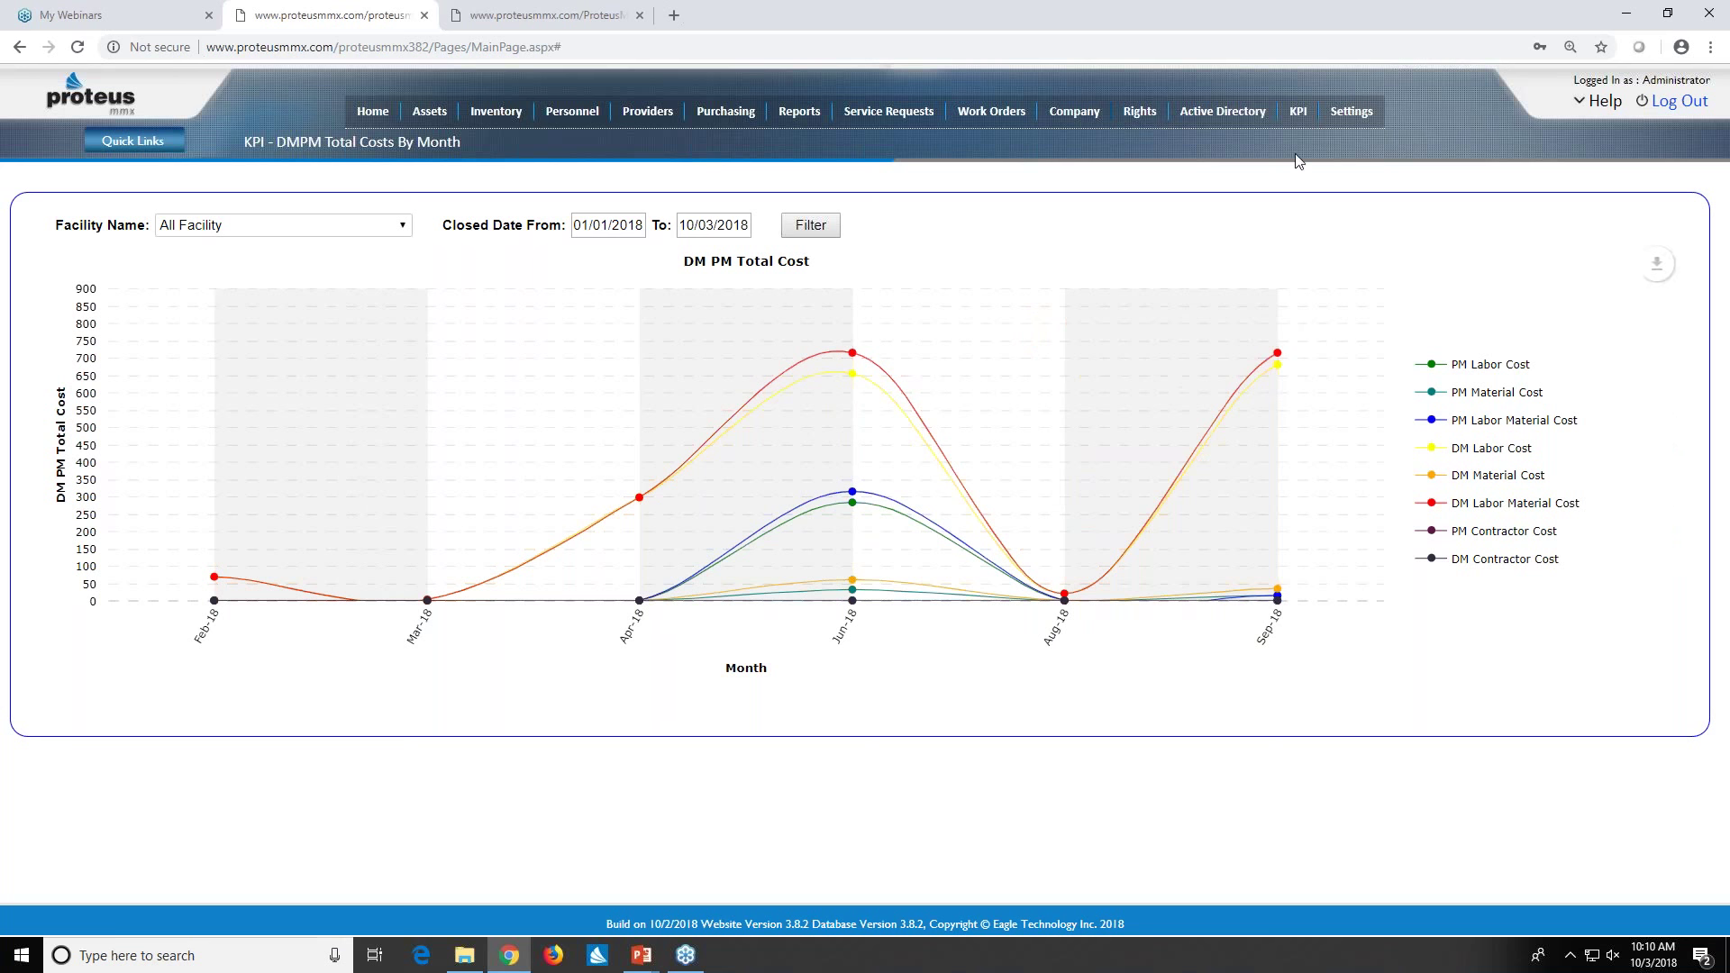
{"action": "left_click", "coordinate": [1303, 115]}
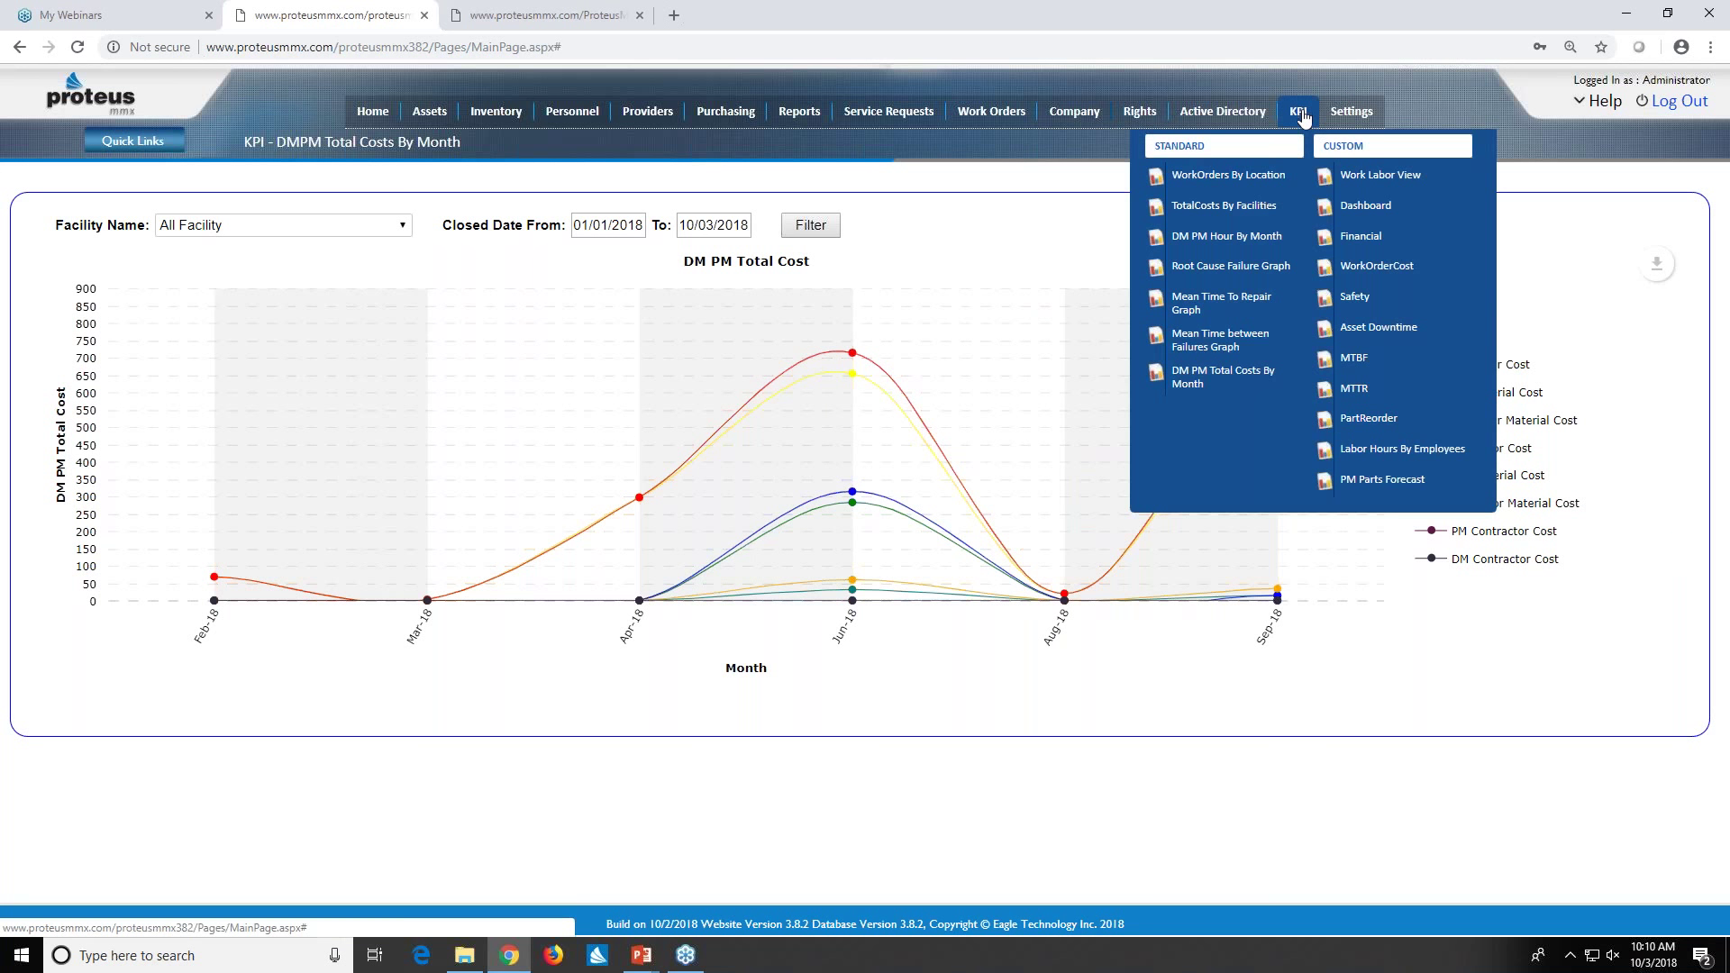
{"action": "left_click", "coordinate": [1360, 180]}
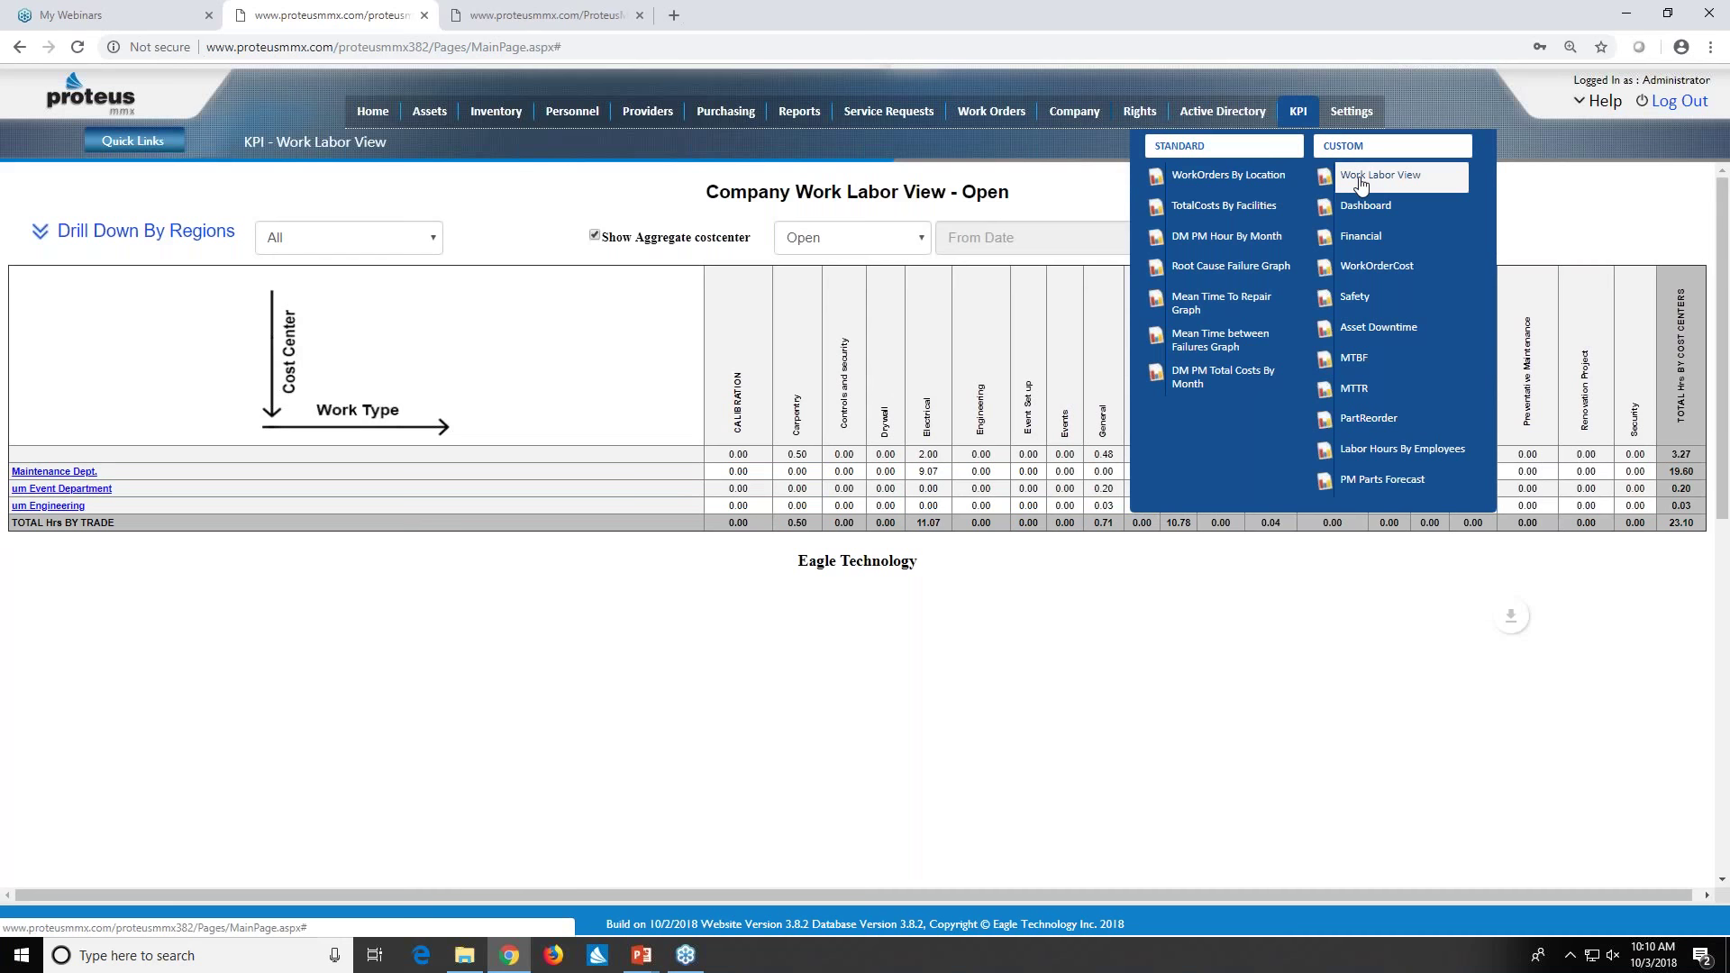
{"action": "left_click", "coordinate": [922, 238]}
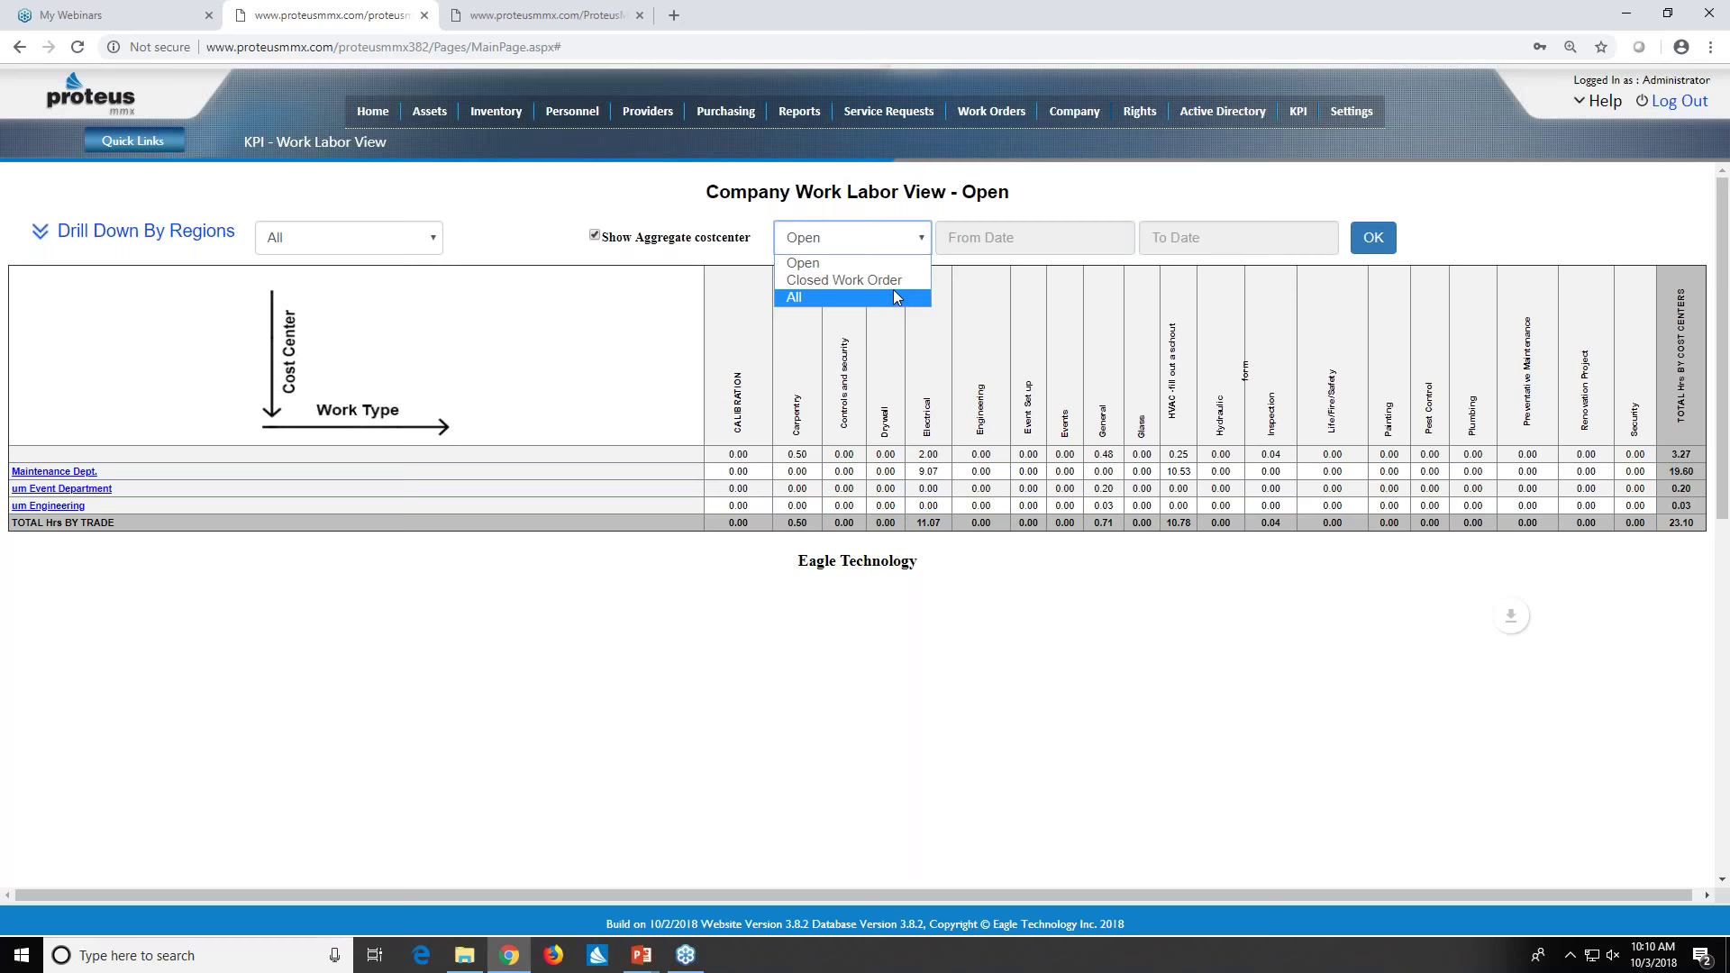
{"action": "left_click", "coordinate": [893, 289]}
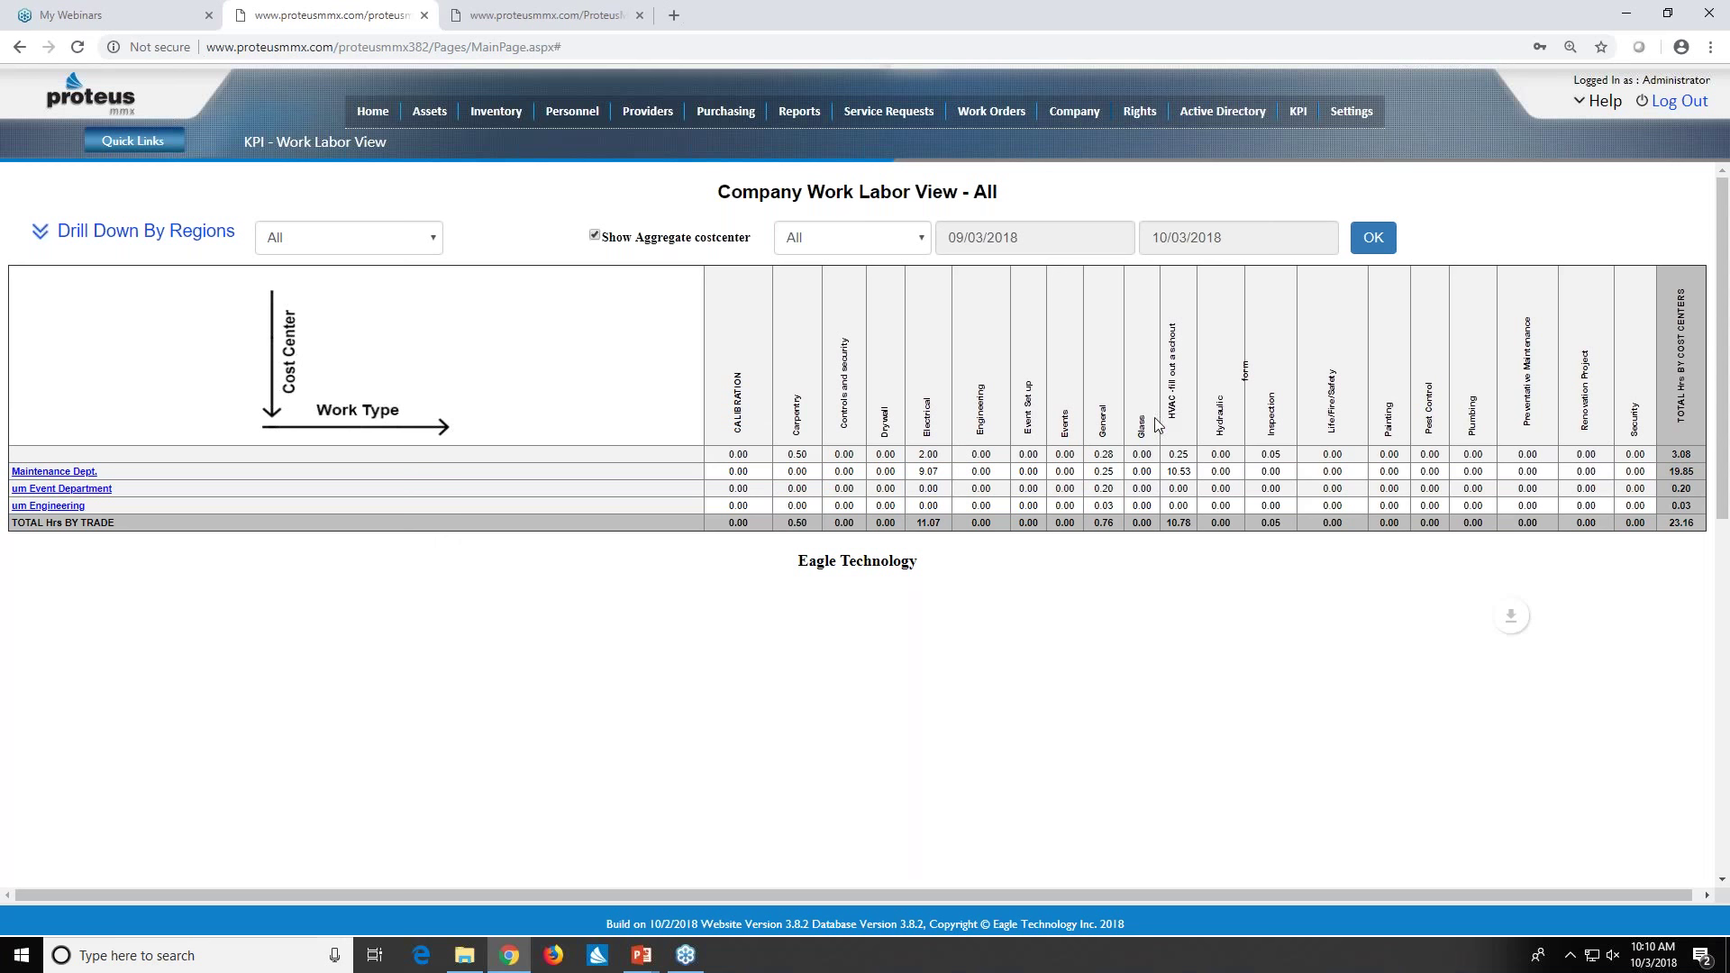
{"action": "scroll", "coordinate": [1156, 423], "scroll_direction": "down", "scroll_amount": 5}
{"action": "mouse_move", "coordinate": [1039, 628]}
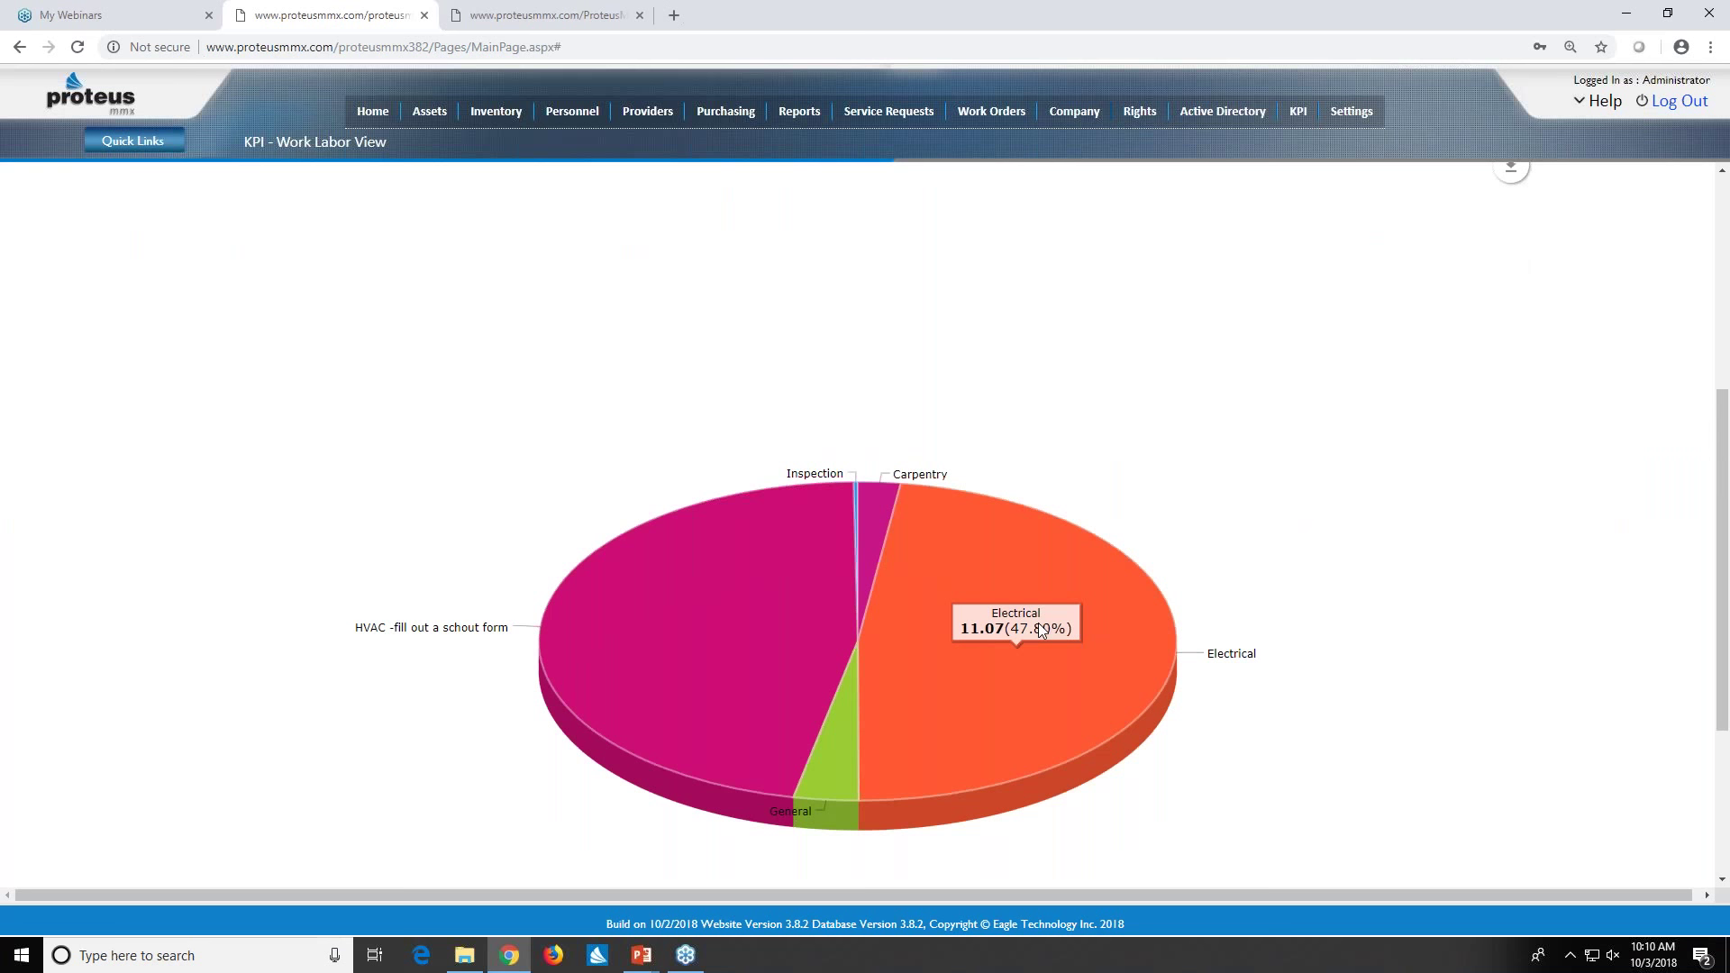
{"action": "scroll", "coordinate": [1038, 623], "scroll_direction": "up", "scroll_amount": 3}
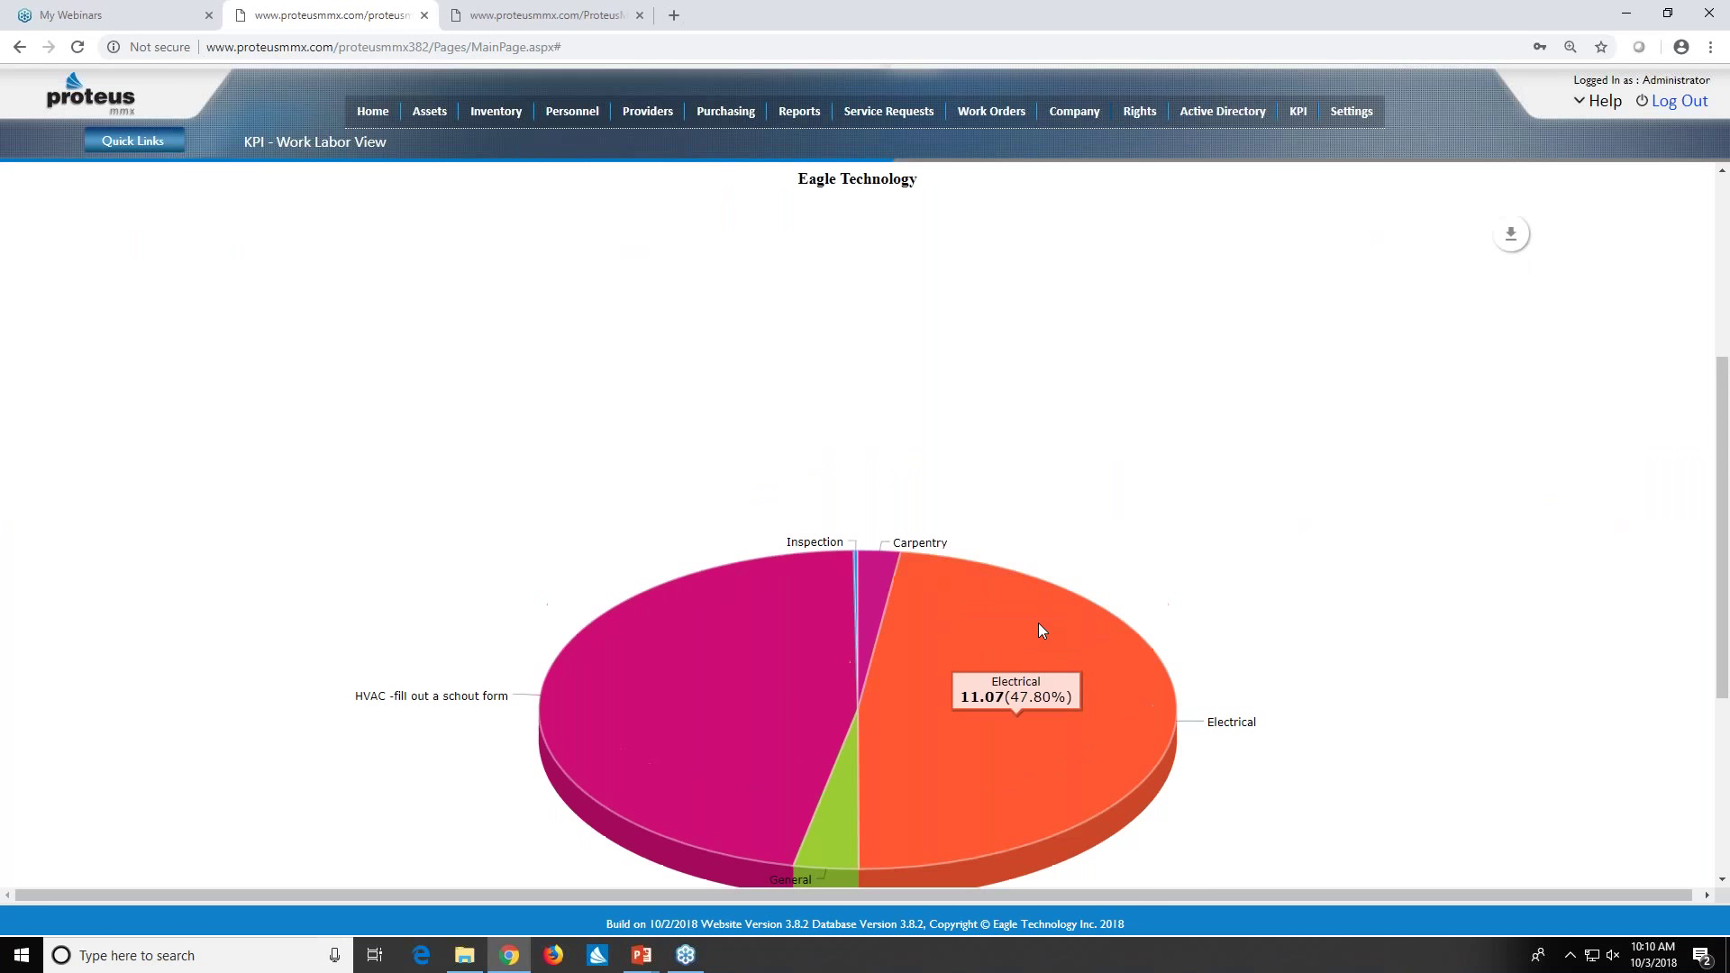
{"action": "scroll", "coordinate": [1063, 620], "scroll_direction": "up", "scroll_amount": 1}
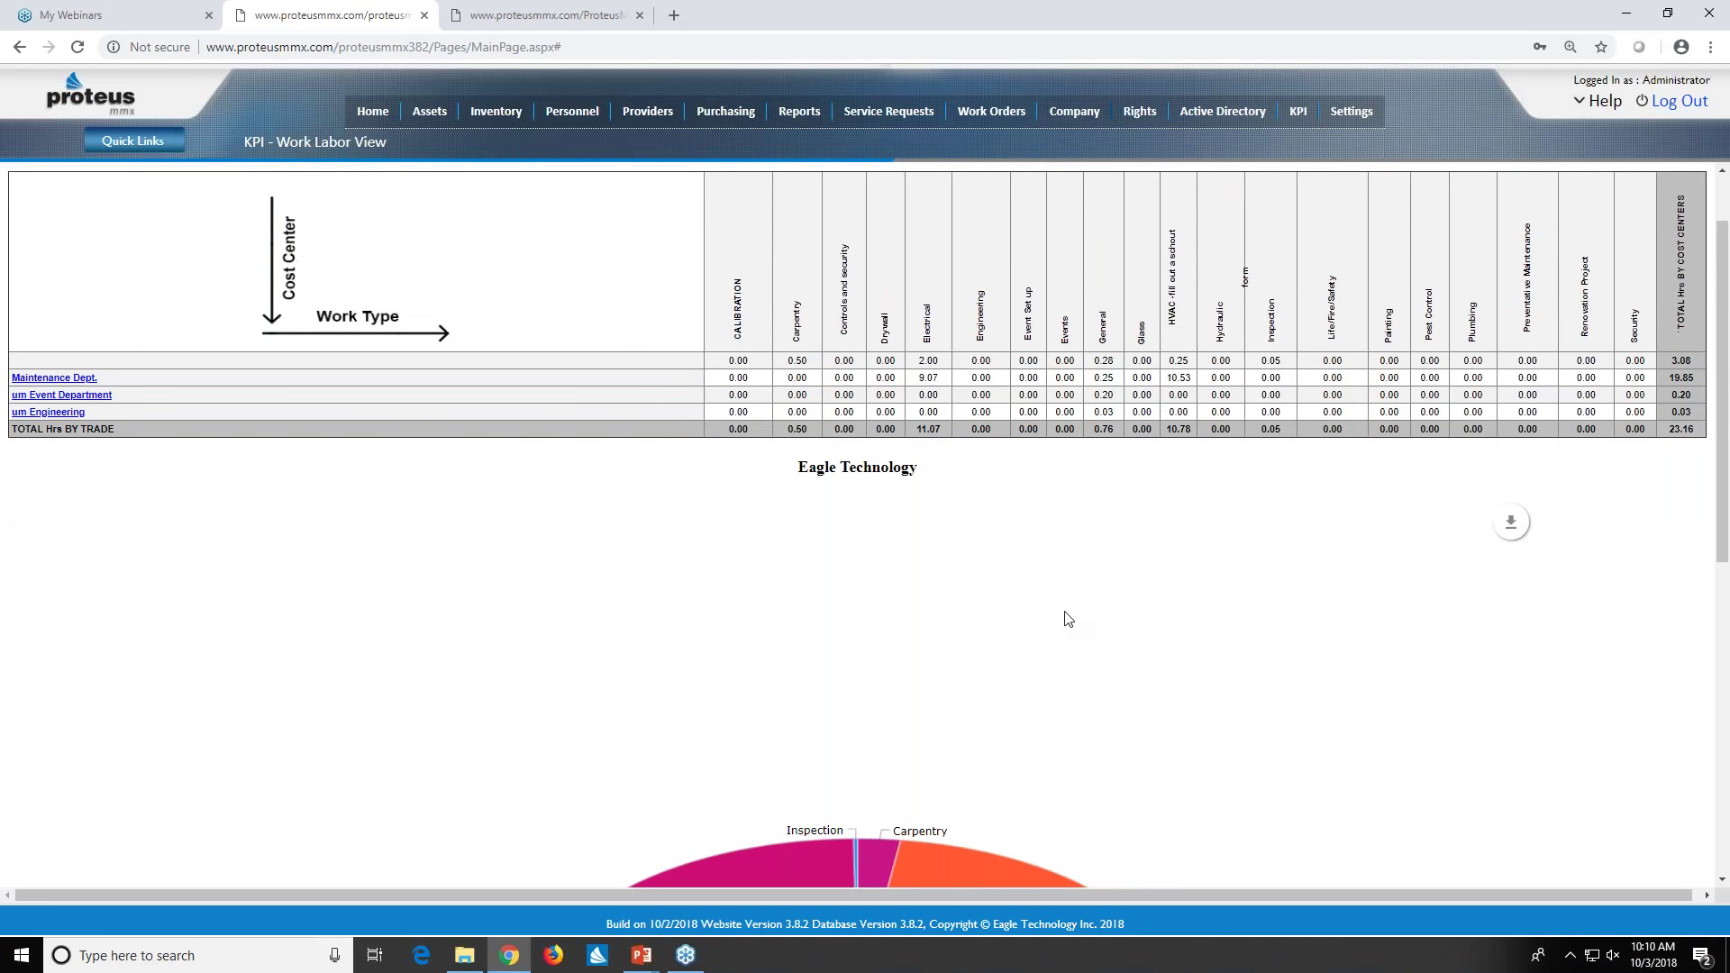
{"action": "scroll", "coordinate": [1063, 620], "scroll_direction": "down", "scroll_amount": 4}
{"action": "mouse_move", "coordinate": [857, 507]}
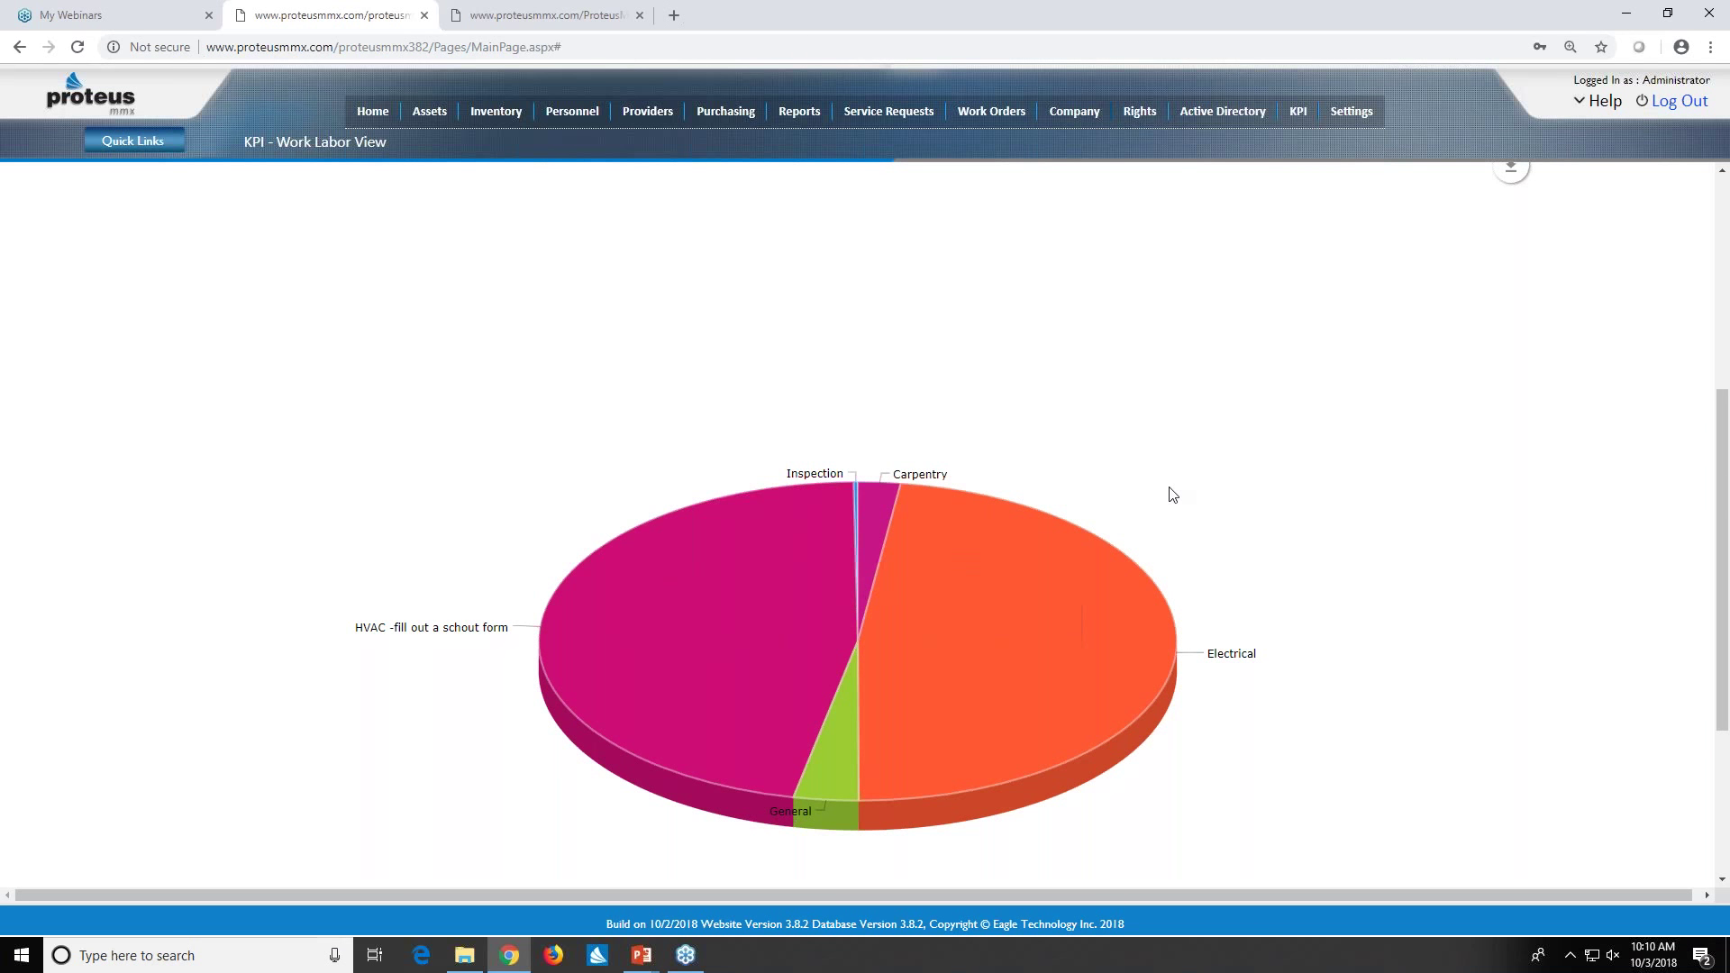
{"action": "scroll", "coordinate": [1171, 495], "scroll_direction": "up", "scroll_amount": 1}
{"action": "scroll", "coordinate": [1172, 496], "scroll_direction": "up", "scroll_amount": 5}
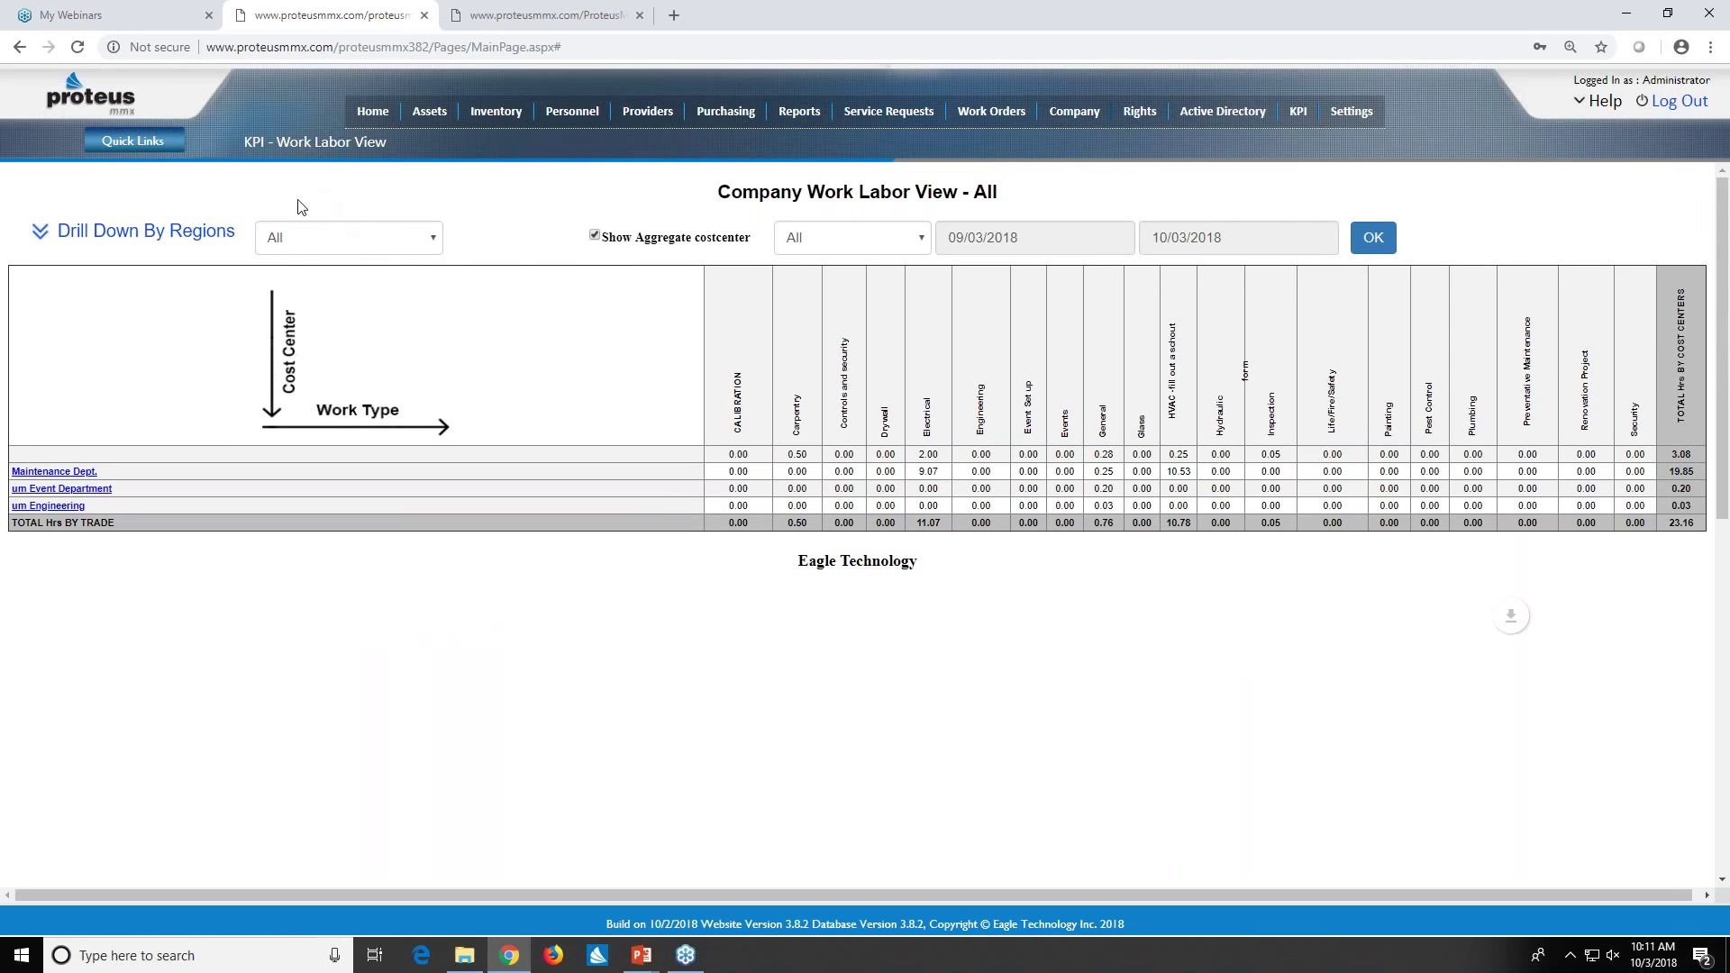
- Drill labor hours down by regions, facilities, trade and technicians, totalling 23.35 hours
{"action": "left_click", "coordinate": [80, 239]}
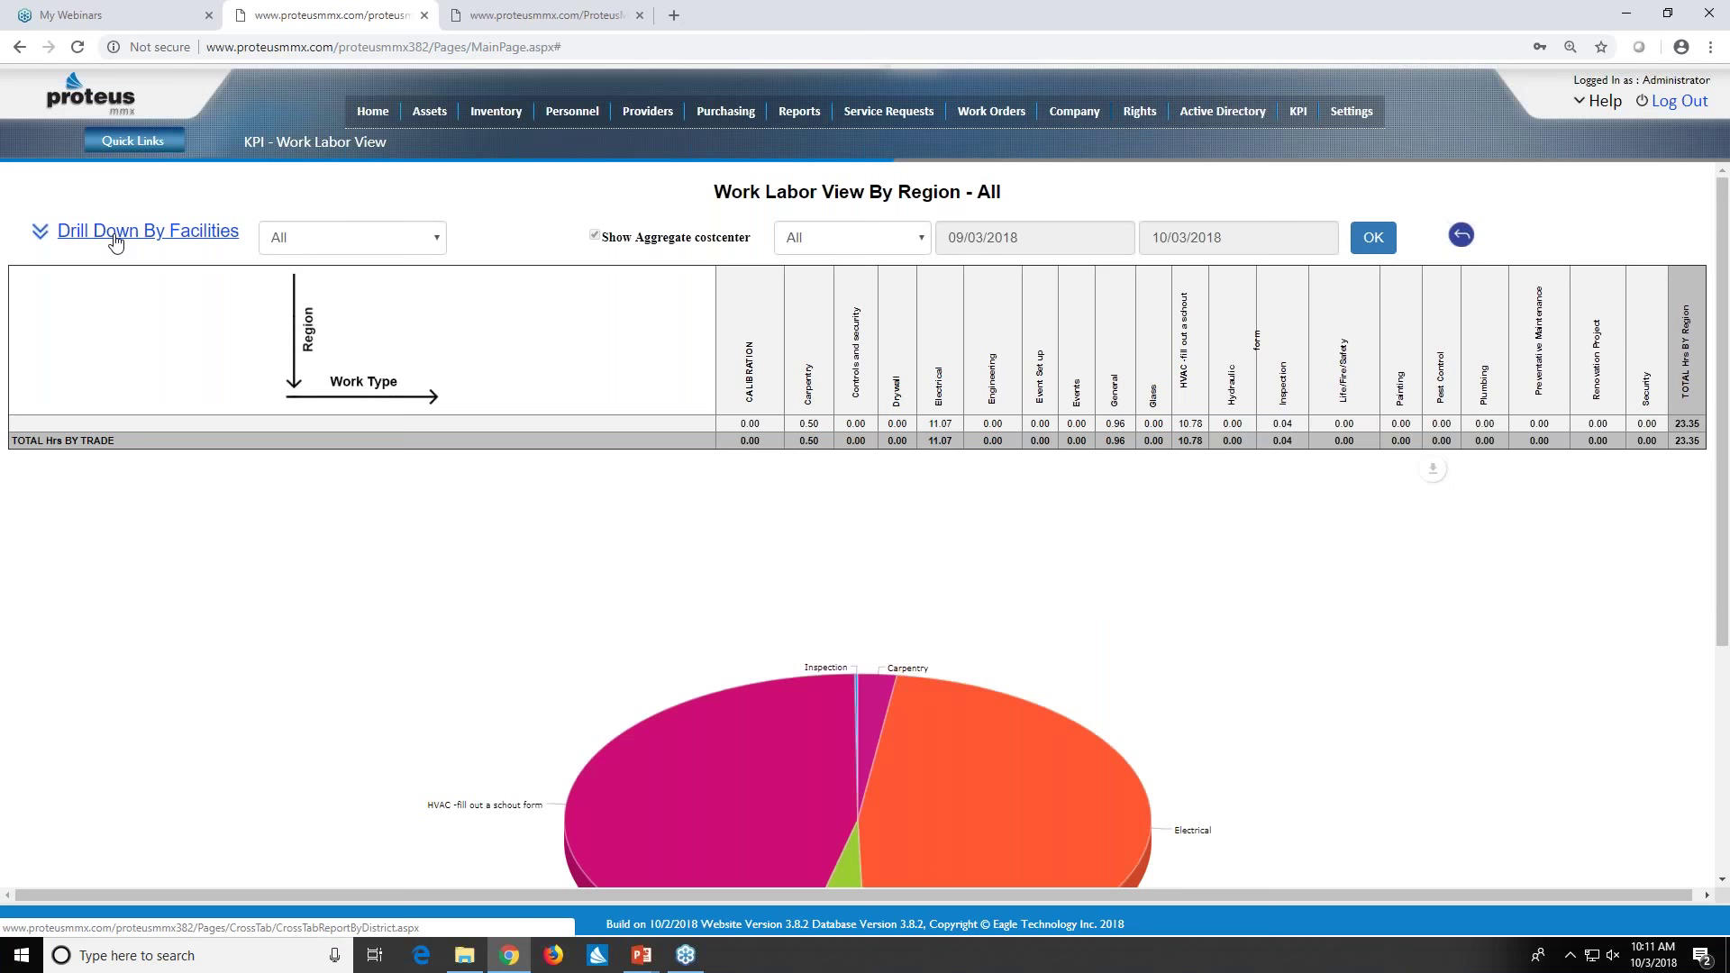
{"action": "left_click", "coordinate": [115, 236]}
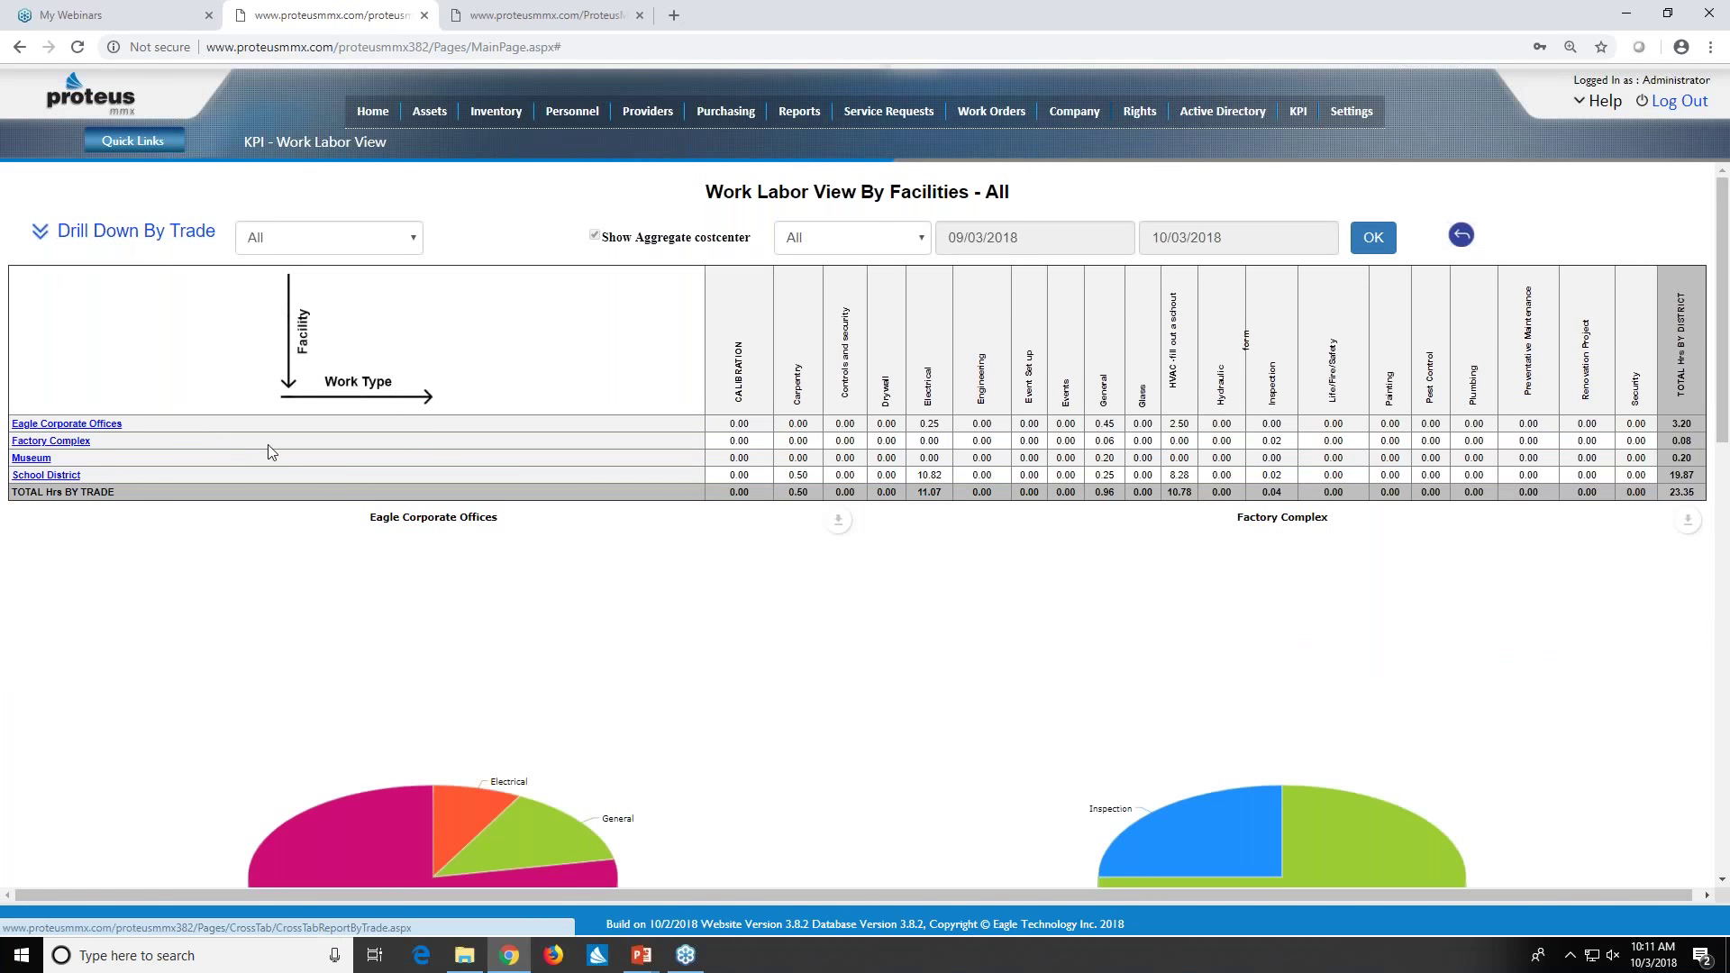
{"action": "scroll", "coordinate": [556, 543], "scroll_direction": "down", "scroll_amount": 4}
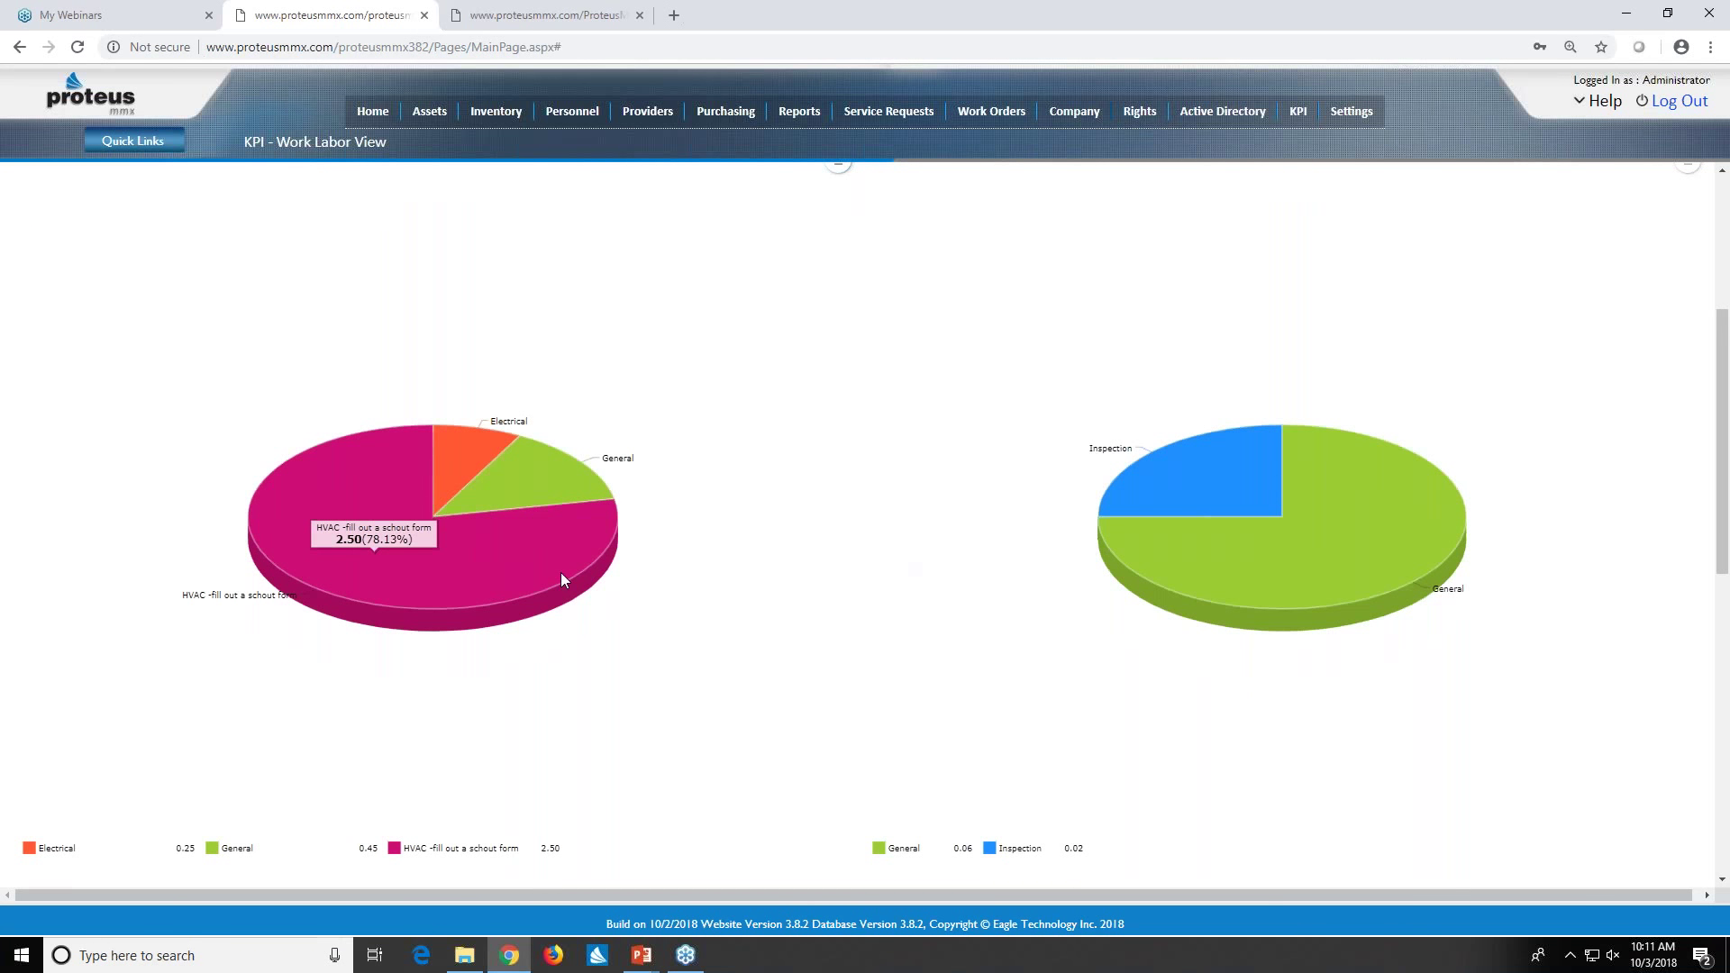
{"action": "scroll", "coordinate": [1286, 512], "scroll_direction": "up", "scroll_amount": 2}
{"action": "scroll", "coordinate": [1286, 520], "scroll_direction": "up", "scroll_amount": 2}
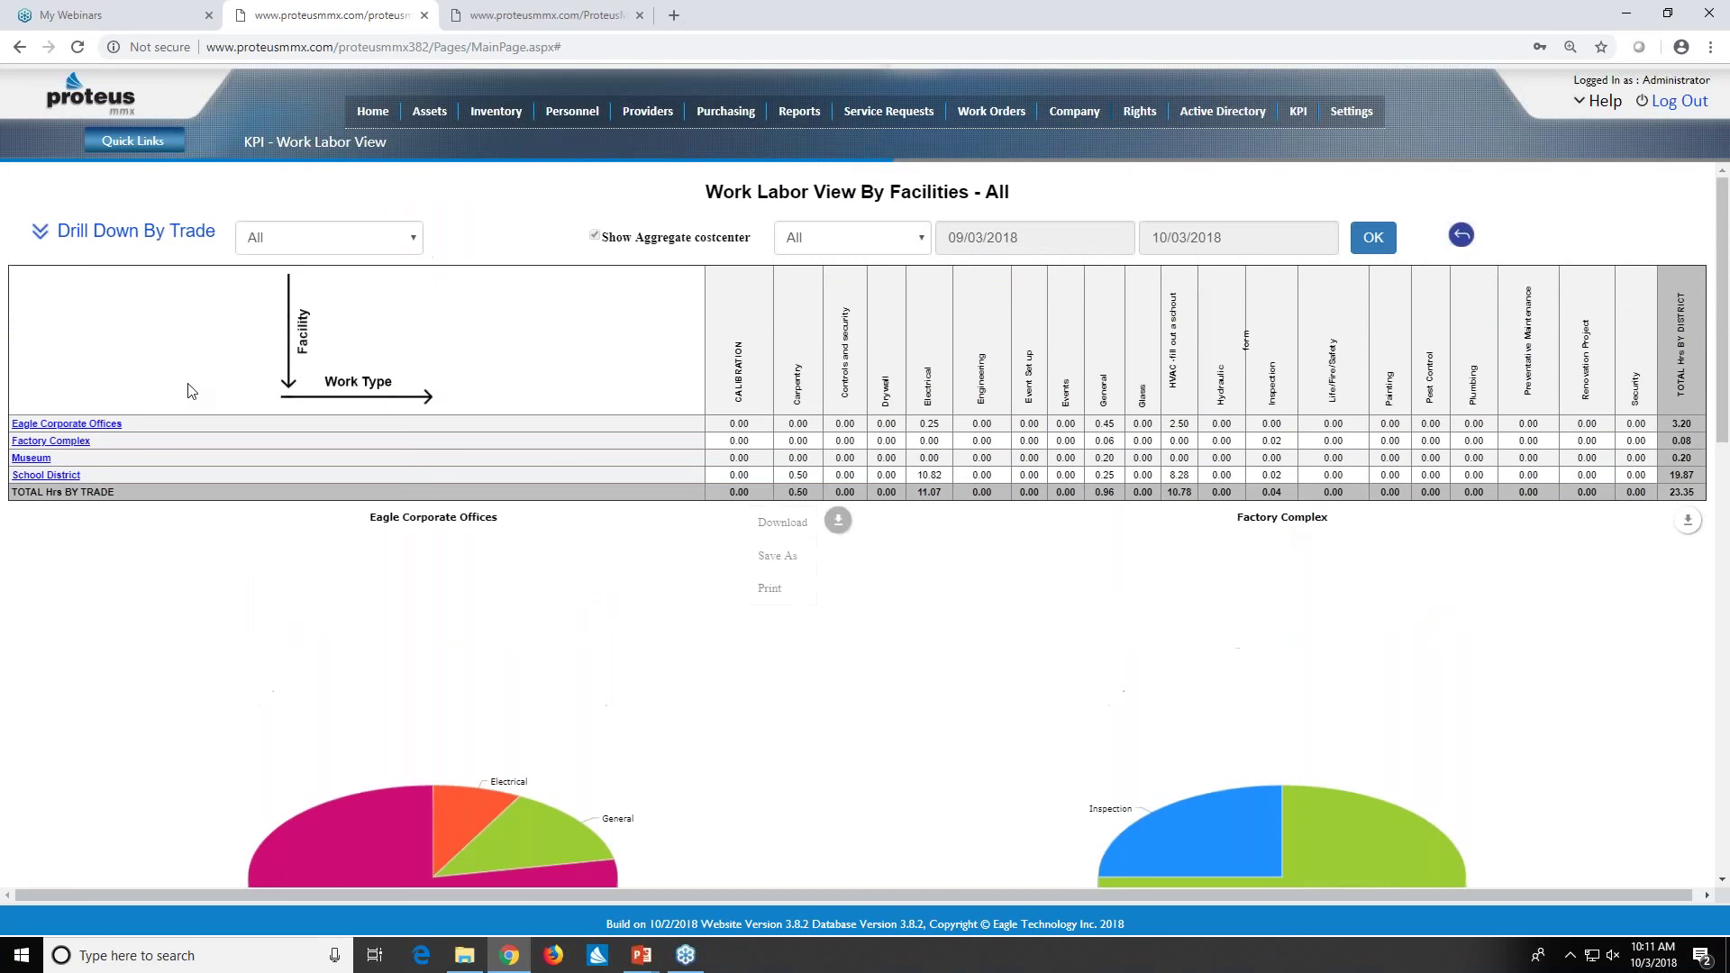
{"action": "left_click", "coordinate": [91, 238]}
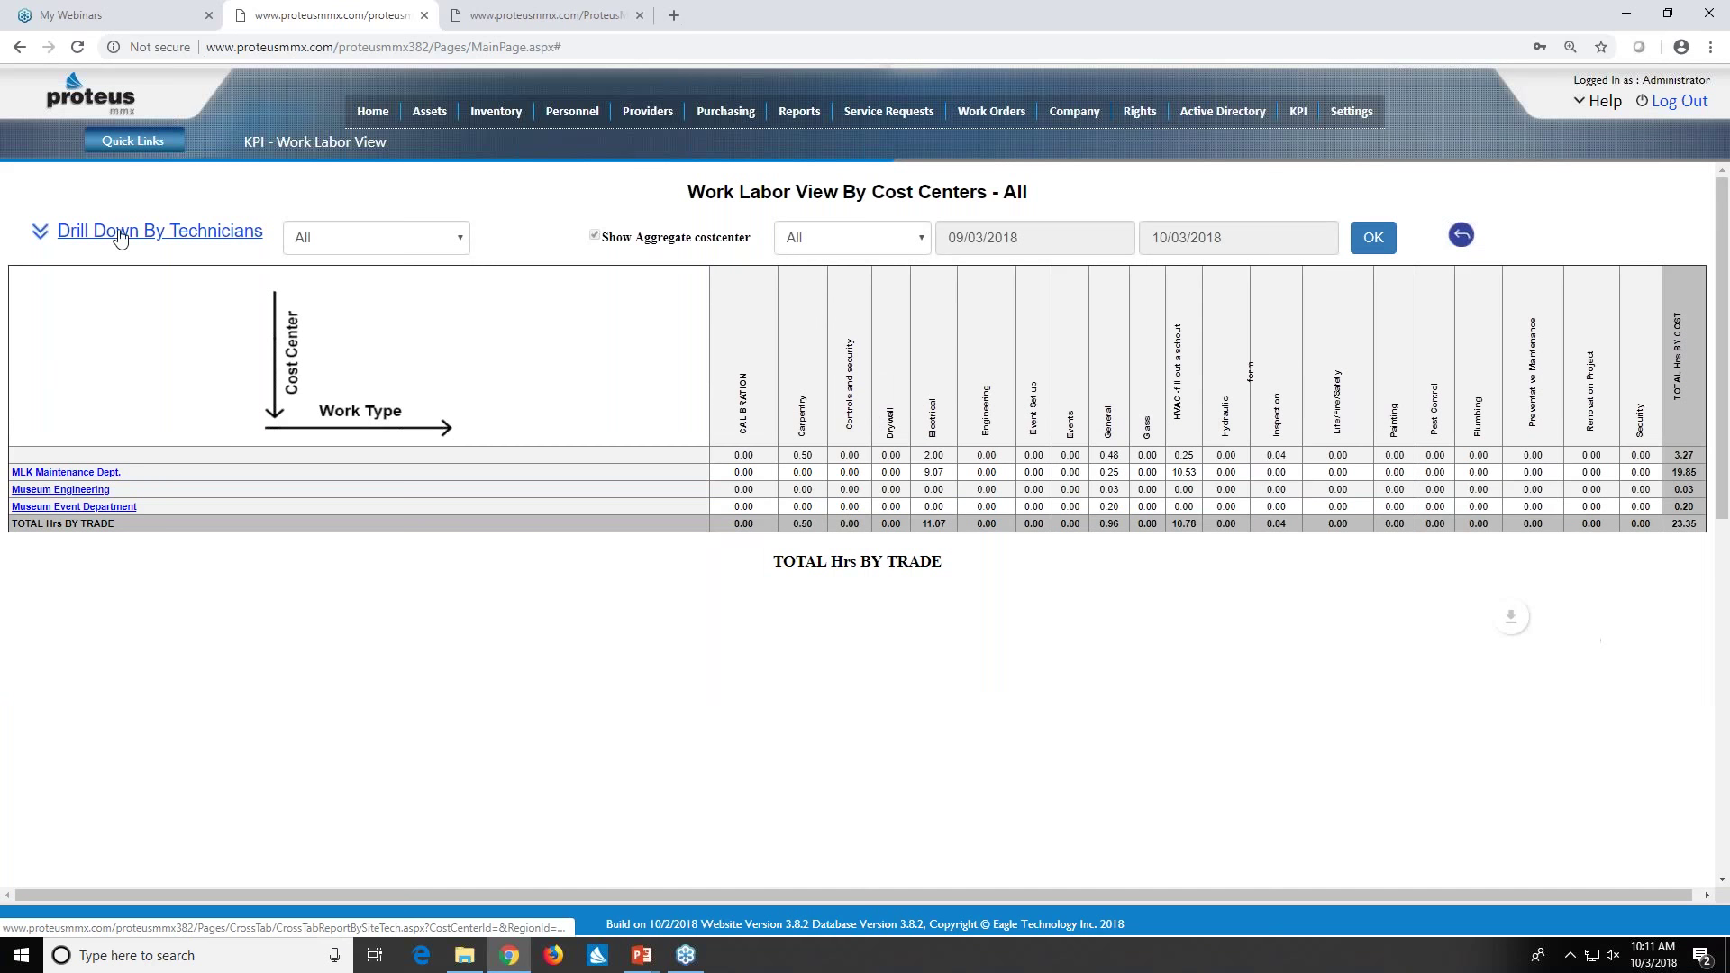
{"action": "left_click", "coordinate": [169, 281]}
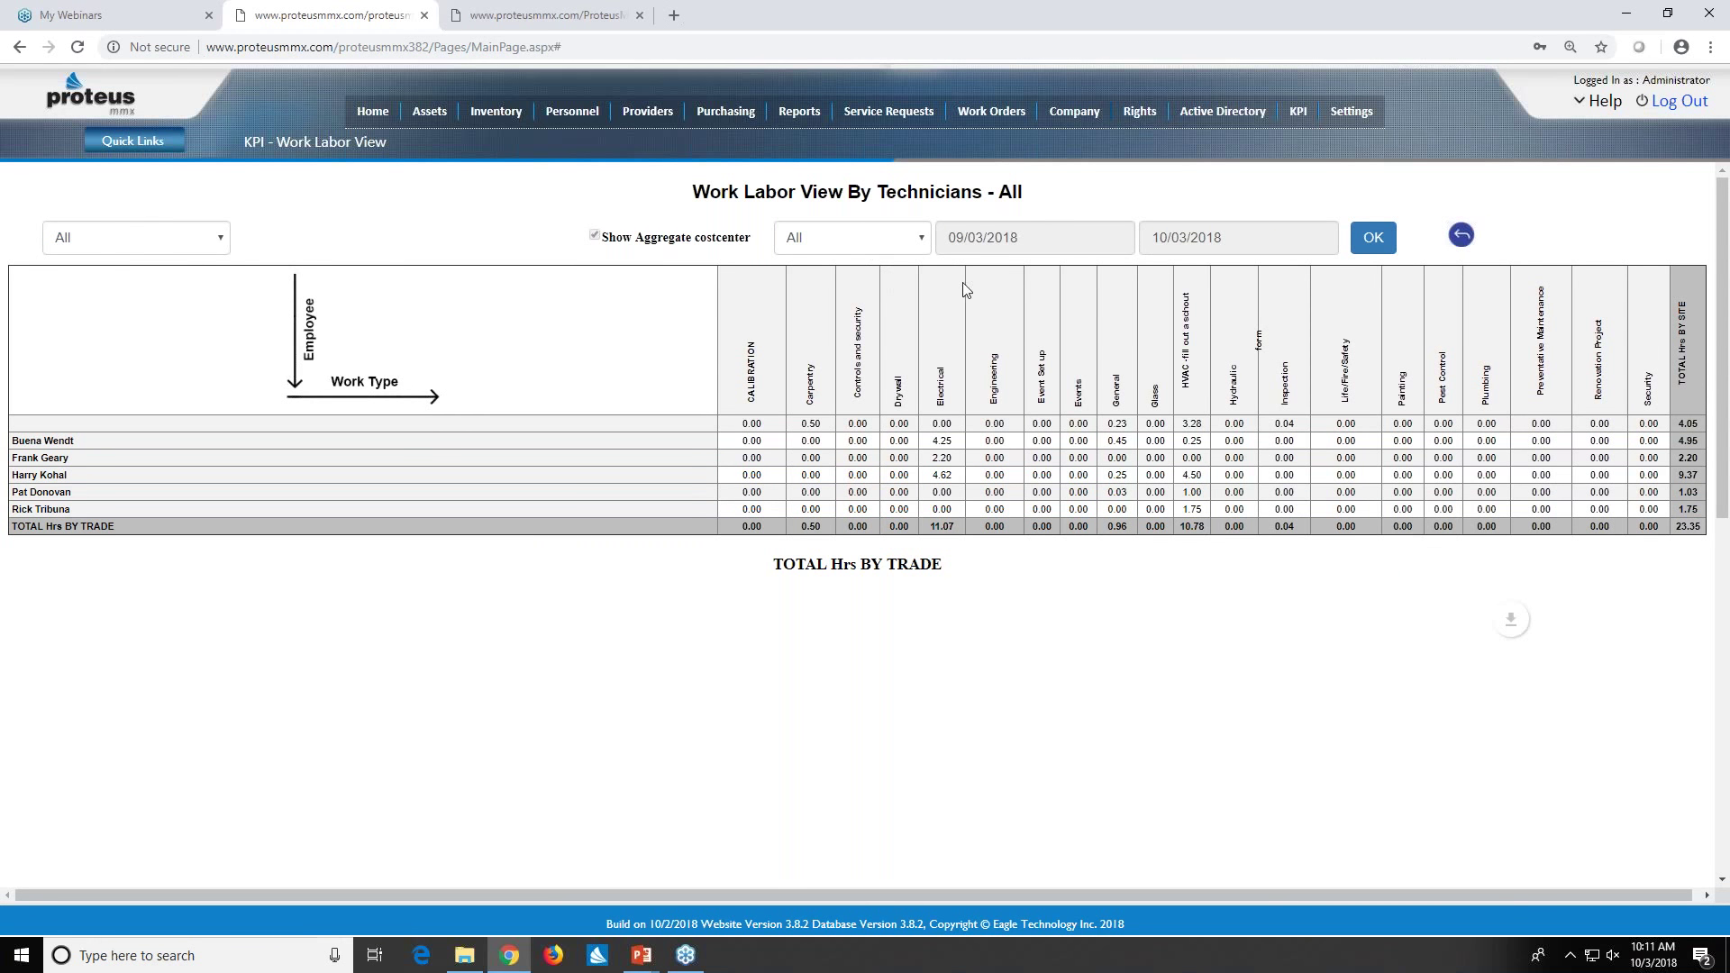
- Set the technicians' labor report start date to 06/03/2018 and rerun it
{"action": "left_click", "coordinate": [995, 237]}
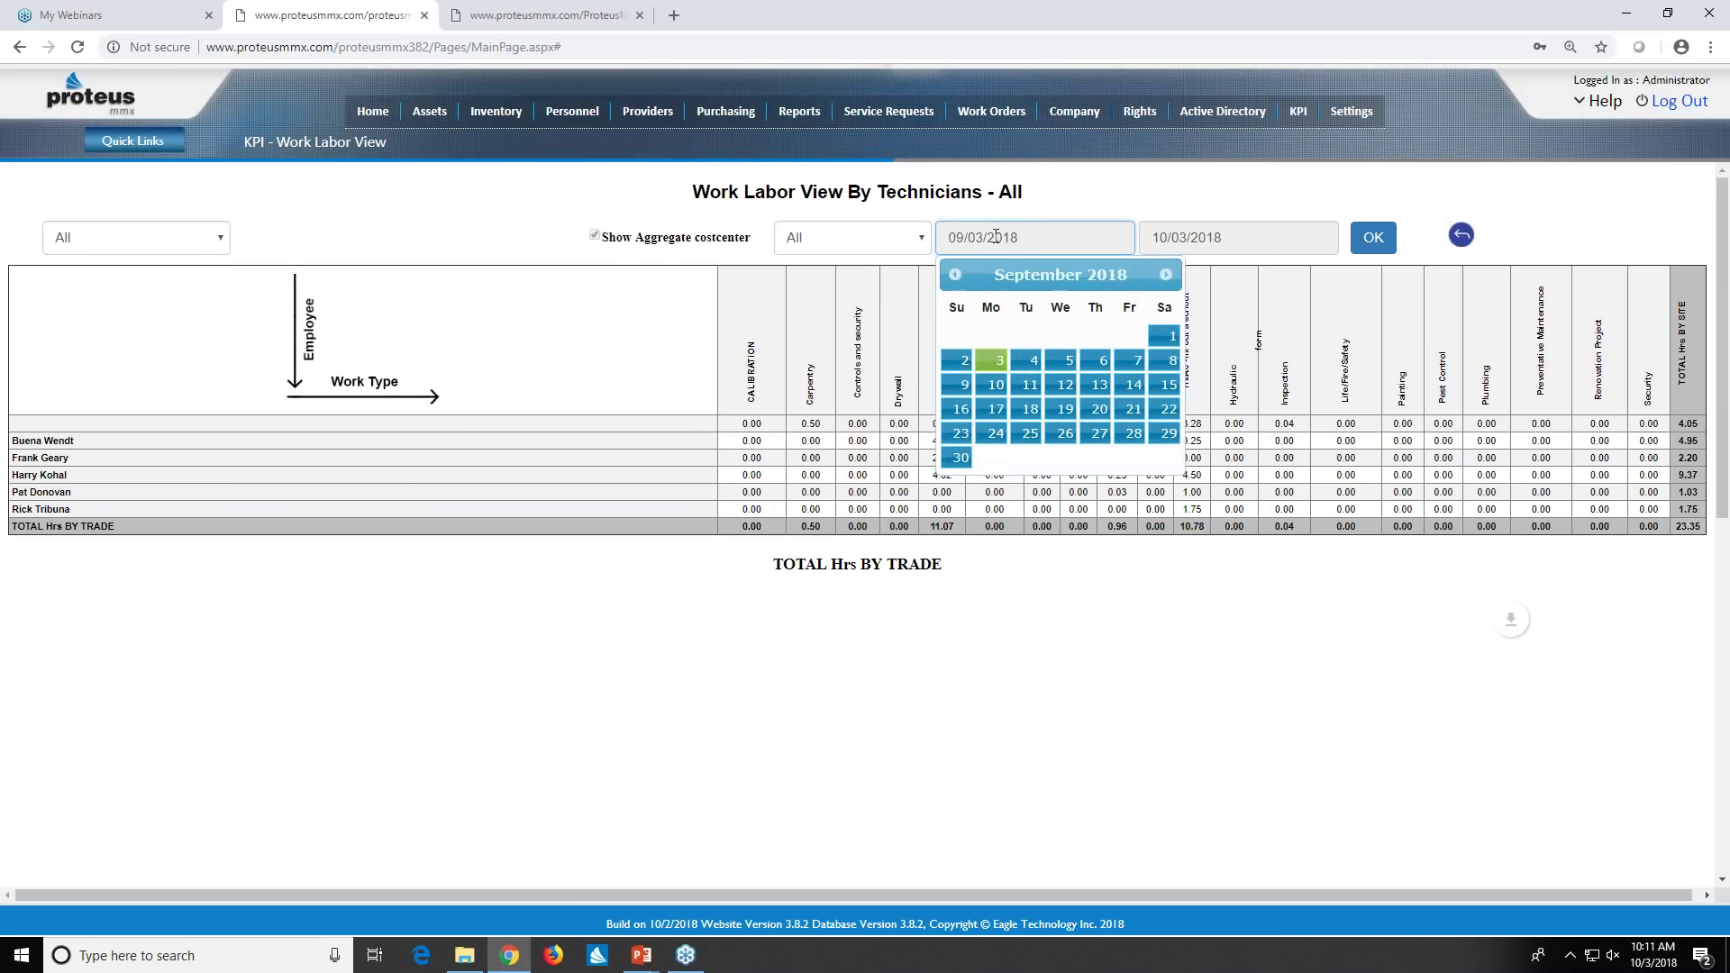
{"action": "left_click", "coordinate": [954, 276]}
{"action": "left_click", "coordinate": [955, 275]}
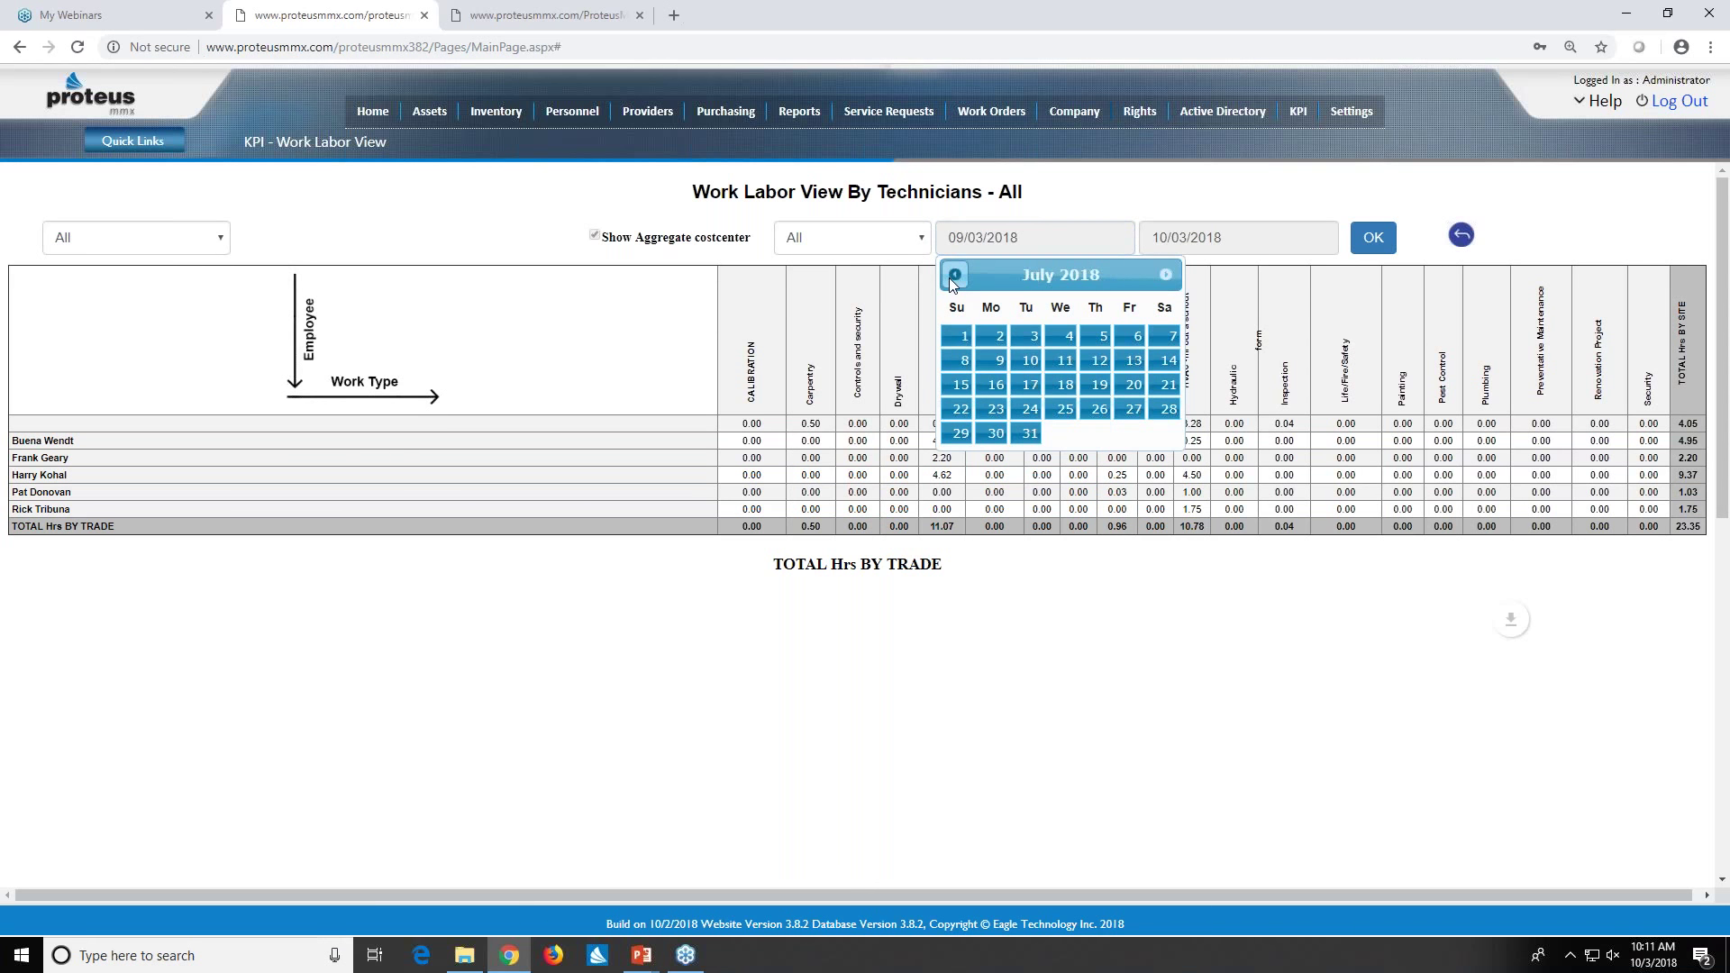
{"action": "left_click", "coordinate": [954, 275]}
{"action": "left_click", "coordinate": [959, 364]}
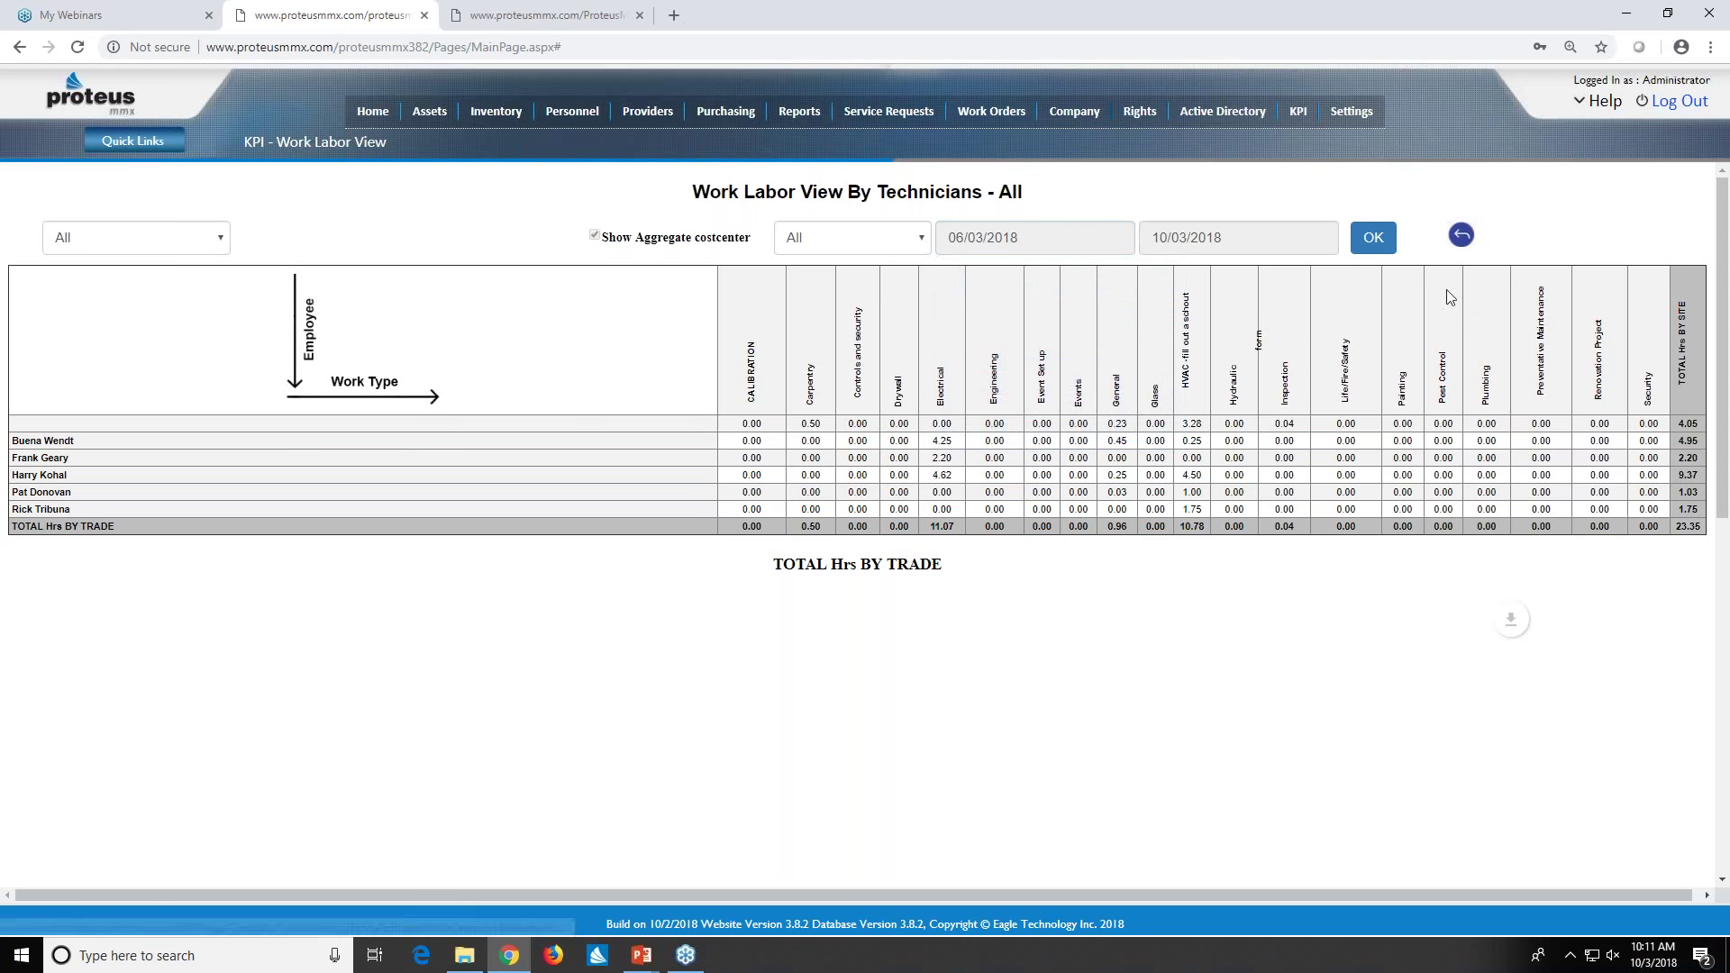
{"action": "left_click", "coordinate": [1373, 237]}
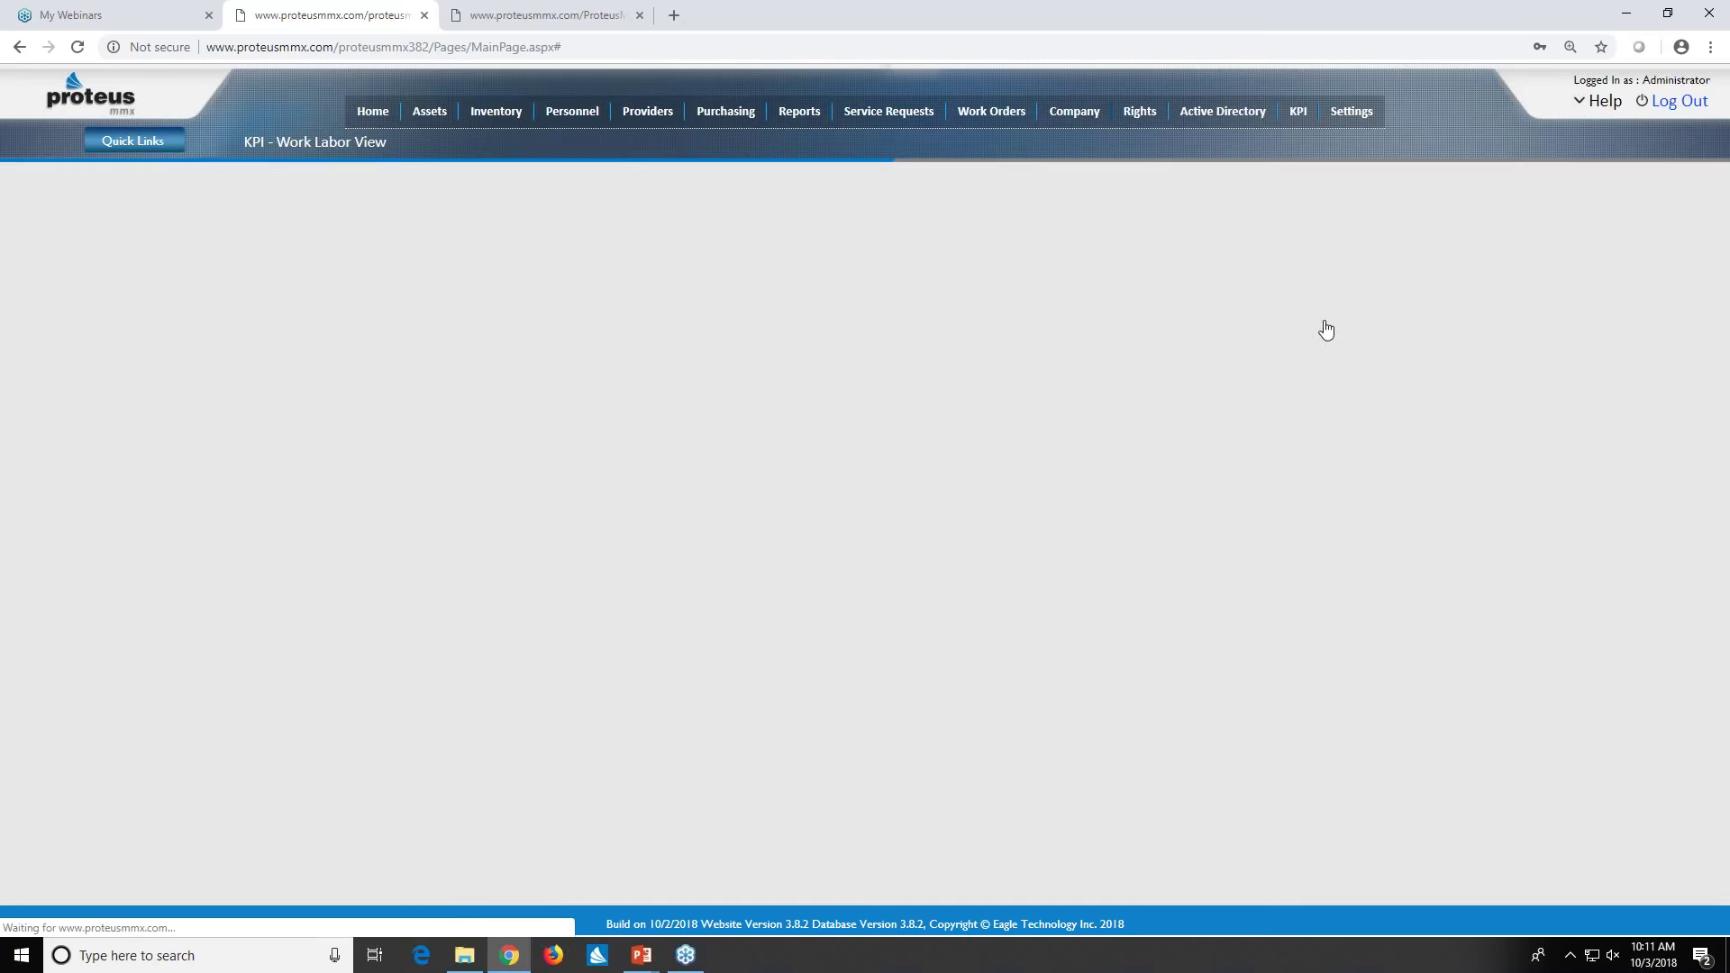
- Read the pie totals: 152.39 hours, HVAC 65.59, Preventative Maintenance 55.03
{"action": "scroll", "coordinate": [919, 629], "scroll_direction": "down", "scroll_amount": 8}
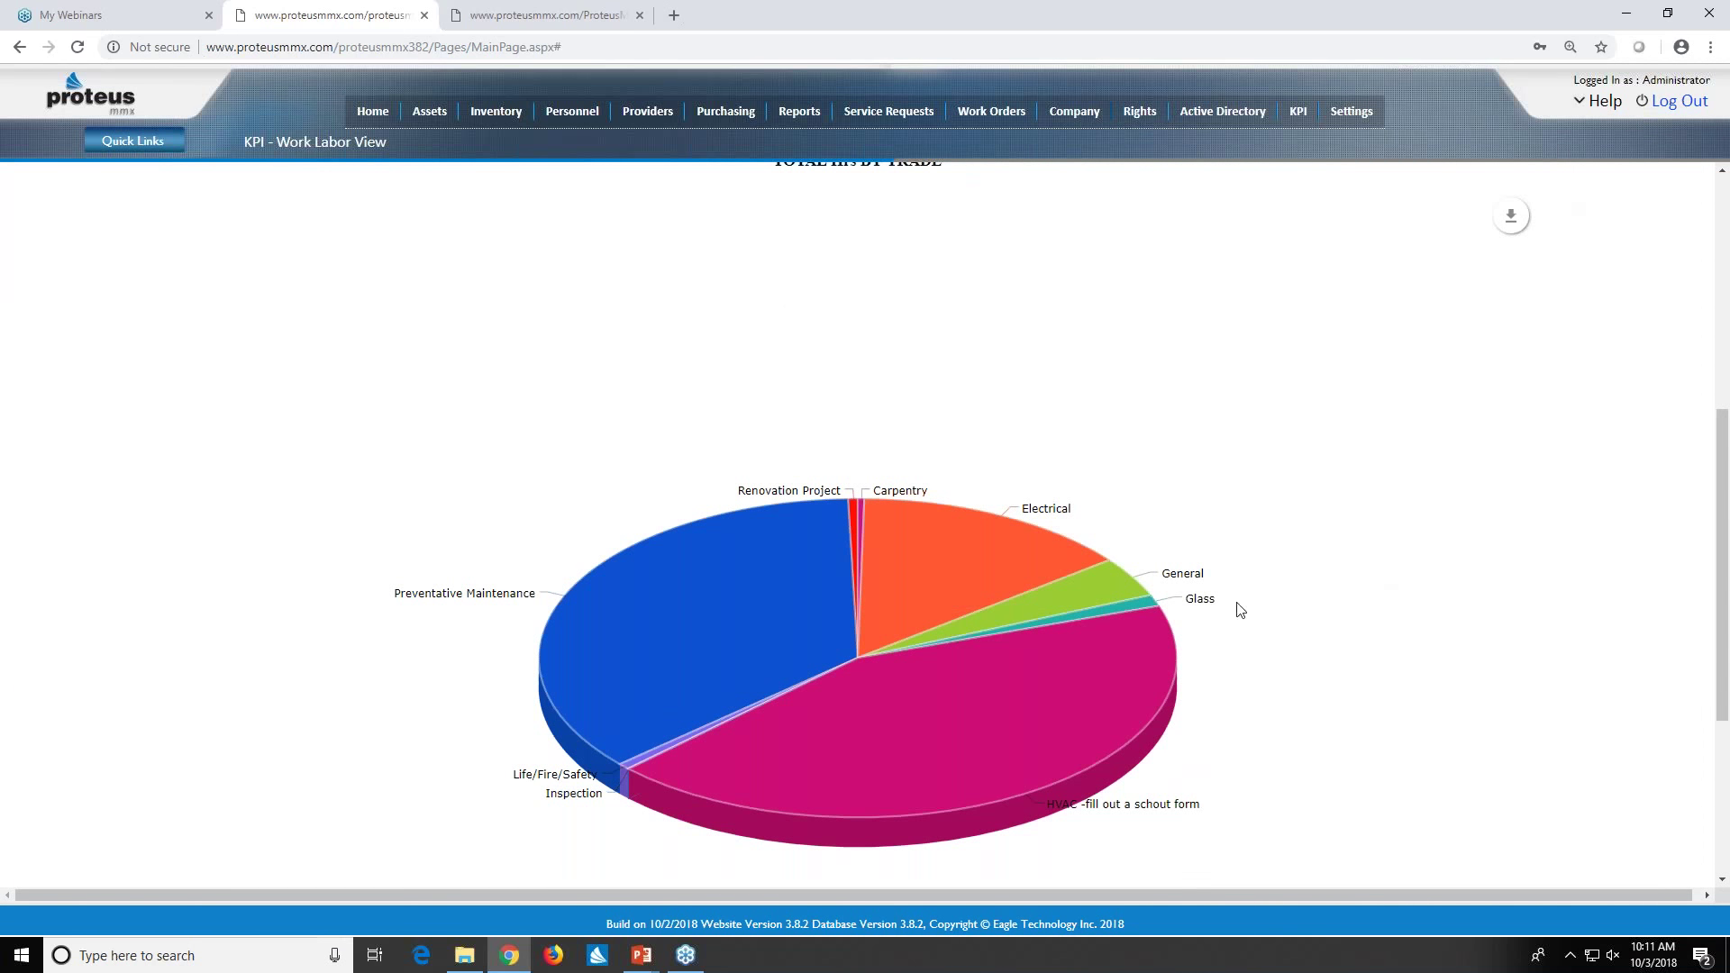
{"action": "mouse_move", "coordinate": [758, 624]}
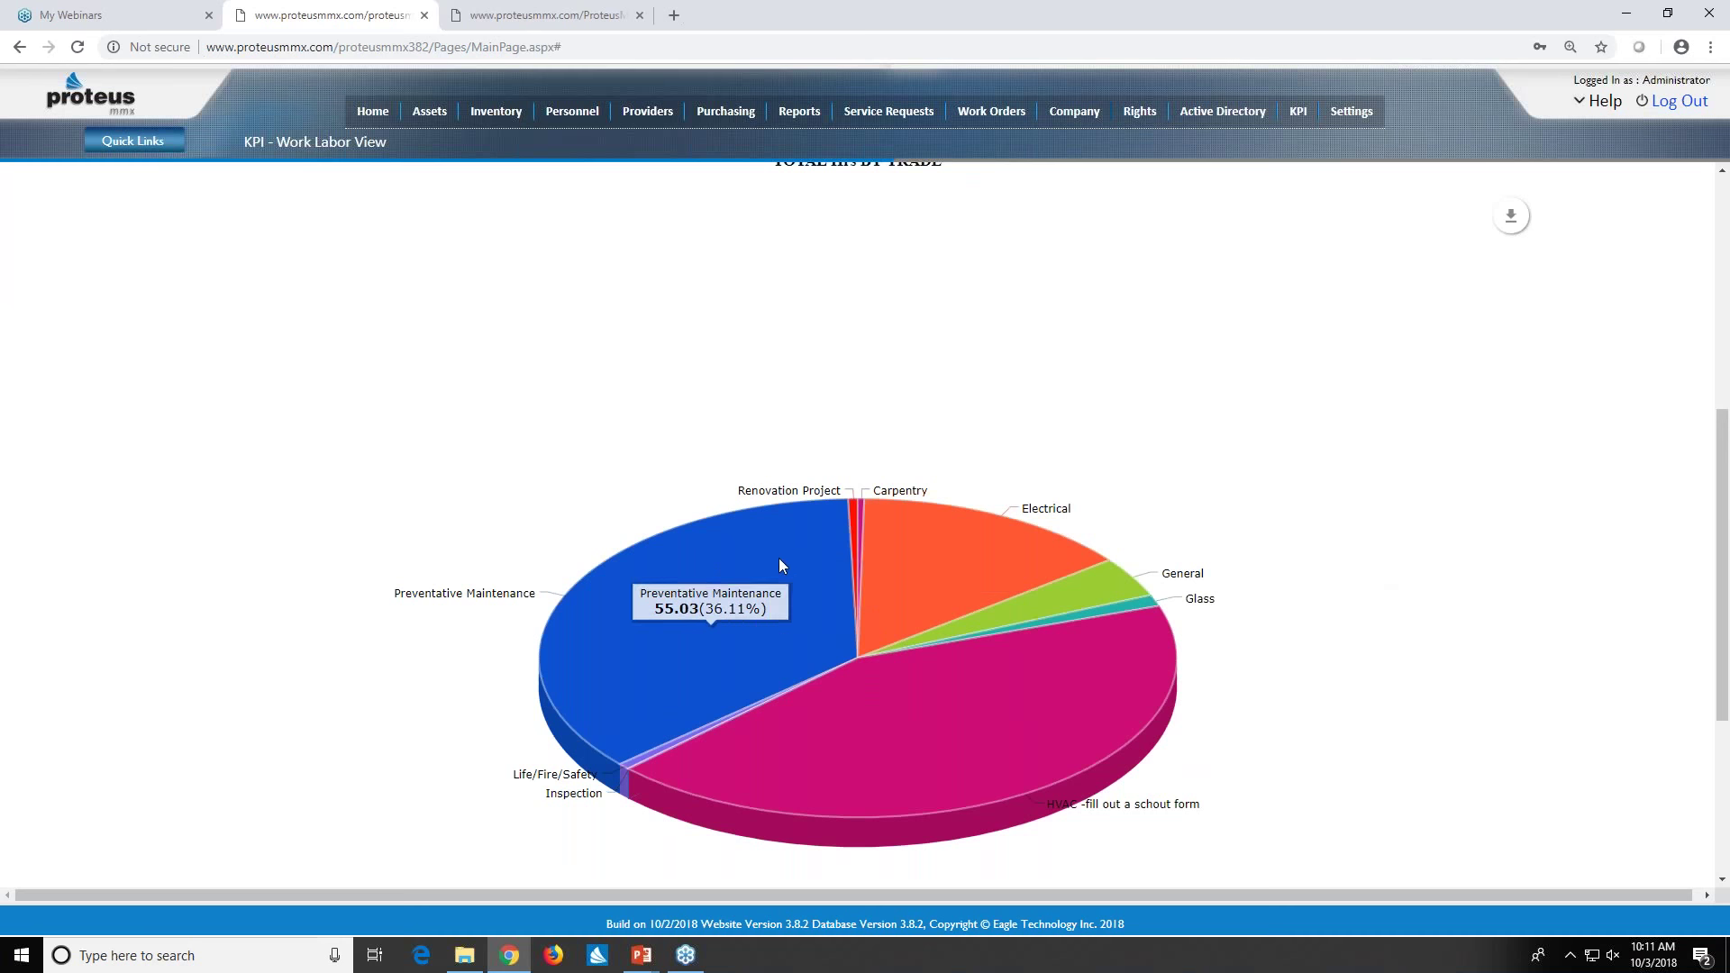
{"action": "mouse_move", "coordinate": [920, 555]}
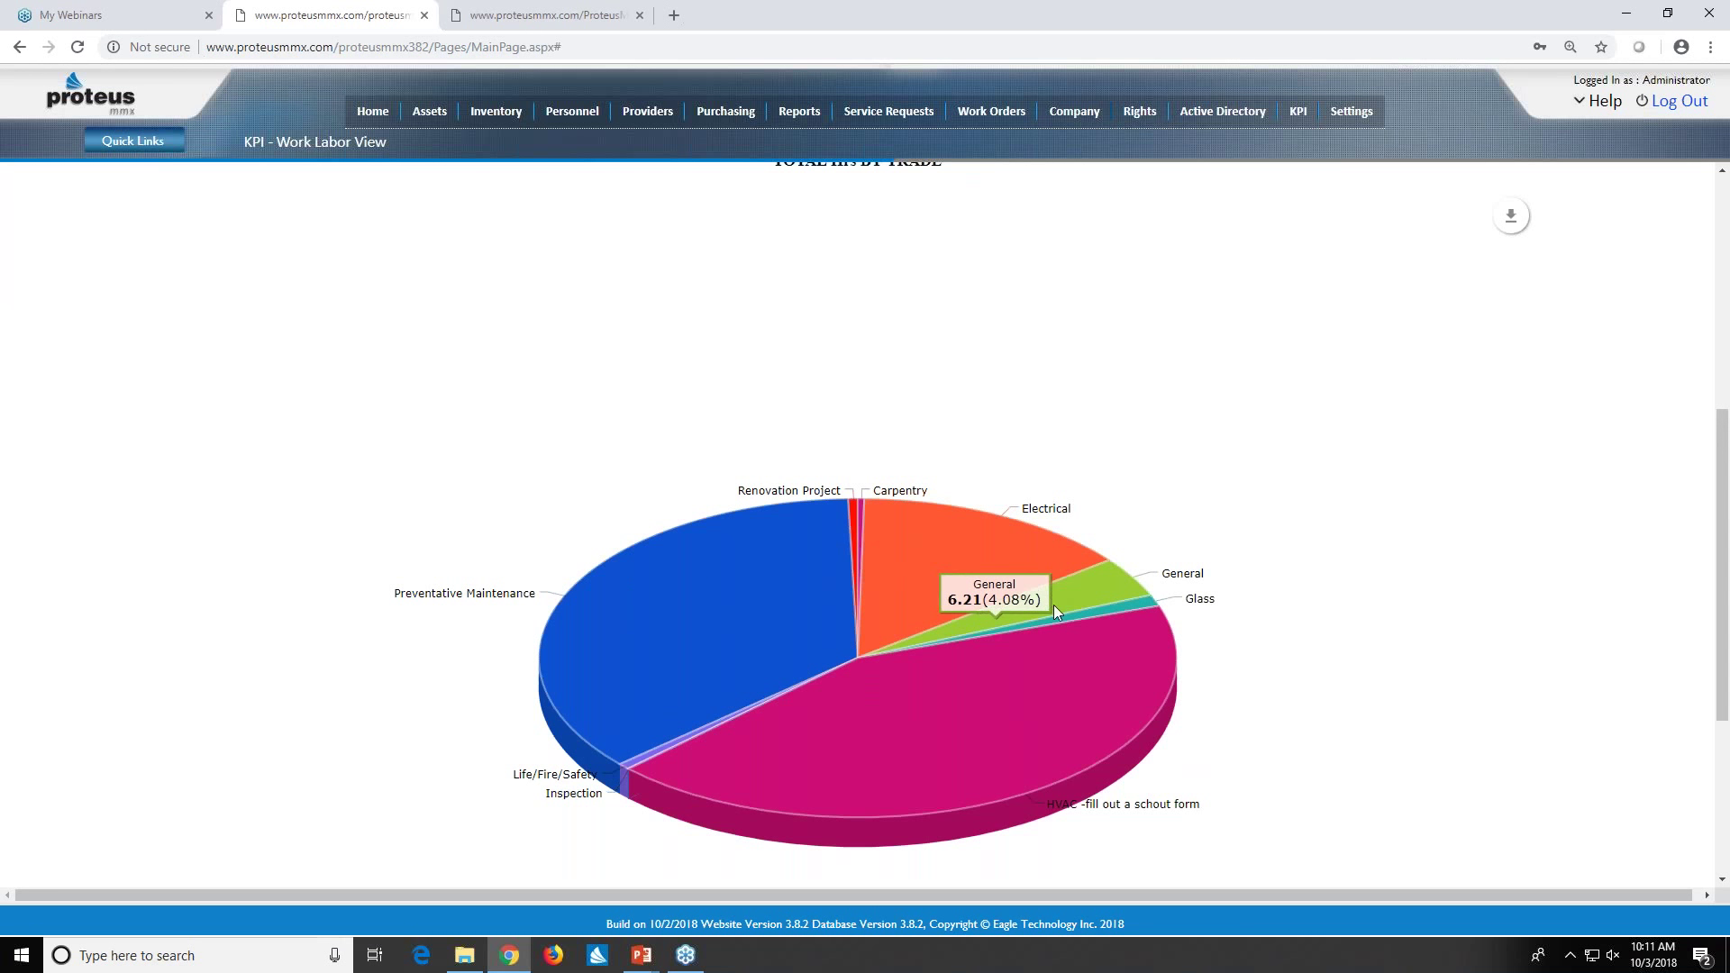
{"action": "mouse_move", "coordinate": [1036, 682]}
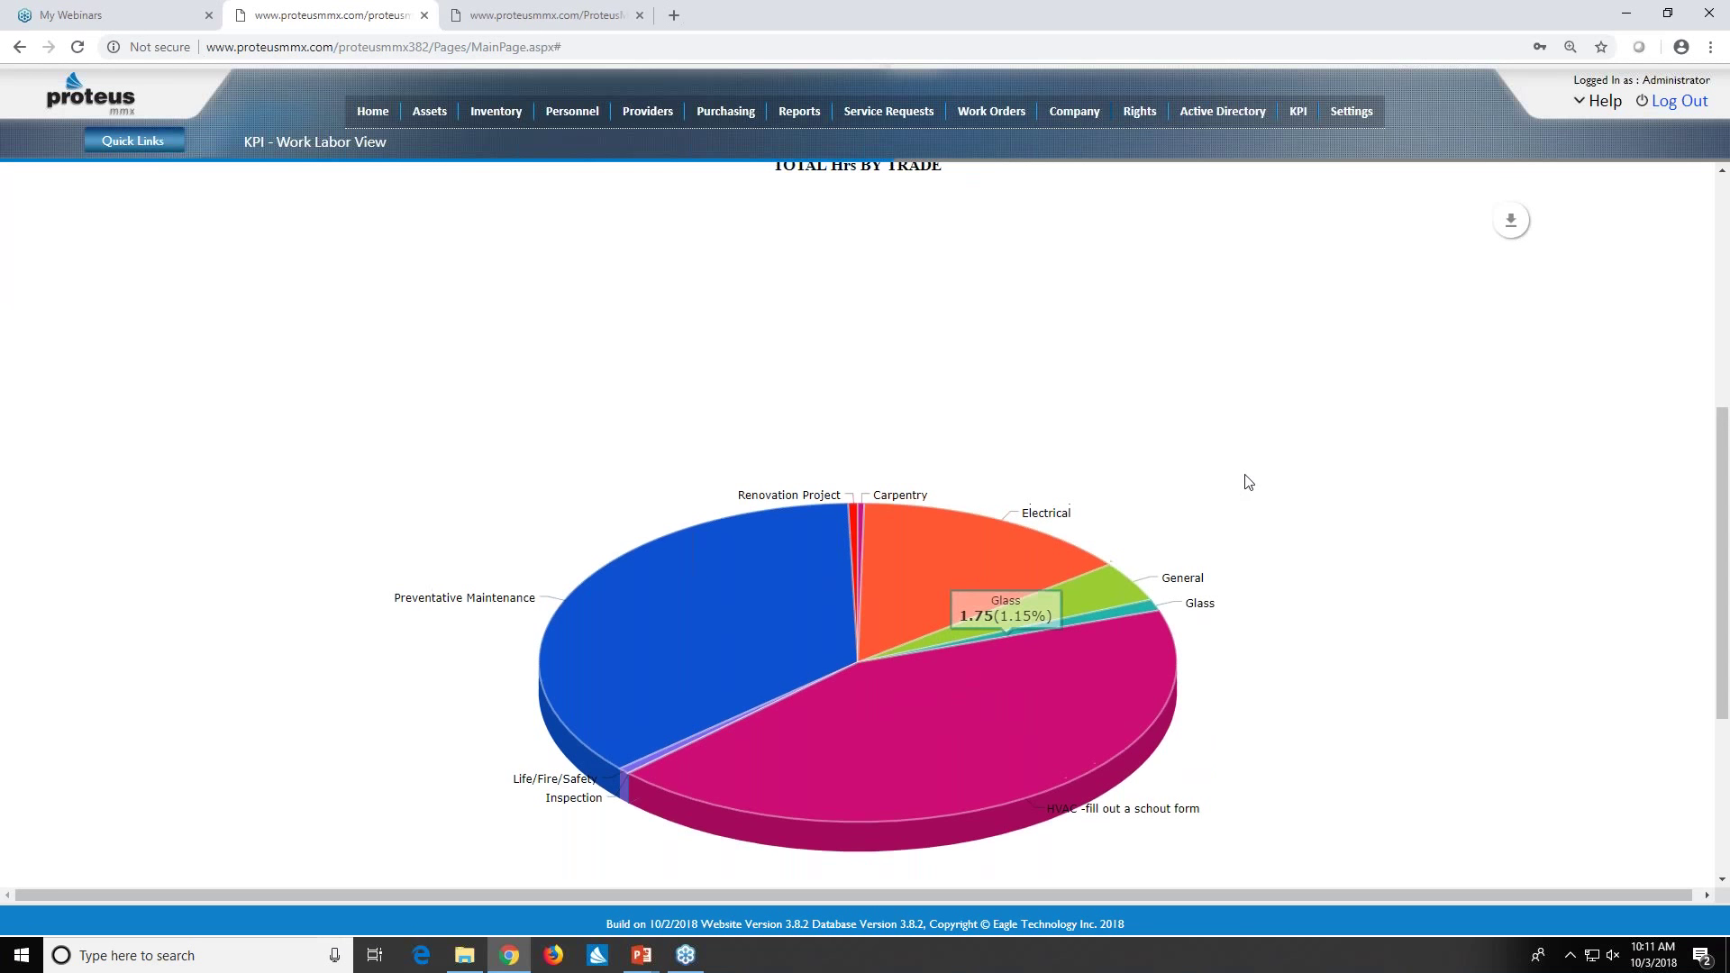
{"action": "scroll", "coordinate": [1246, 480], "scroll_direction": "up", "scroll_amount": 6}
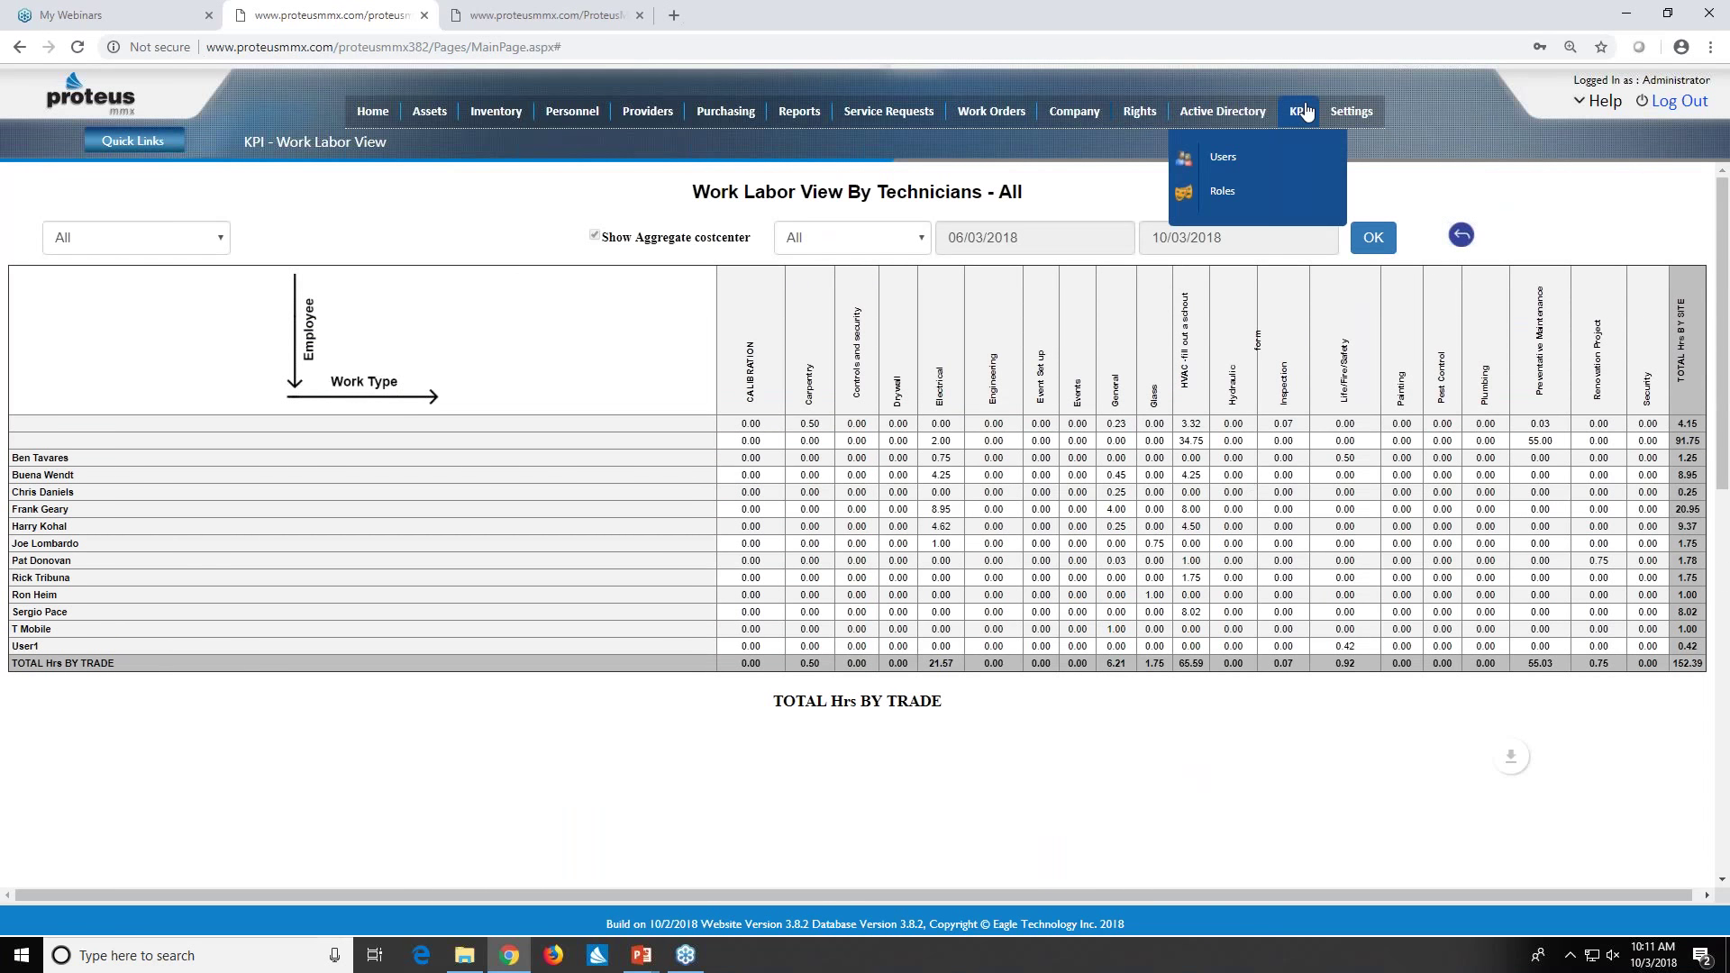
- Open the Financial KPI report and set its start date to October 1, 2017
{"action": "left_click", "coordinate": [1307, 110]}
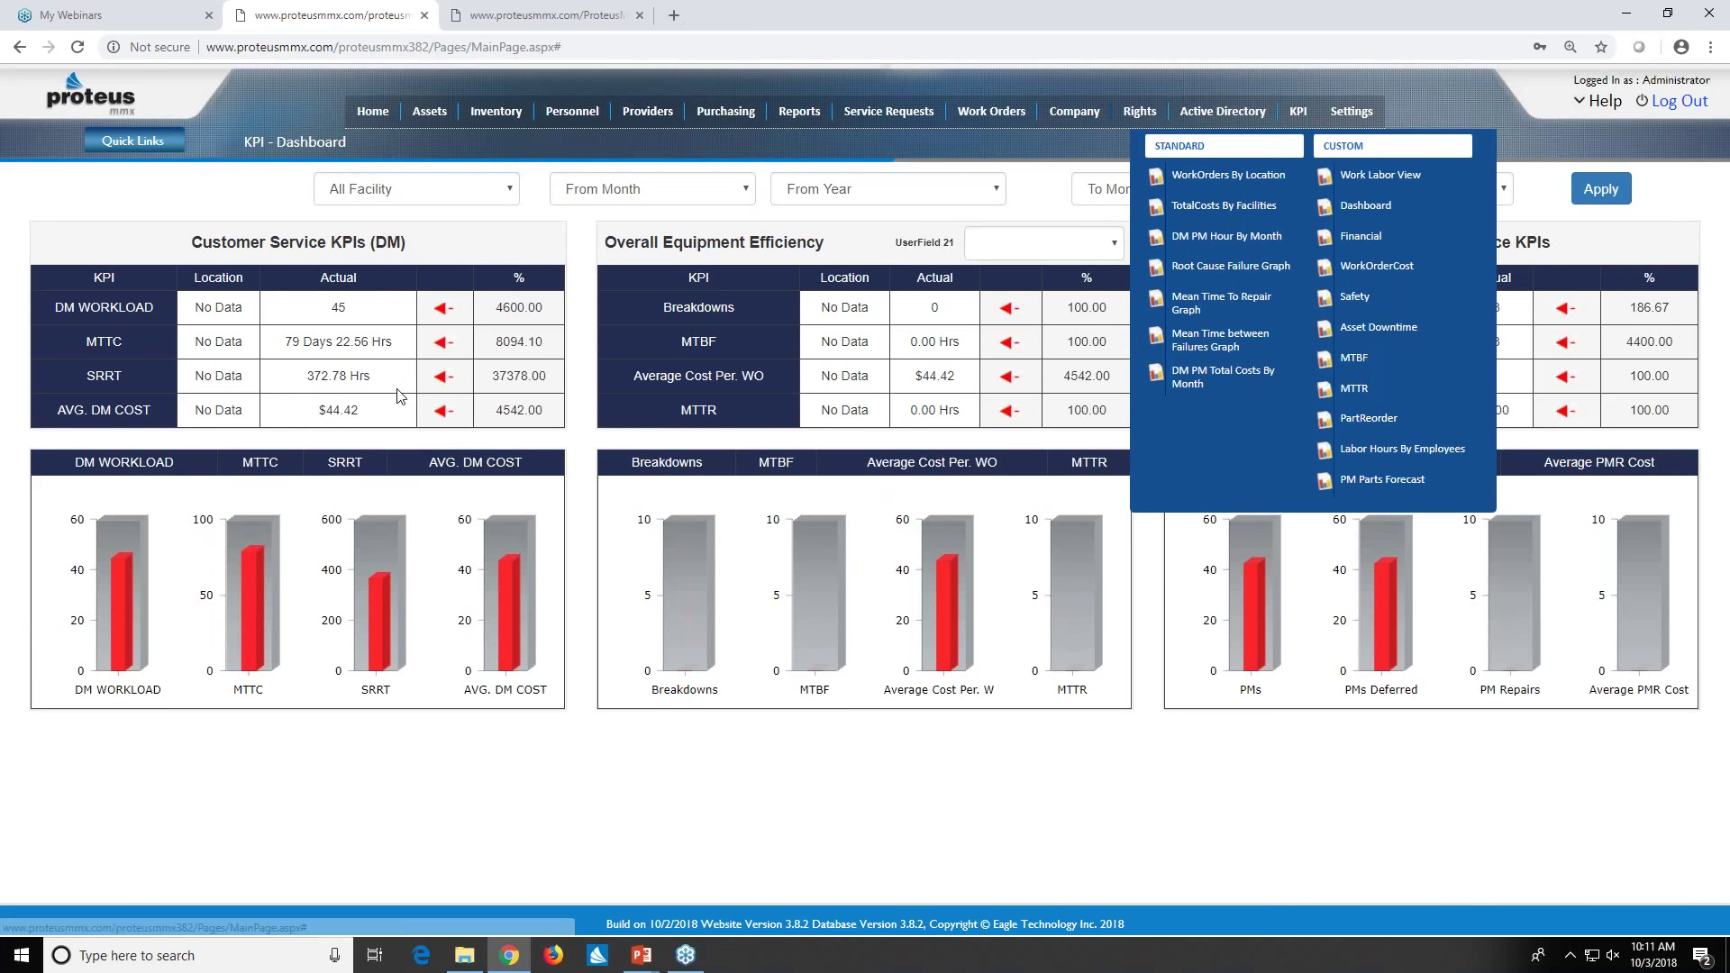
{"action": "mouse_move", "coordinate": [1298, 111]}
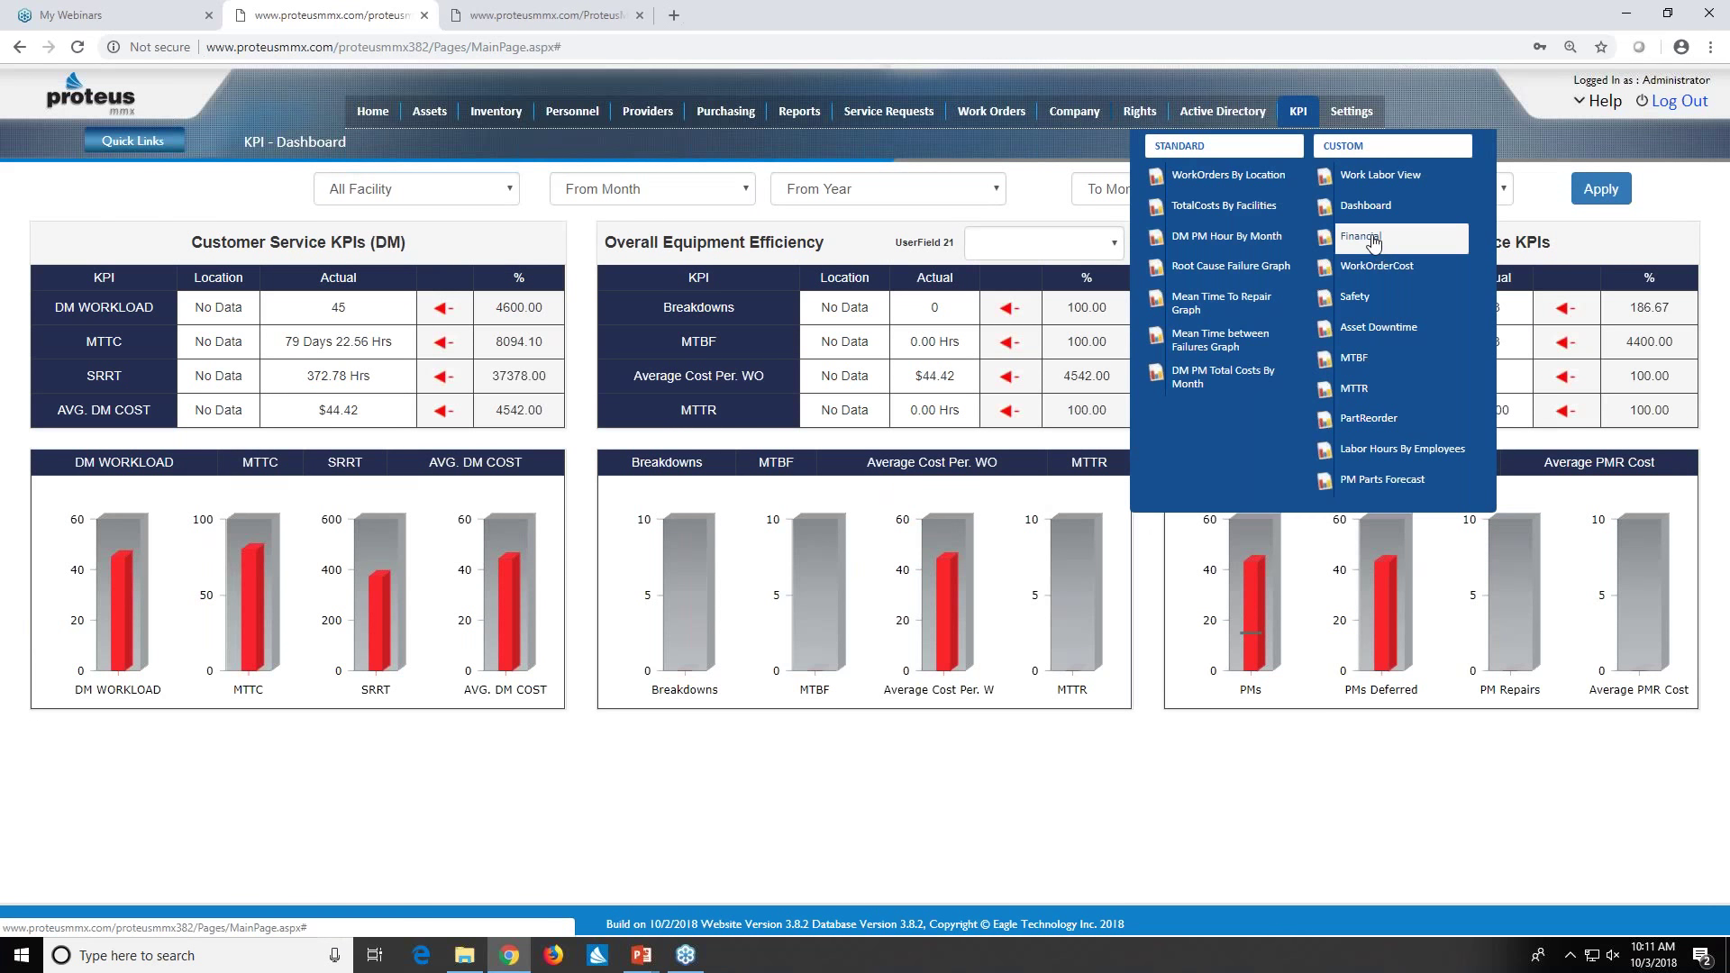
{"action": "left_click", "coordinate": [1371, 239]}
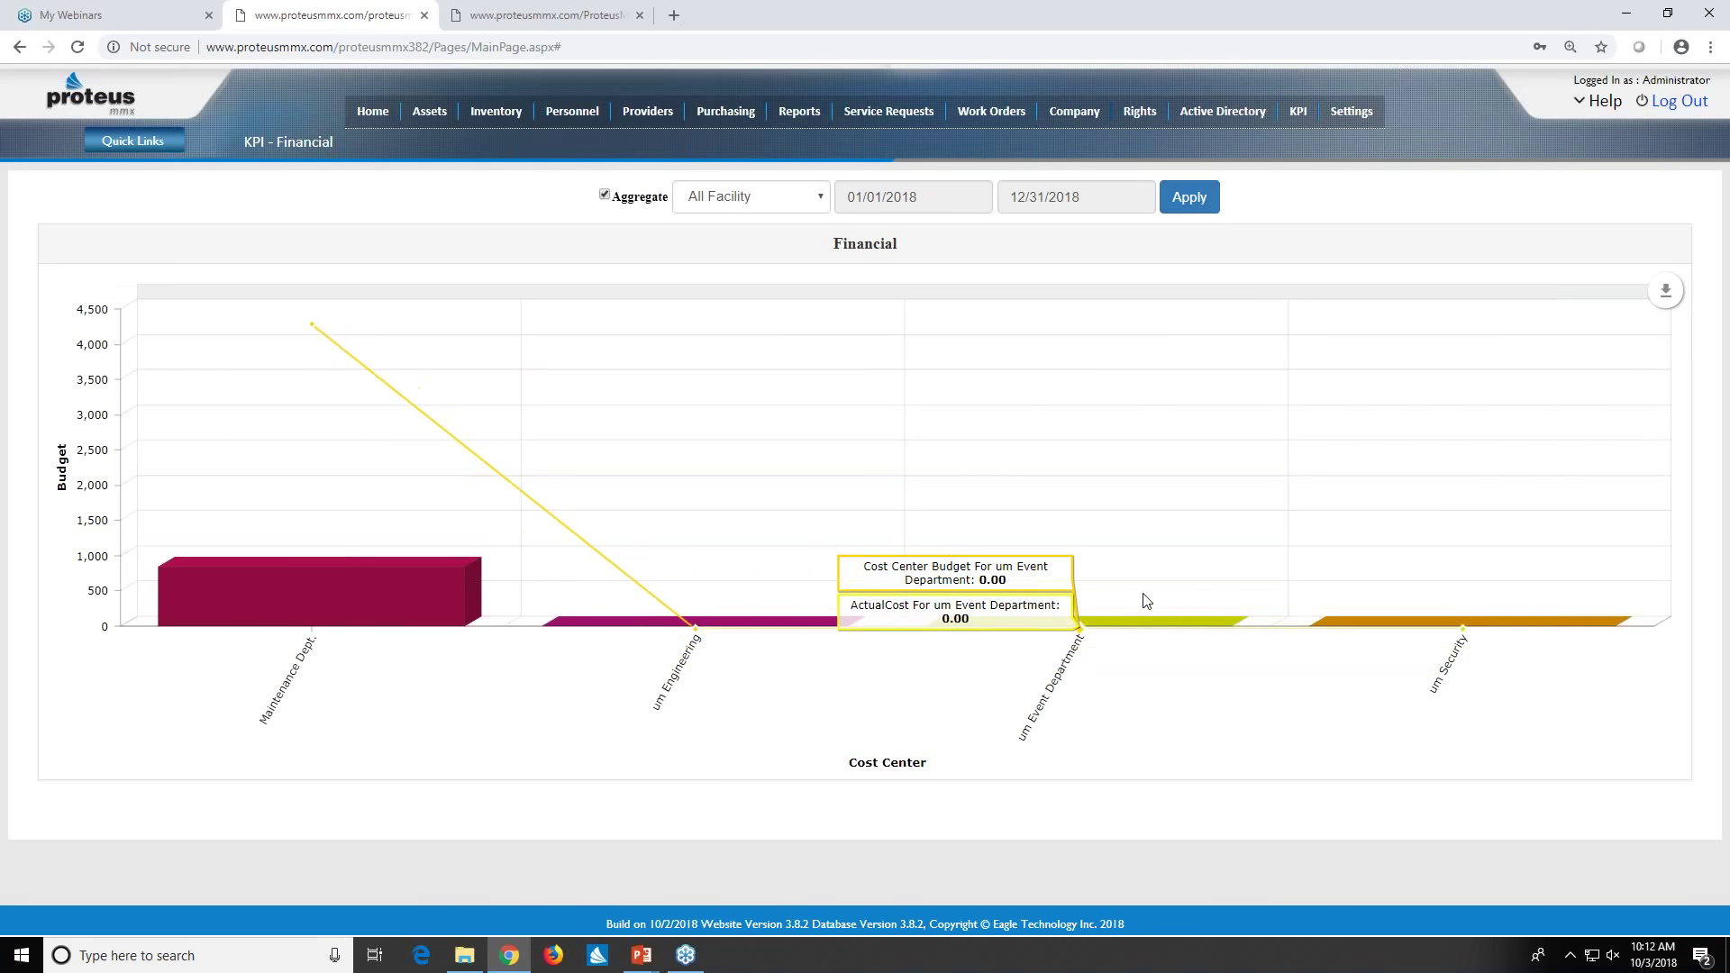
{"action": "left_click", "coordinate": [912, 199]}
{"action": "left_click", "coordinate": [853, 232]}
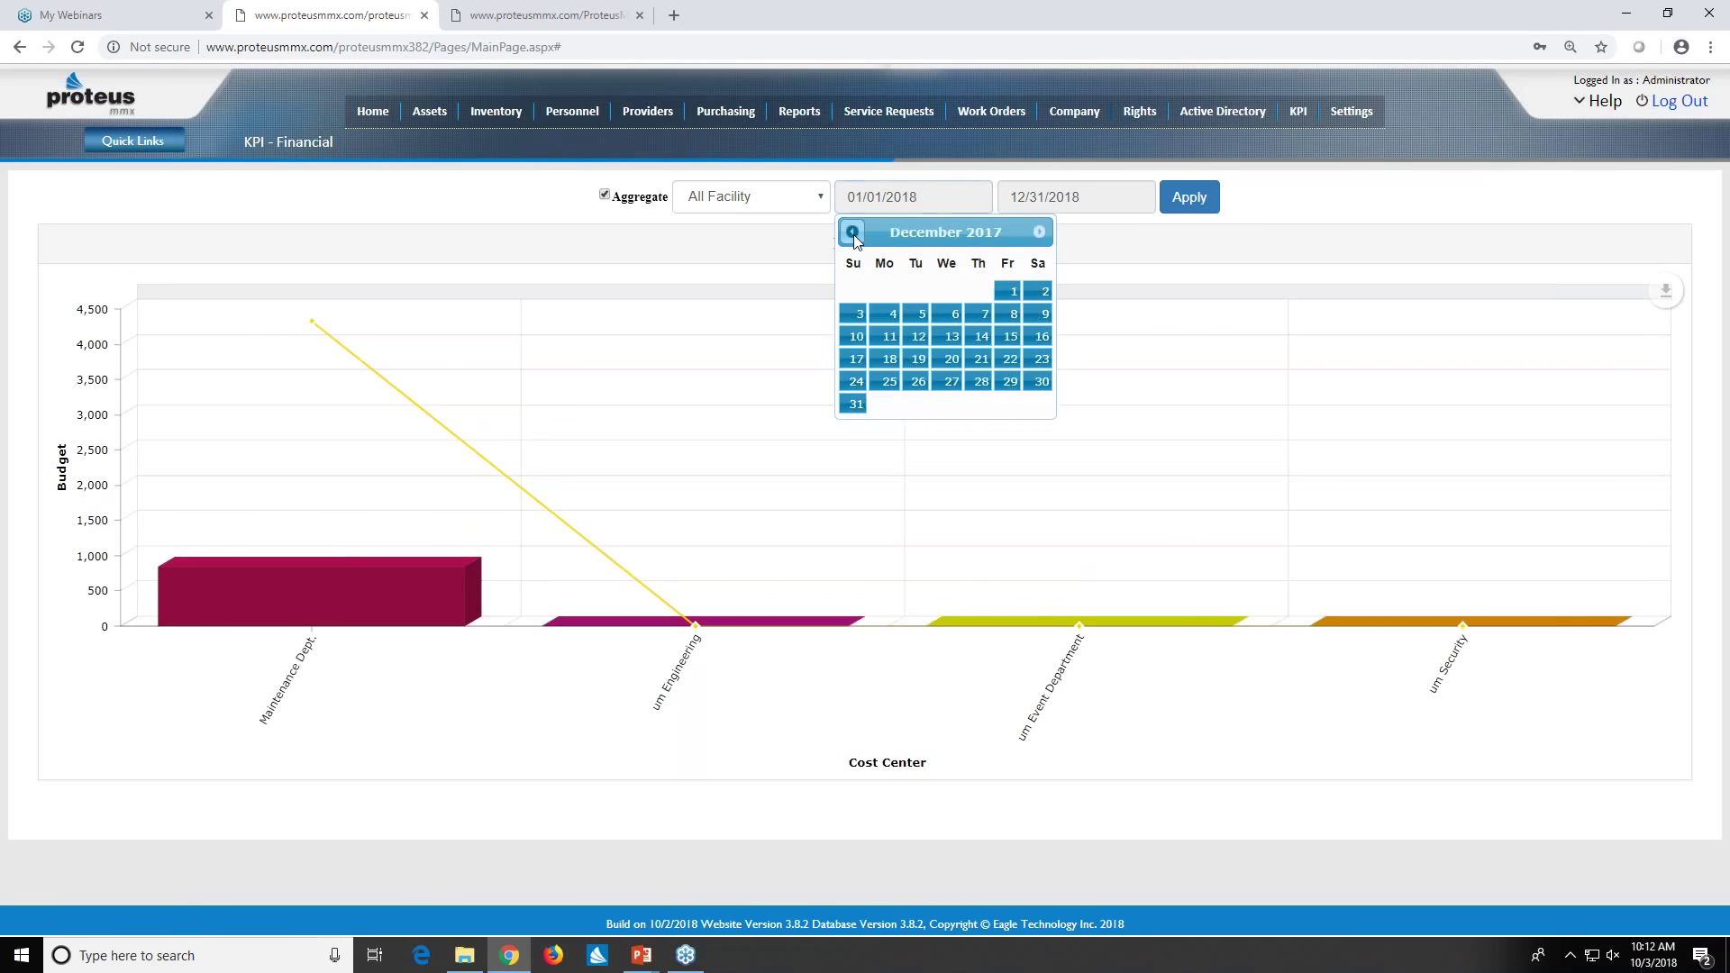
{"action": "left_click", "coordinate": [852, 232]}
{"action": "left_click", "coordinate": [853, 233]}
{"action": "left_click", "coordinate": [854, 291]}
{"action": "left_click", "coordinate": [1201, 197]}
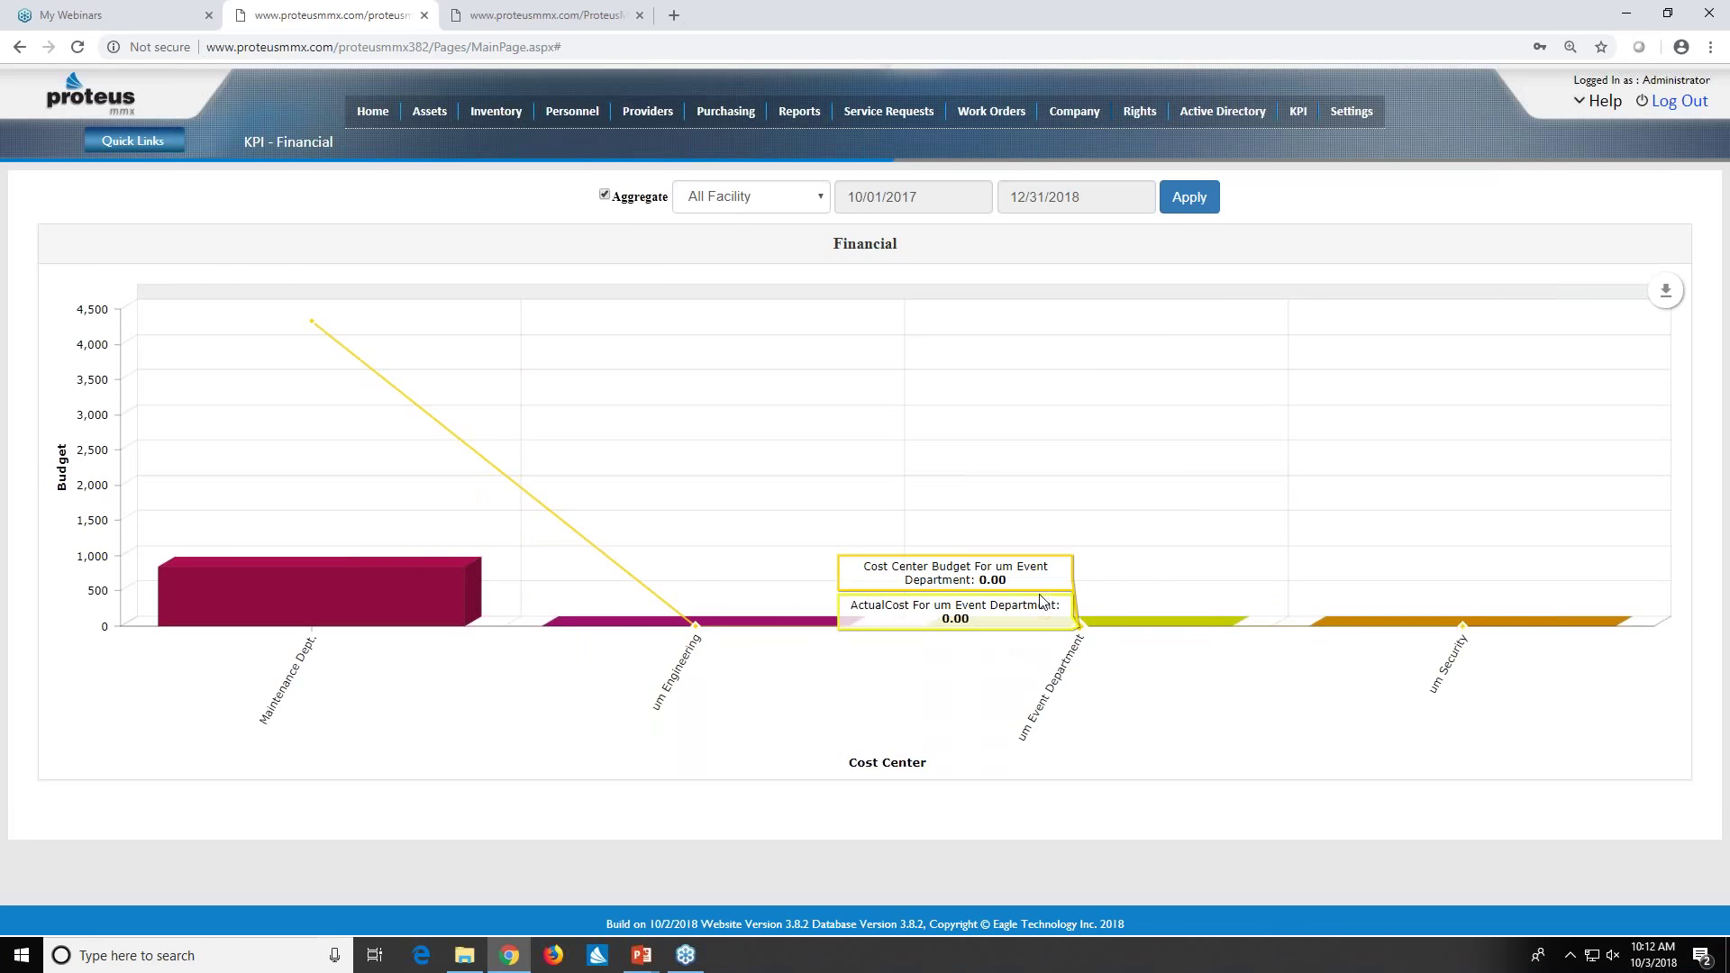
- Review the budget-per-cost-center bars and bring up the KPI report list
{"action": "mouse_move", "coordinate": [339, 602]}
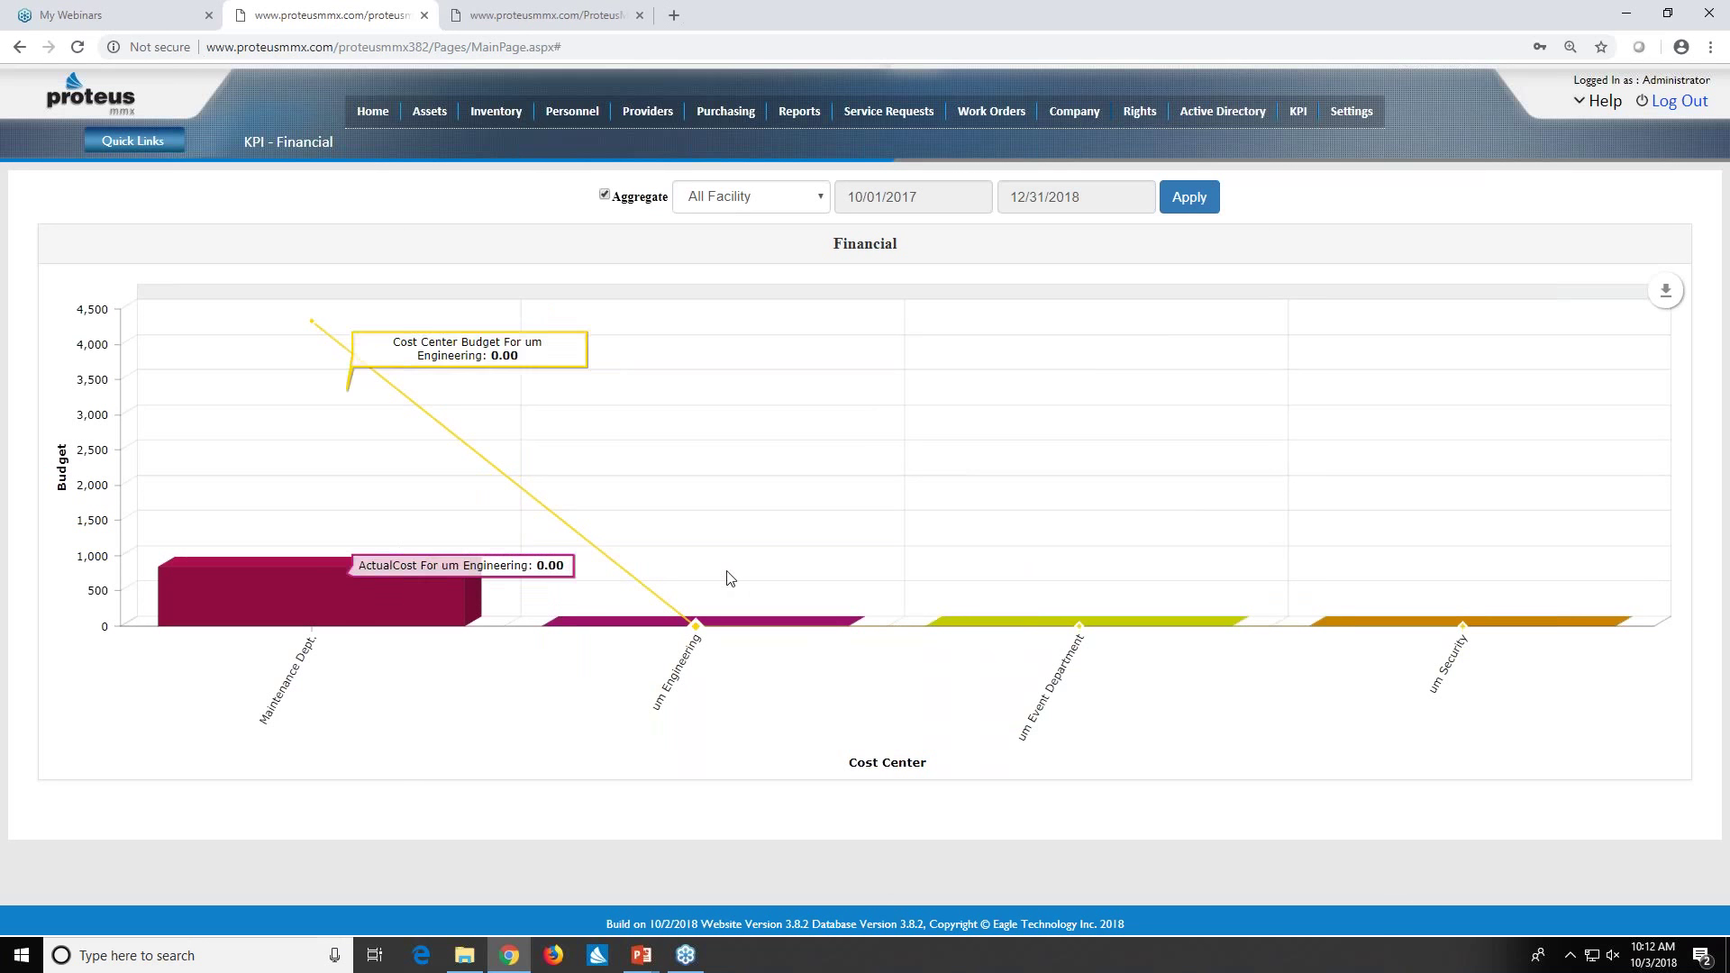
{"action": "mouse_move", "coordinate": [433, 602]}
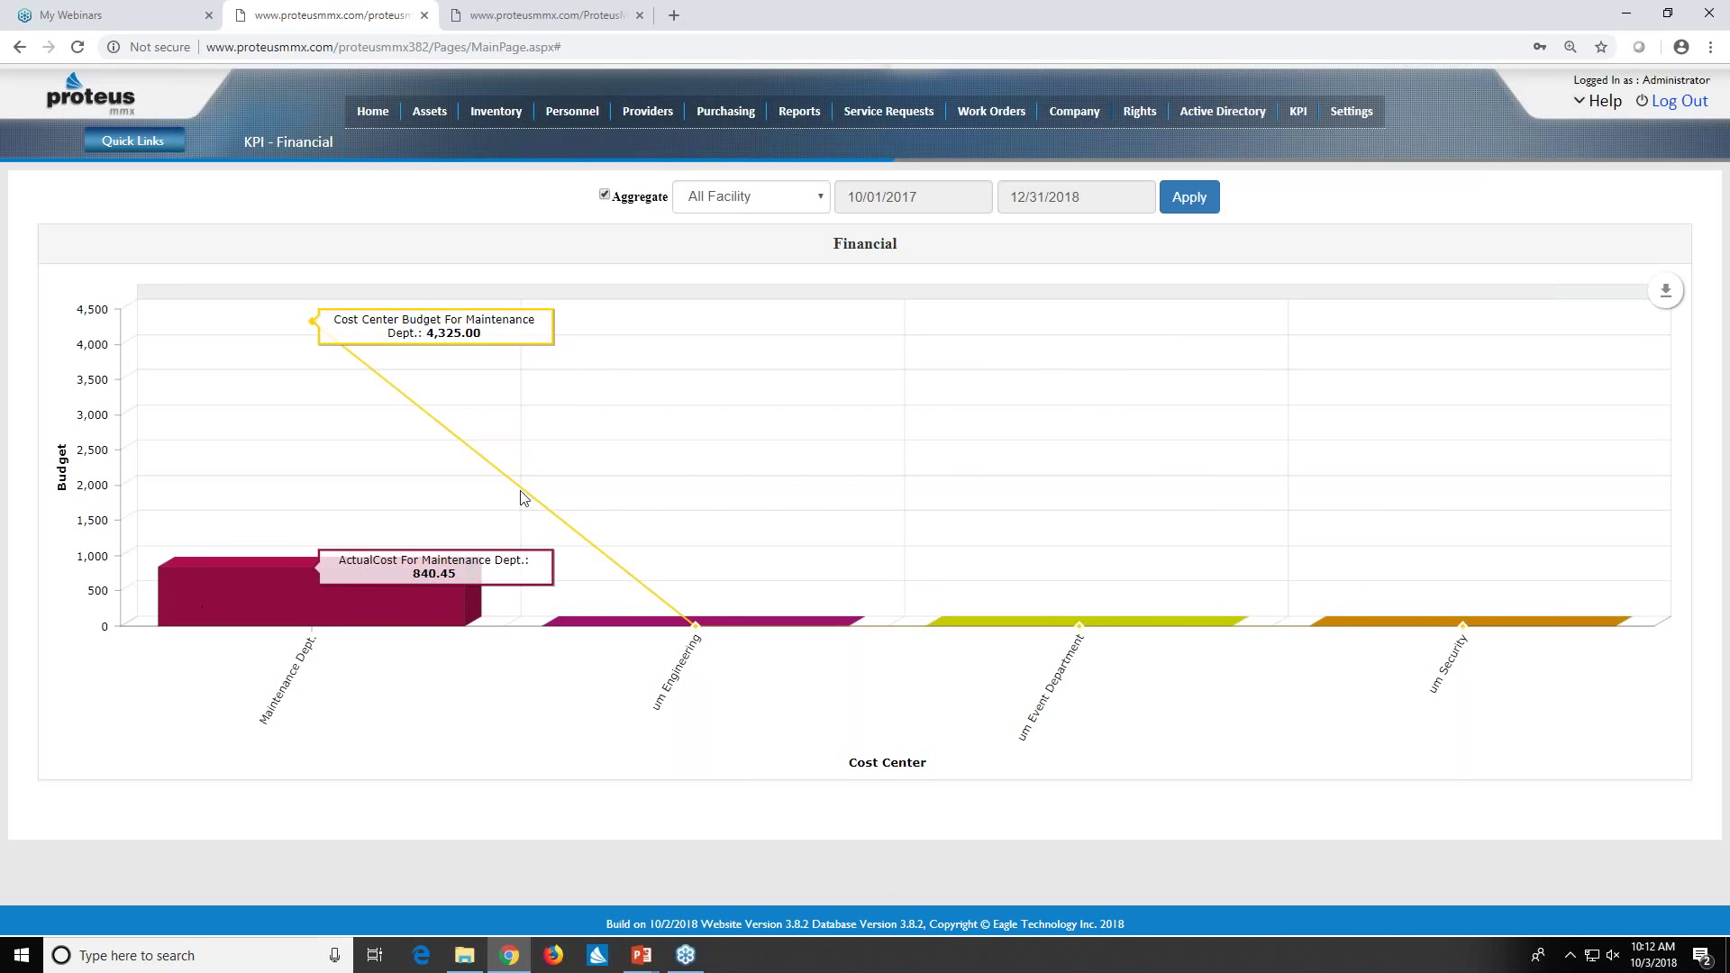
{"action": "left_click", "coordinate": [1299, 114]}
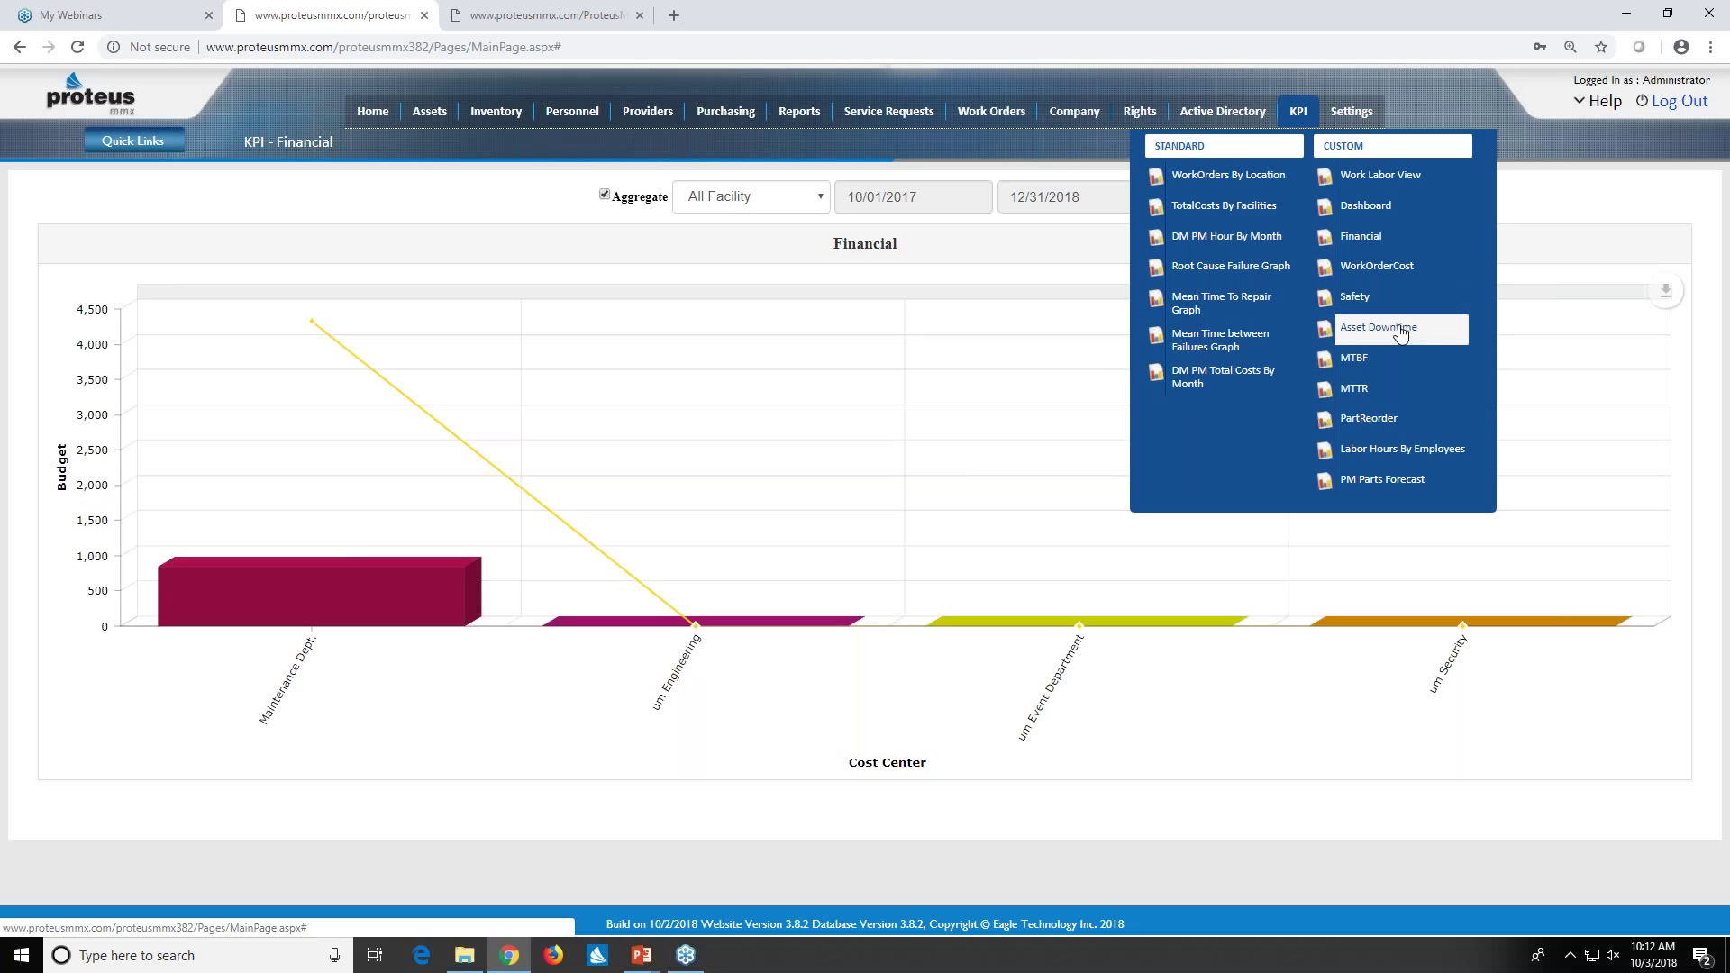
- Open the PM Parts Forecast report and narrow its period from 365 to 15 days
{"action": "left_click", "coordinate": [1402, 484]}
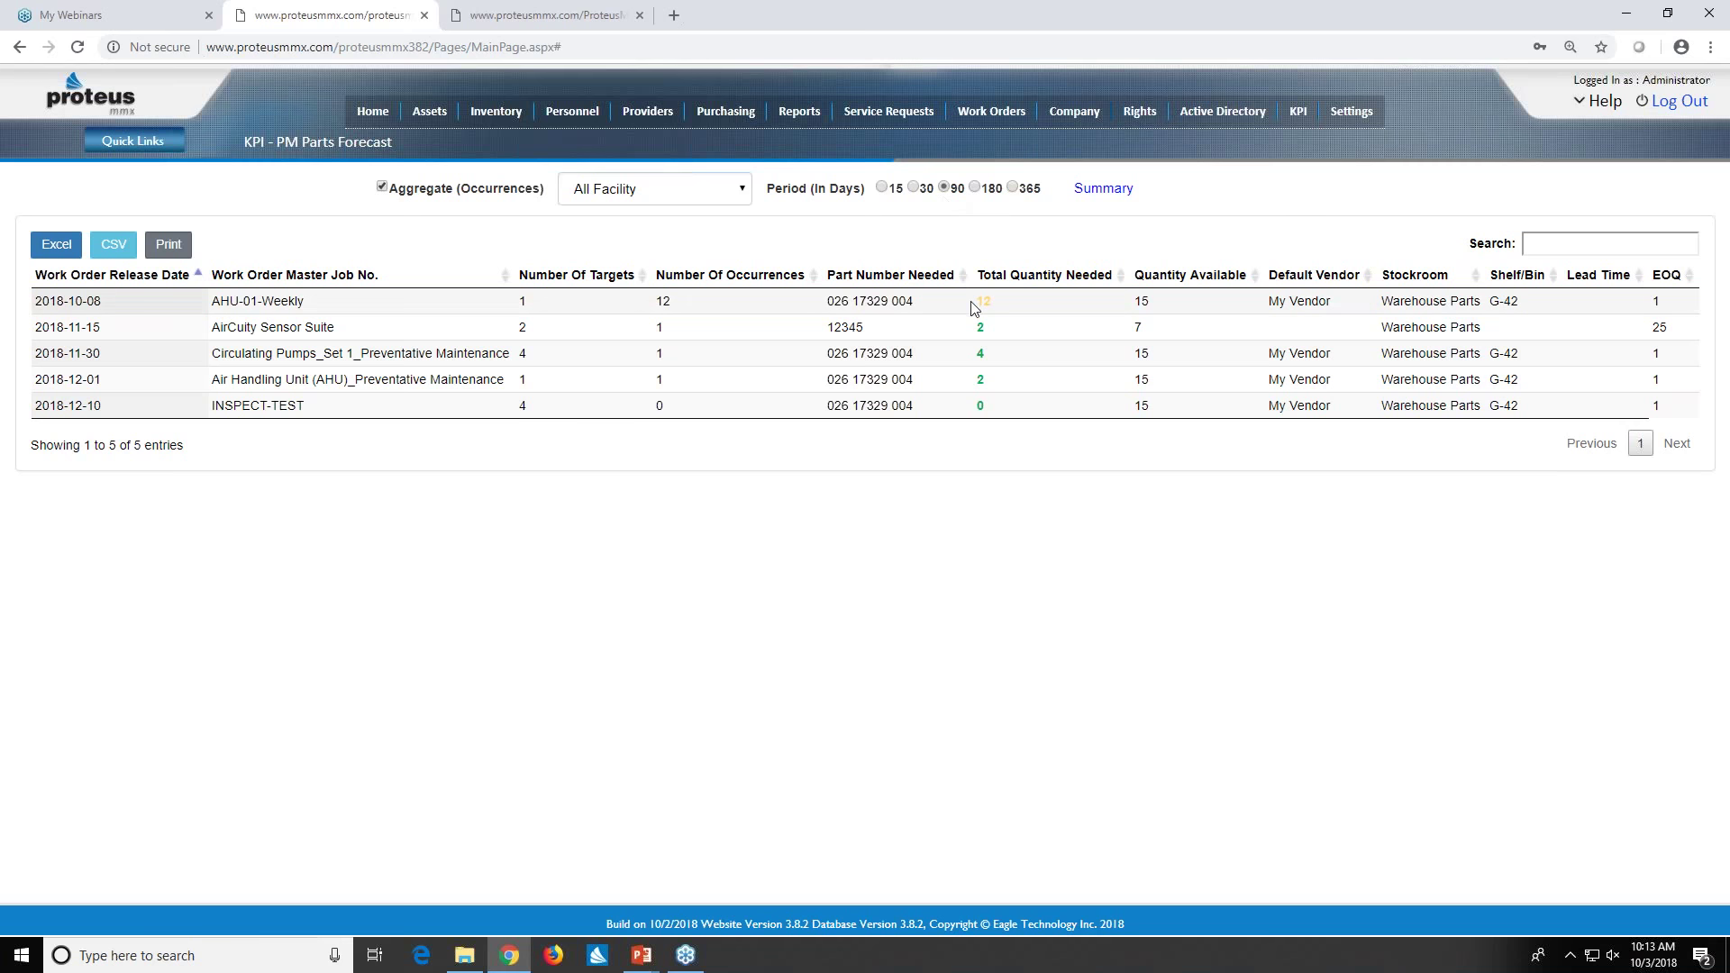
{"action": "left_click", "coordinate": [1013, 188]}
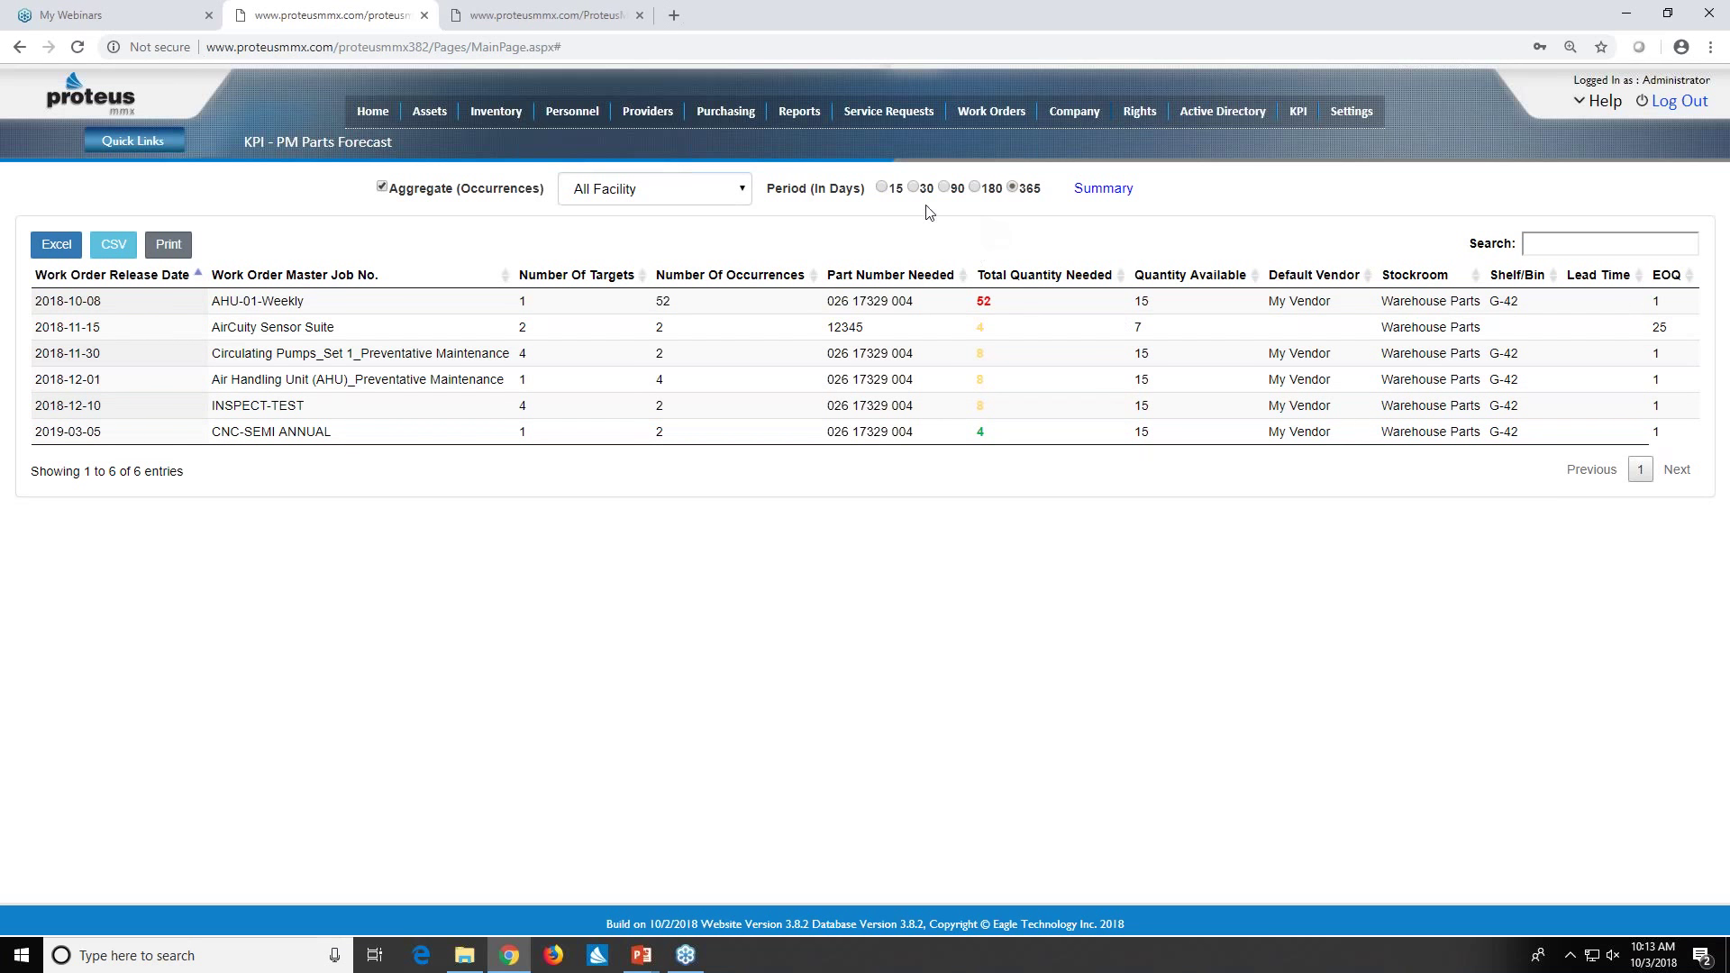
{"action": "left_click", "coordinate": [881, 187]}
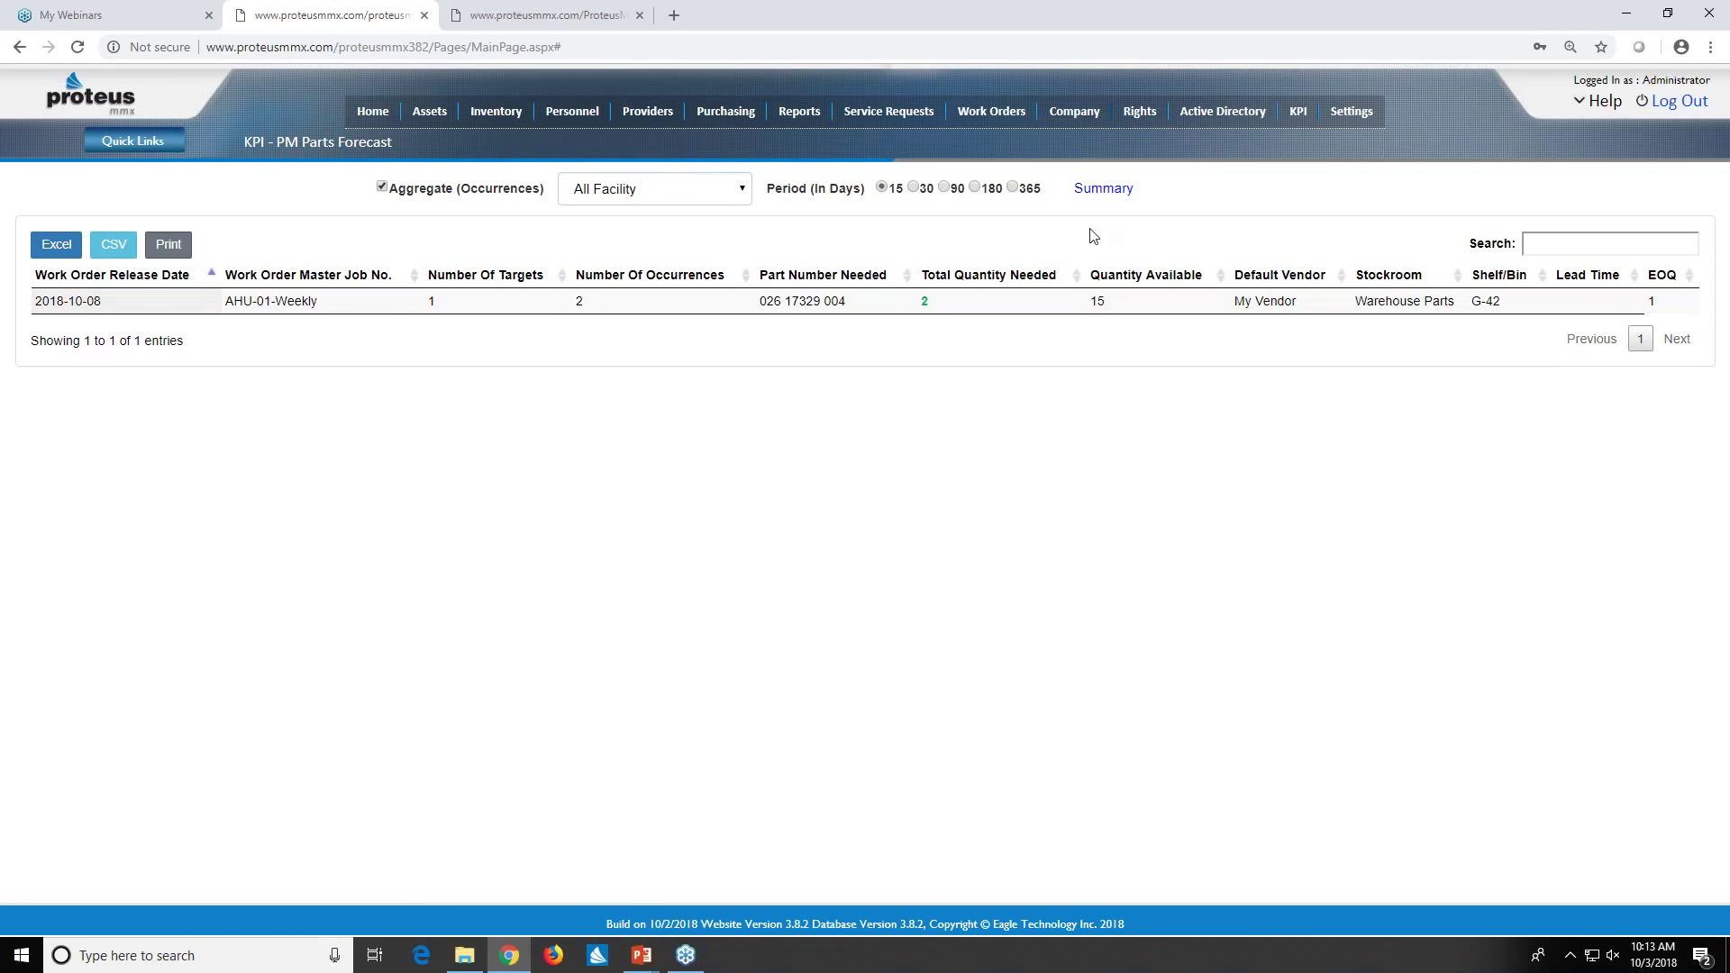
{"action": "left_click", "coordinate": [1298, 119]}
{"action": "mouse_move", "coordinate": [497, 113]}
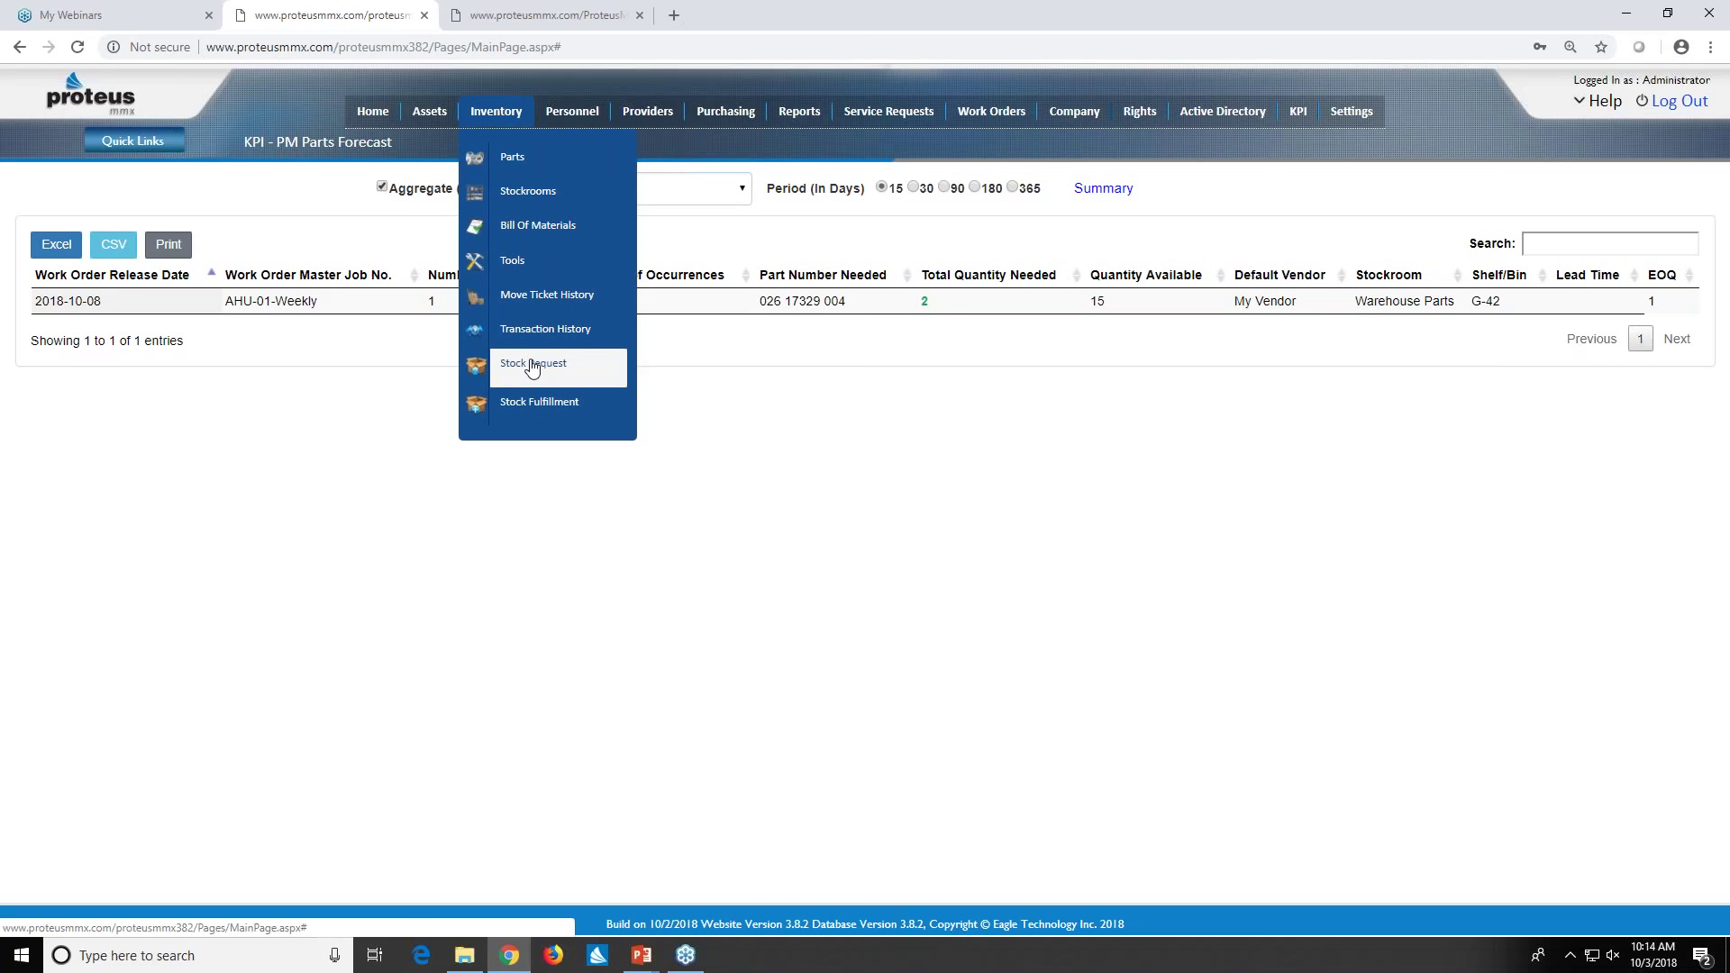
- Open the Inventory Stock Request page and select the TEST catalog
{"action": "left_click", "coordinate": [532, 366]}
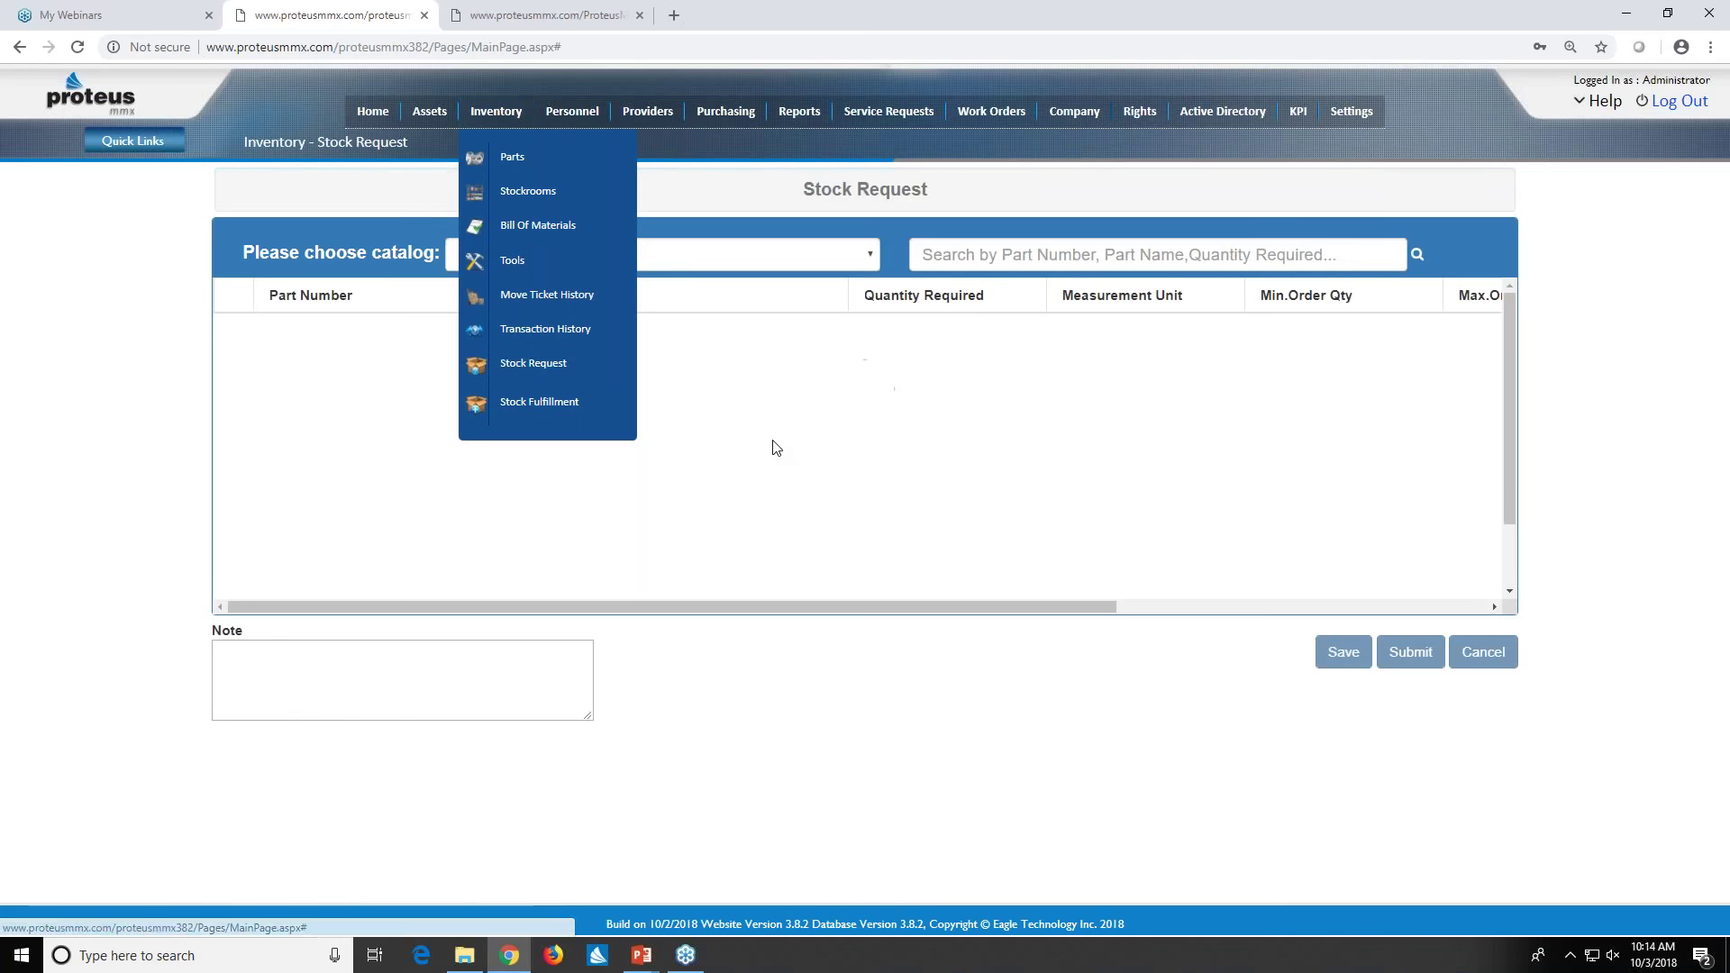
{"action": "left_click", "coordinate": [871, 256]}
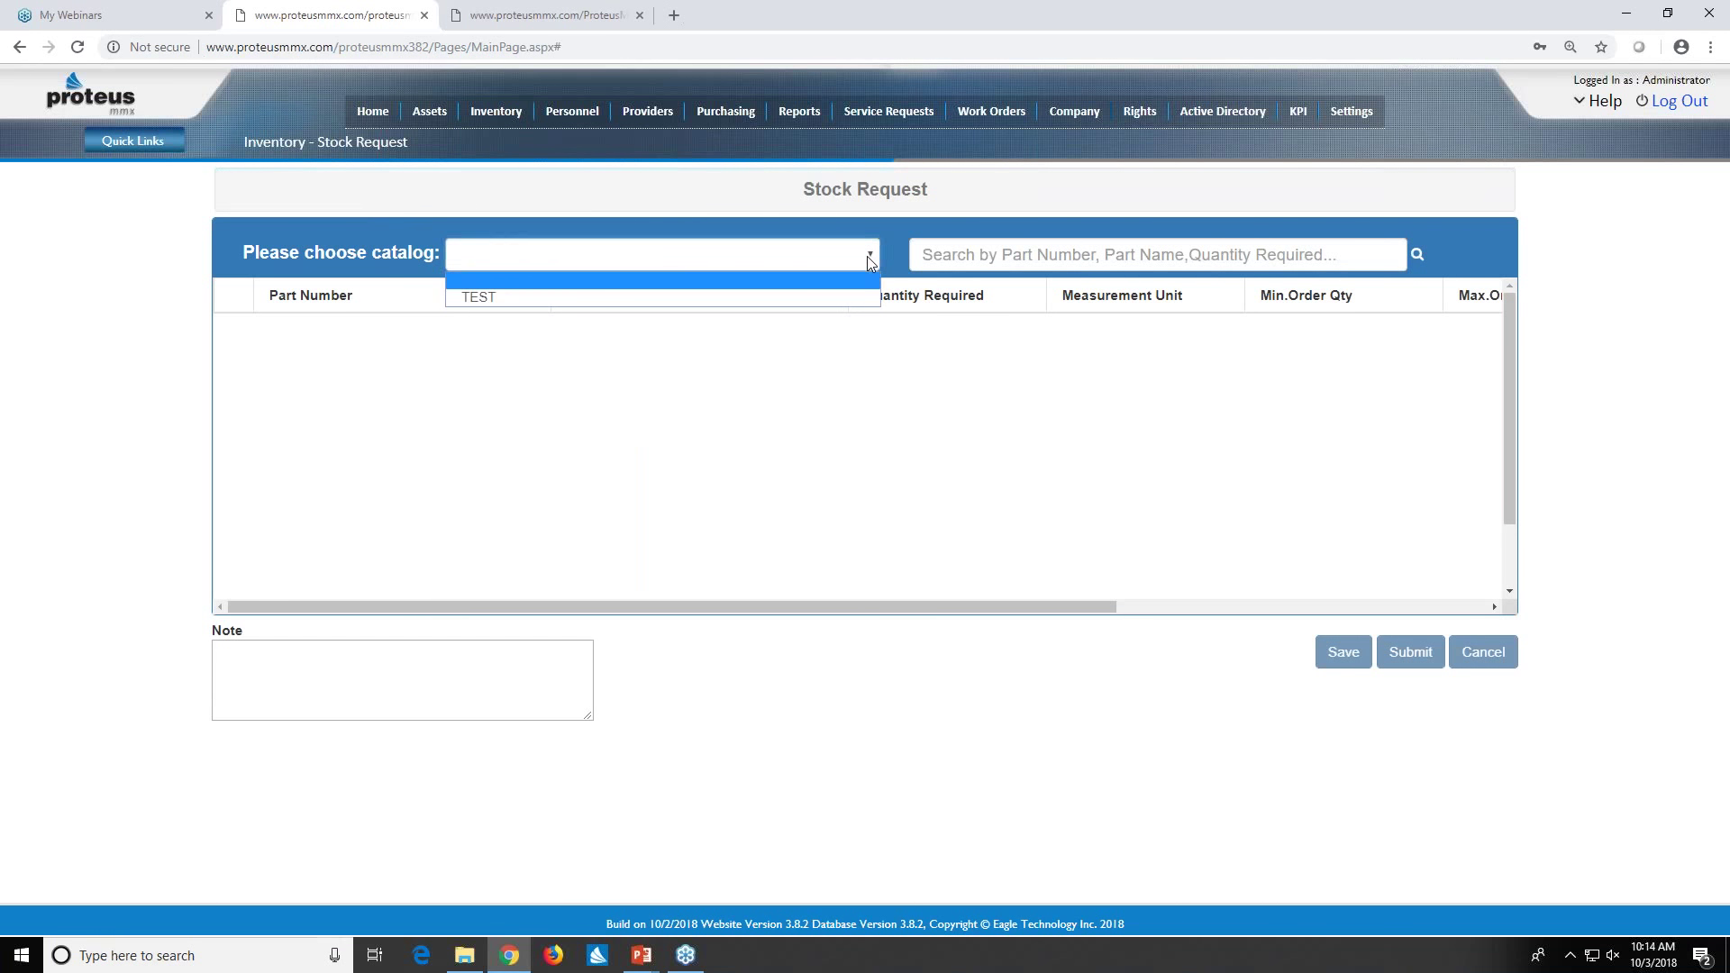
{"action": "left_click", "coordinate": [838, 303]}
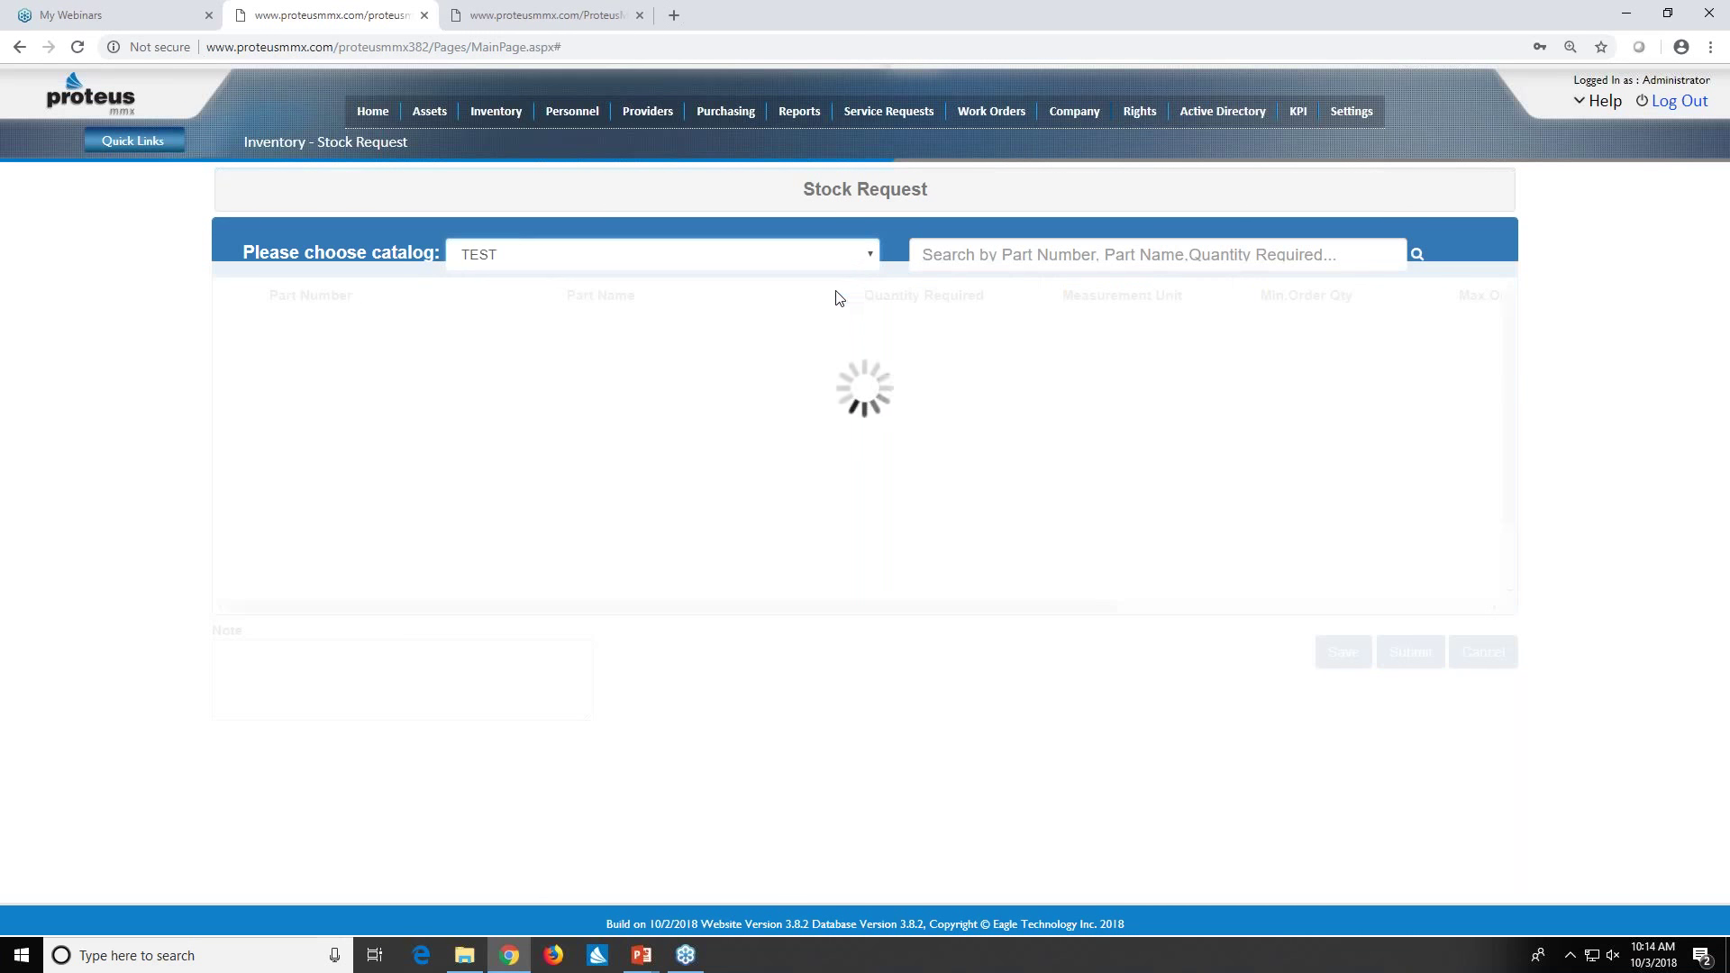
{"action": "left_click", "coordinate": [870, 256]}
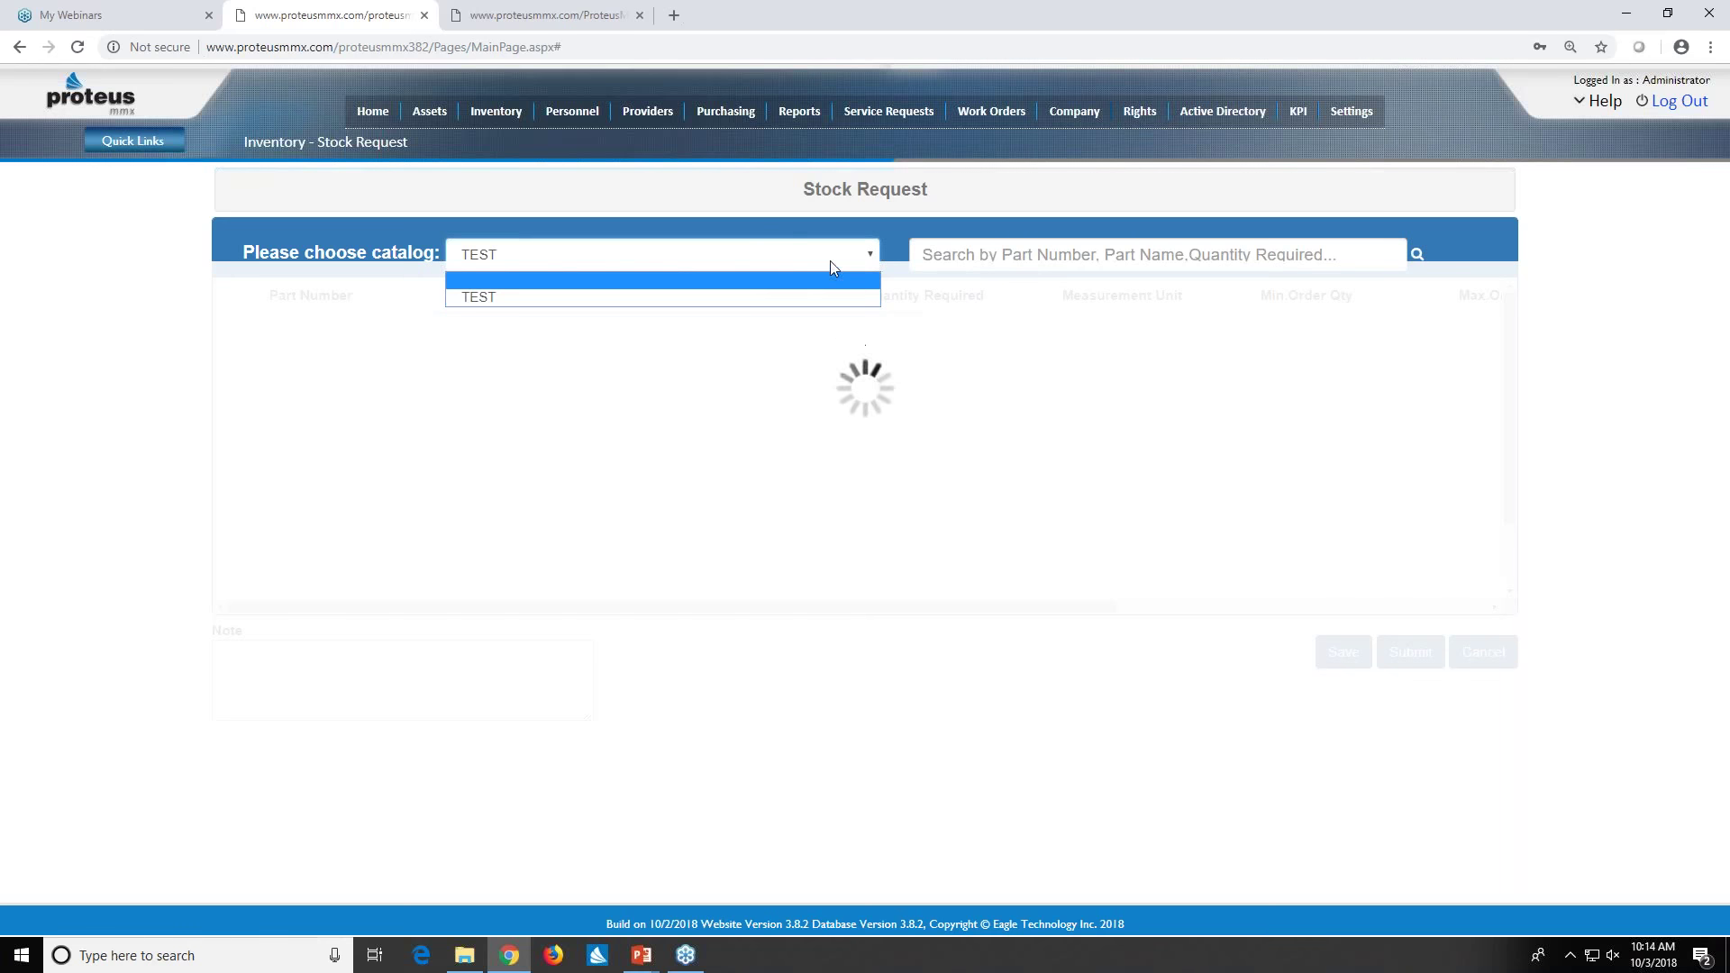
{"action": "left_click", "coordinate": [700, 165]}
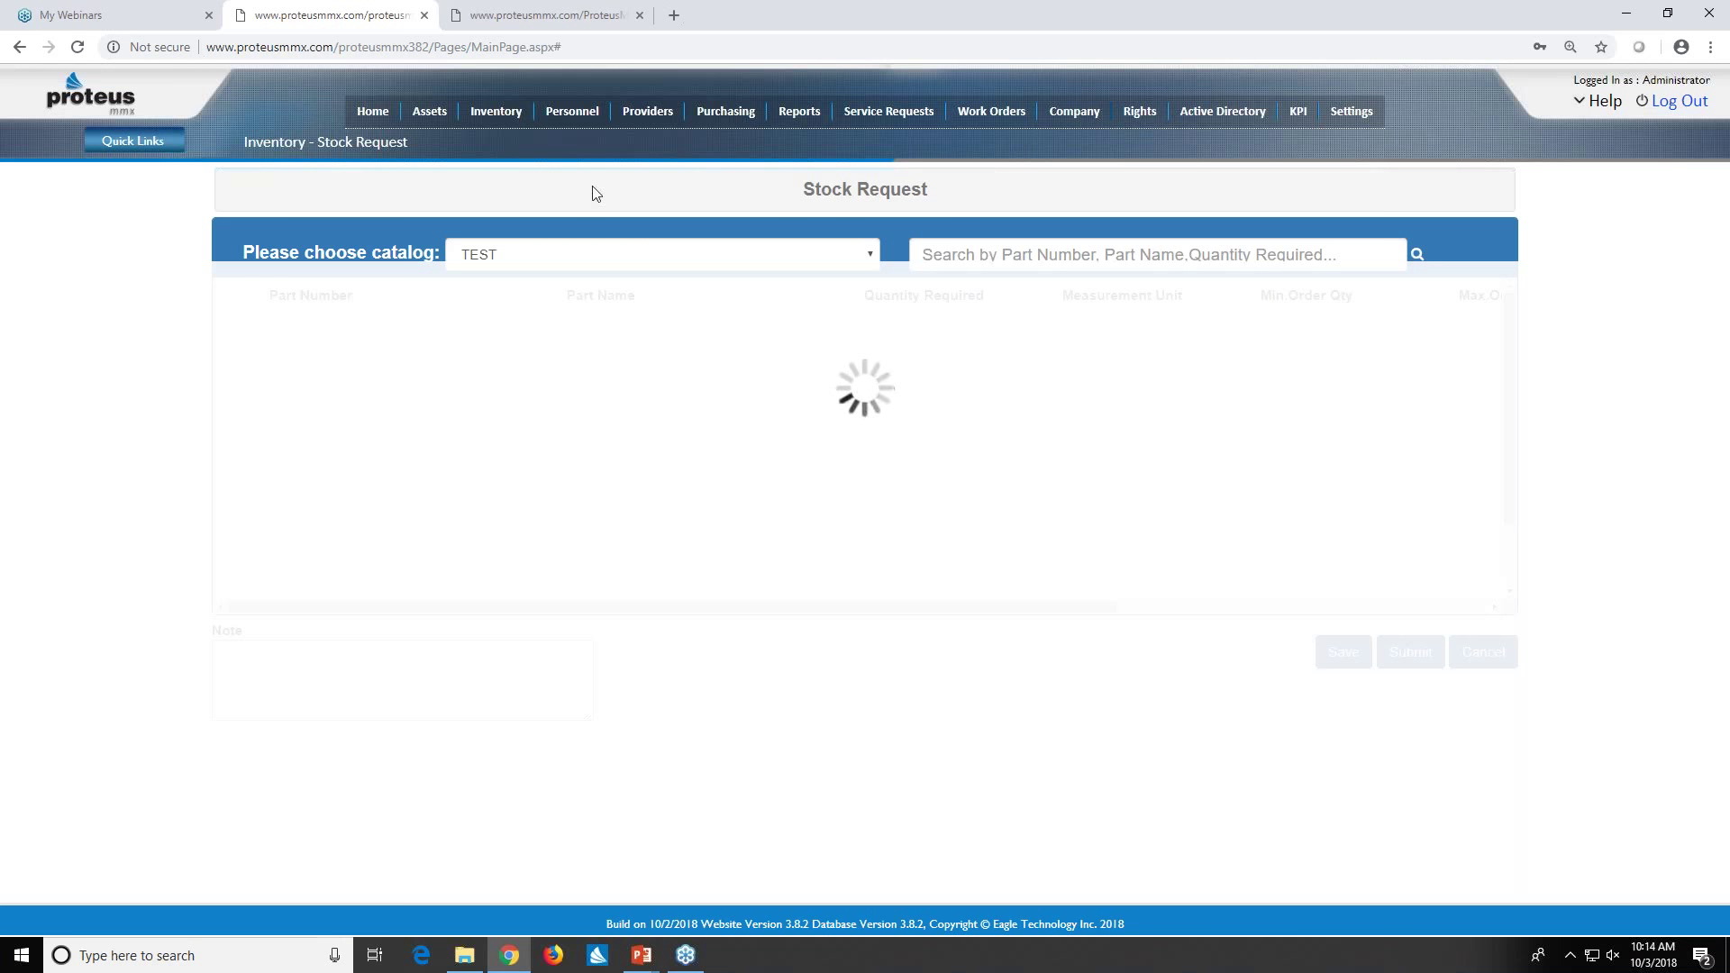
{"action": "left_click", "coordinate": [496, 110]}
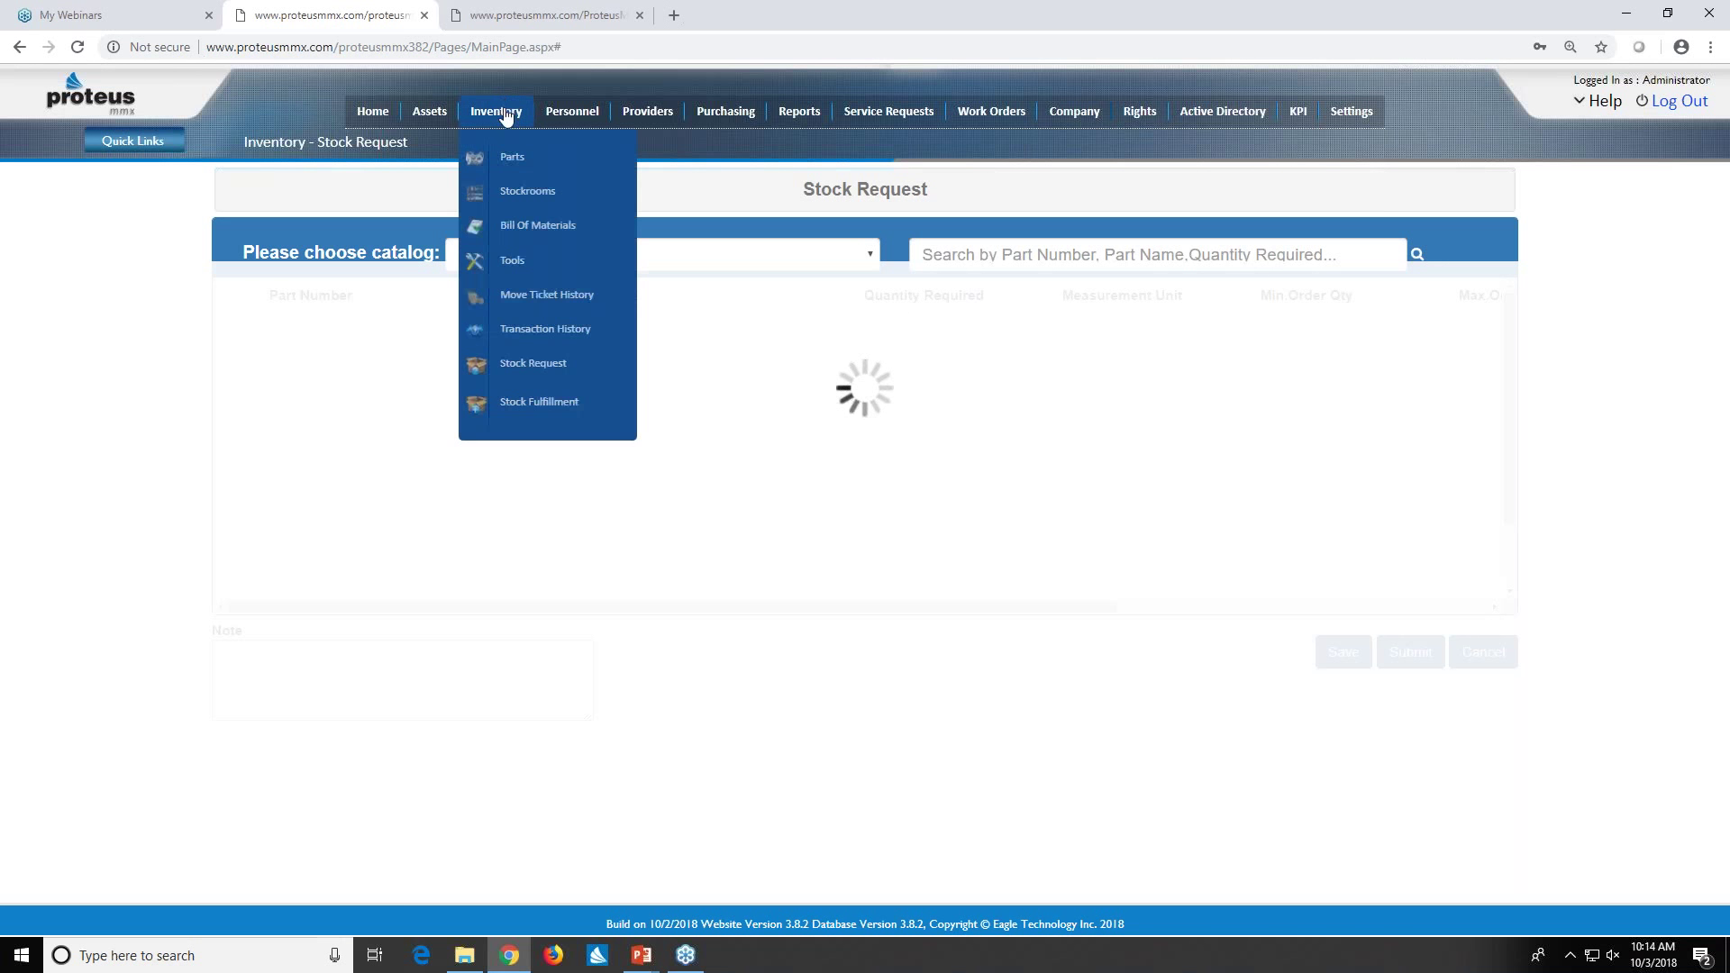
- Open the Inventory Stock Fulfillment page with its stock number or catalog search
{"action": "left_click", "coordinate": [548, 415]}
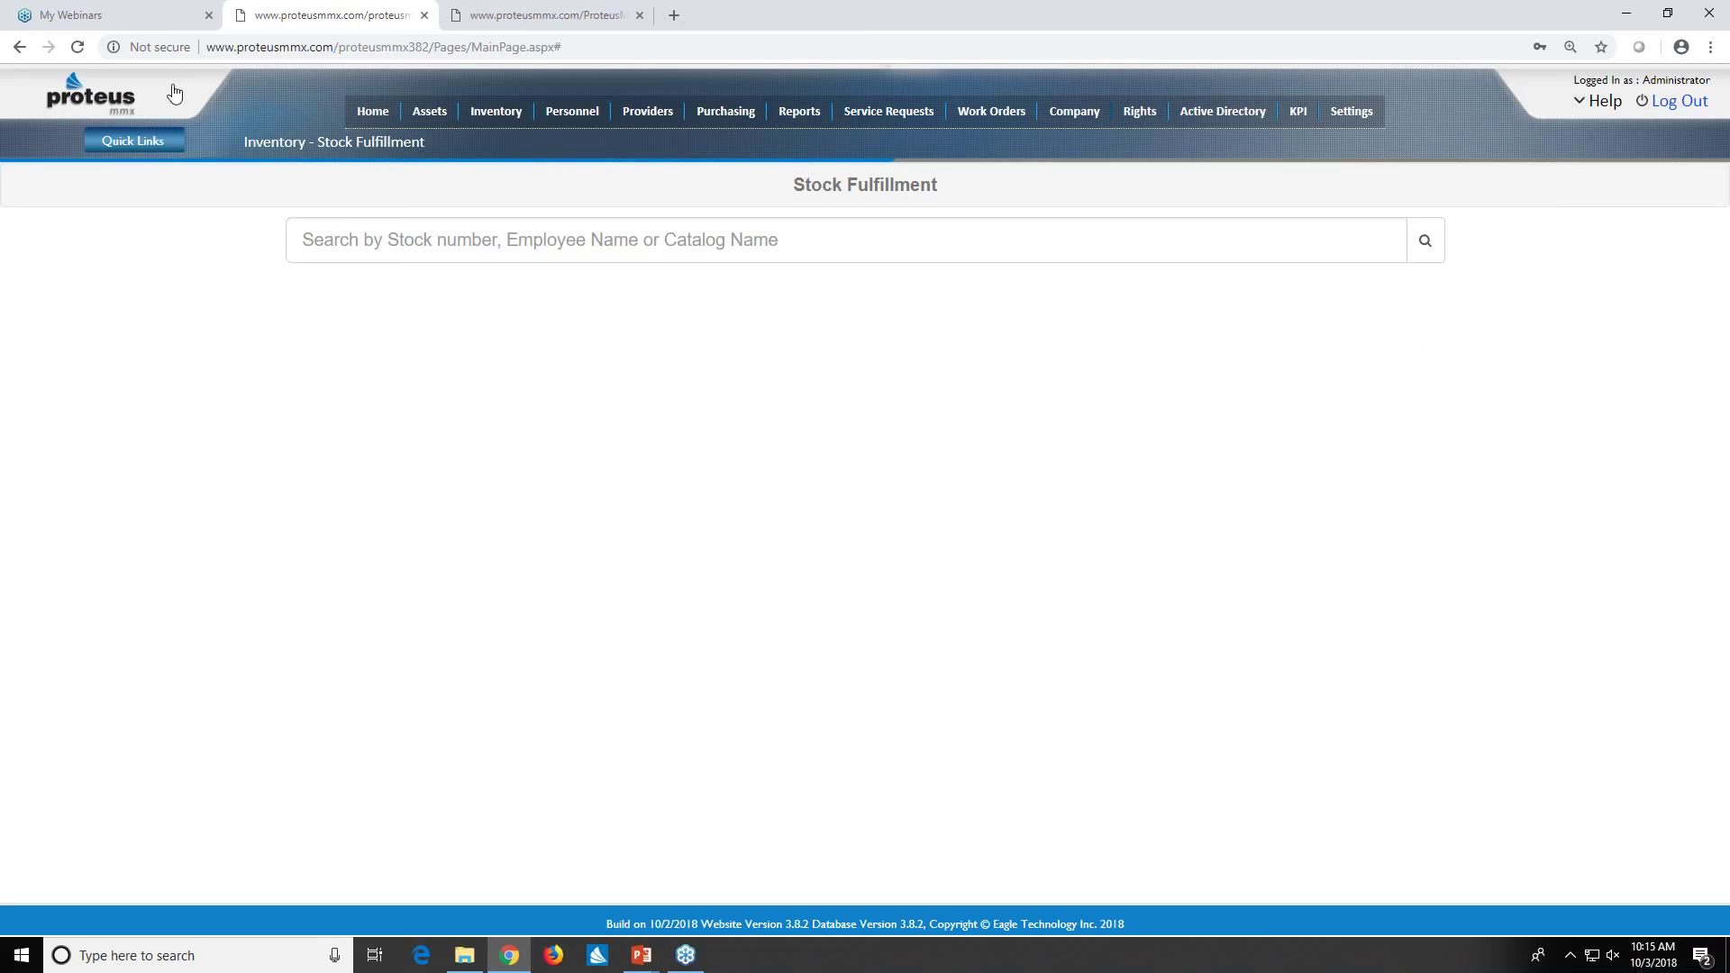
{"action": "mouse_move", "coordinate": [492, 114]}
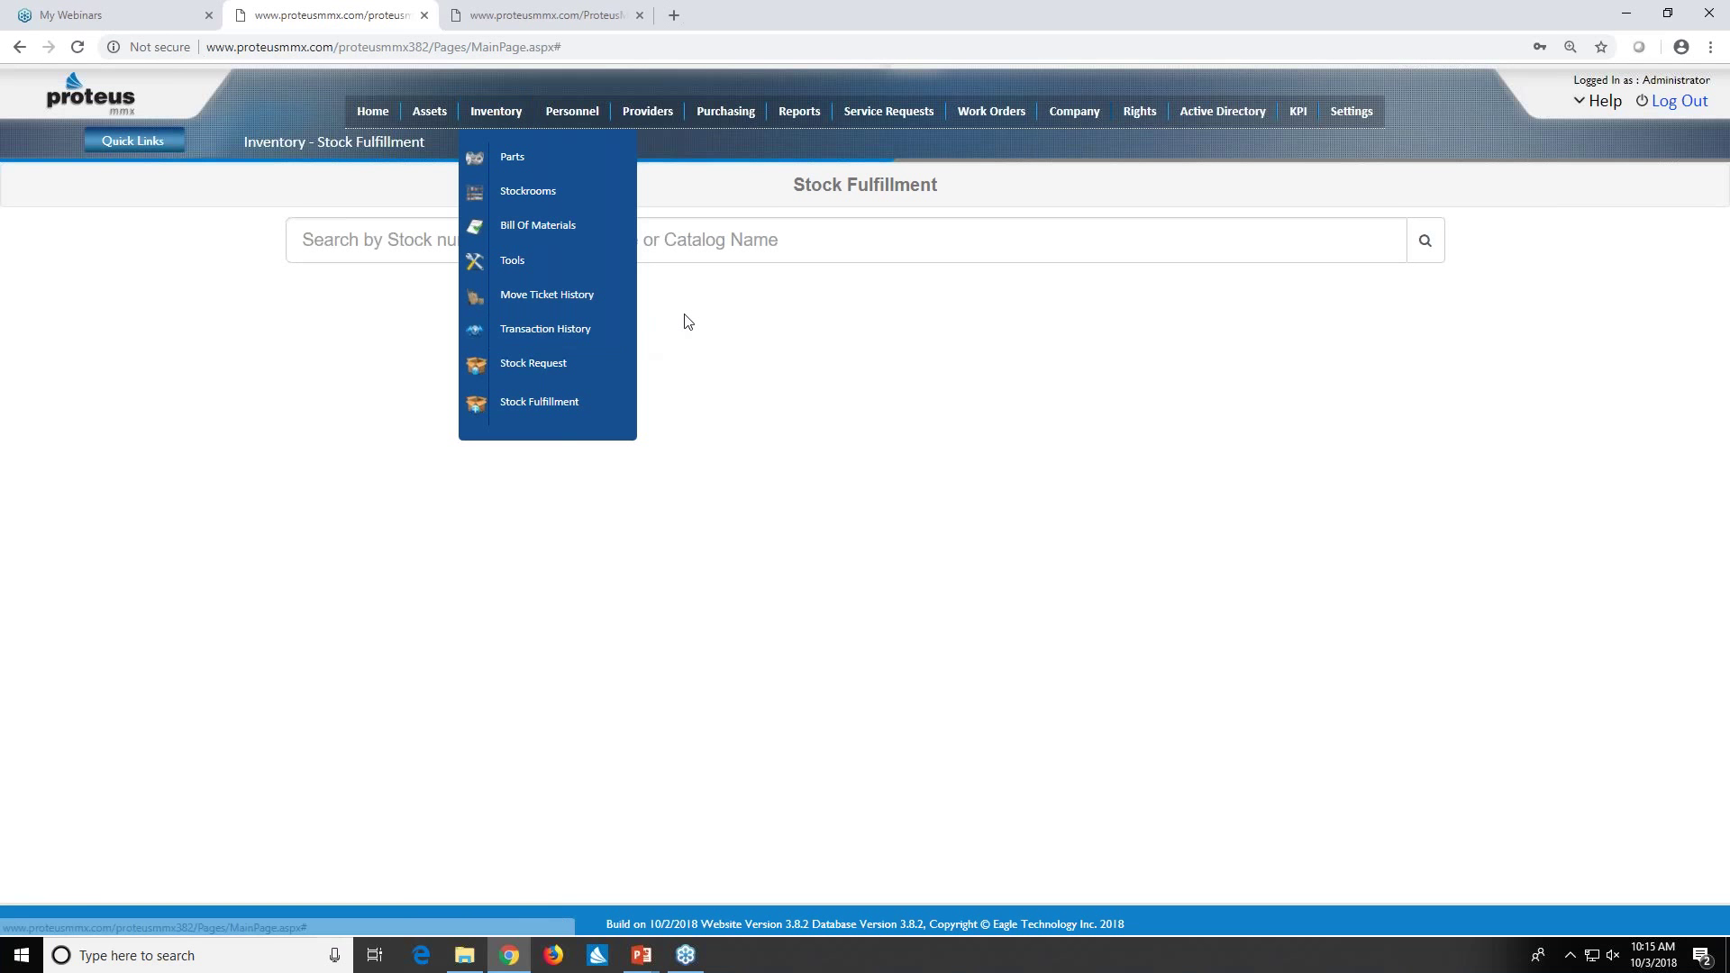
{"action": "mouse_move", "coordinate": [570, 126]}
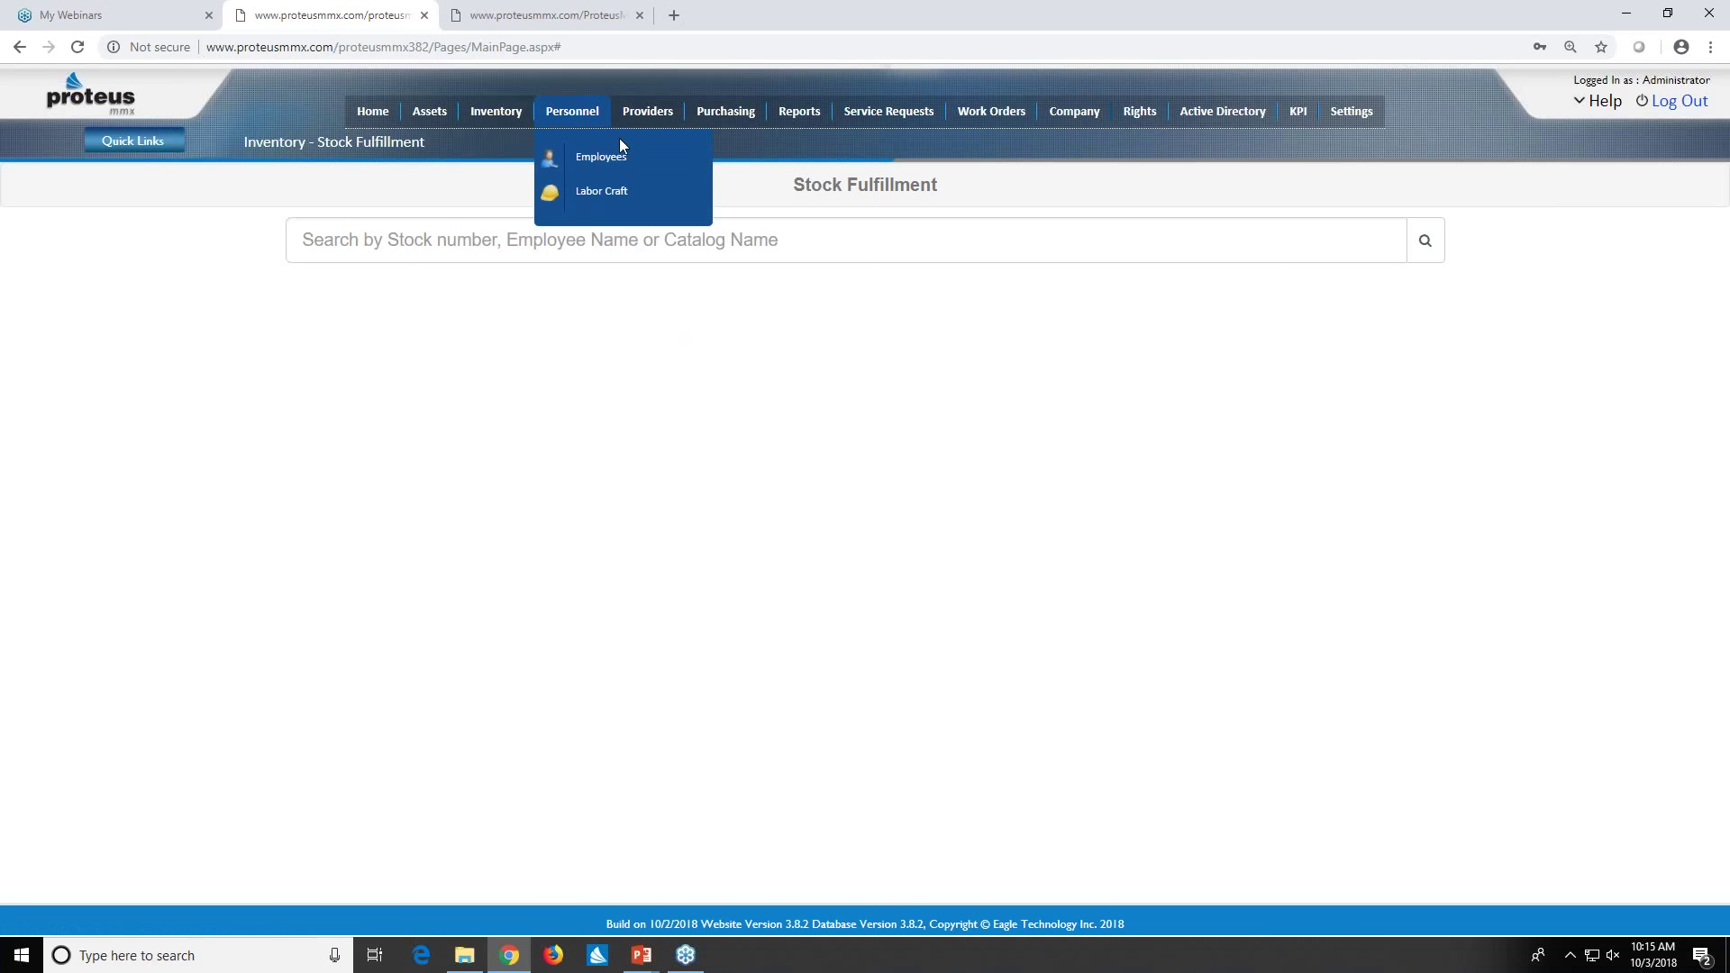
{"action": "mouse_move", "coordinate": [647, 111]}
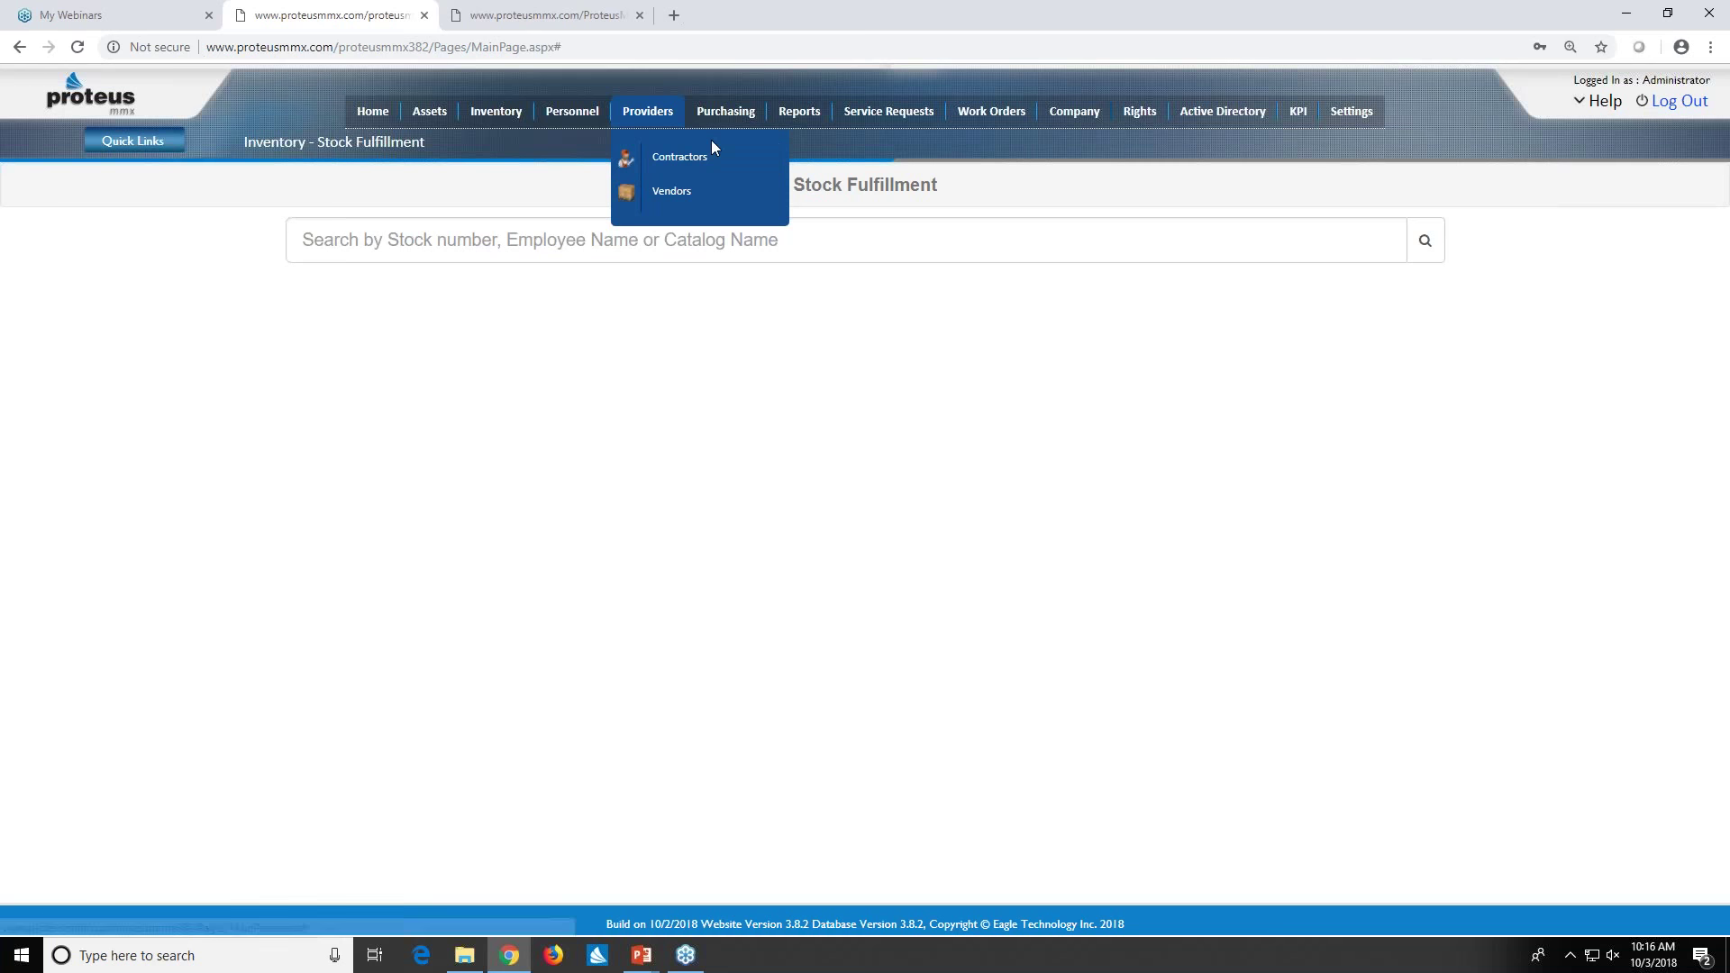
{"action": "mouse_move", "coordinate": [717, 119]}
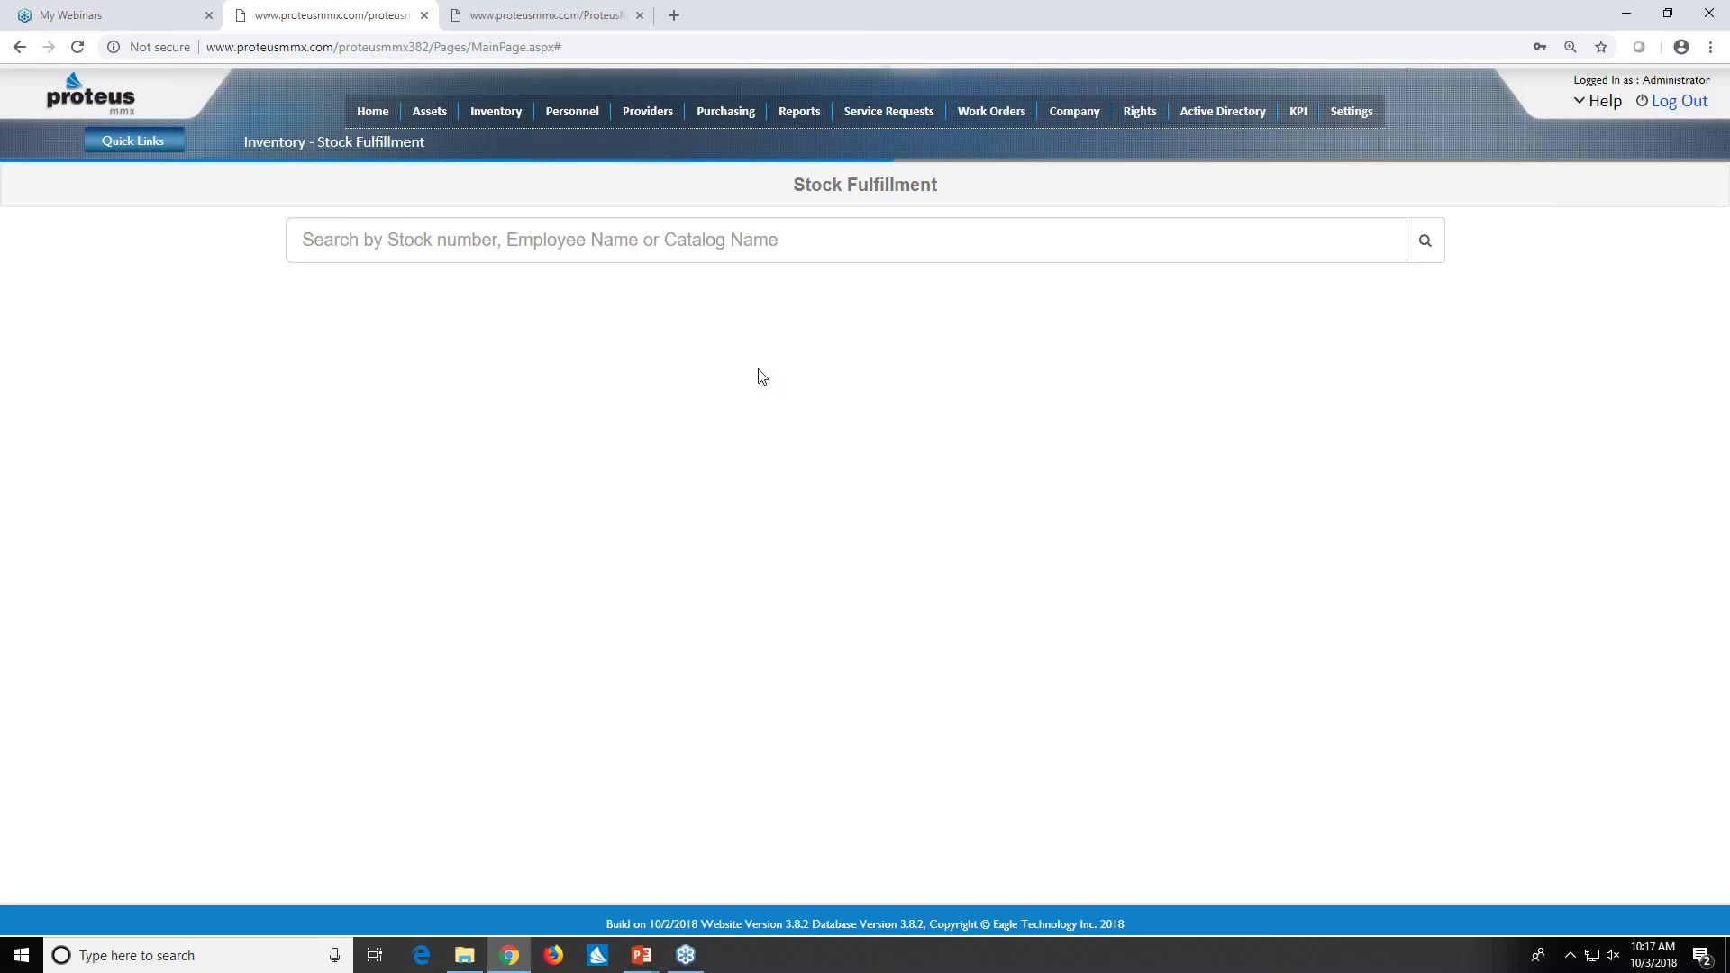
{"action": "mouse_move", "coordinate": [648, 115]}
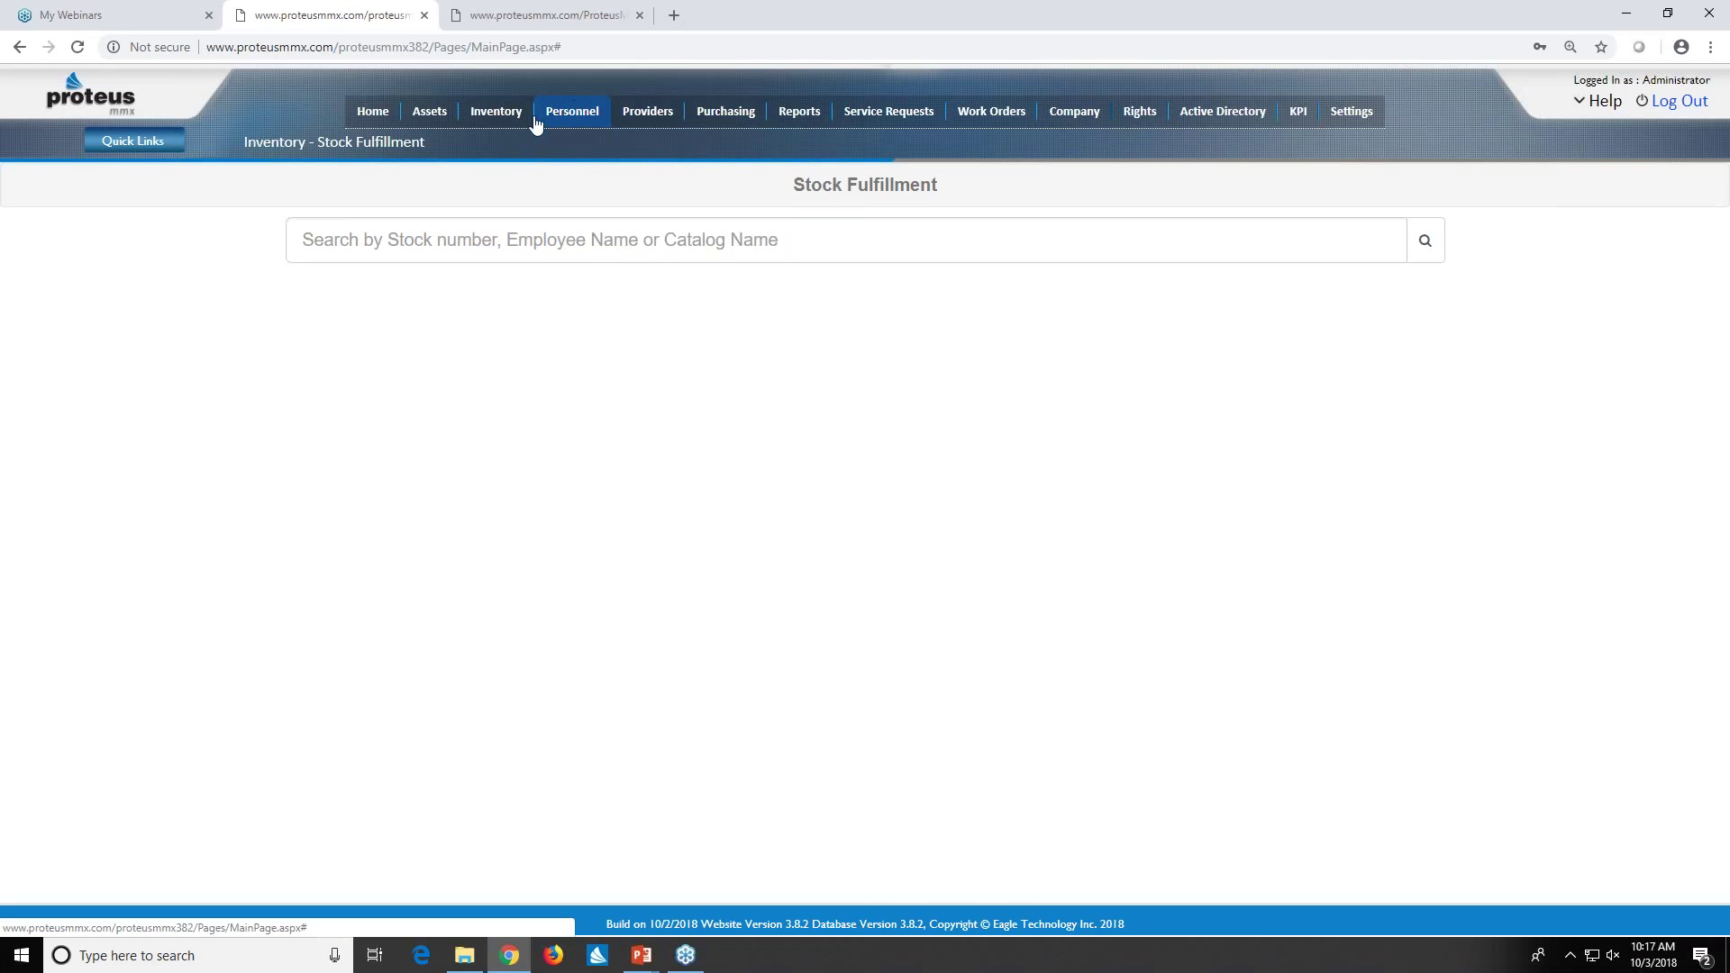
{"action": "mouse_move", "coordinate": [489, 117]}
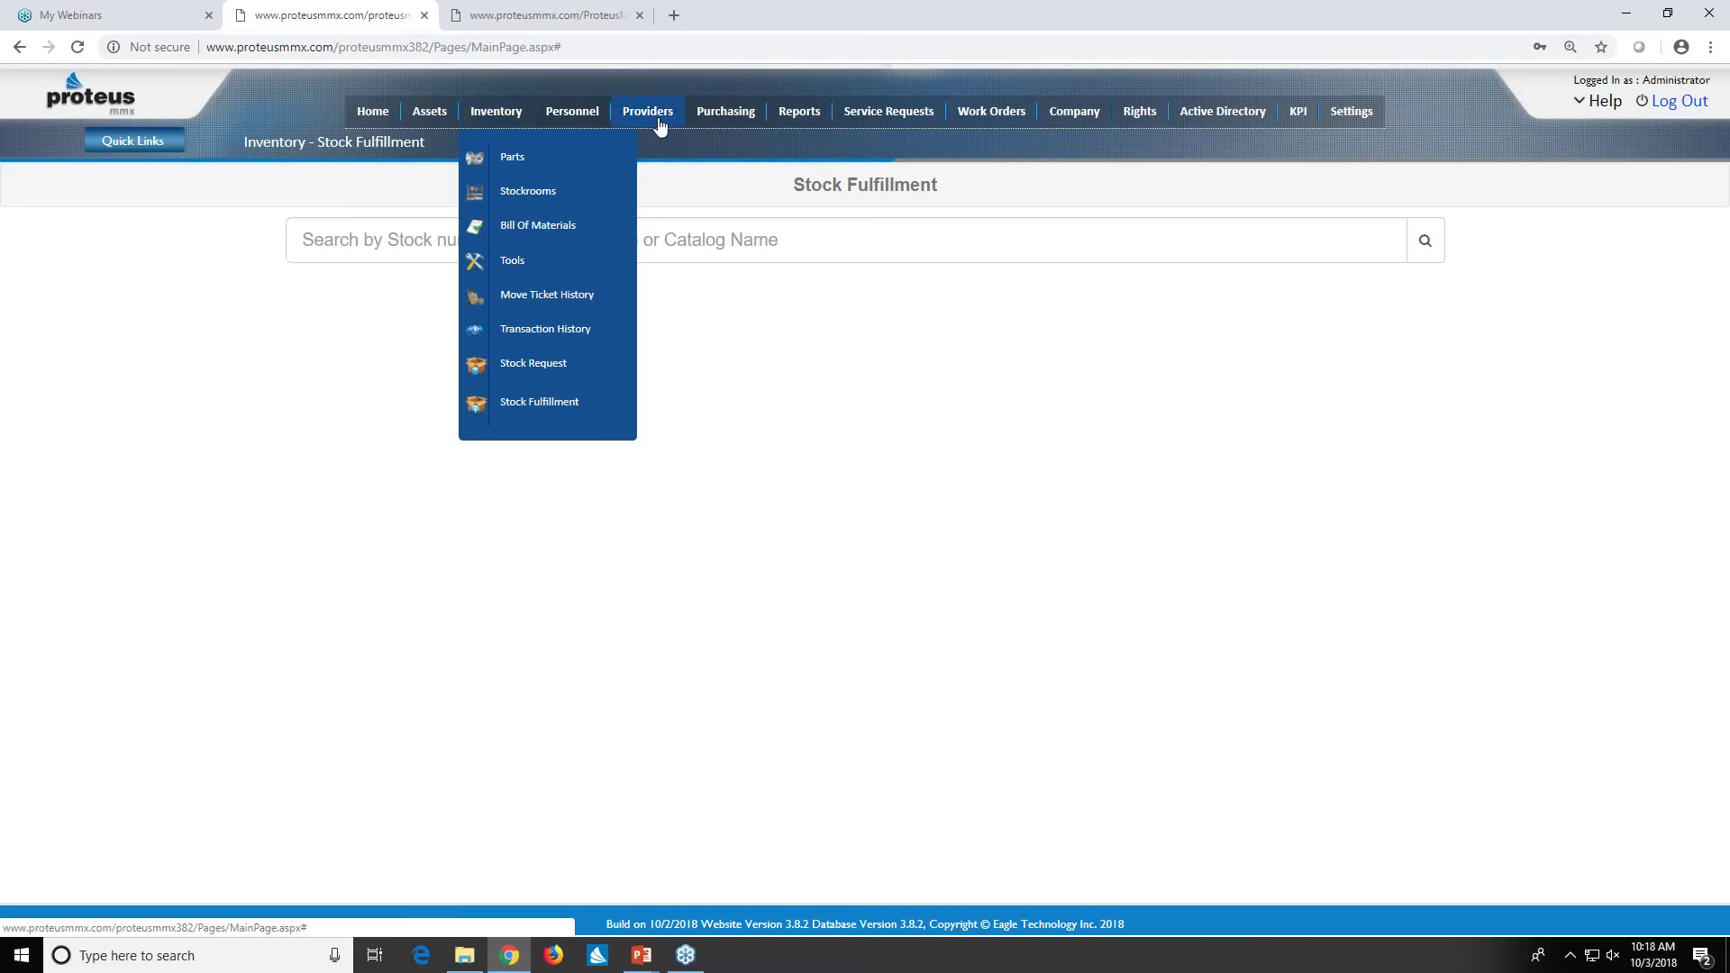
{"action": "mouse_move", "coordinate": [791, 118]}
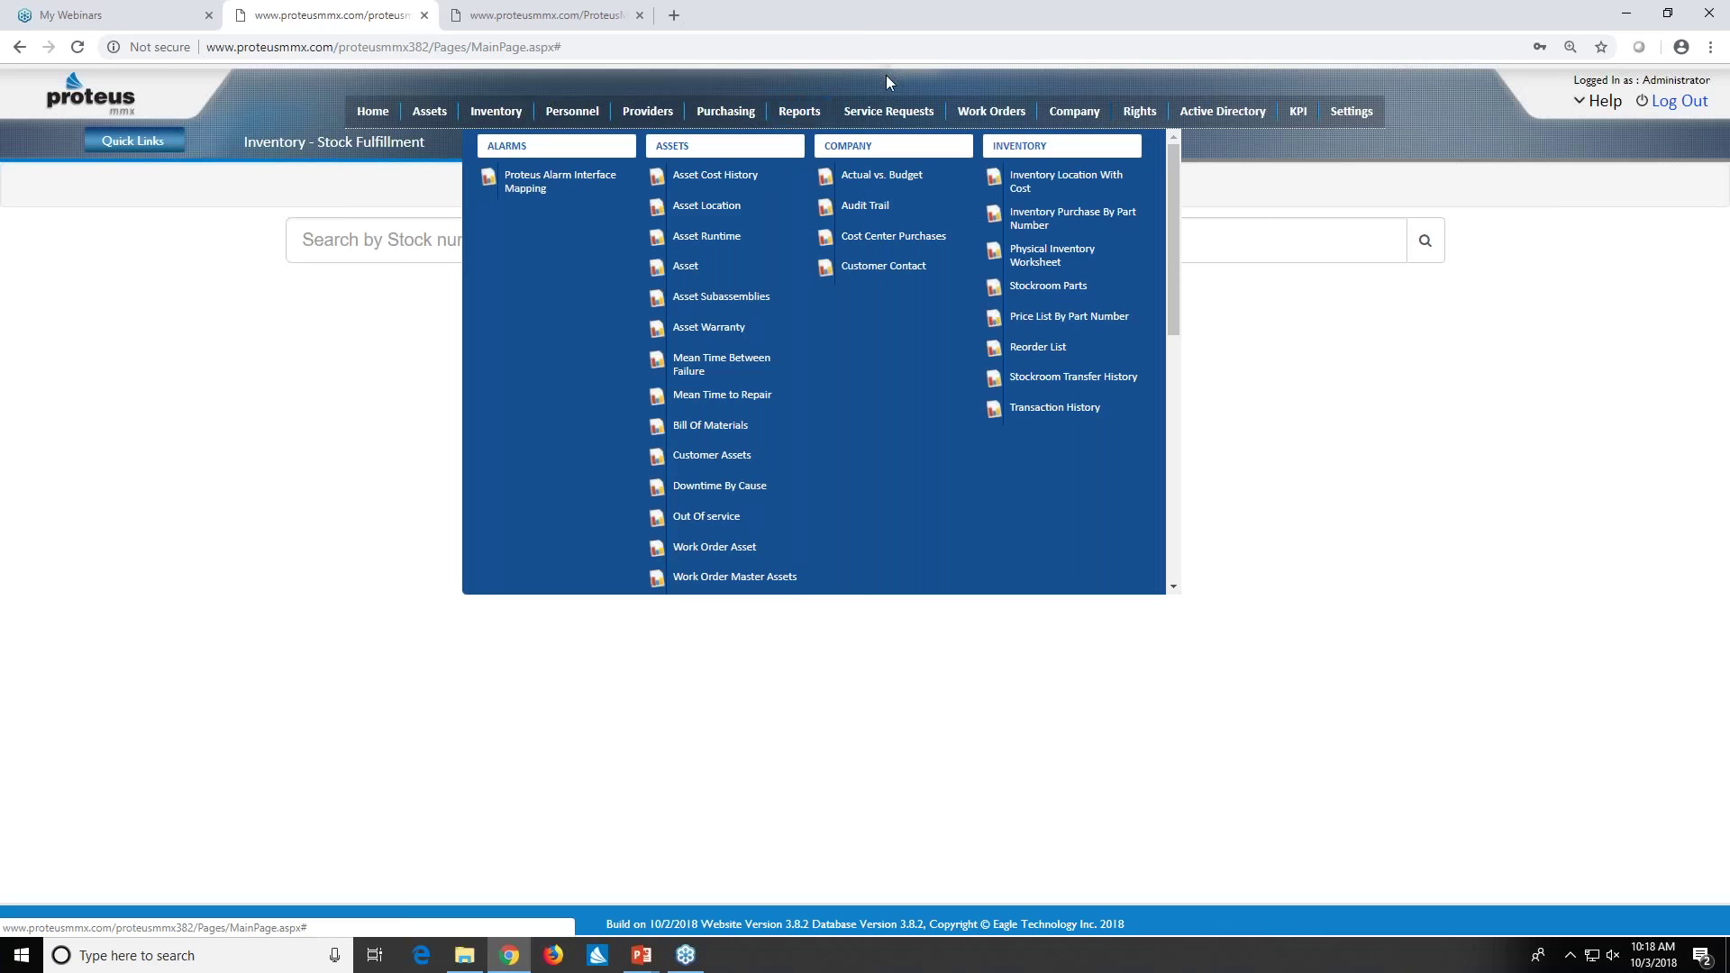
{"action": "scroll", "coordinate": [840, 262], "scroll_direction": "down", "scroll_amount": 5}
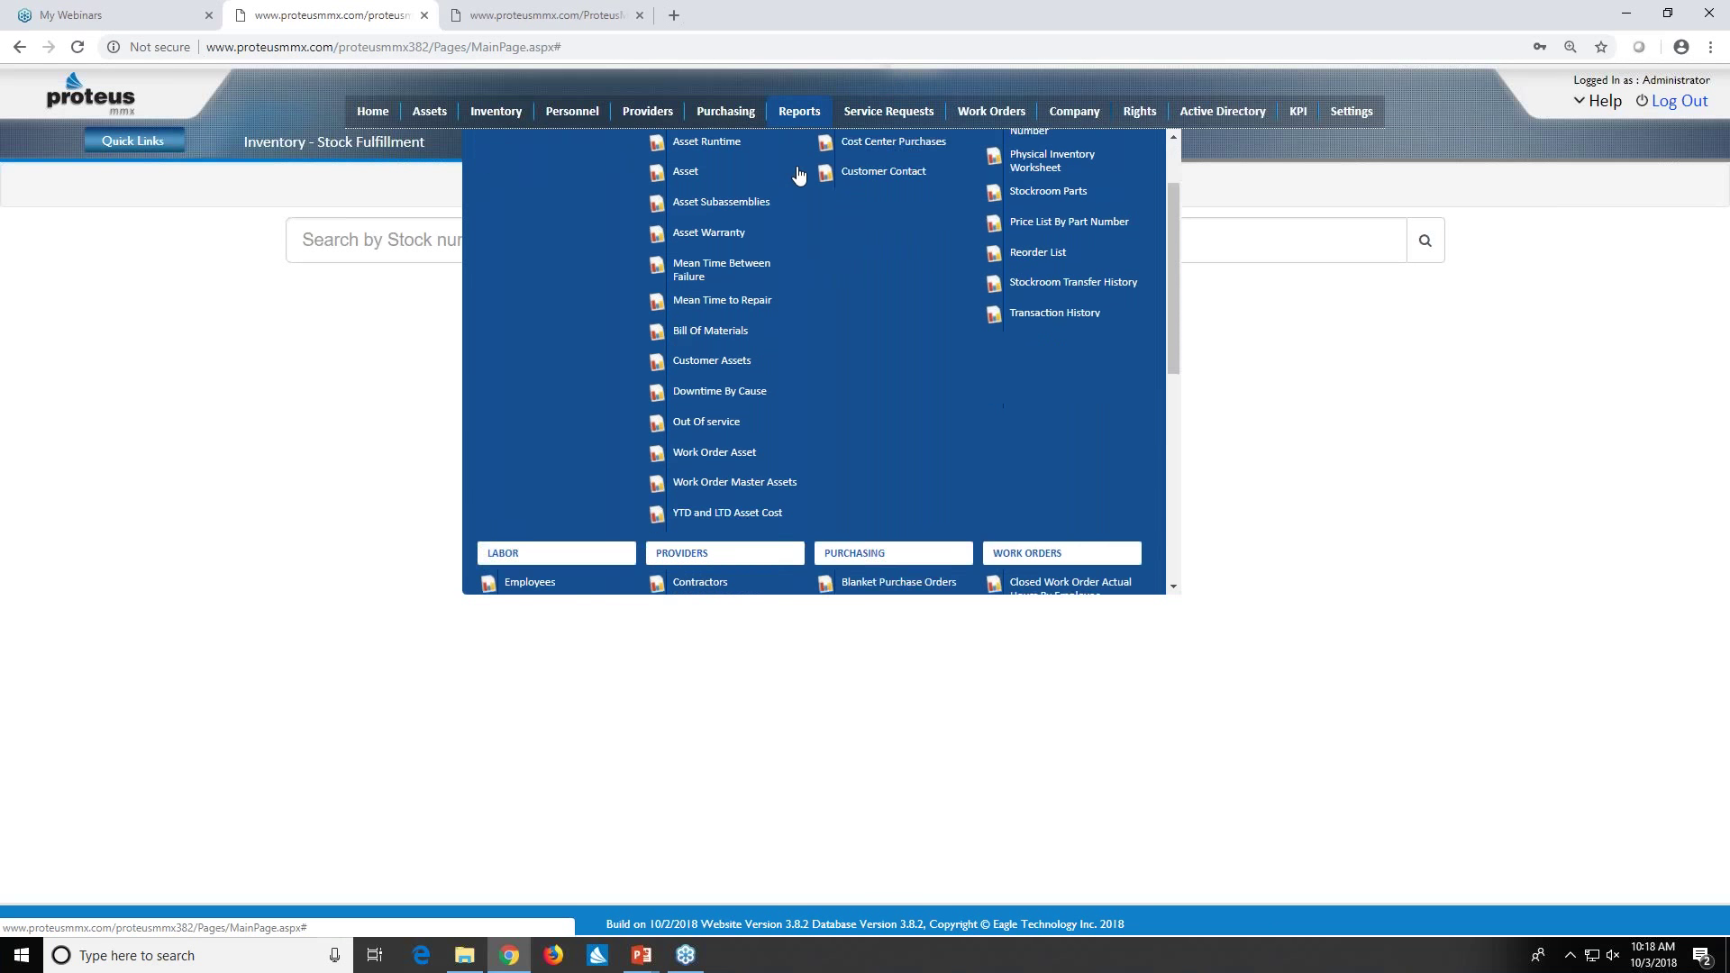
{"action": "scroll", "coordinate": [840, 262], "scroll_direction": "down", "scroll_amount": 3}
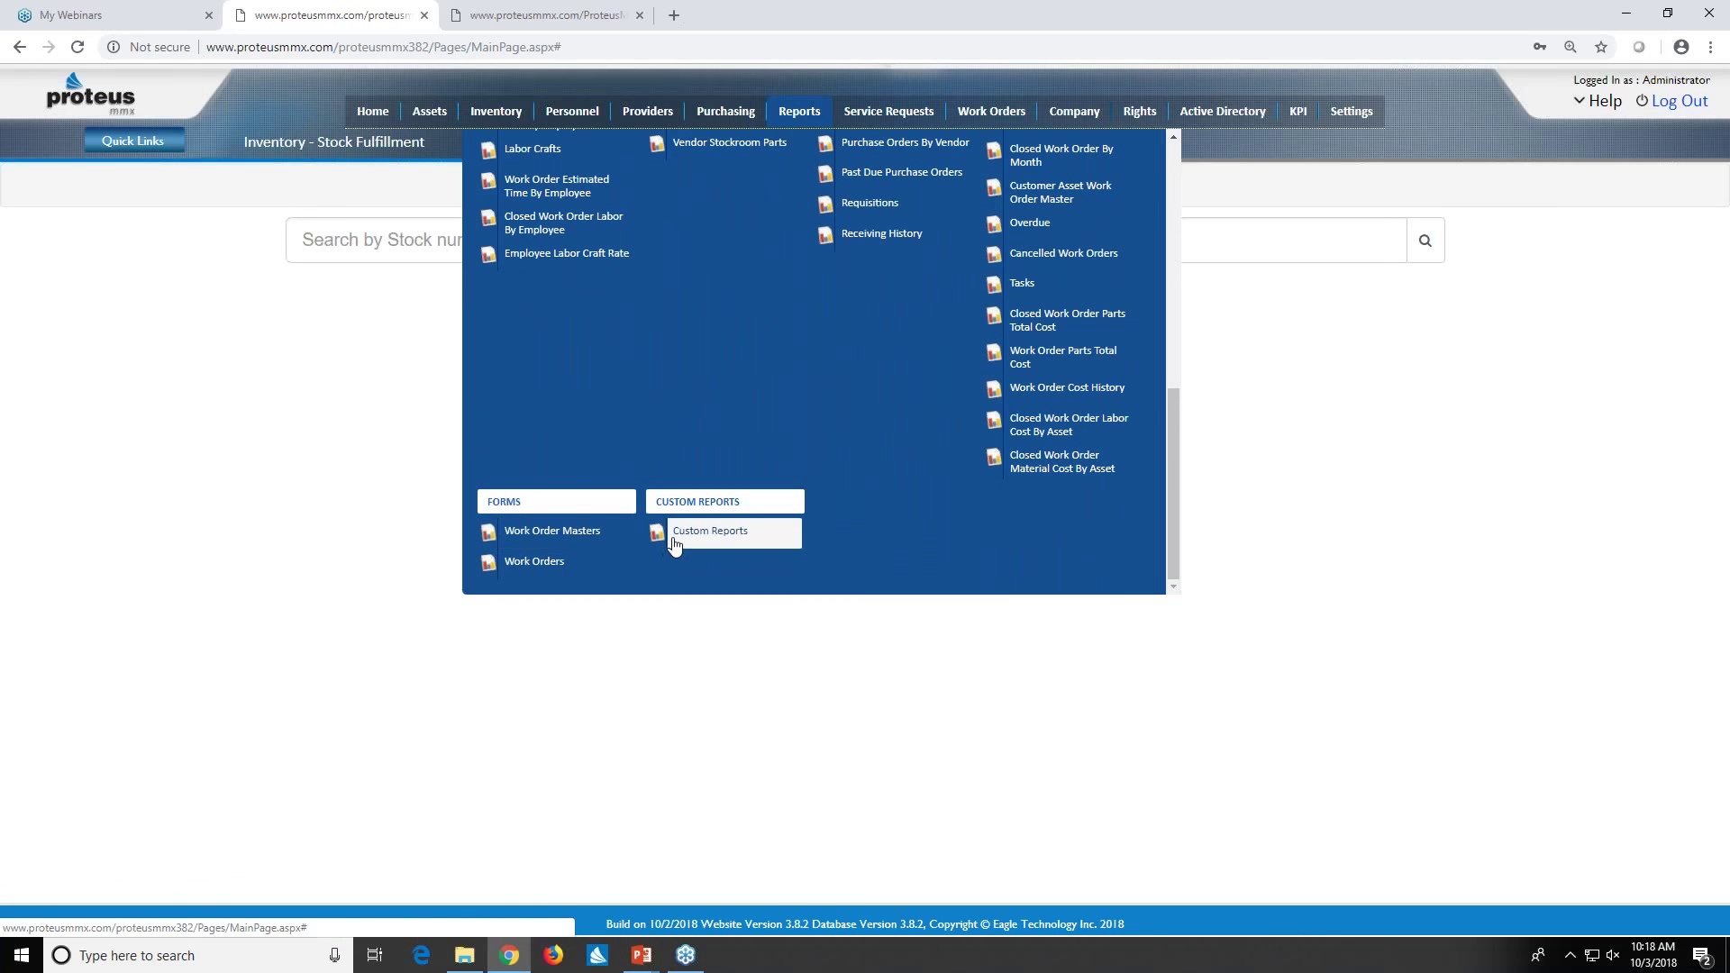
{"action": "scroll", "coordinate": [671, 545], "scroll_direction": "up", "scroll_amount": 8}
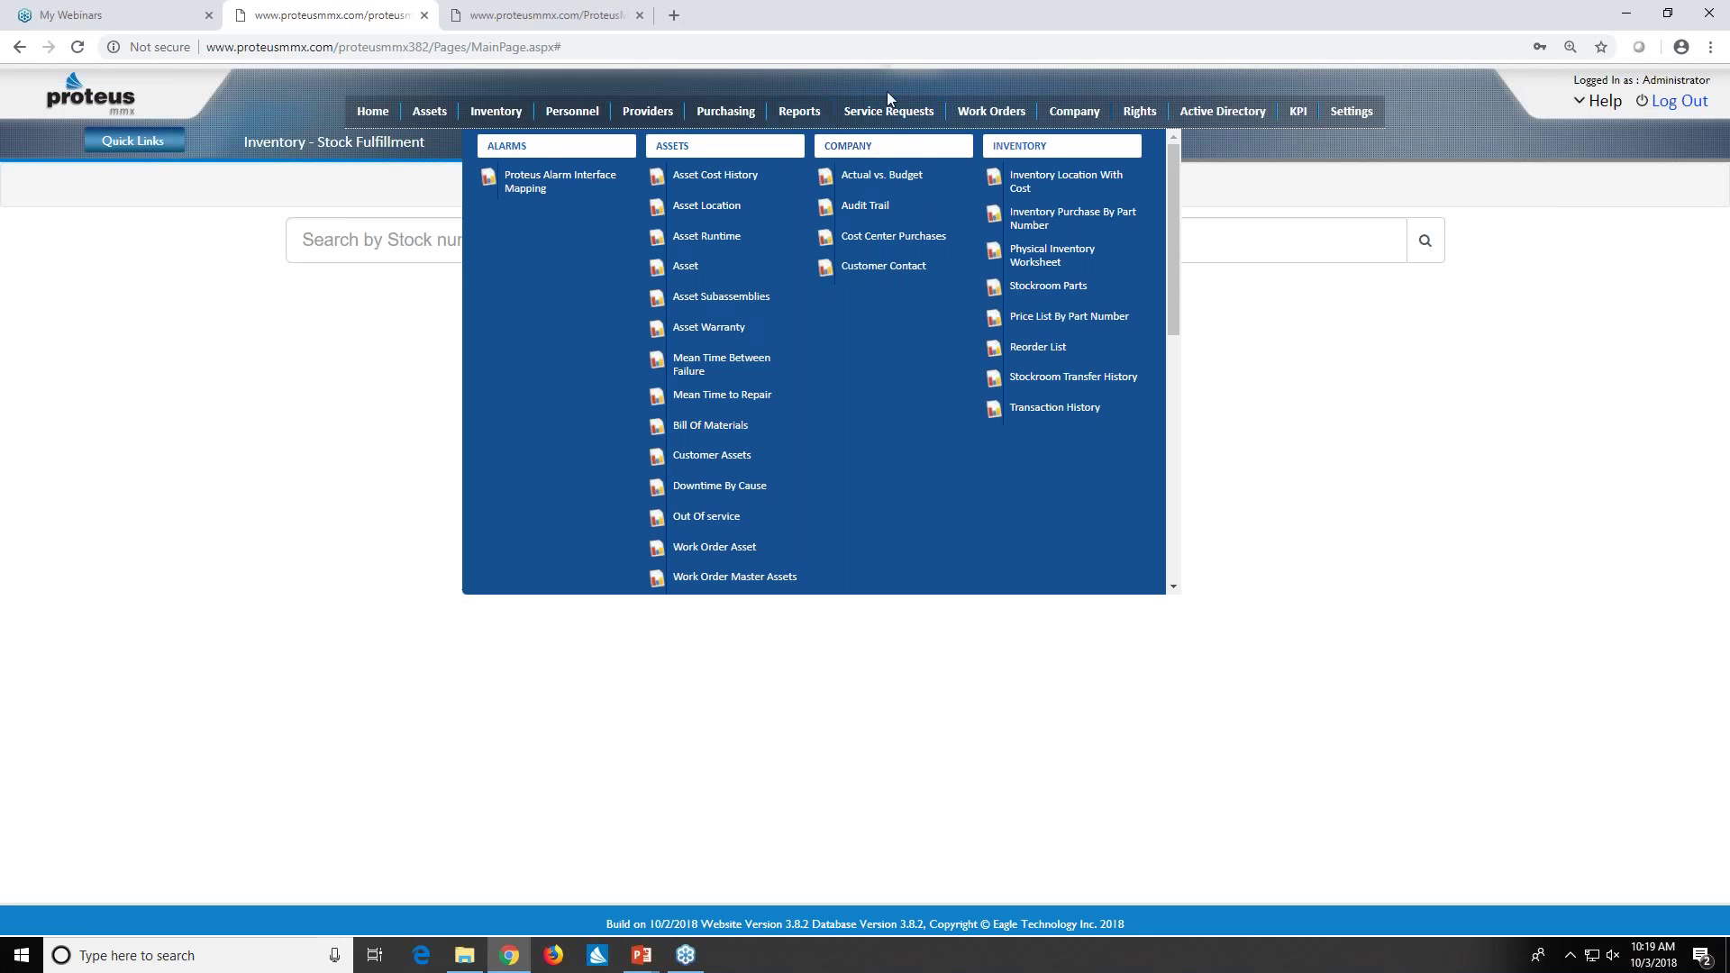
{"action": "mouse_move", "coordinate": [889, 113]}
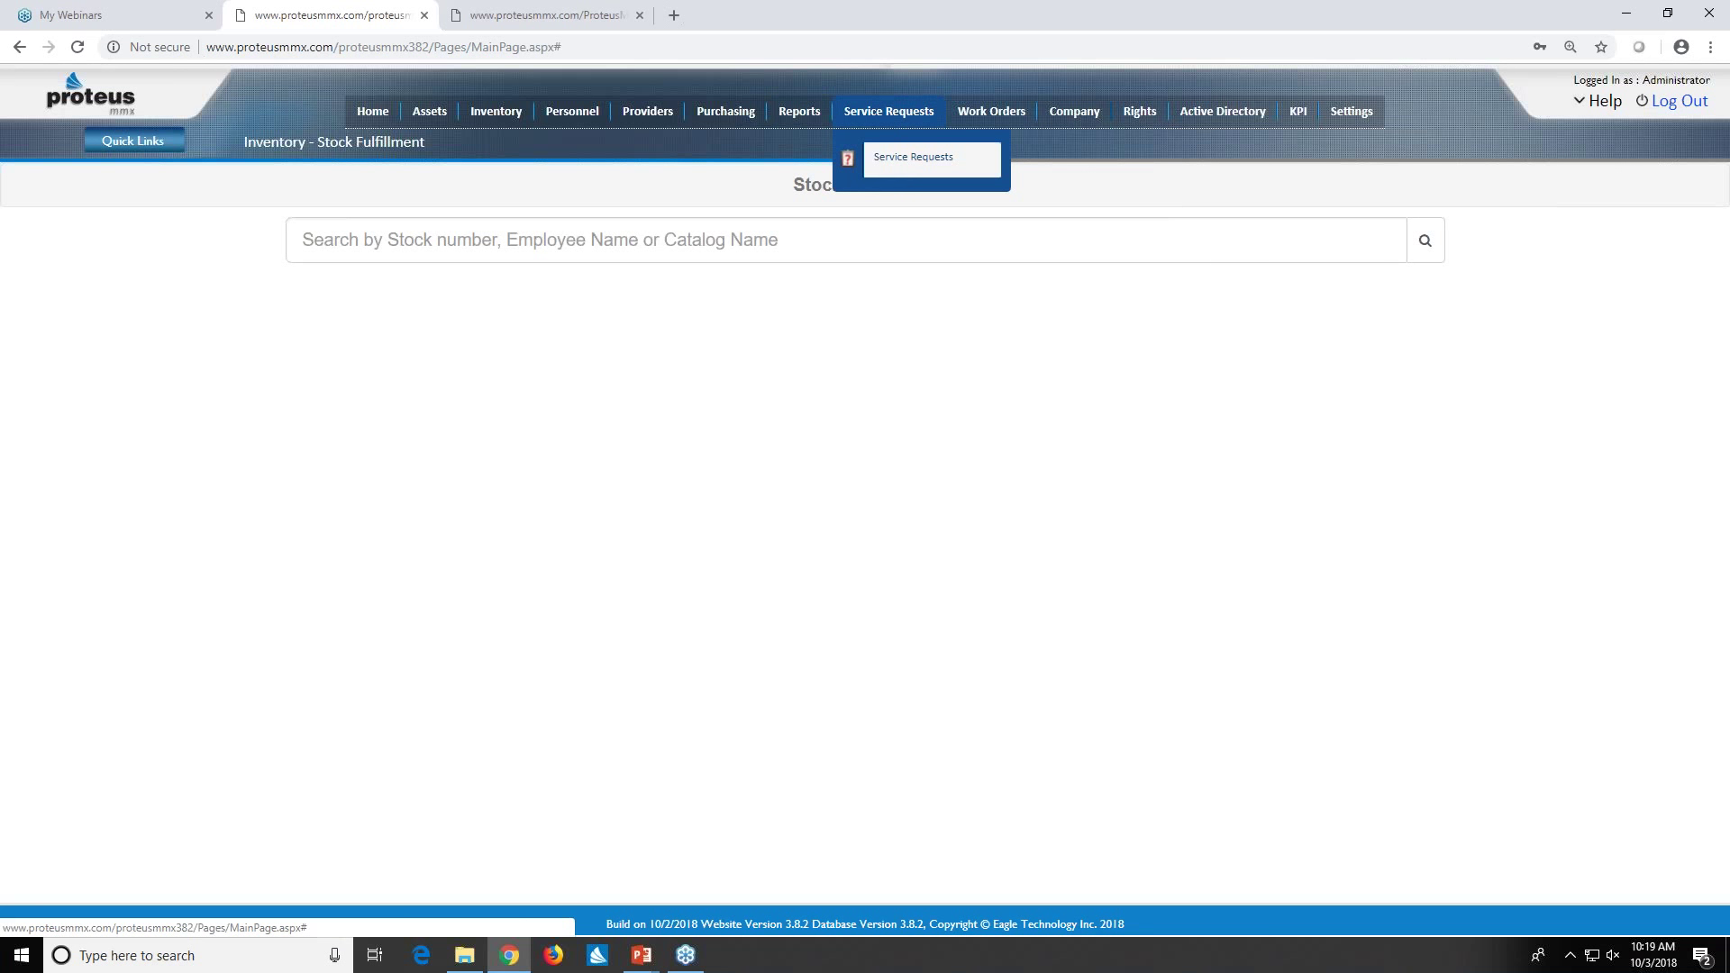
{"action": "left_click", "coordinate": [913, 157]}
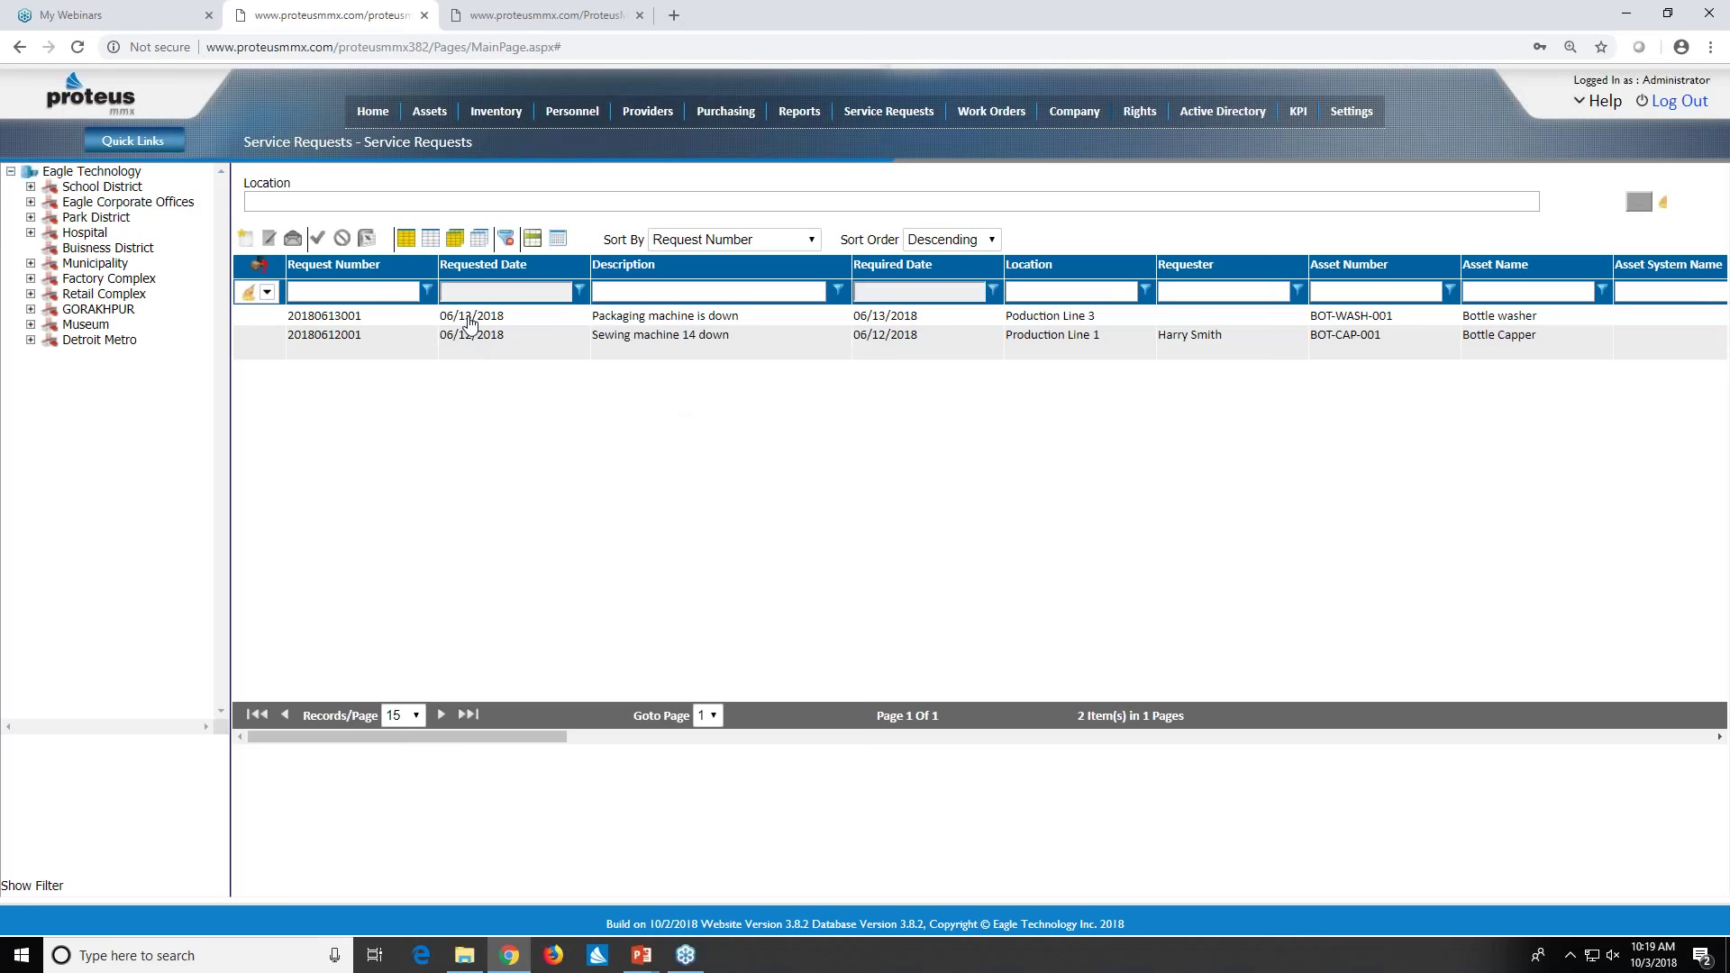
{"action": "left_click", "coordinate": [469, 320]}
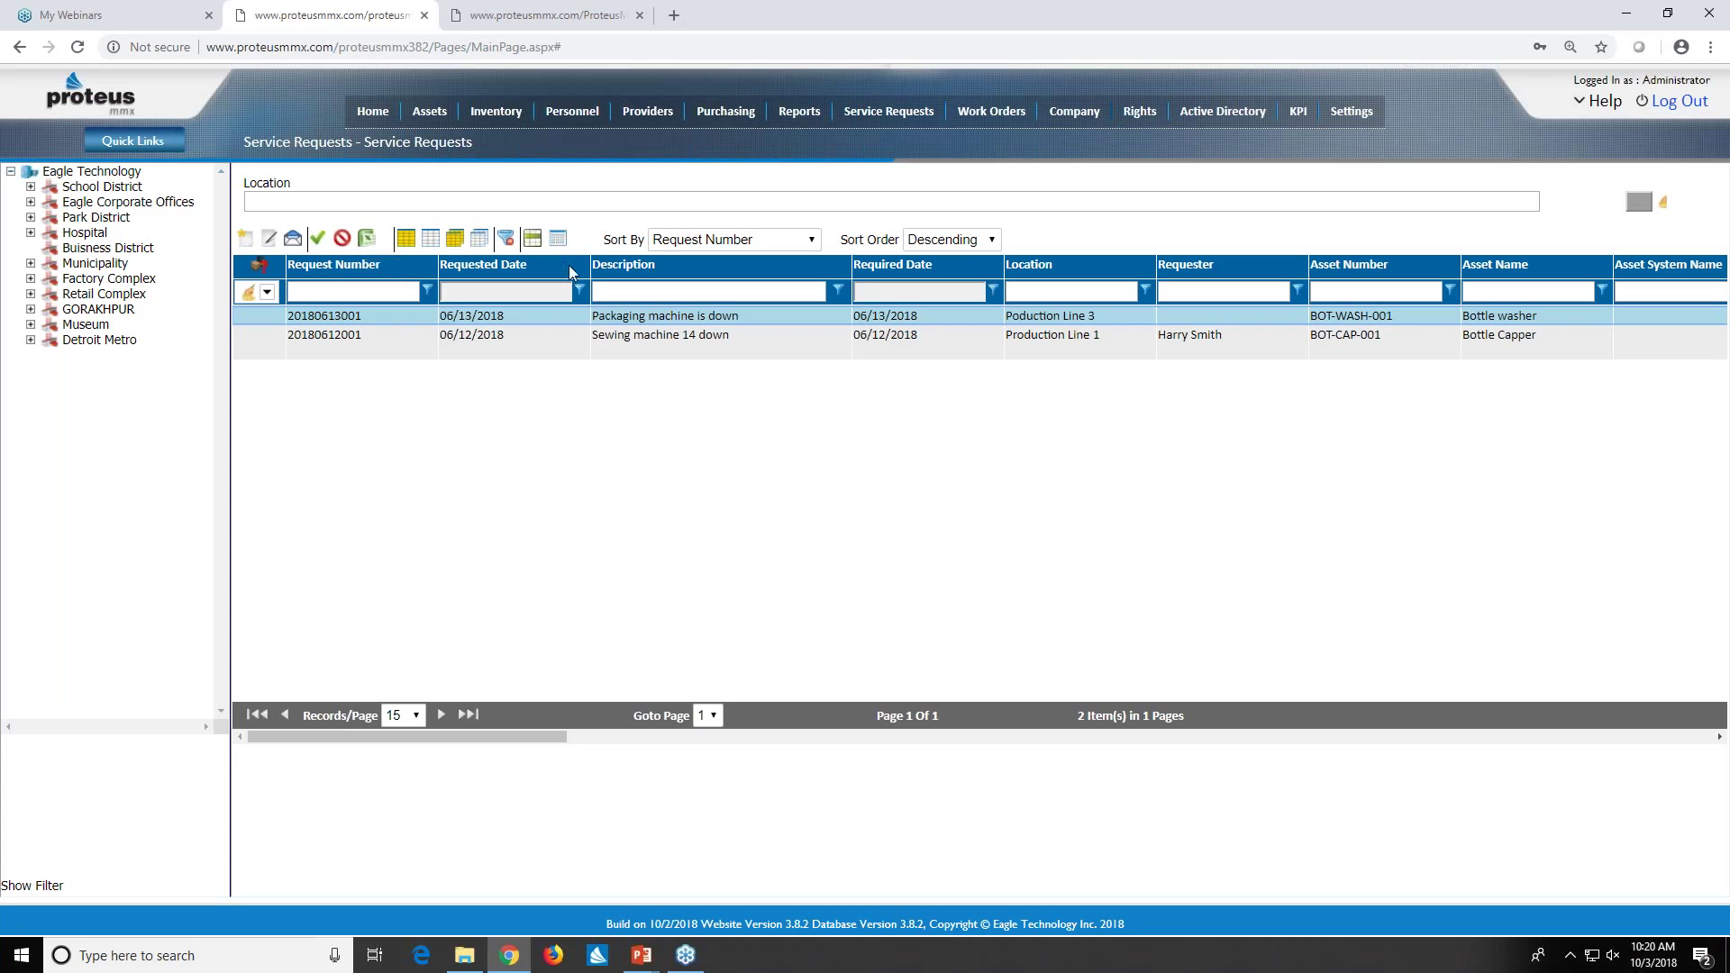
{"action": "left_click", "coordinate": [619, 286]}
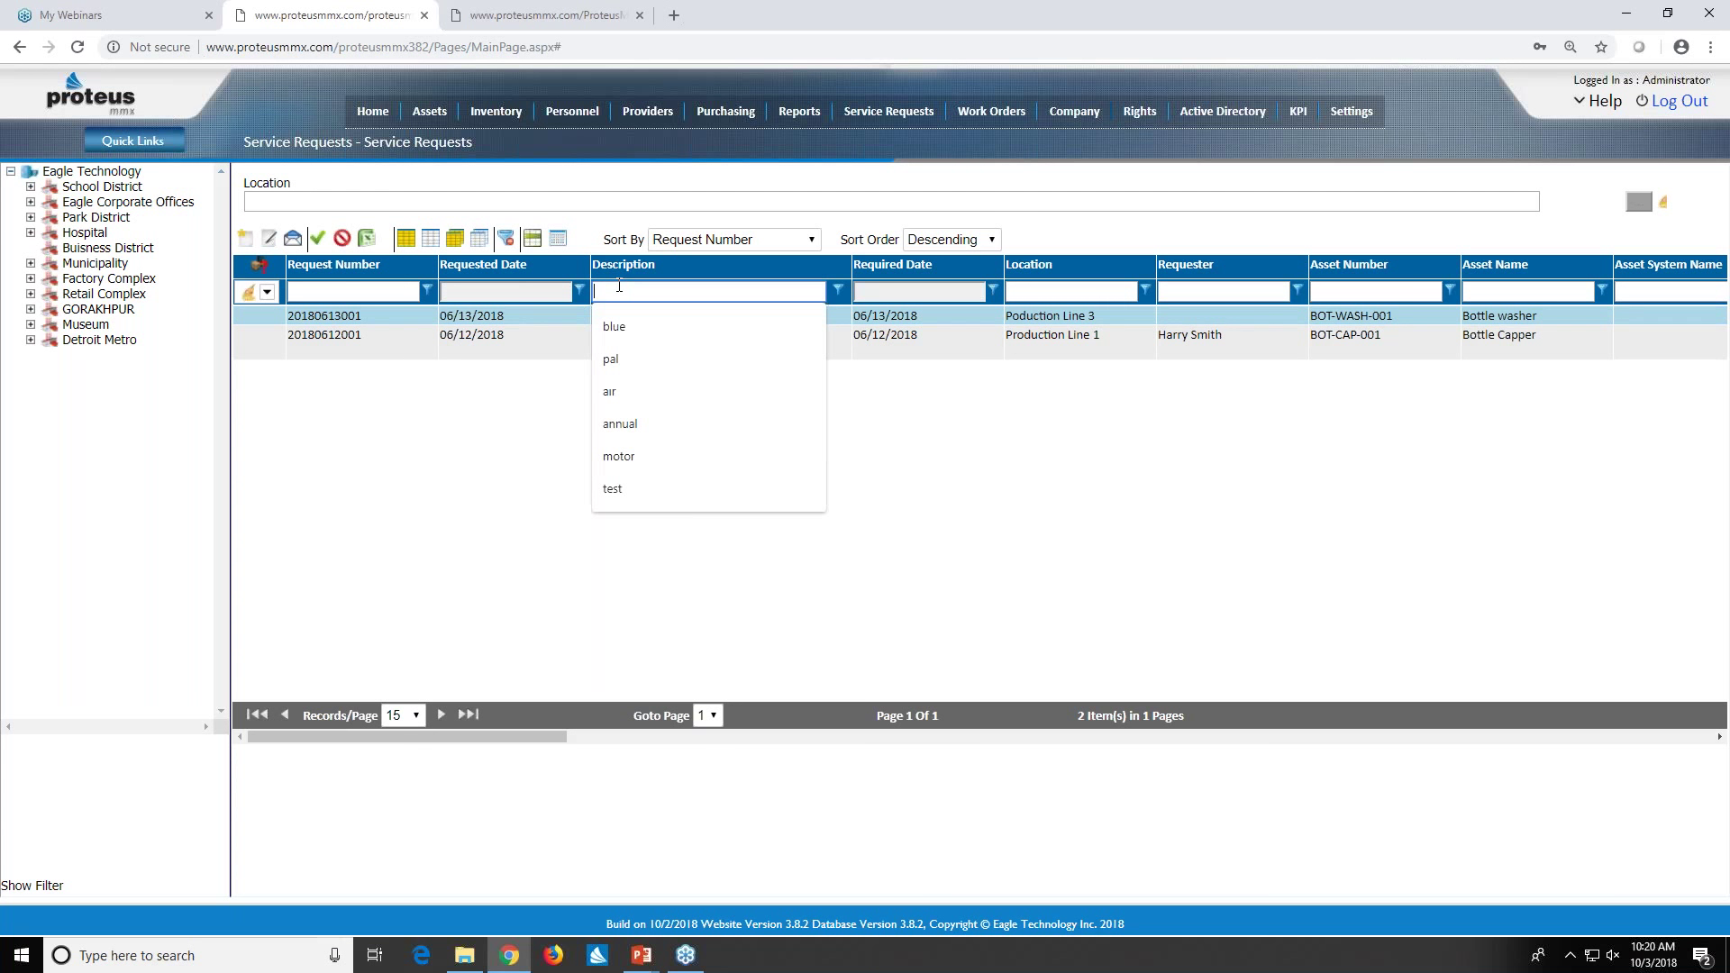
{"action": "type", "text": "s"}
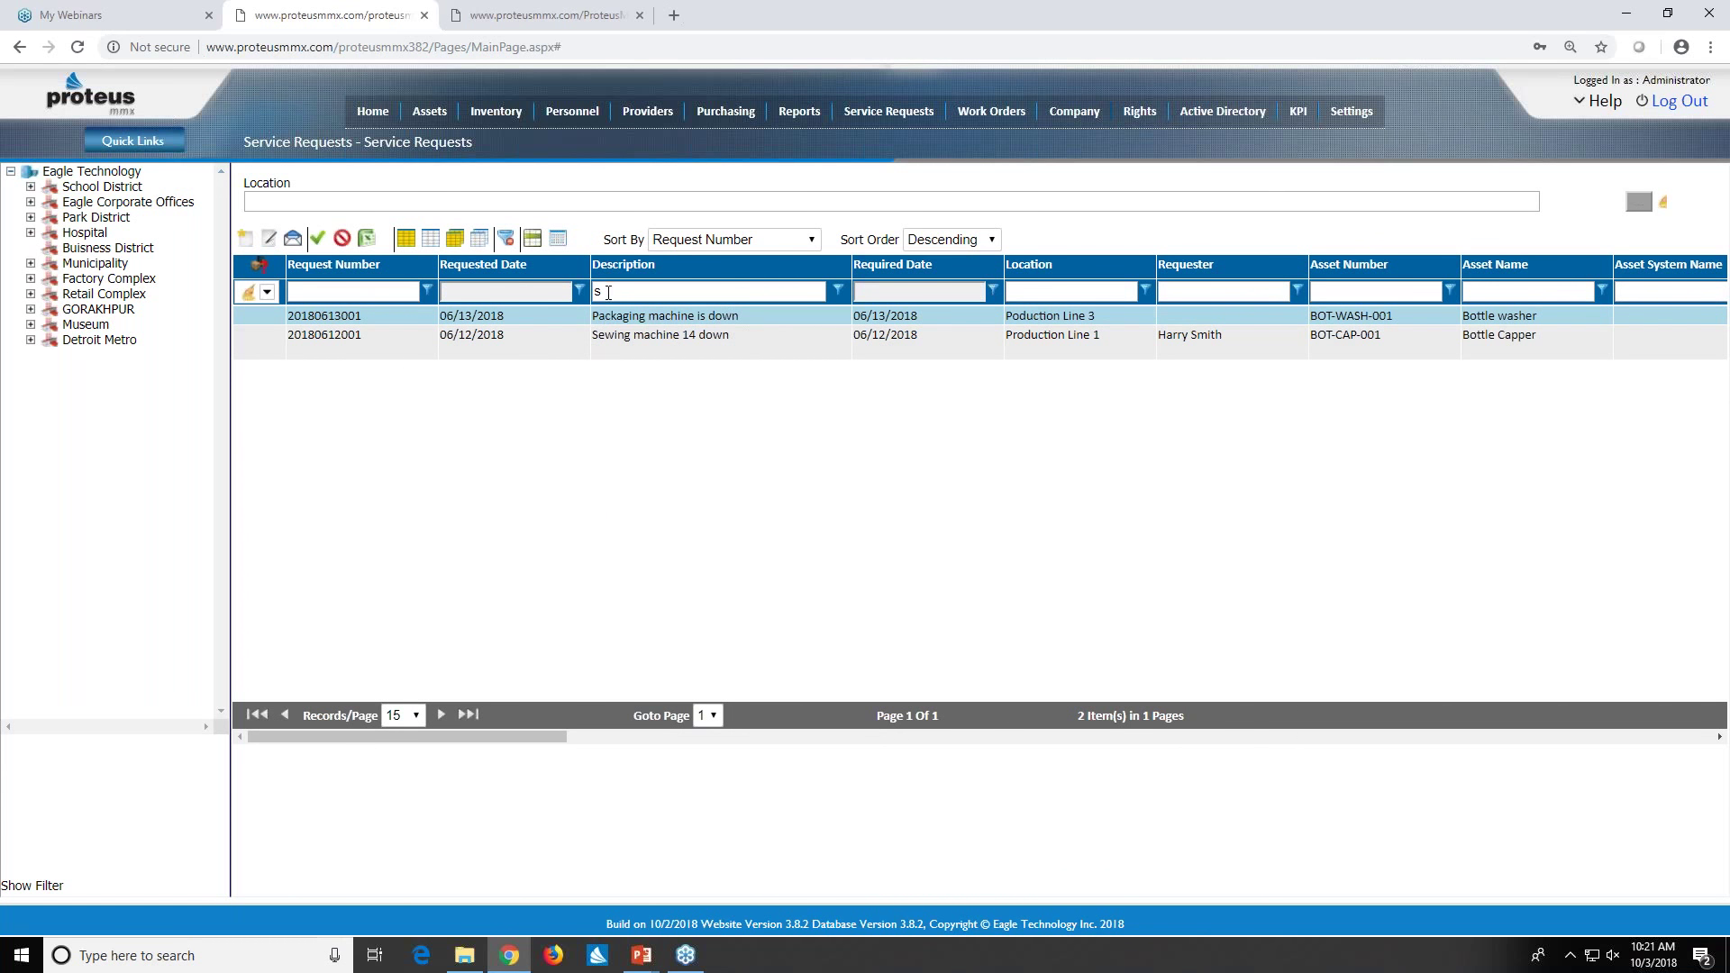
{"action": "left_click", "coordinate": [838, 290]}
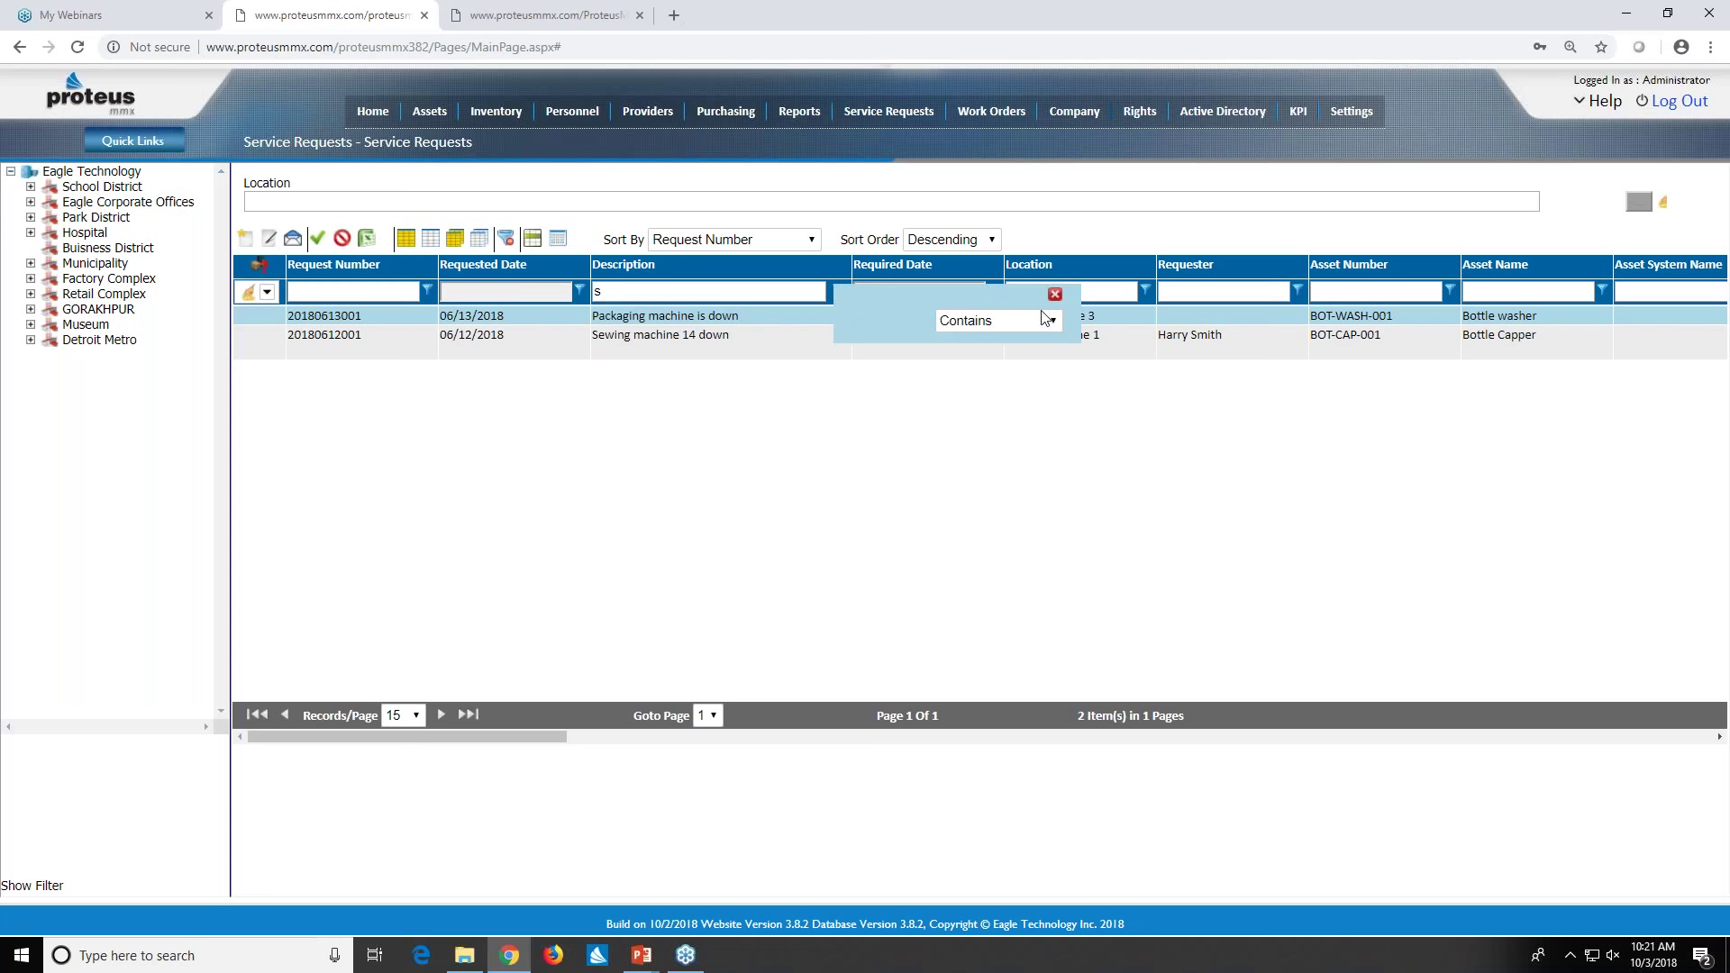
{"action": "left_click", "coordinate": [1060, 327]}
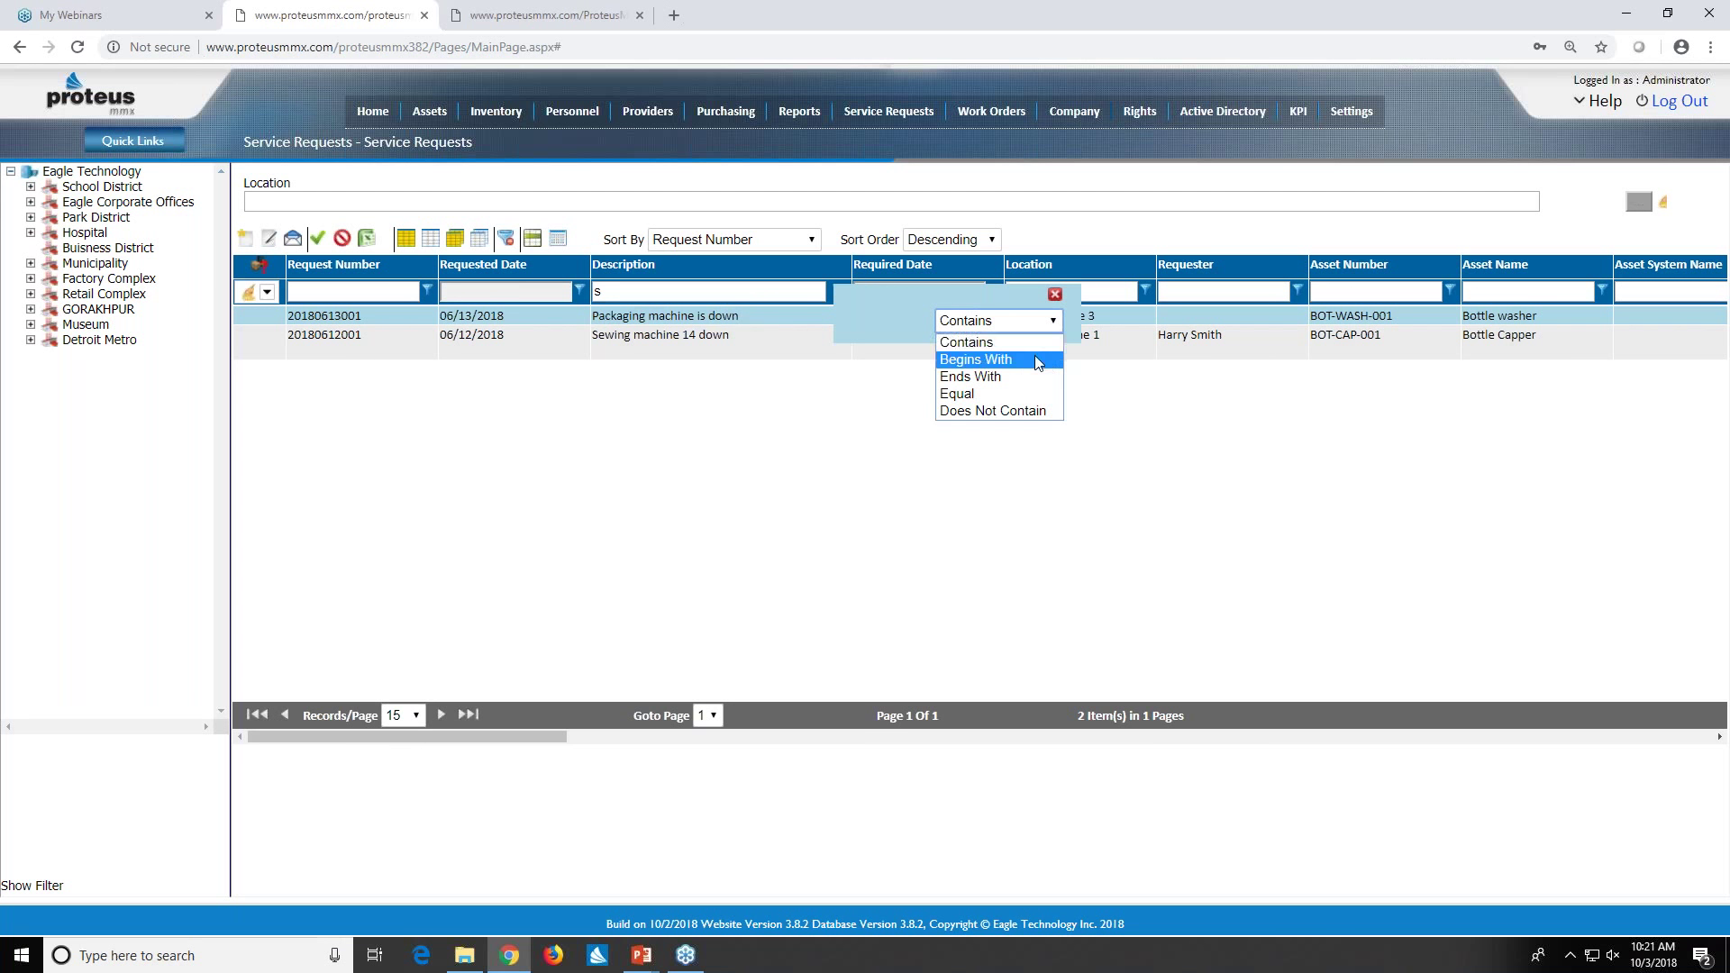
{"action": "left_click", "coordinate": [1036, 360]}
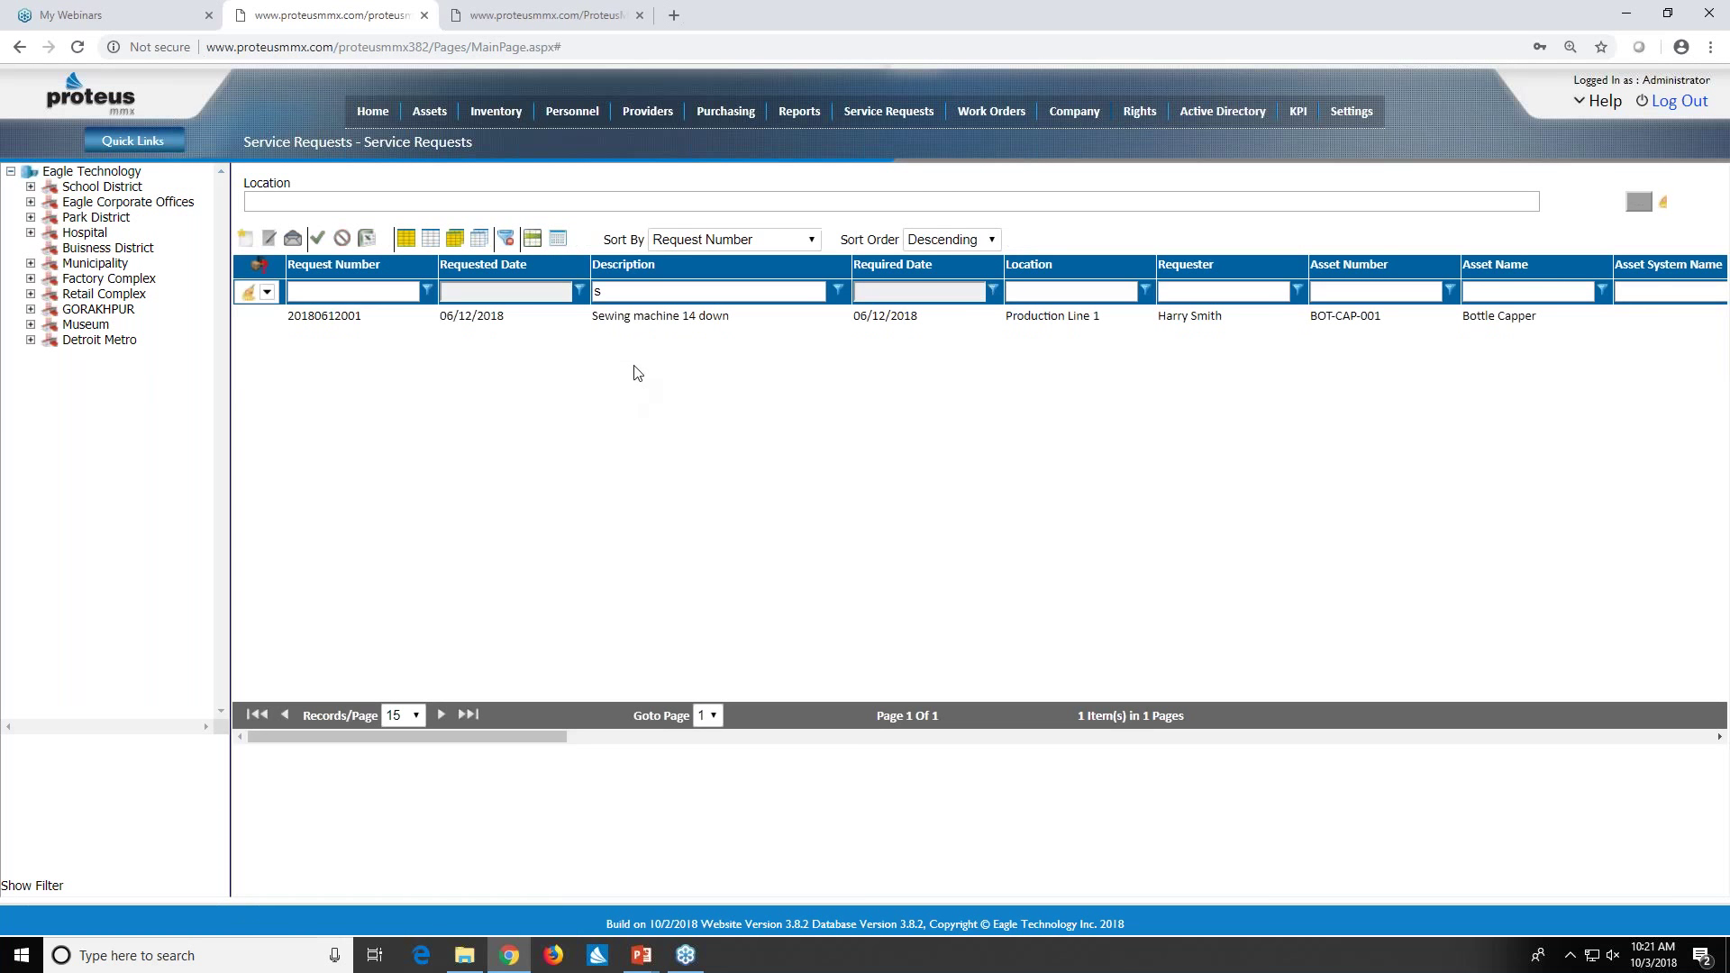
{"action": "left_click", "coordinate": [623, 294]}
{"action": "key", "text": "BackSpace"}
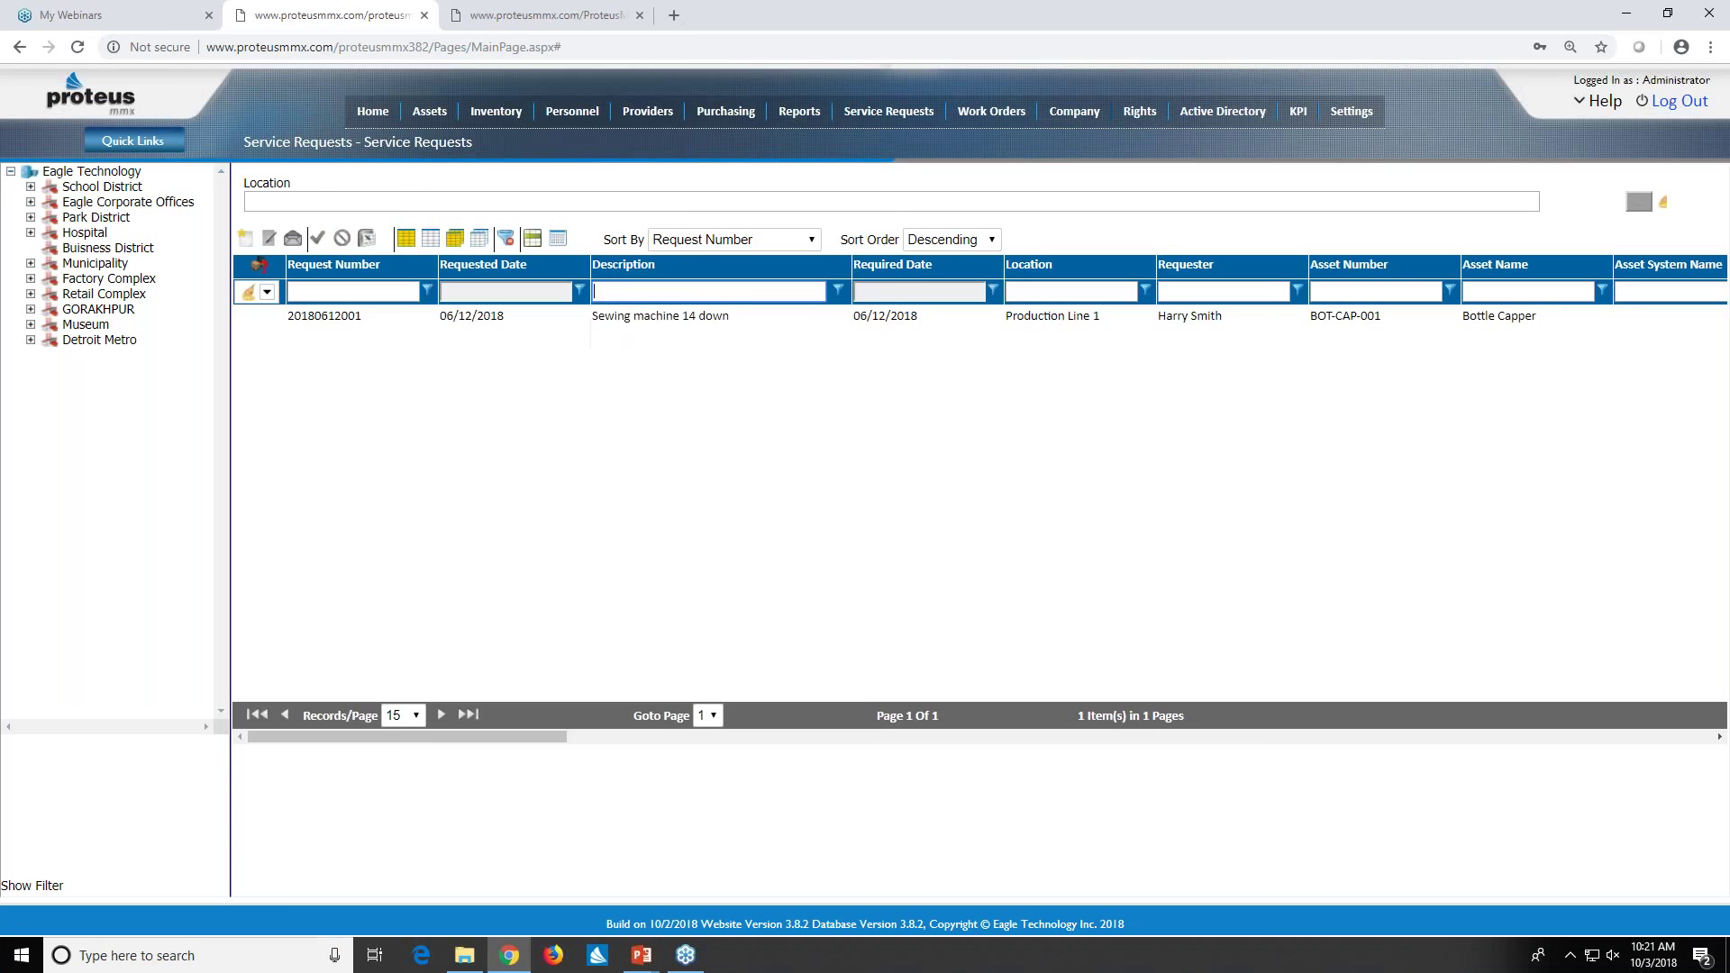
{"action": "key", "text": "Return"}
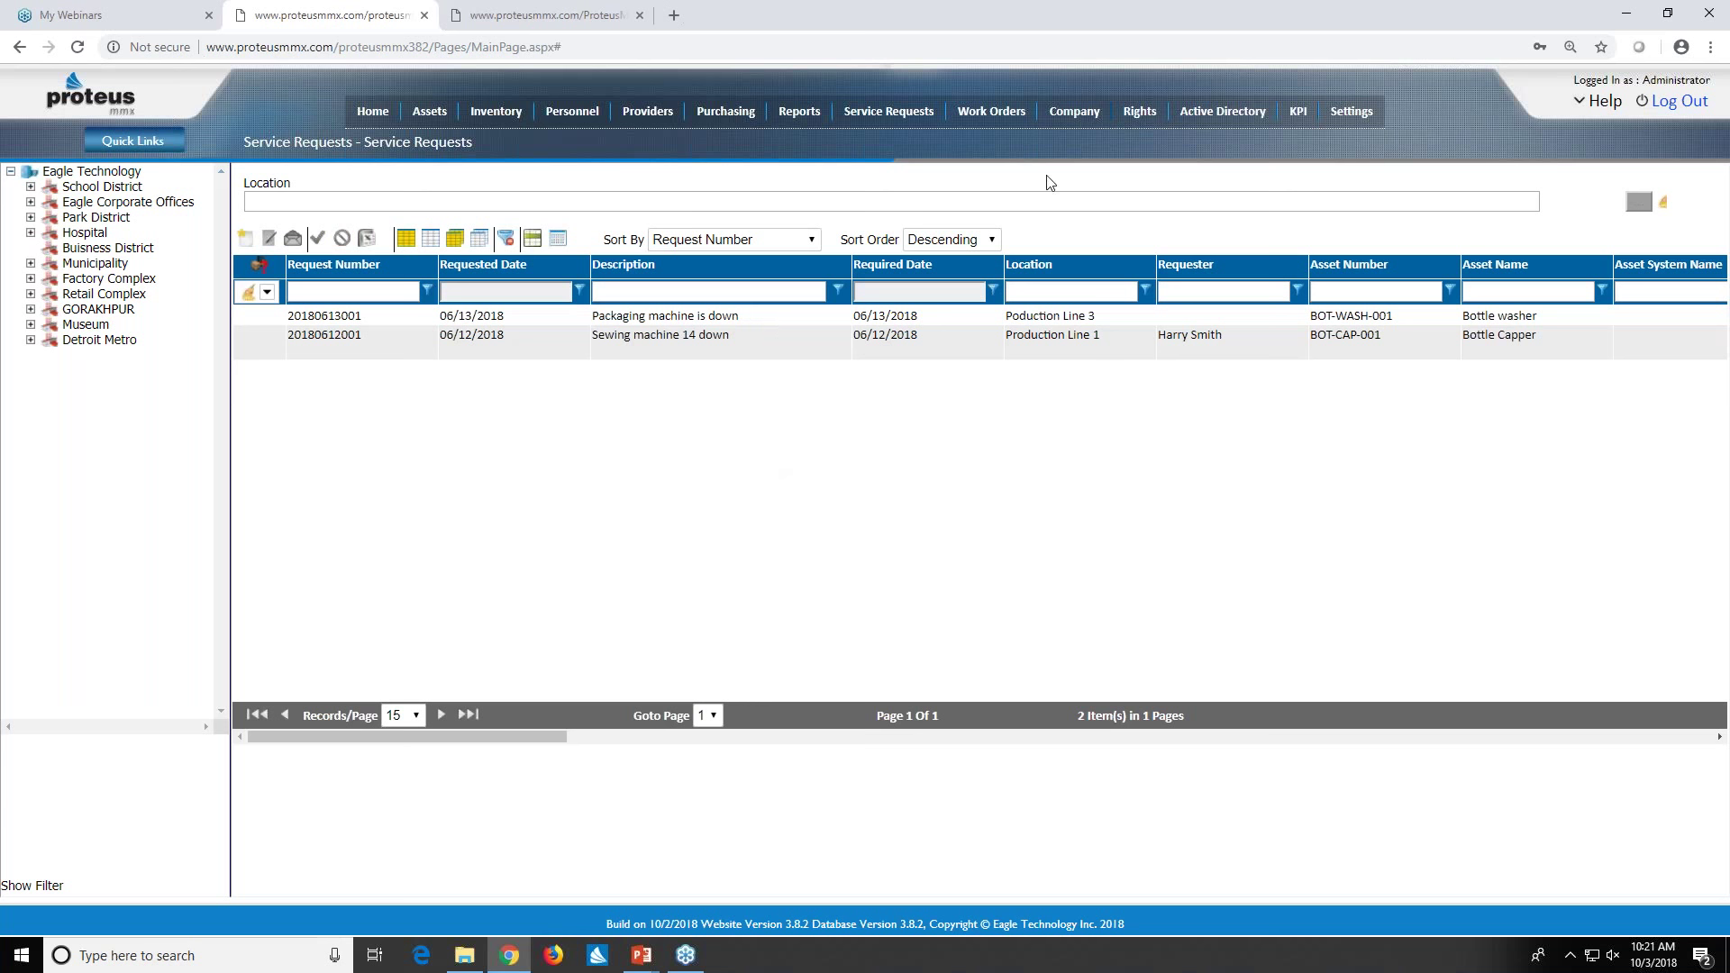
- Open the Work Orders list of 114 items, topped by 'Install Brass Plate'
{"action": "mouse_move", "coordinate": [1007, 118]}
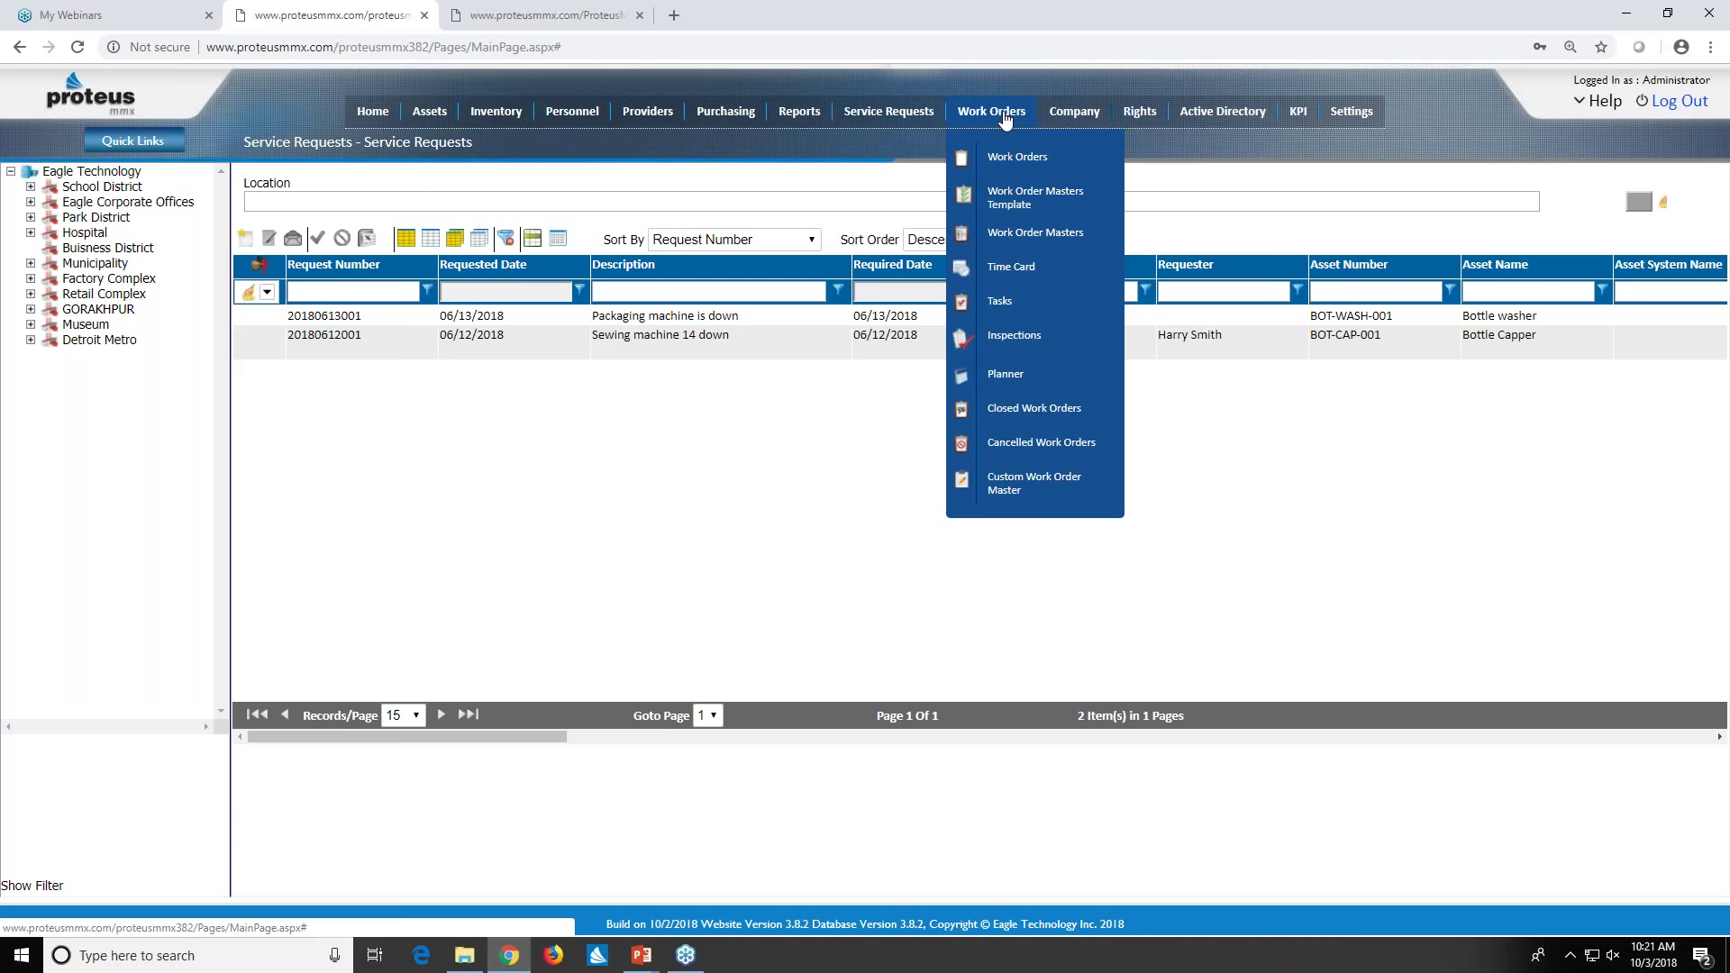
{"action": "left_click", "coordinate": [1028, 166]}
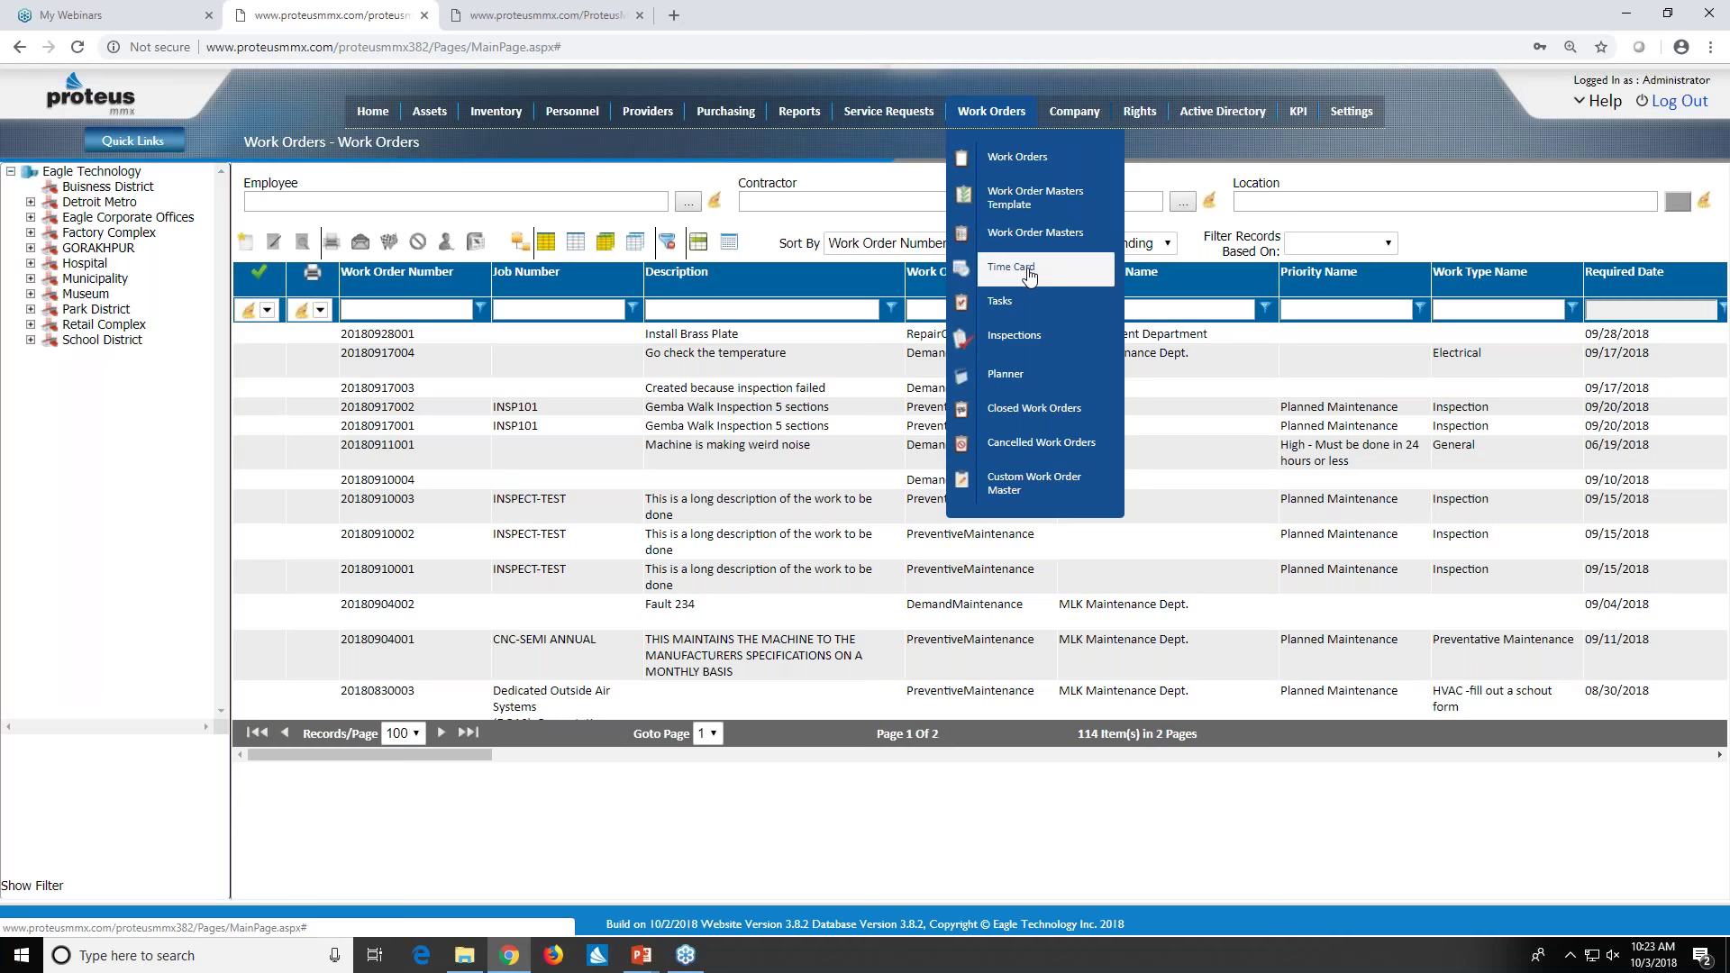
- View employee 2's three tasks on the Time Card, then open the Inspections list
{"action": "left_click", "coordinate": [1027, 275]}
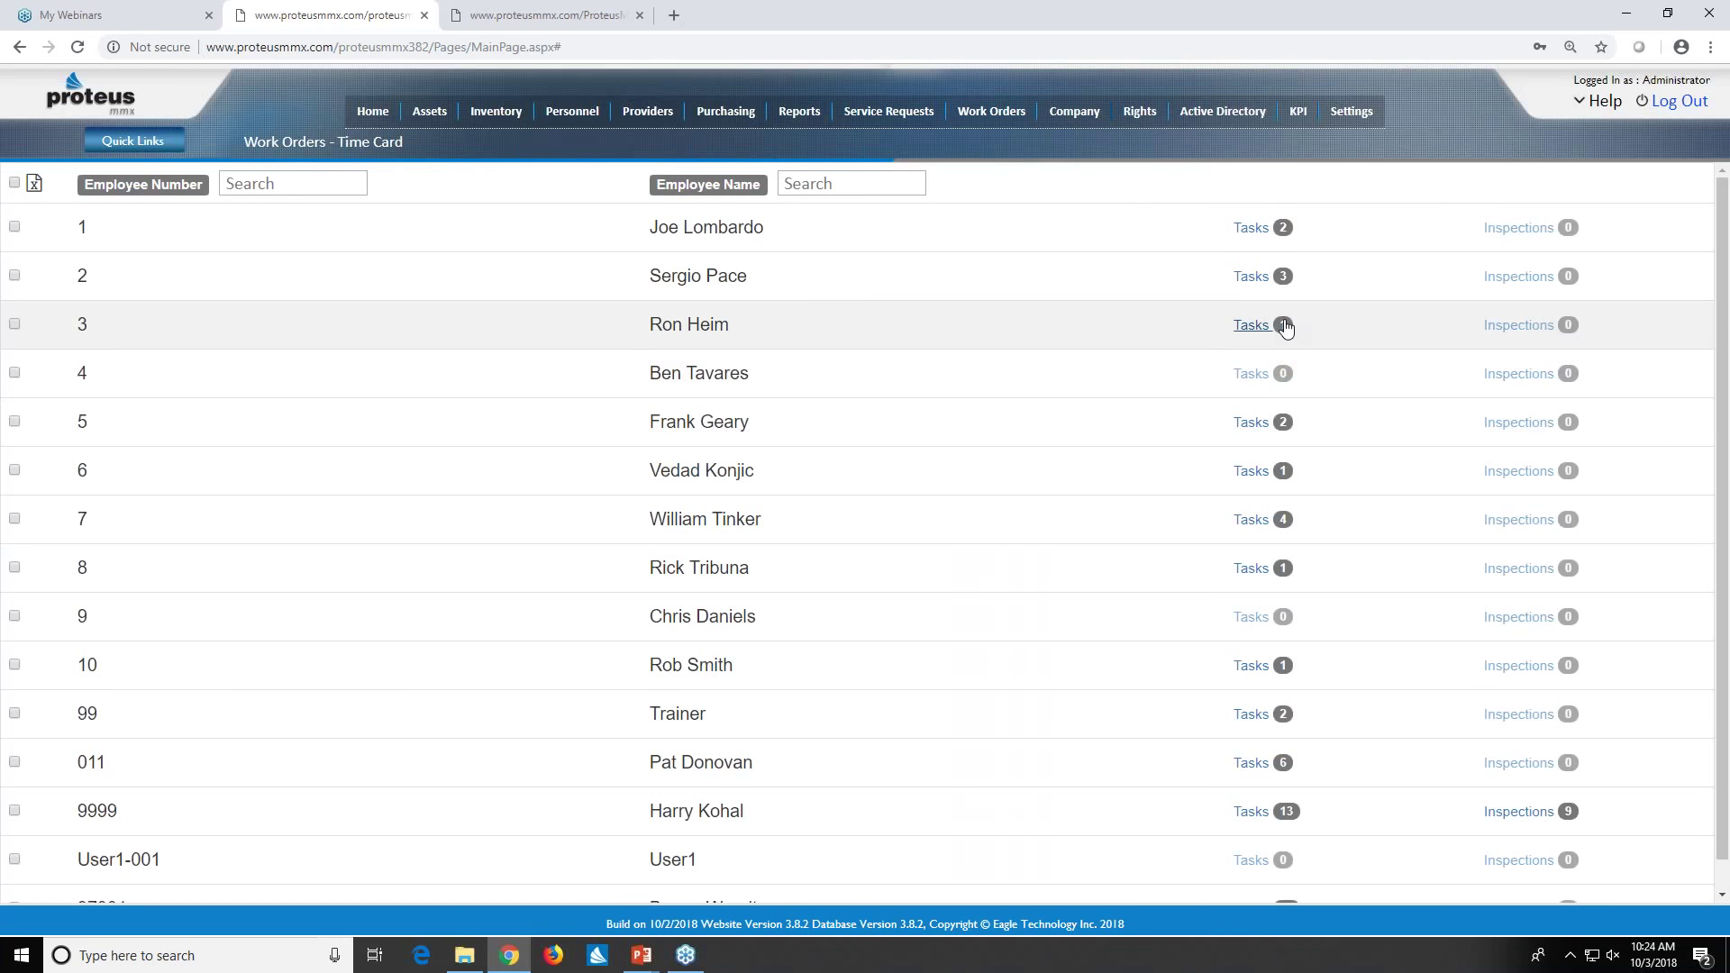
{"action": "left_click", "coordinate": [1286, 287]}
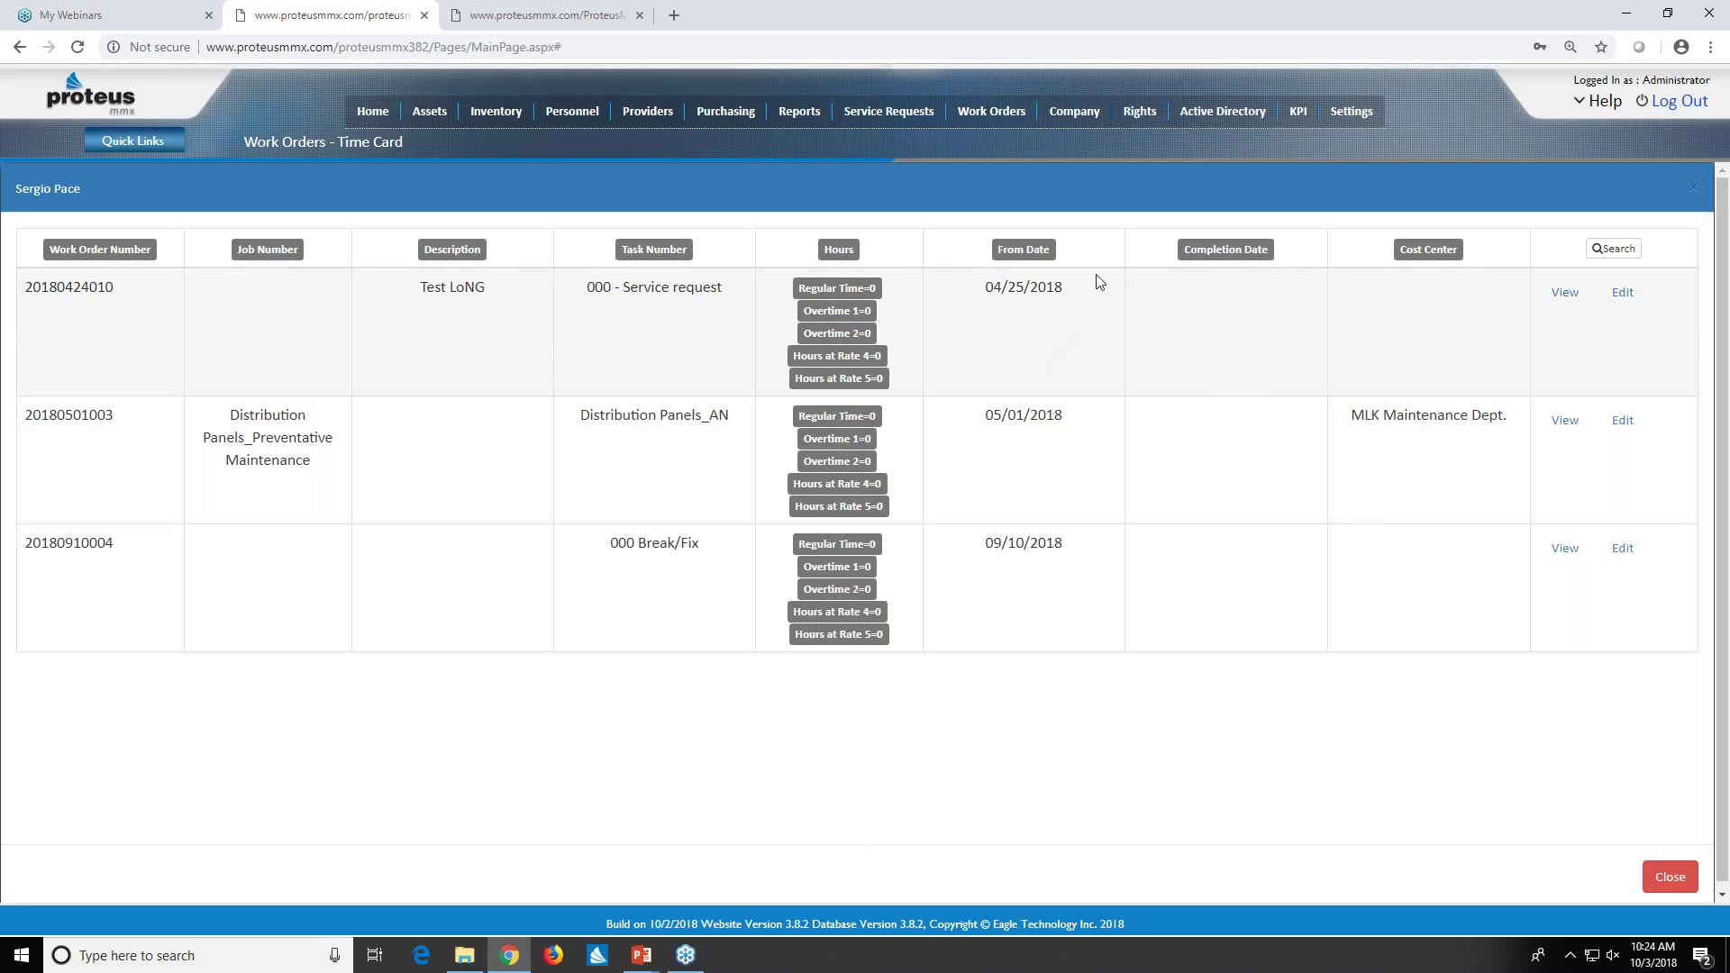
{"action": "left_click", "coordinate": [991, 110]}
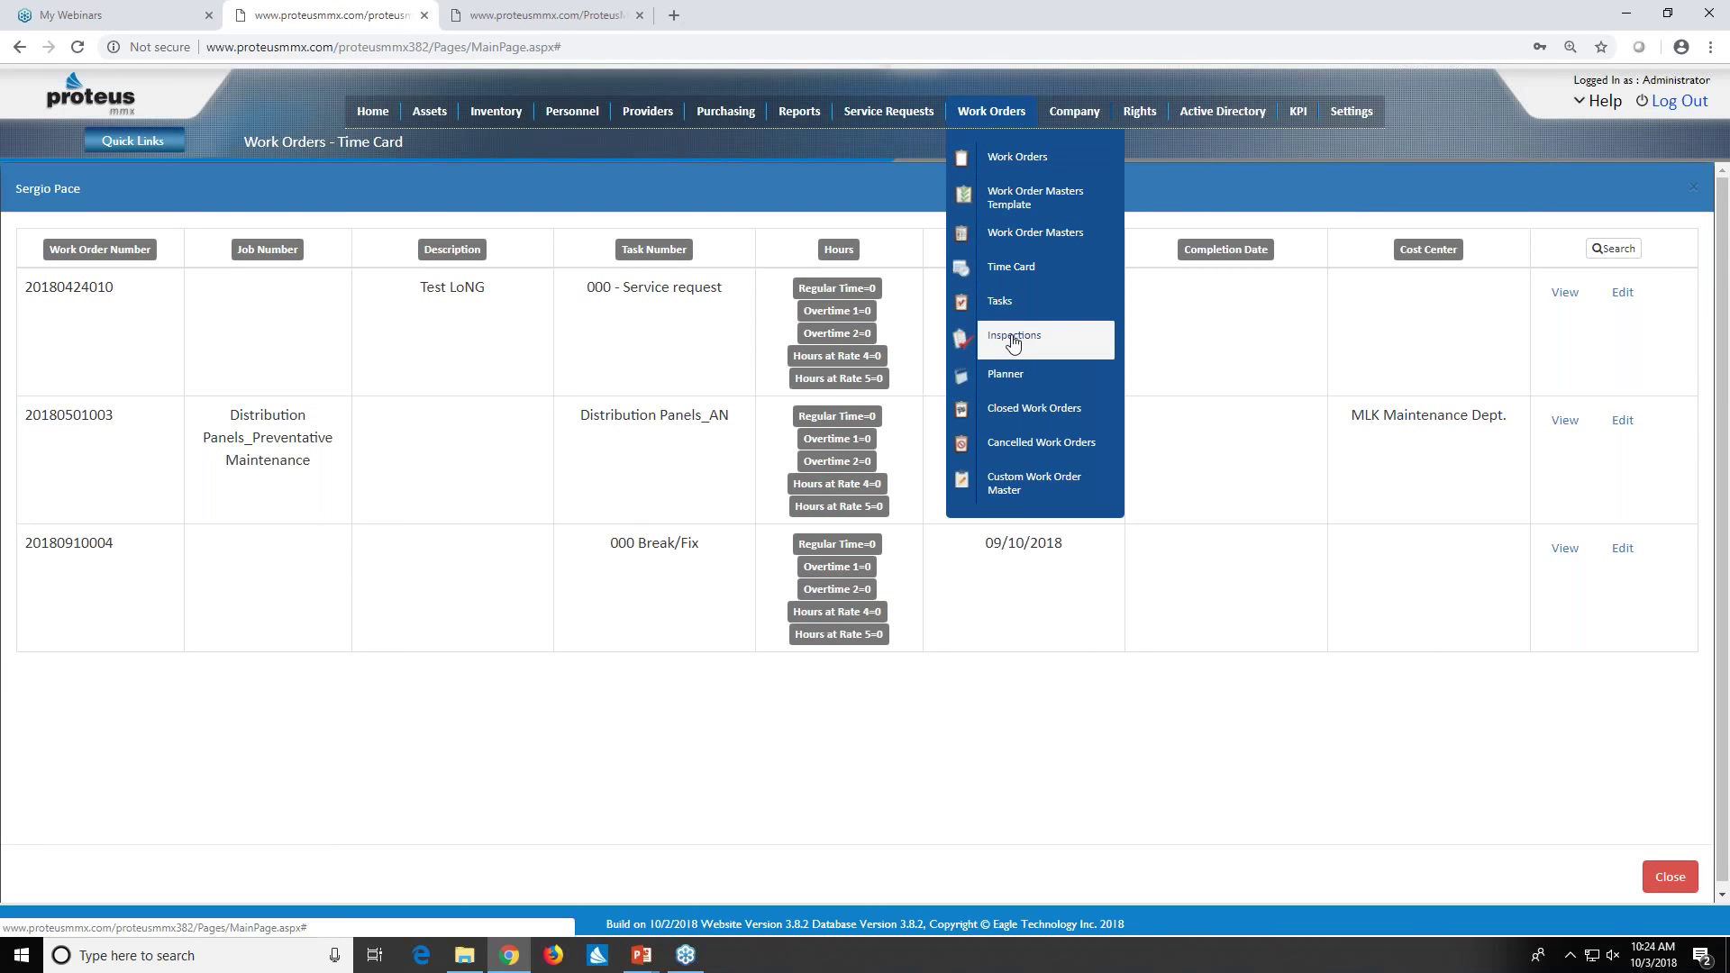
{"action": "left_click", "coordinate": [1013, 341]}
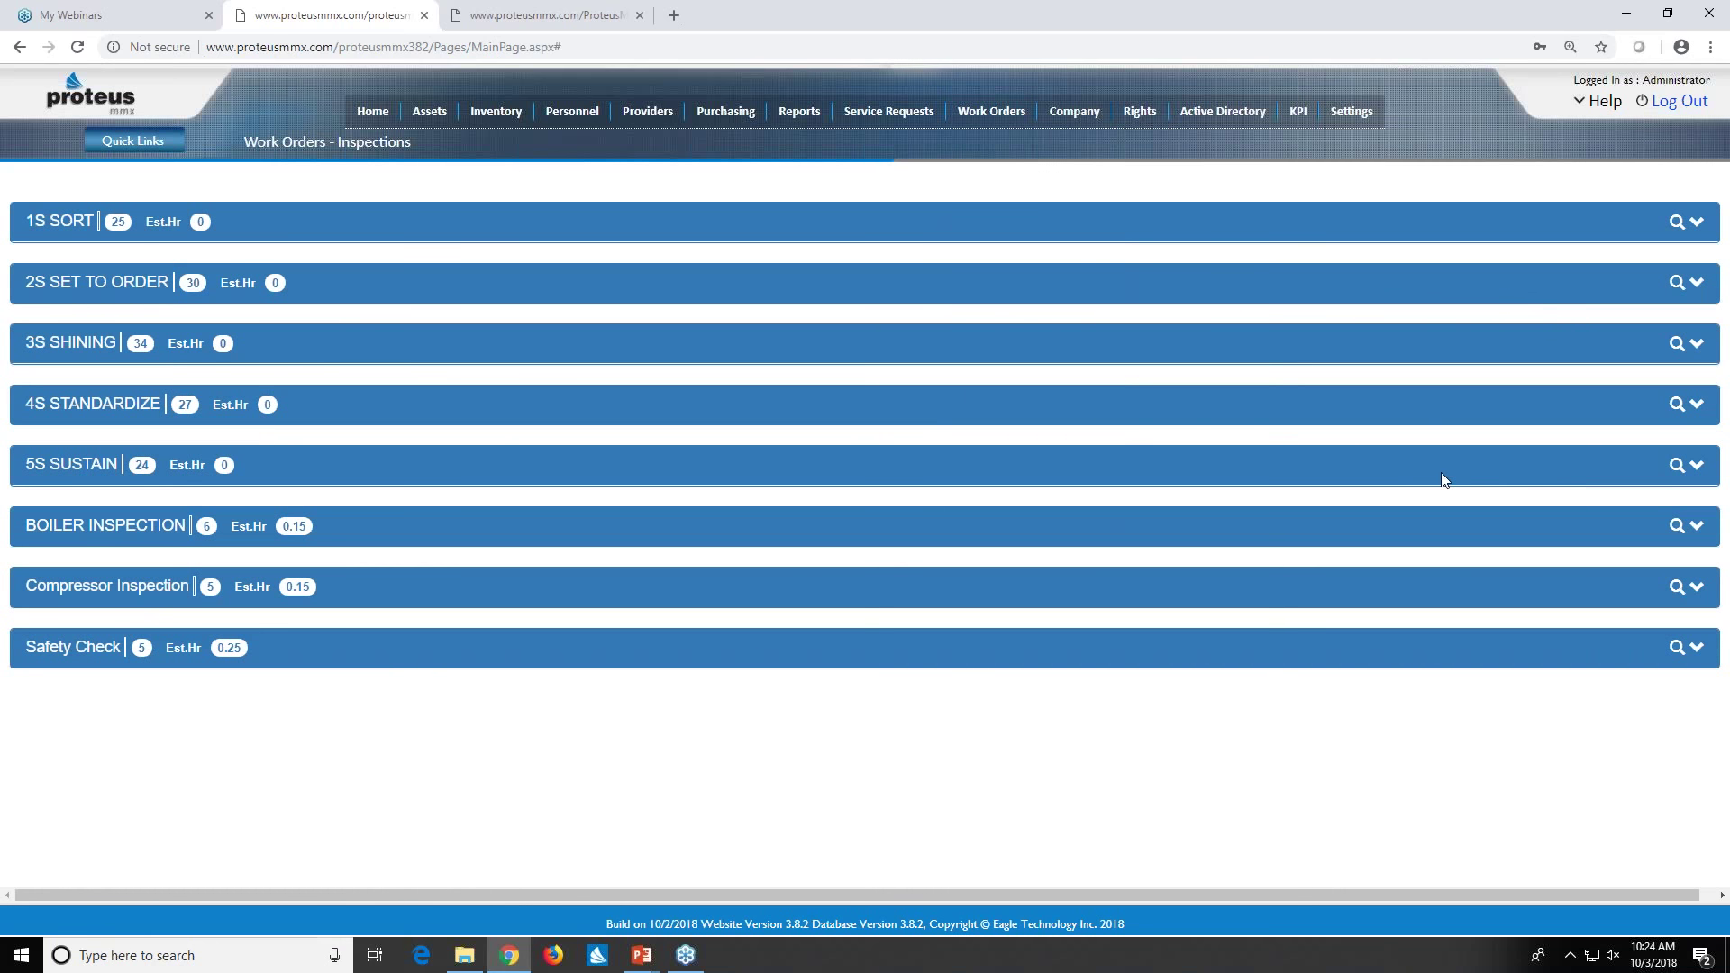
{"action": "left_click", "coordinate": [1698, 588]}
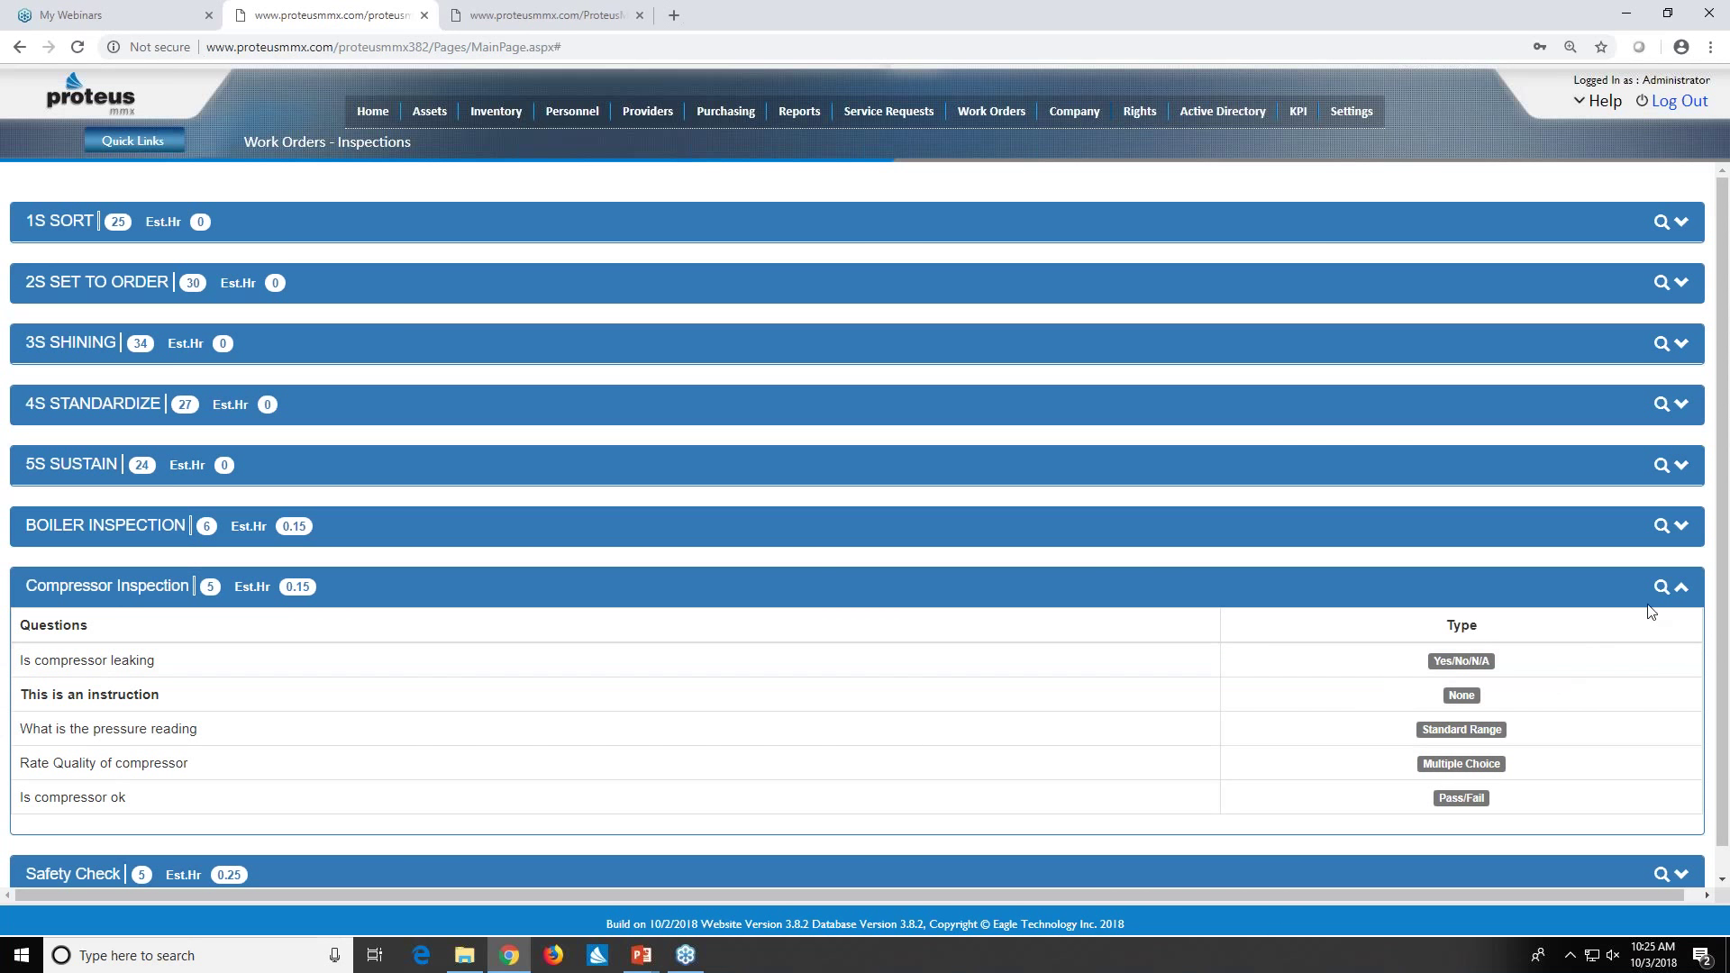
{"action": "left_click", "coordinate": [1685, 590]}
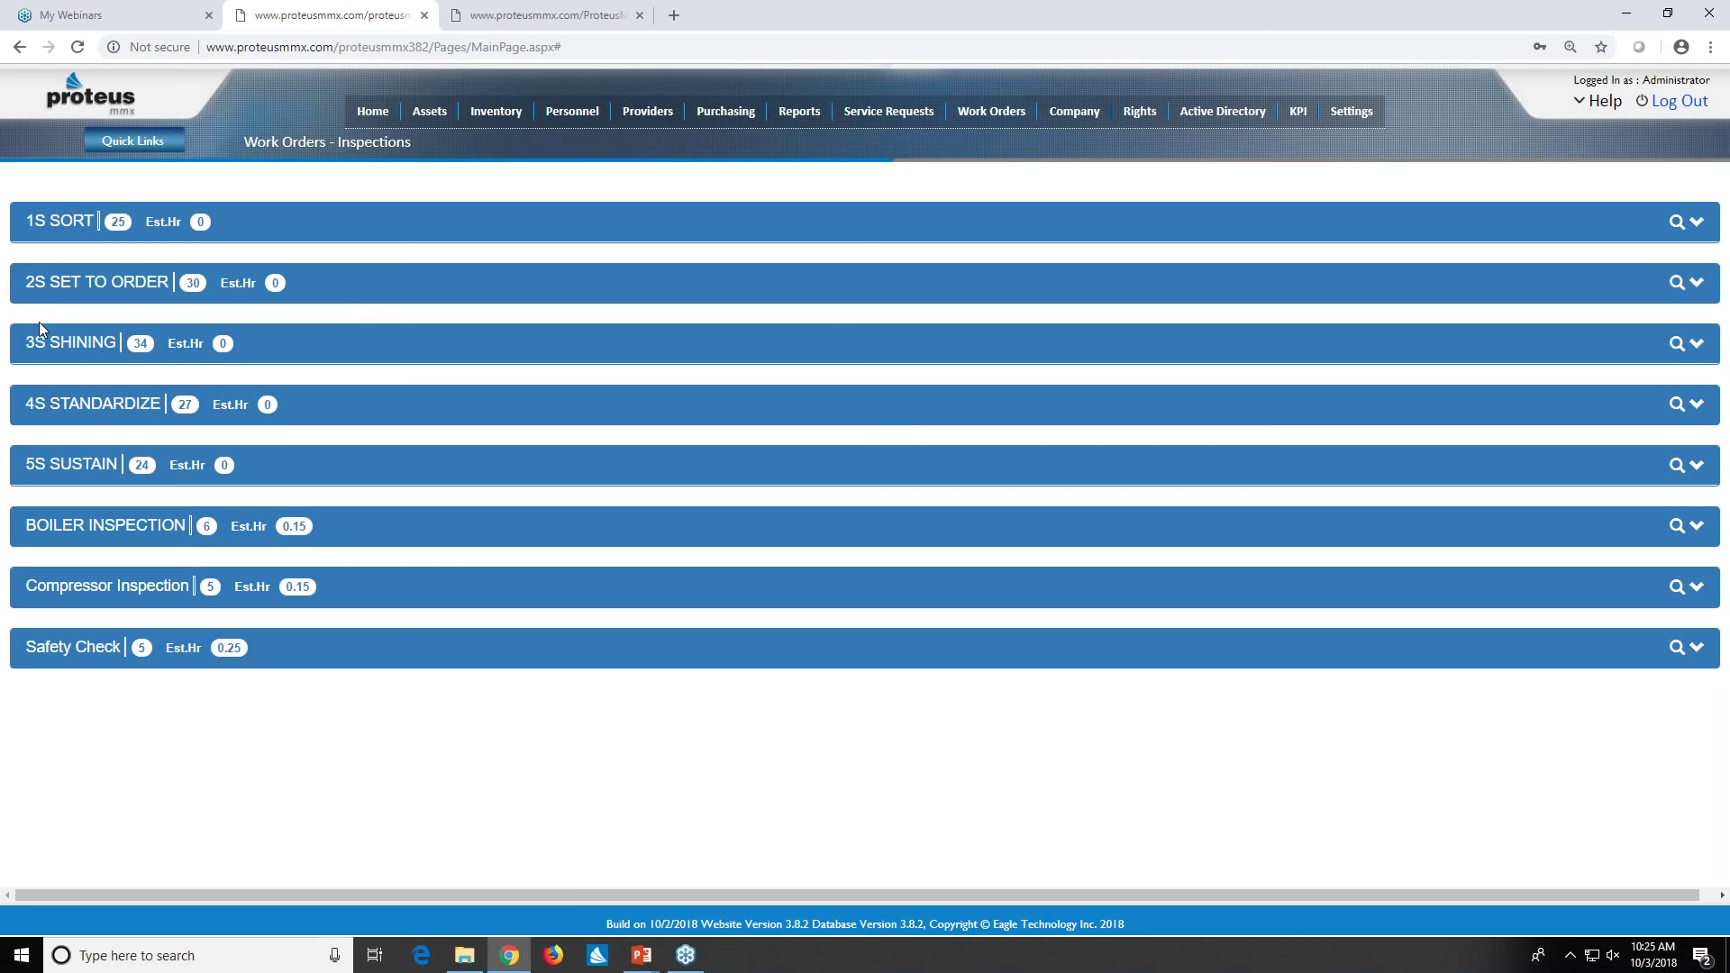
{"action": "left_click", "coordinate": [1695, 225]}
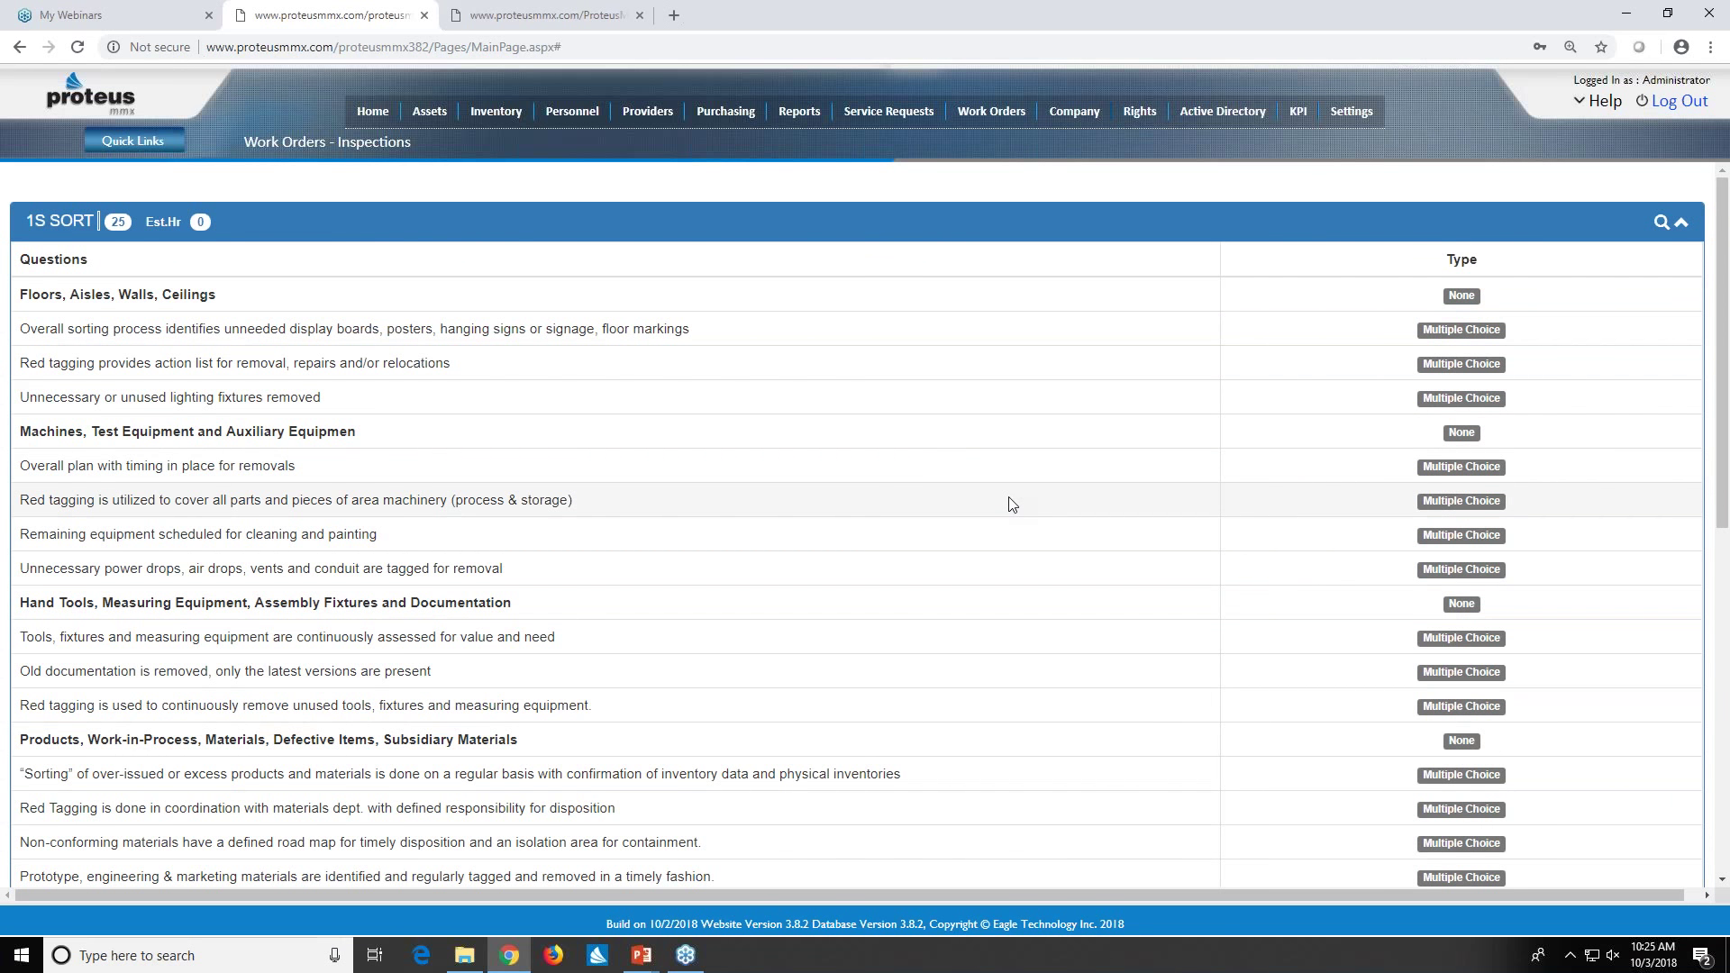
{"action": "scroll", "coordinate": [1012, 505], "scroll_direction": "down", "scroll_amount": 4}
{"action": "scroll", "coordinate": [1012, 505], "scroll_direction": "up", "scroll_amount": 1}
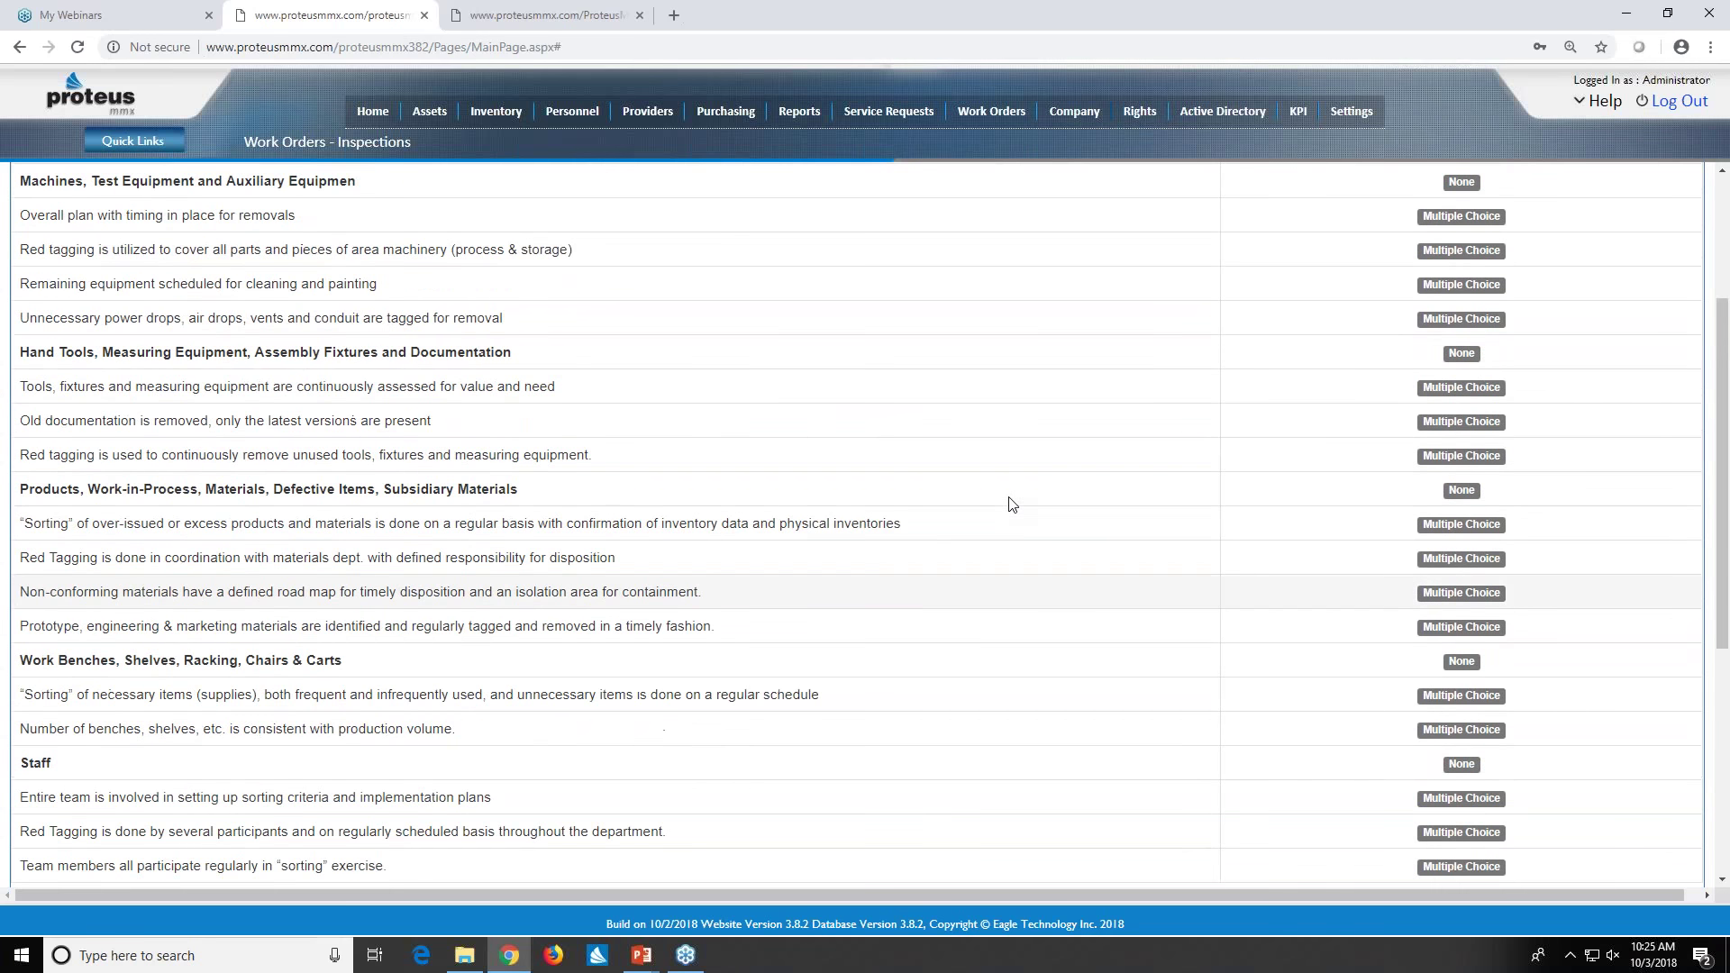
{"action": "scroll", "coordinate": [1013, 505], "scroll_direction": "down", "scroll_amount": 5}
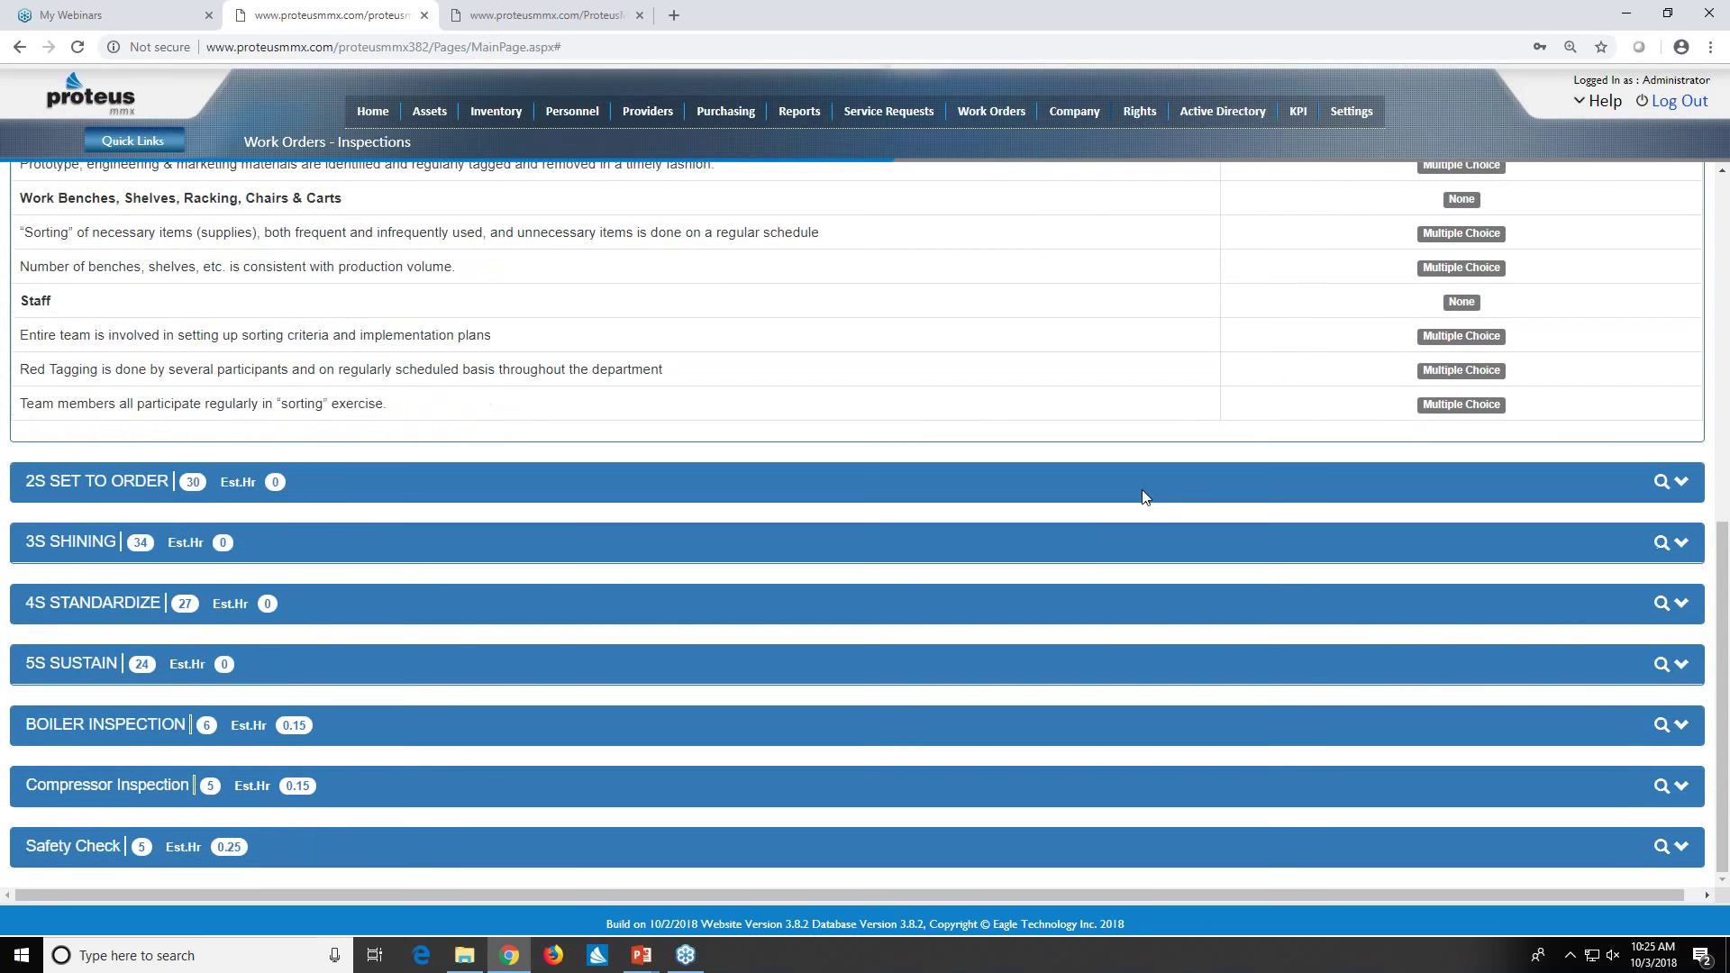
{"action": "scroll", "coordinate": [1186, 548], "scroll_direction": "up", "scroll_amount": 6}
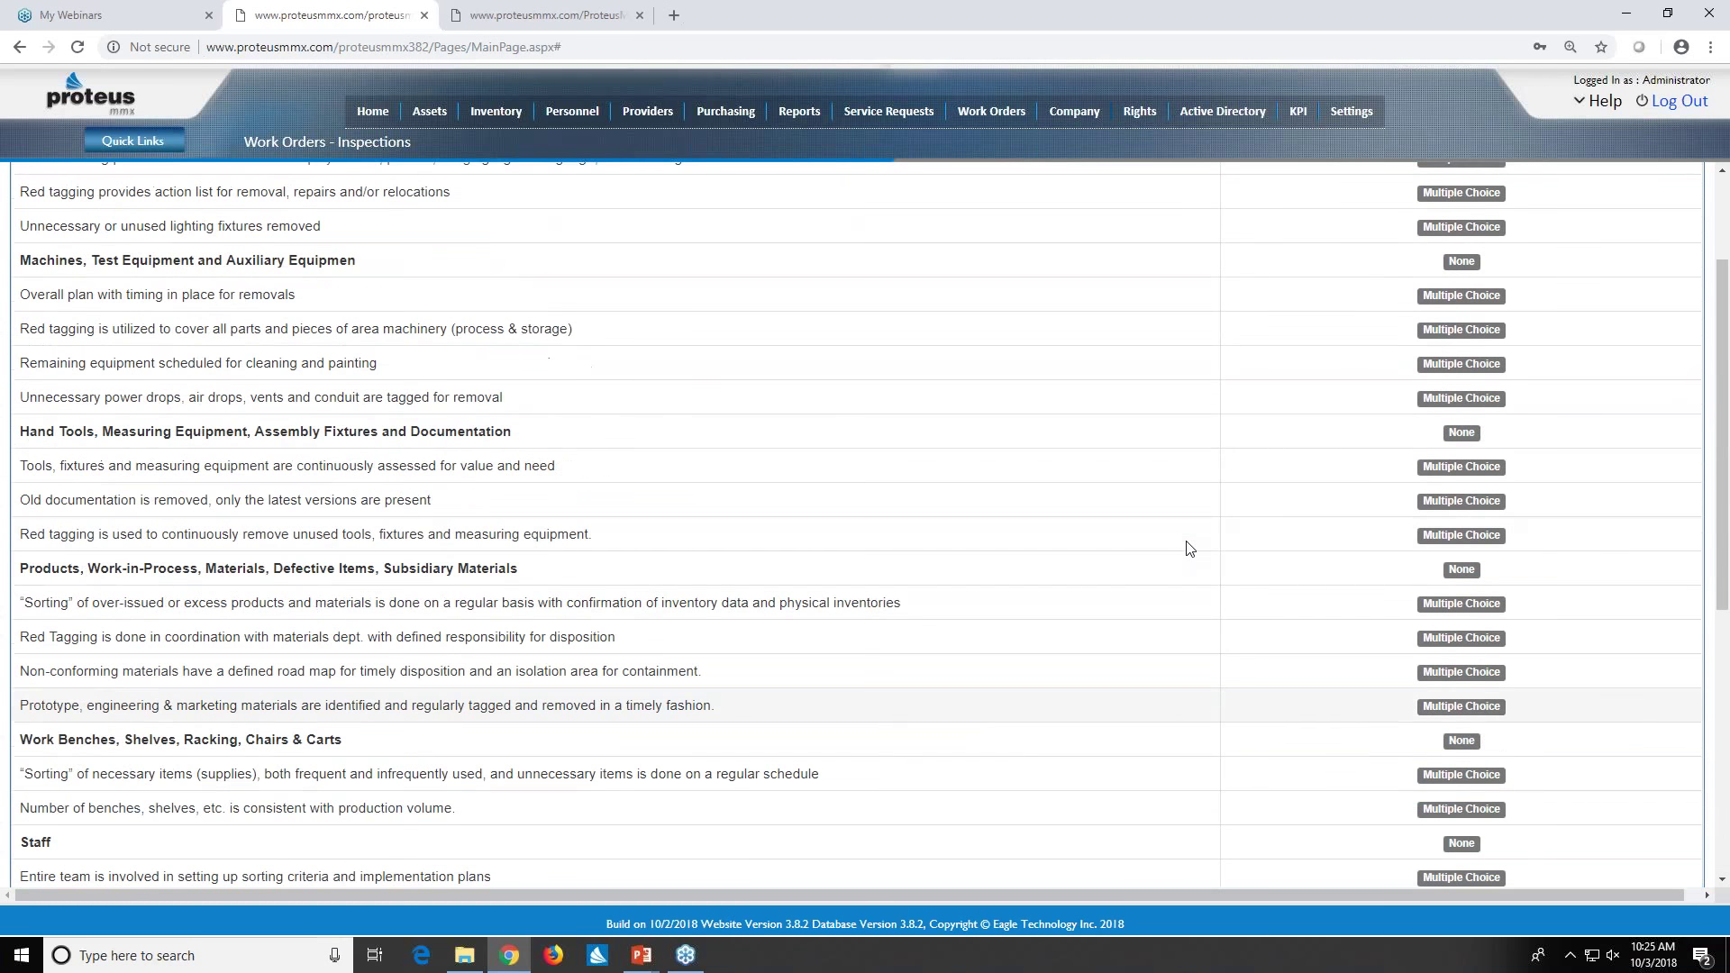
{"action": "scroll", "coordinate": [1186, 547], "scroll_direction": "up", "scroll_amount": 2}
{"action": "left_click", "coordinate": [1681, 224]}
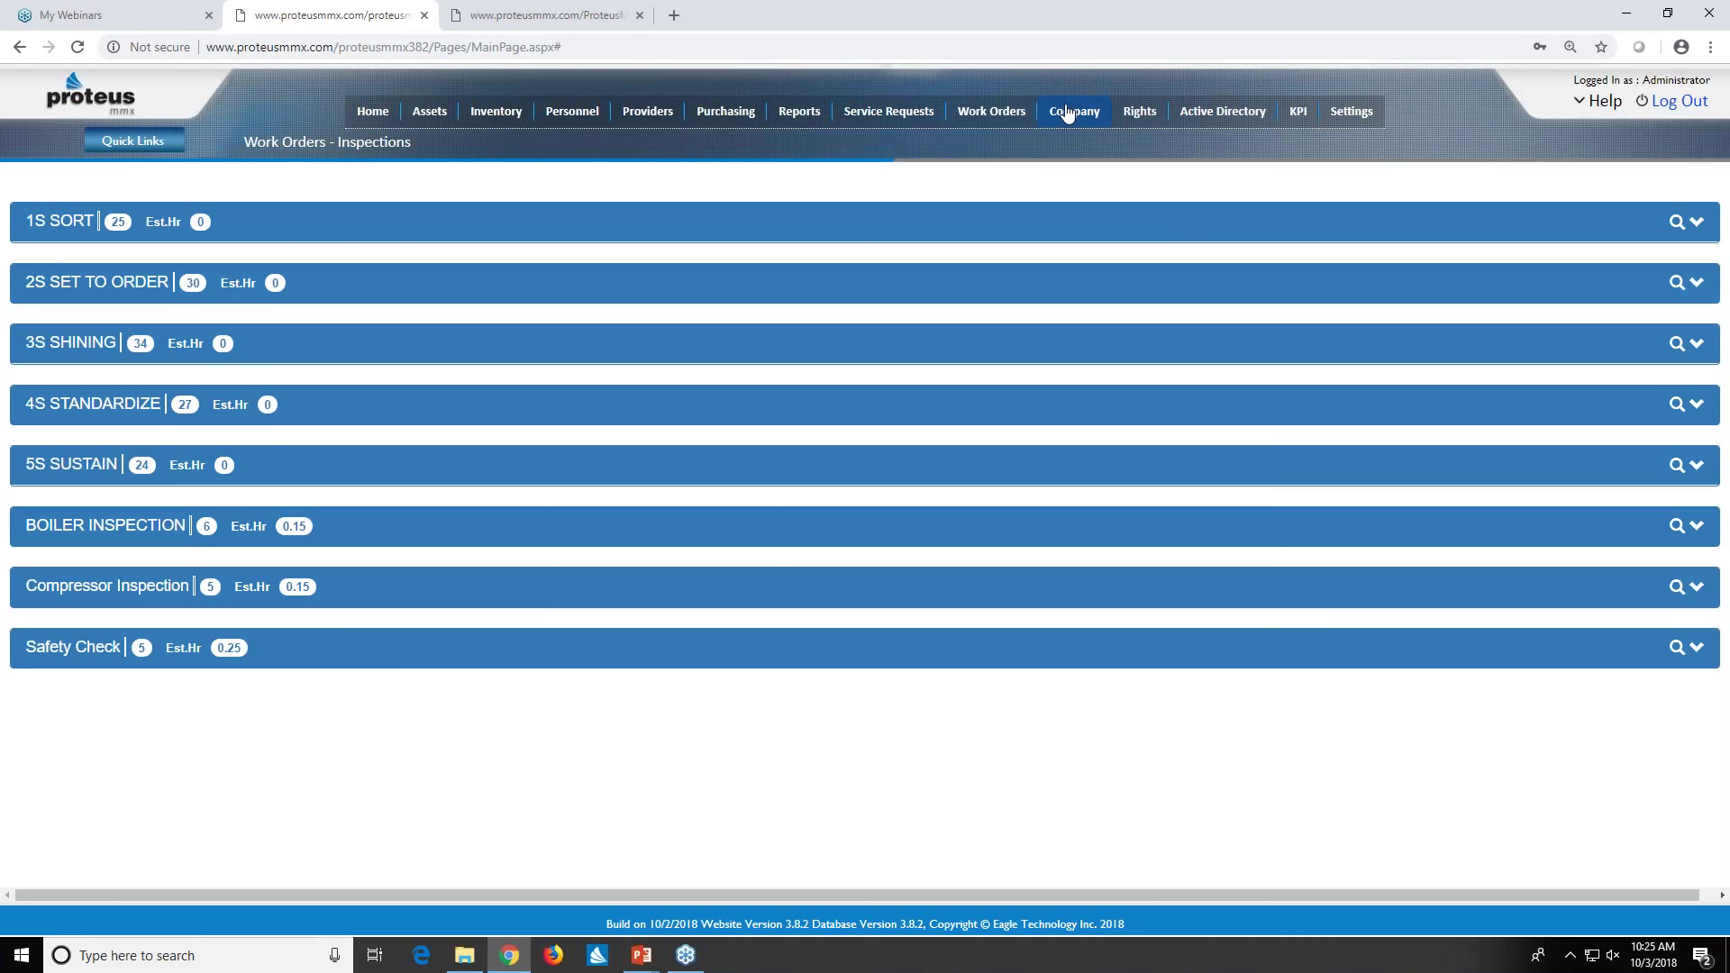
{"action": "left_click", "coordinate": [545, 15]}
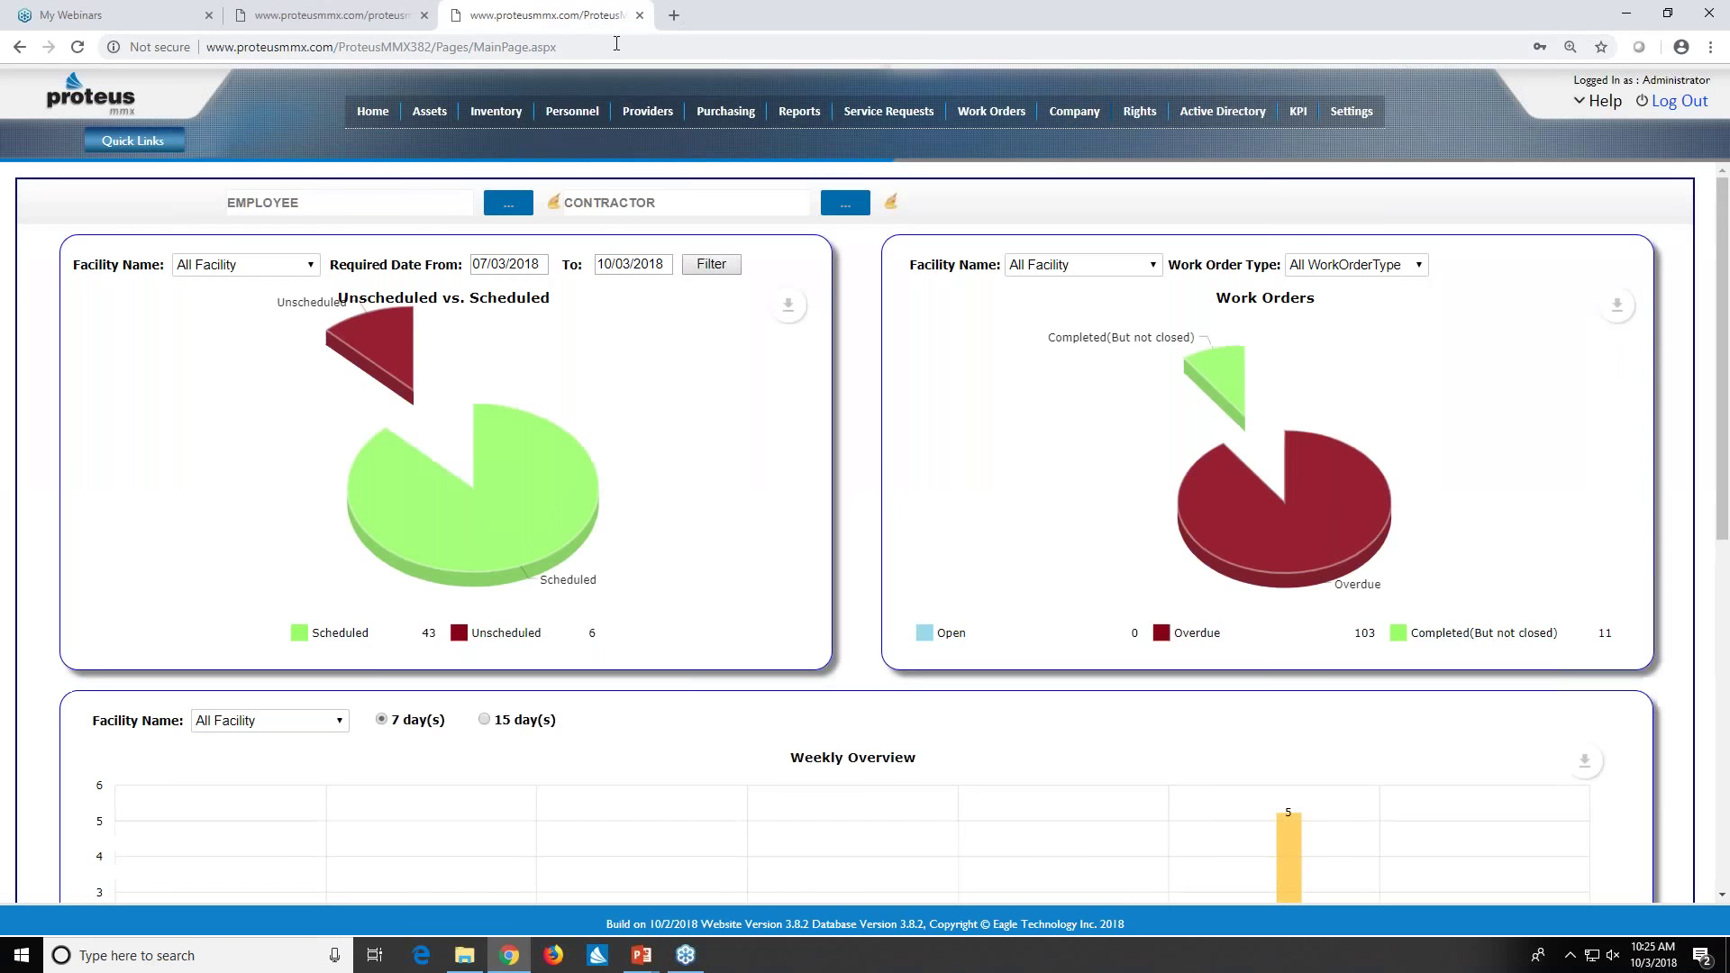
- Return to the Inspections list and show the Work Orders Planner submenu
{"action": "left_click", "coordinate": [323, 19]}
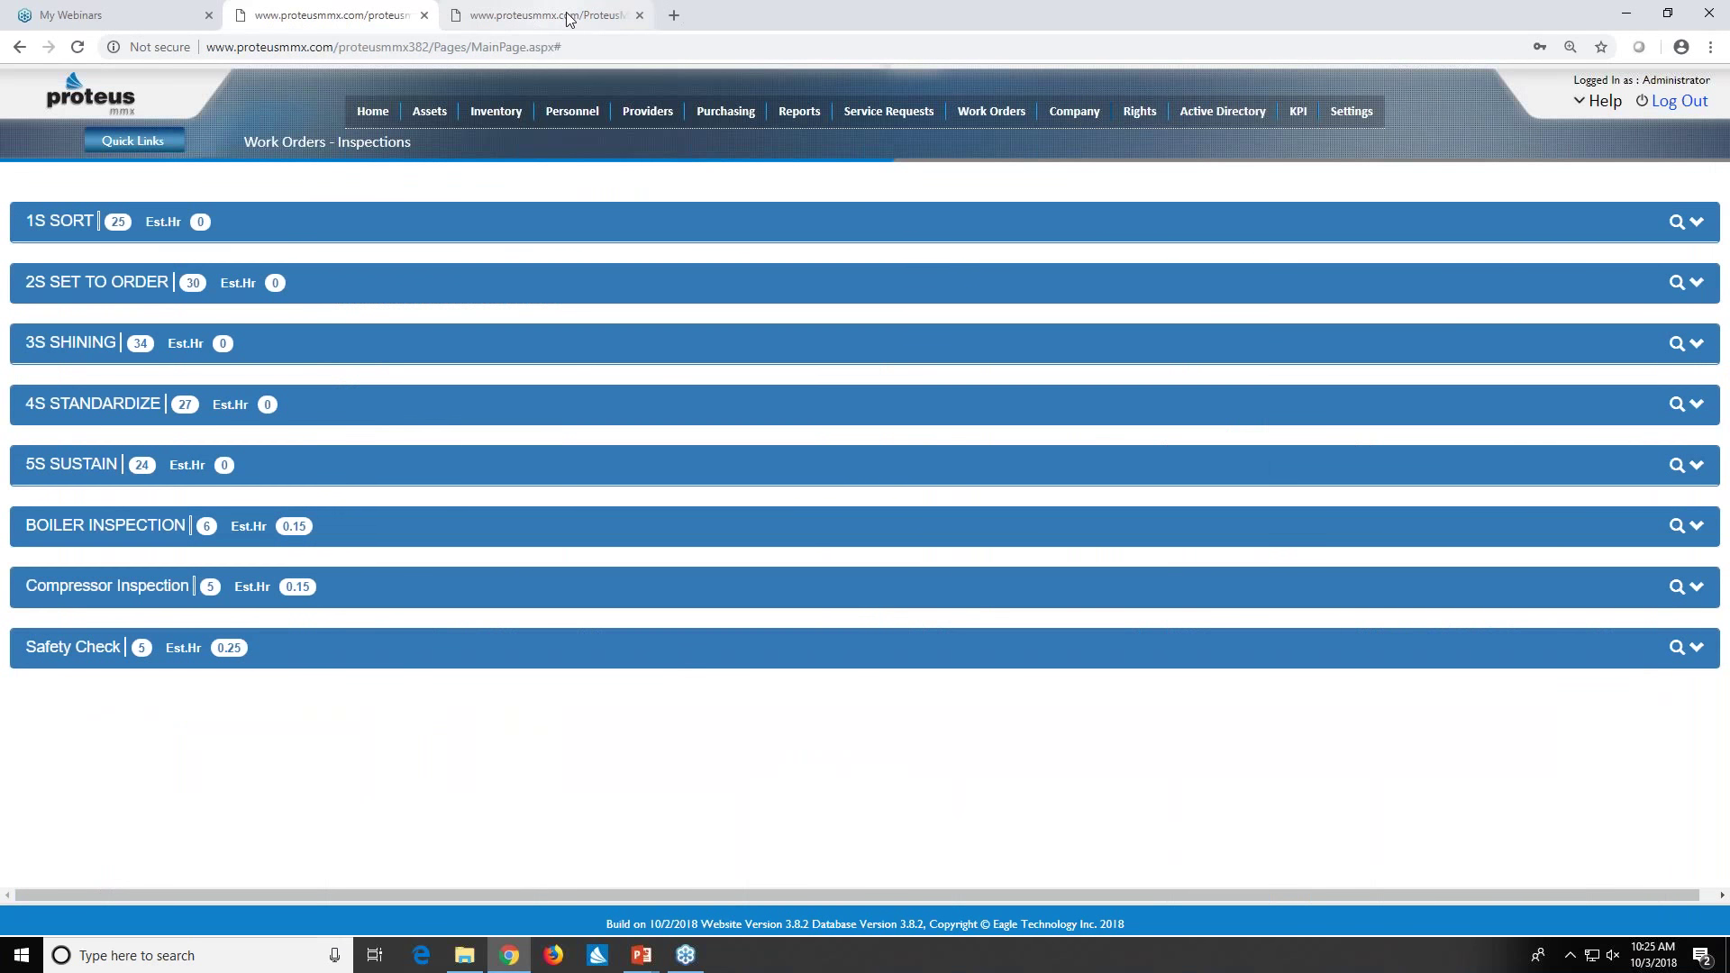
{"action": "left_click", "coordinate": [560, 18]}
{"action": "left_click", "coordinate": [329, 16]}
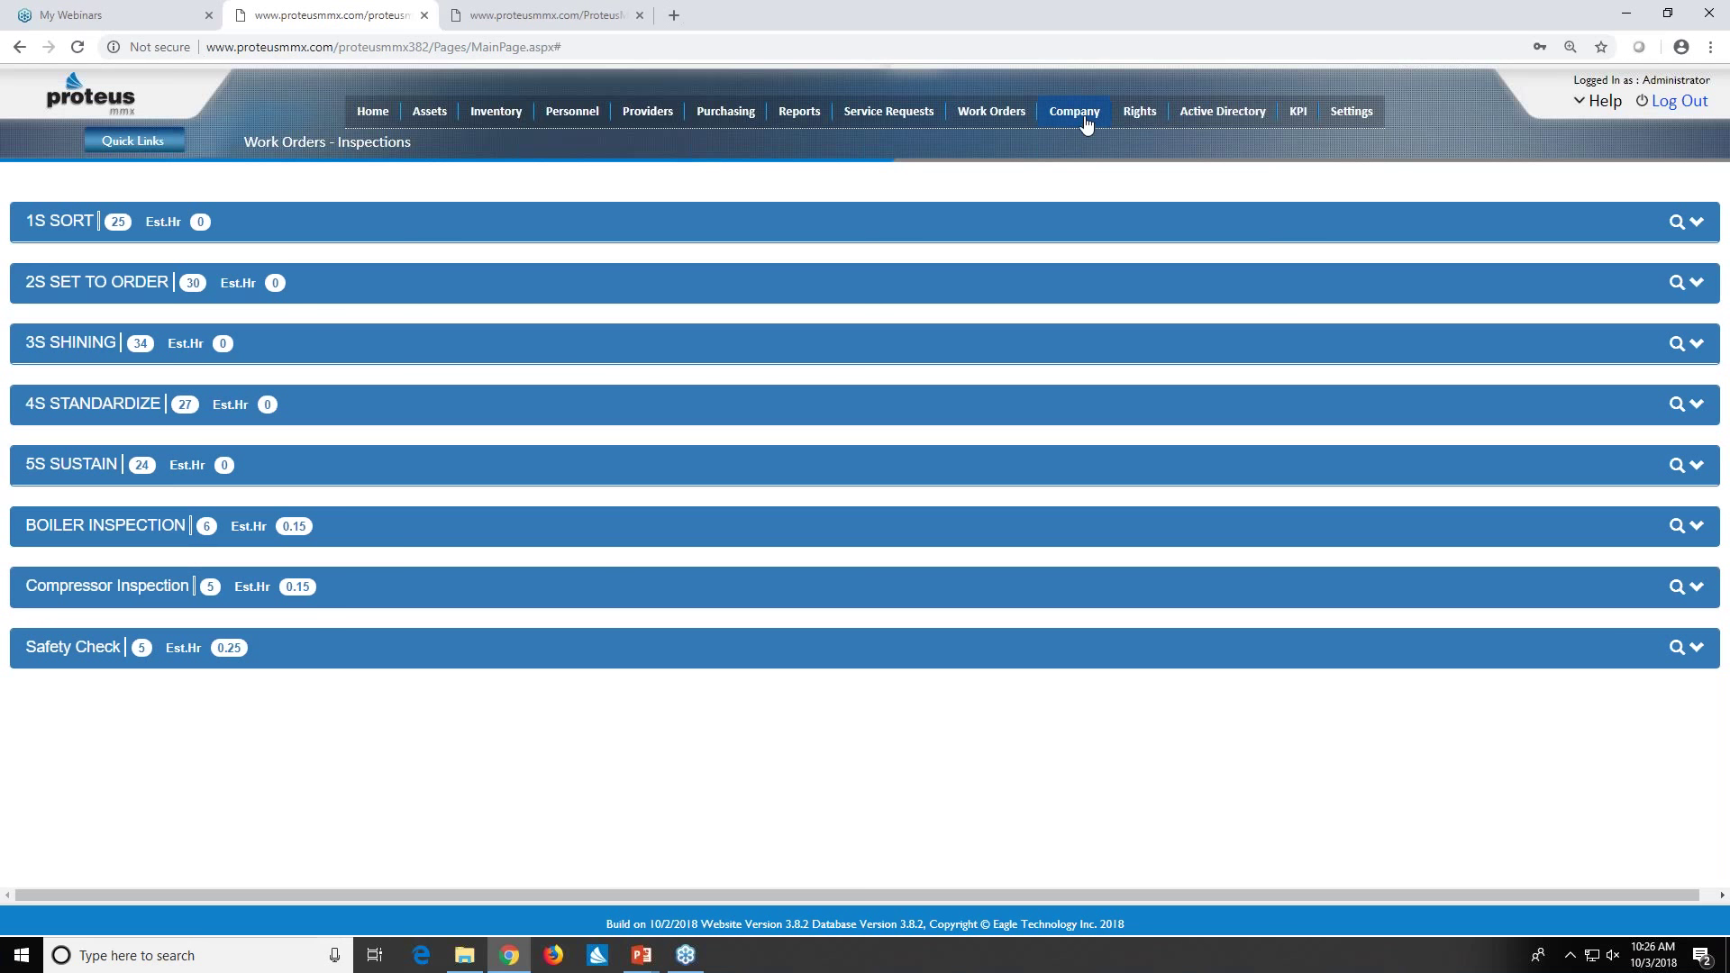
{"action": "mouse_move", "coordinate": [1081, 122]}
{"action": "mouse_move", "coordinate": [1018, 115]}
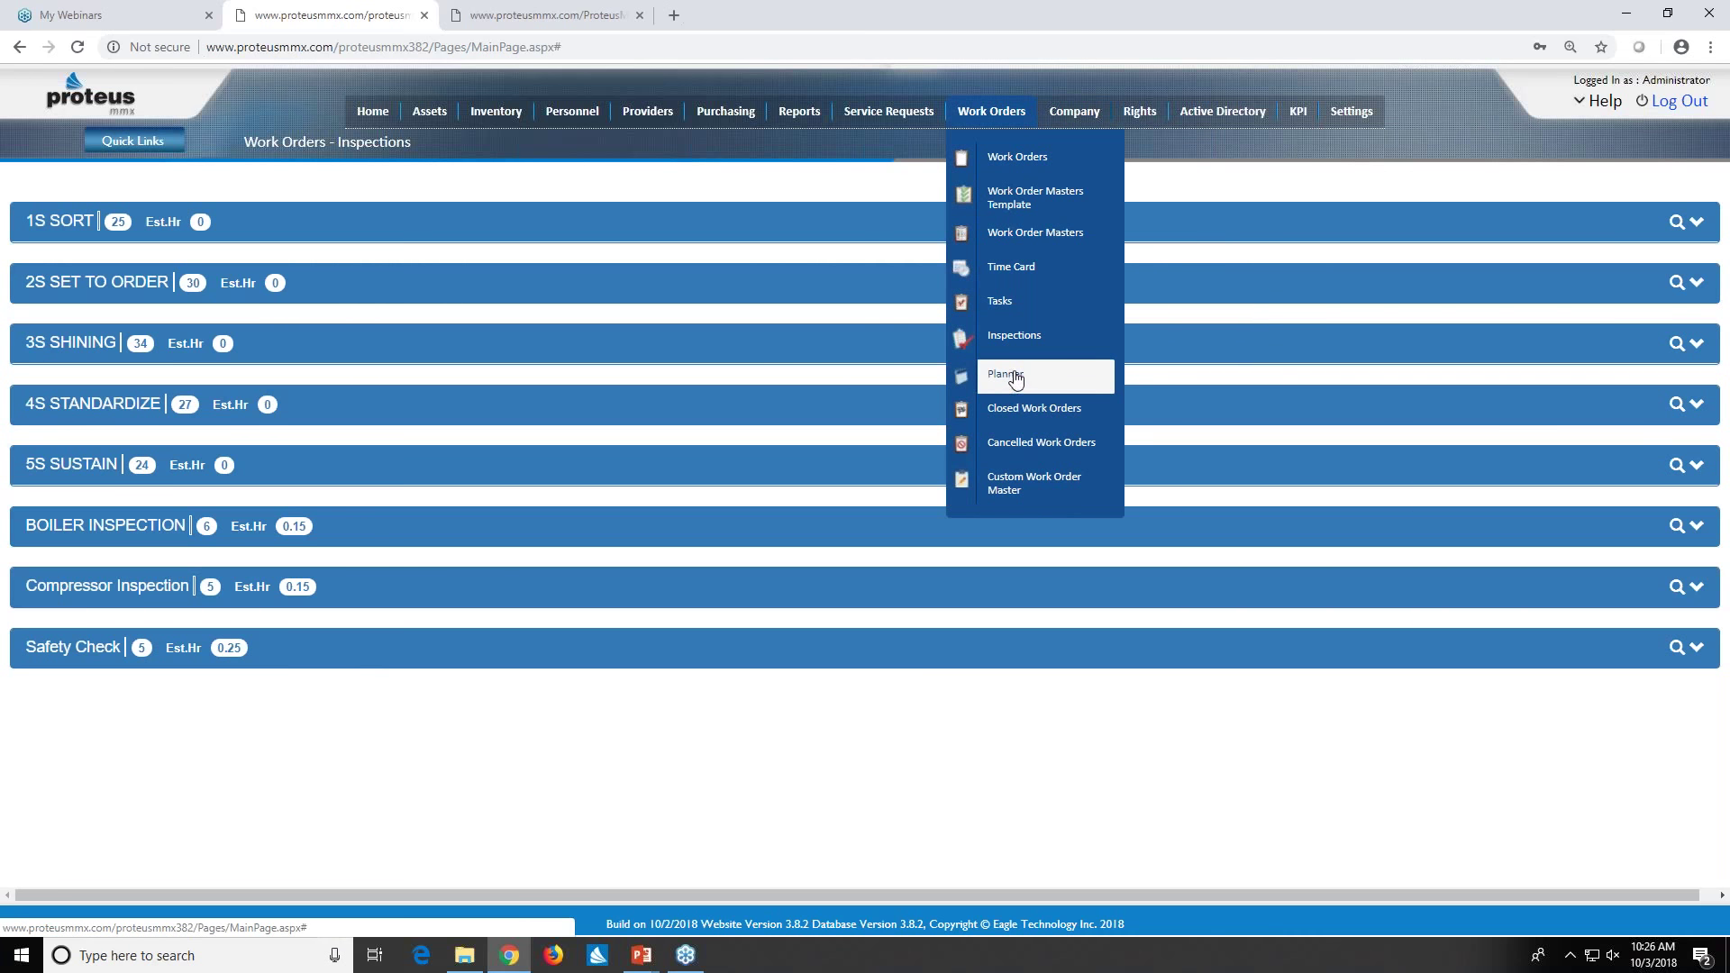
- Open Labor Load Balancing and view a technician's 13 work orders for Wednesday, October 3
{"action": "mouse_move", "coordinate": [1014, 375]}
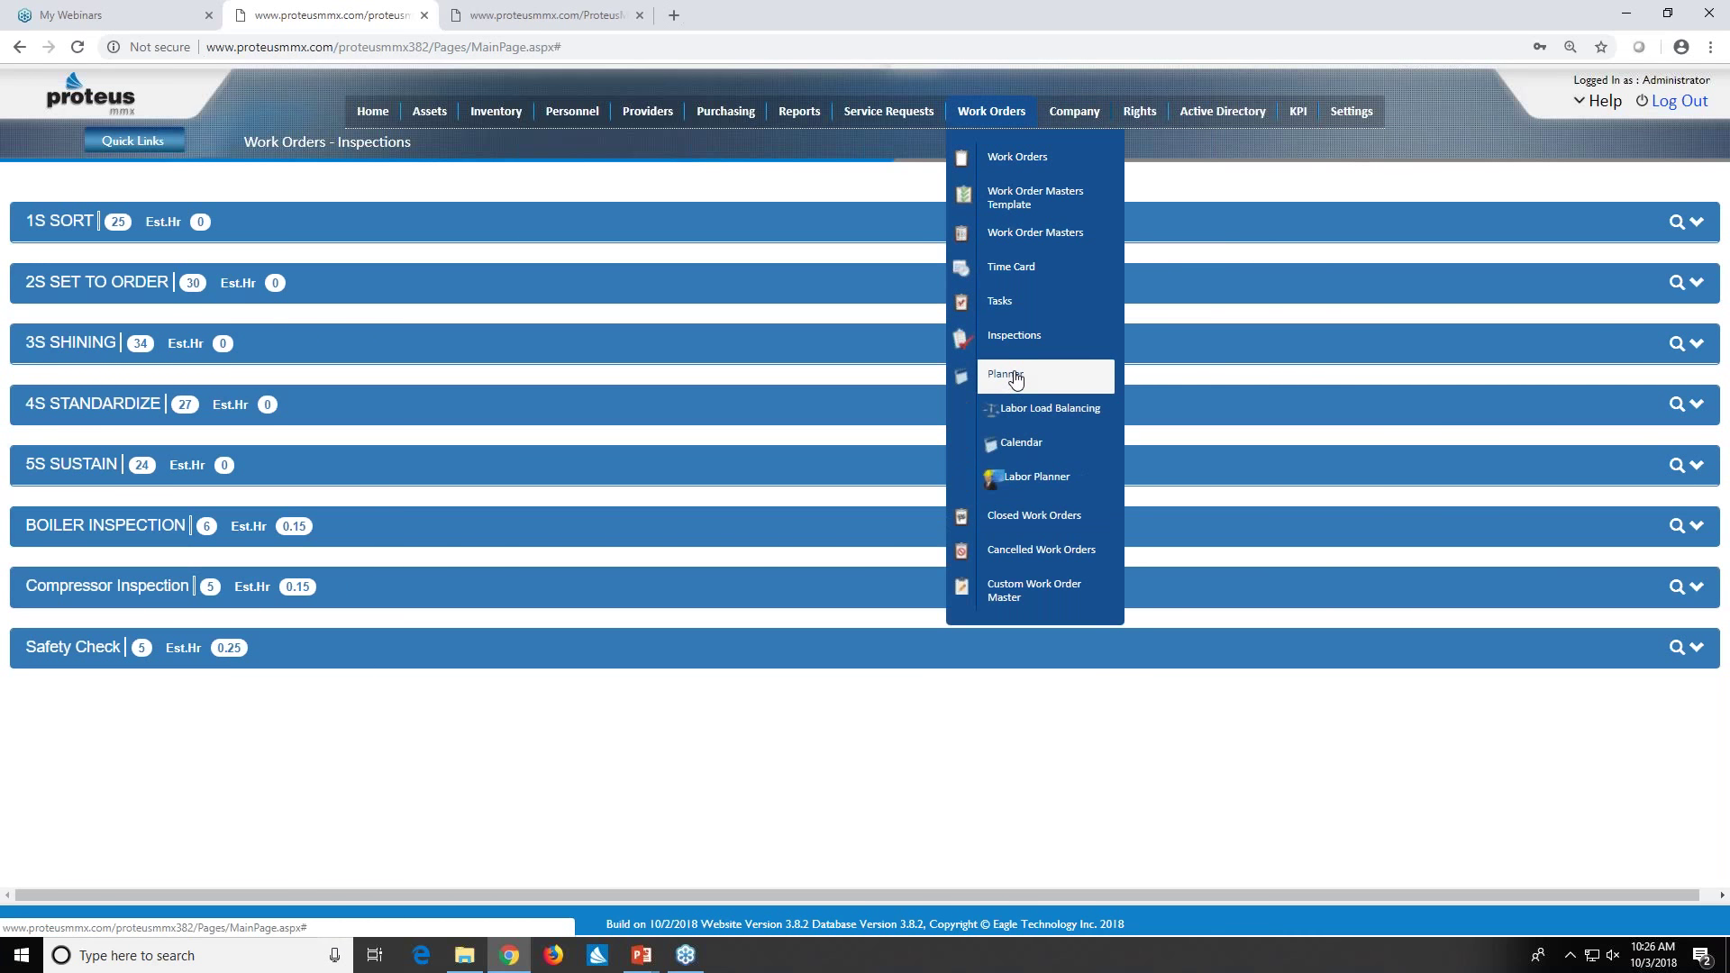
{"action": "left_click", "coordinate": [1027, 421]}
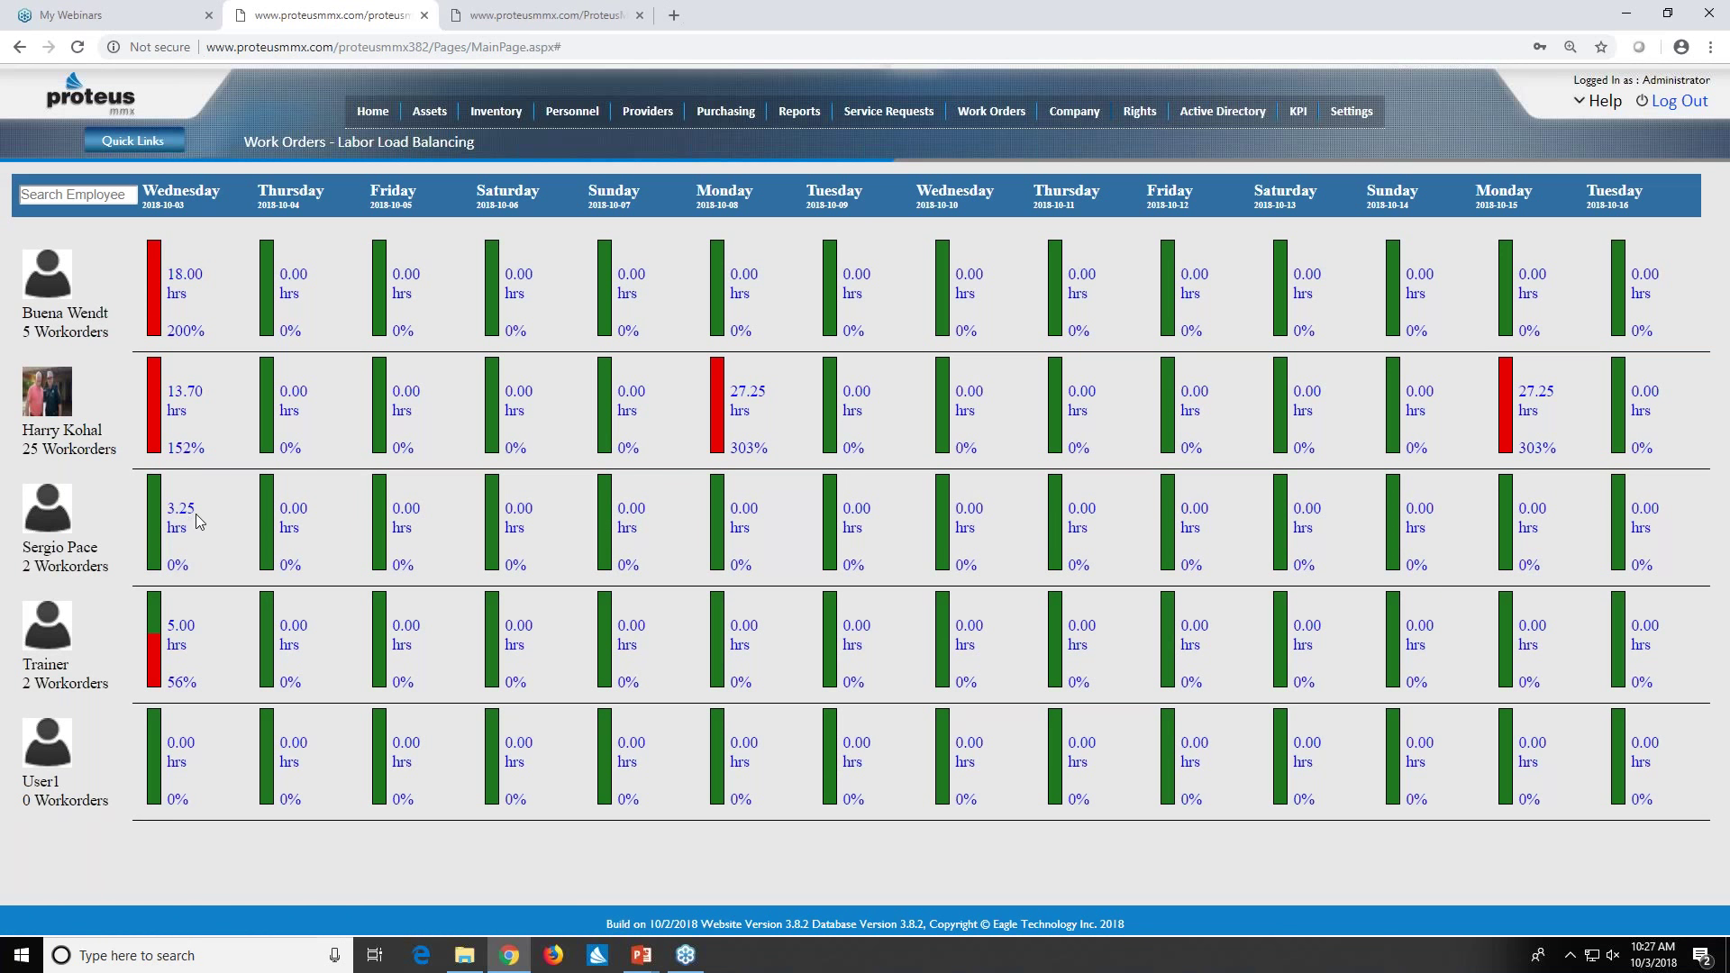
{"action": "left_click", "coordinate": [162, 397]}
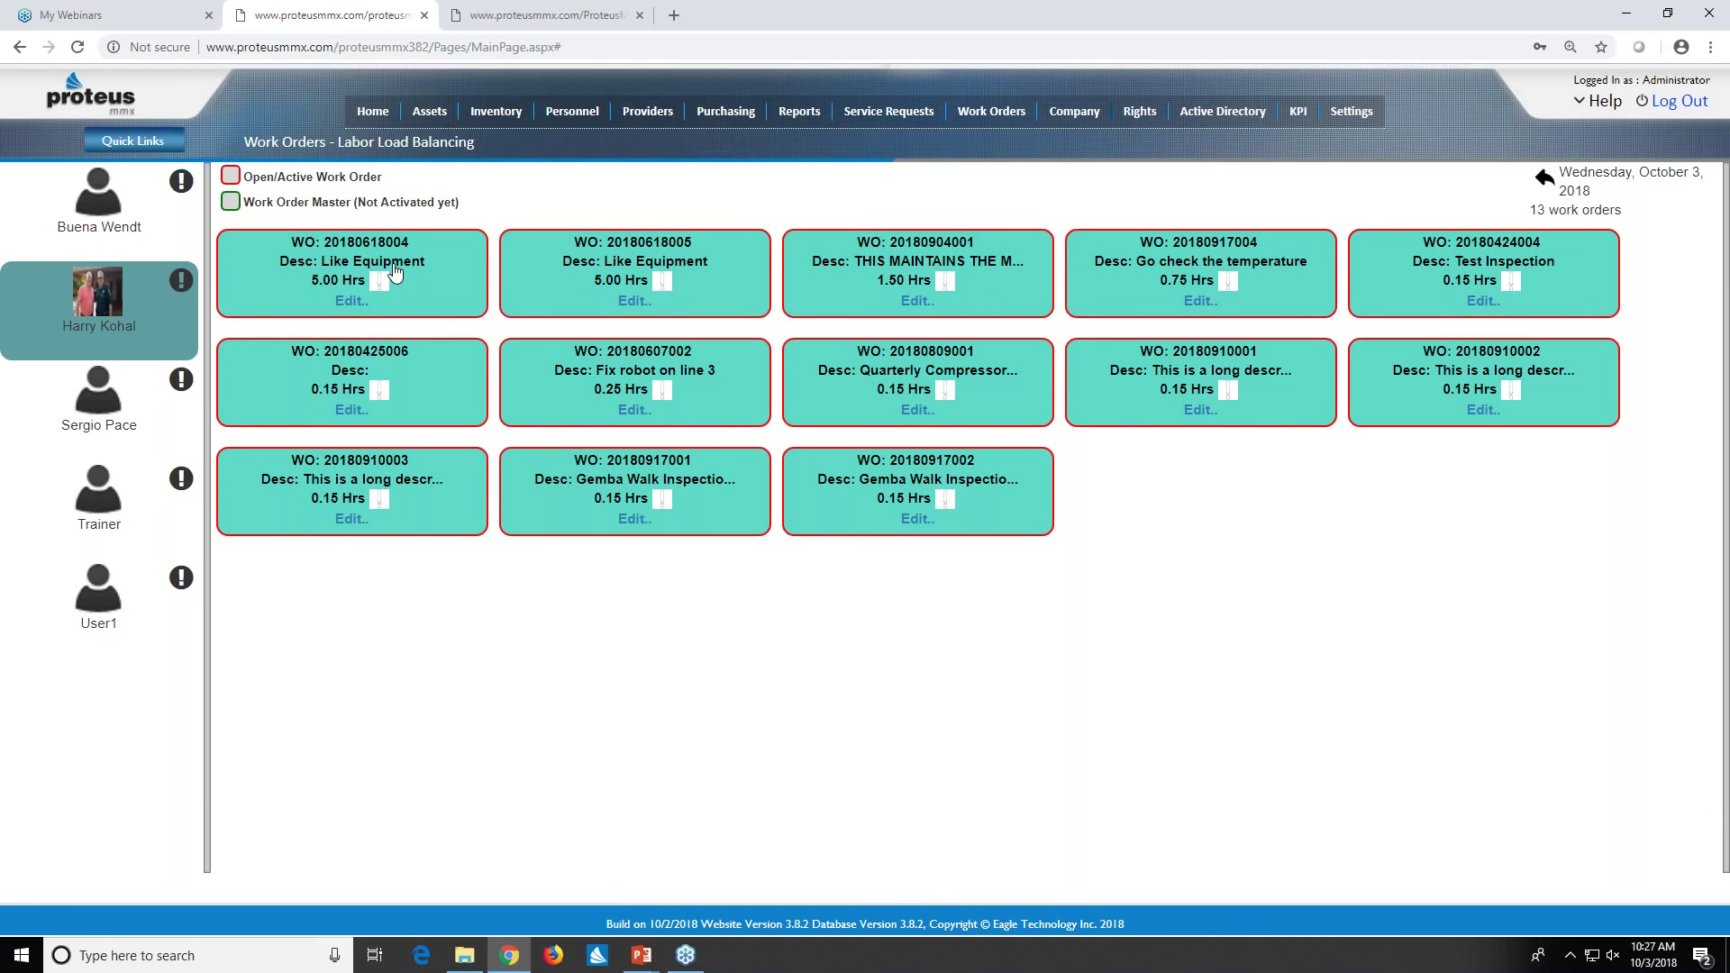
{"action": "left_click_drag", "start_coordinate": [394, 267], "coordinate": [142, 403]}
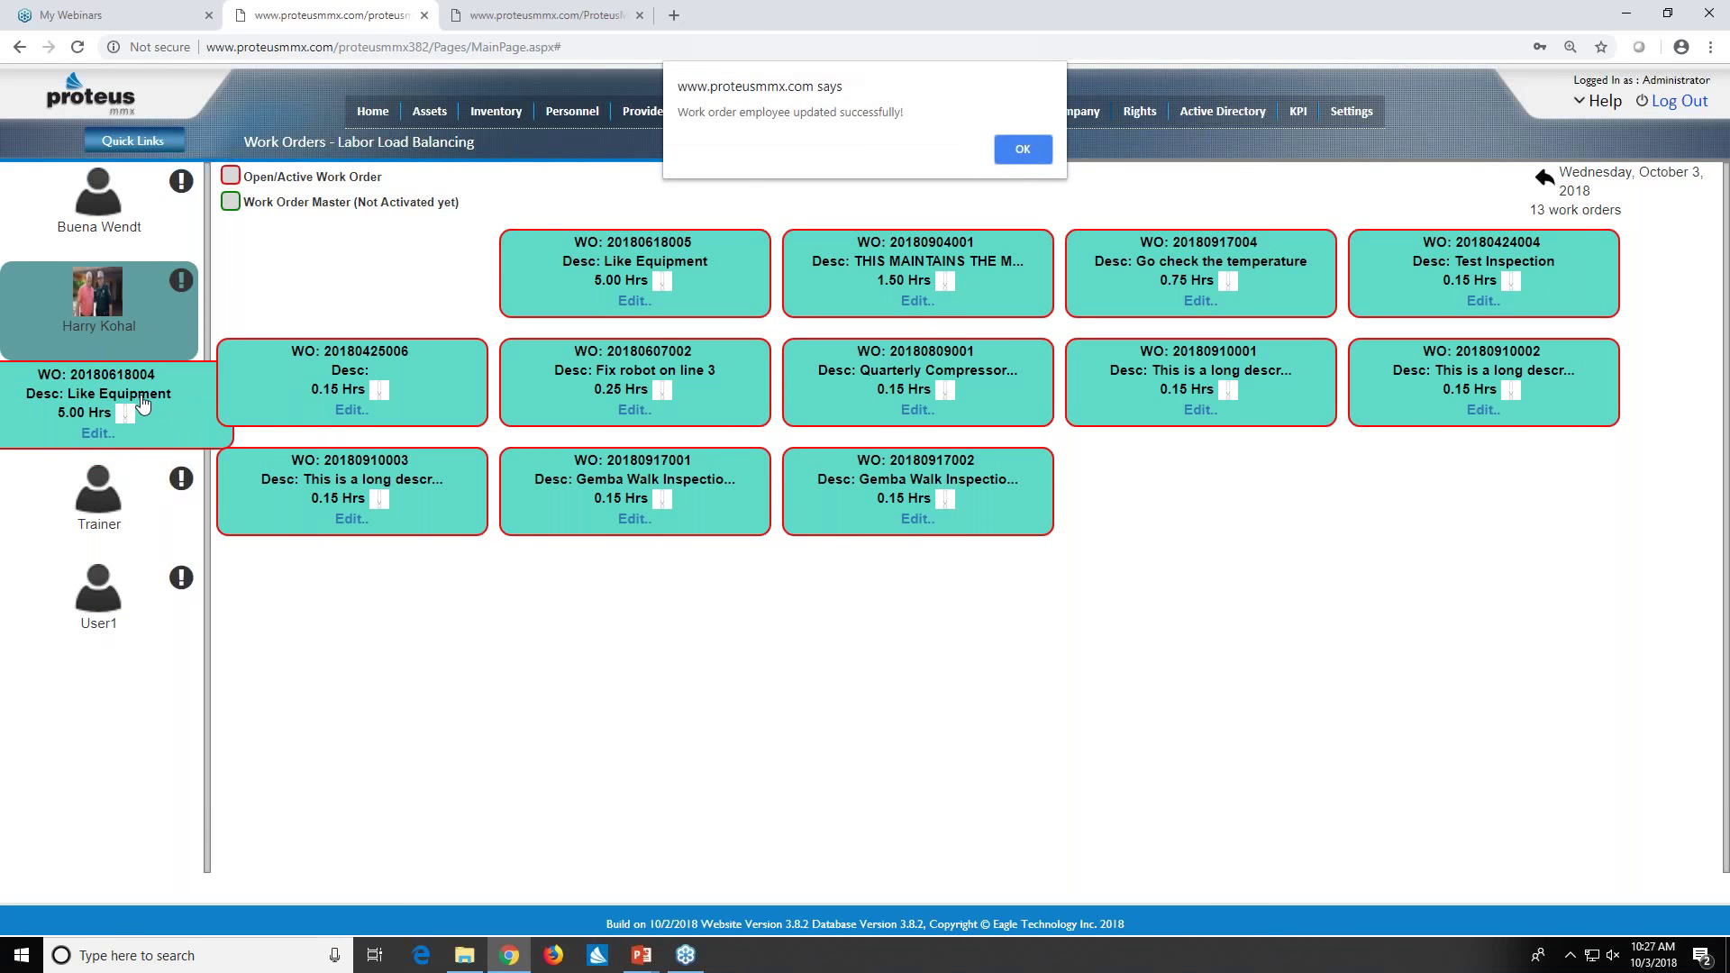
{"action": "left_click", "coordinate": [1023, 149]}
{"action": "left_click", "coordinate": [185, 380]}
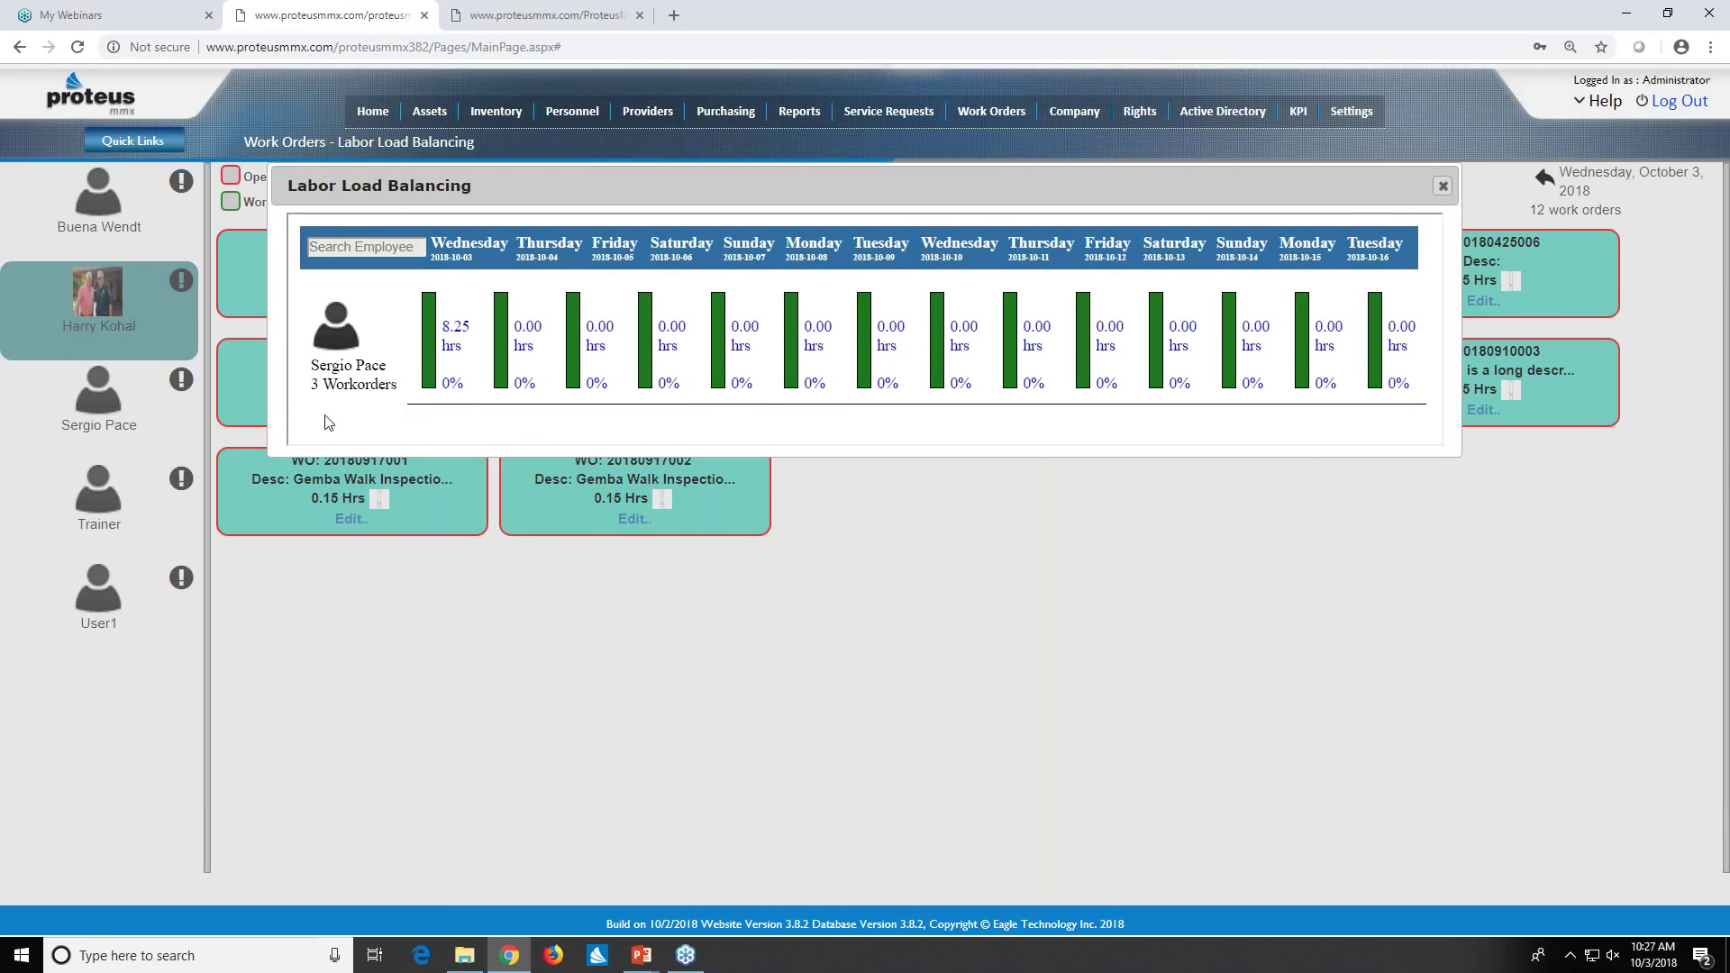
{"action": "left_click", "coordinate": [1443, 185]}
- Show the October 2018 work order calendar with 103 overdue orders totalling 274.35 hours
{"action": "mouse_move", "coordinate": [991, 111]}
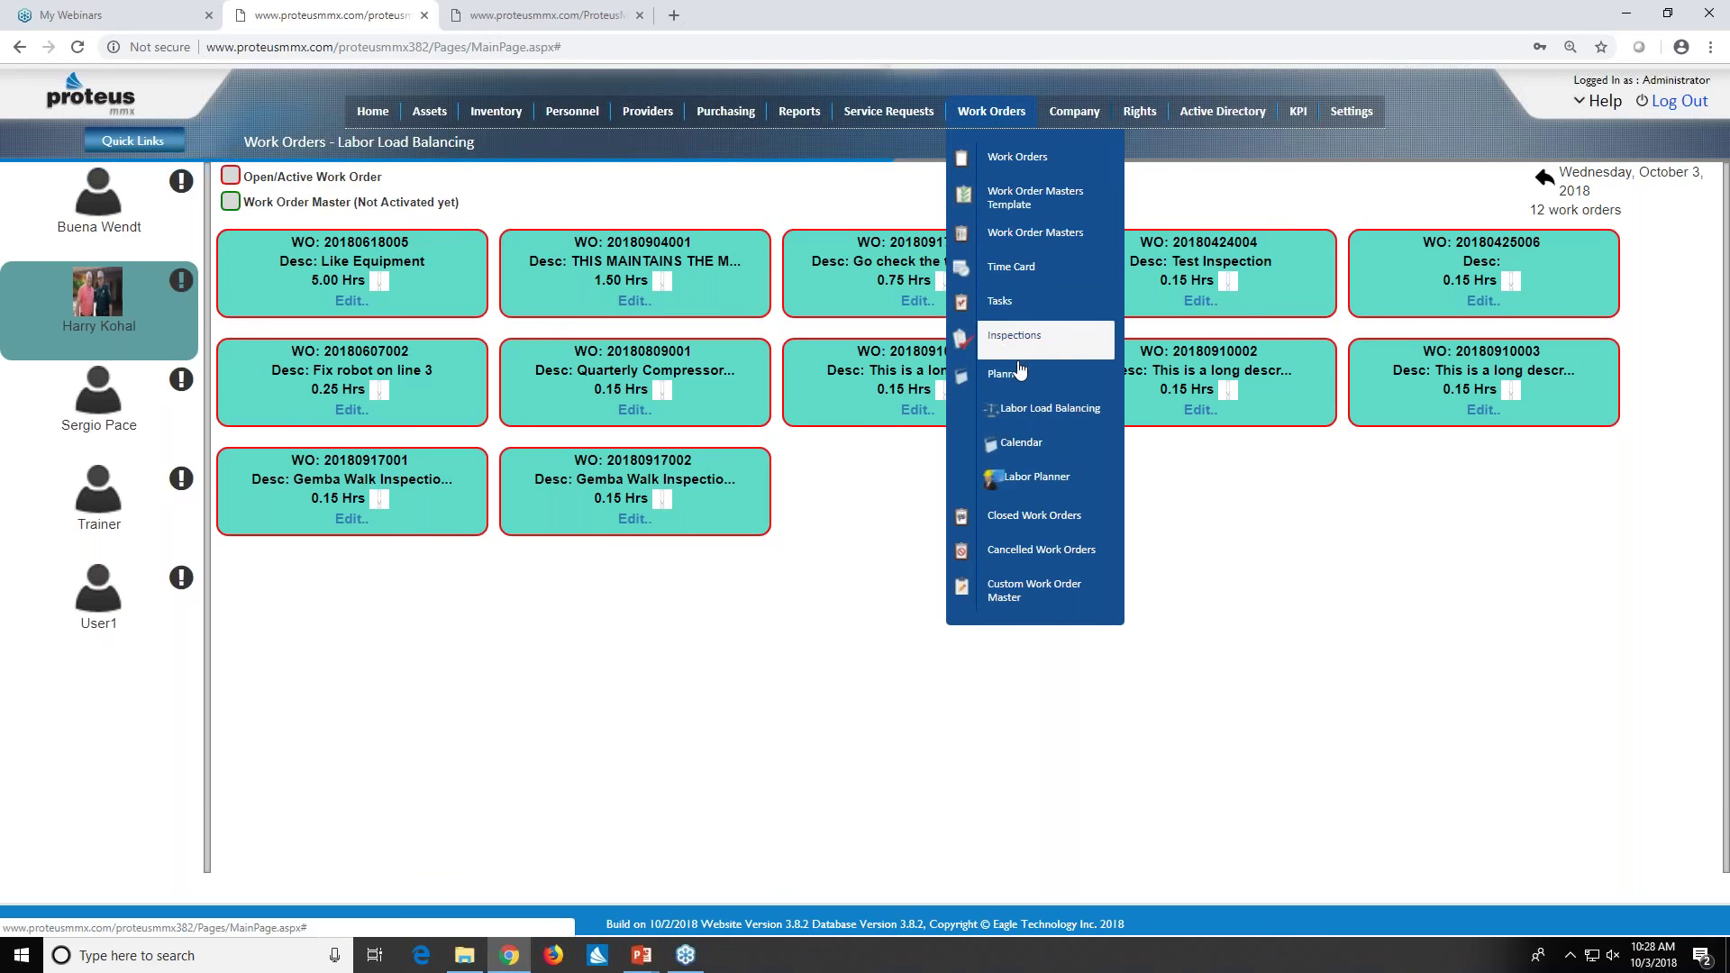
{"action": "left_click", "coordinate": [1028, 447]}
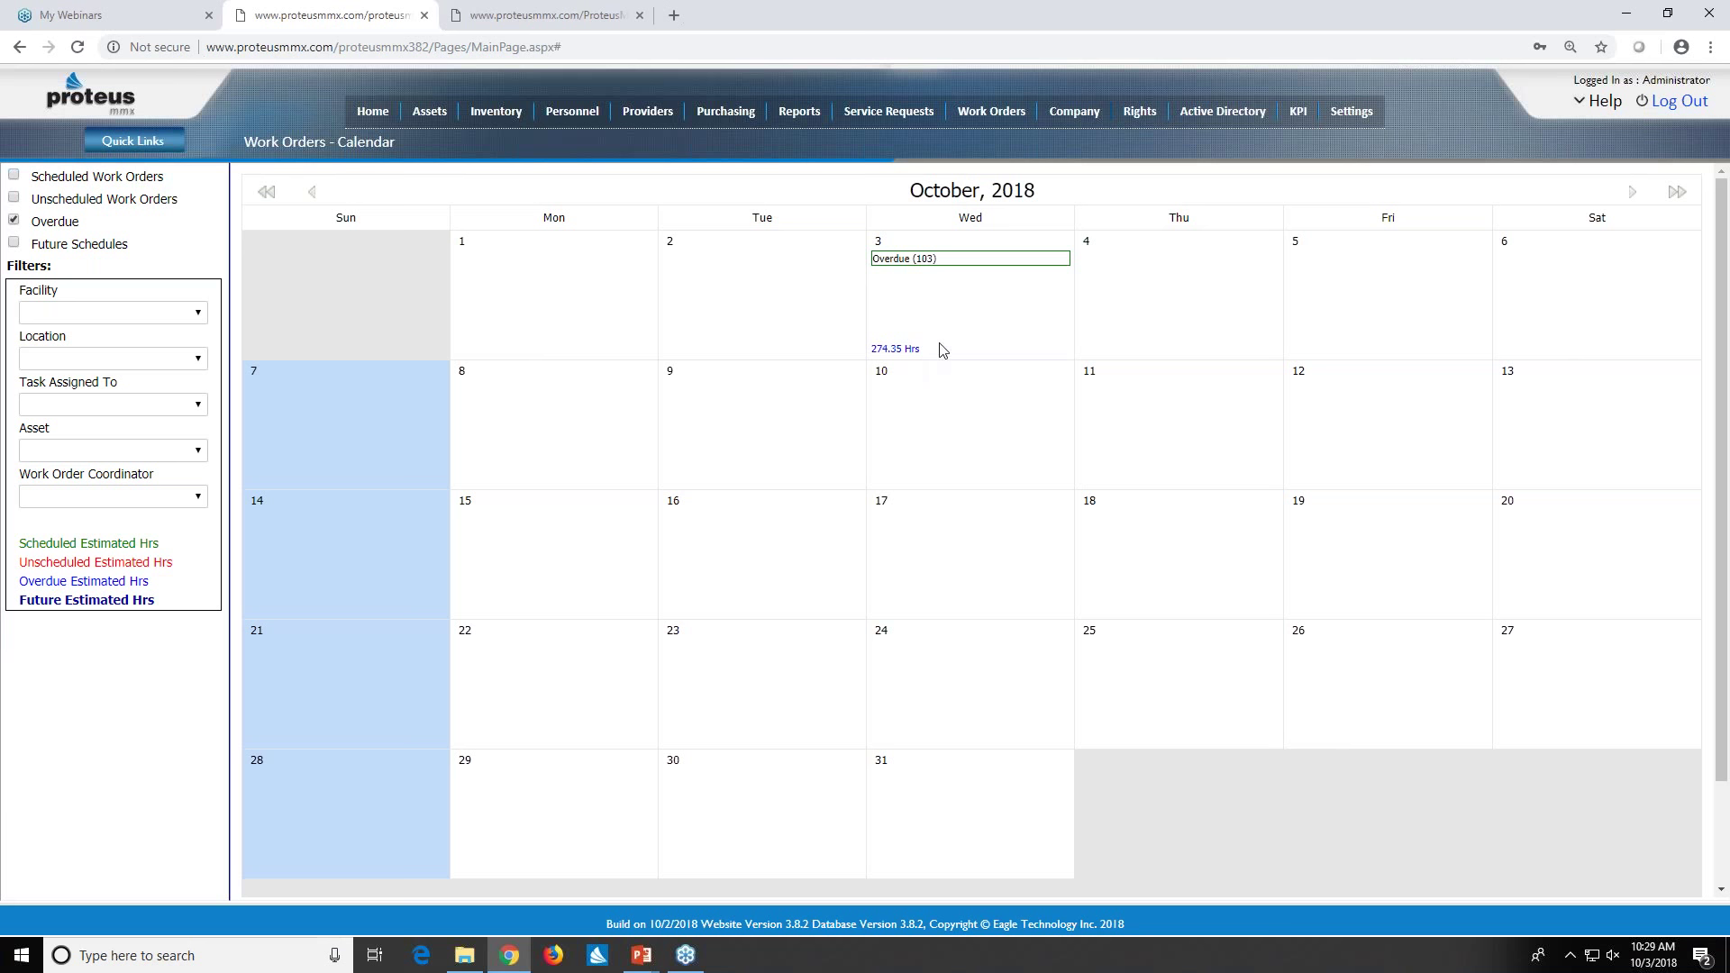
{"action": "mouse_move", "coordinate": [987, 112]}
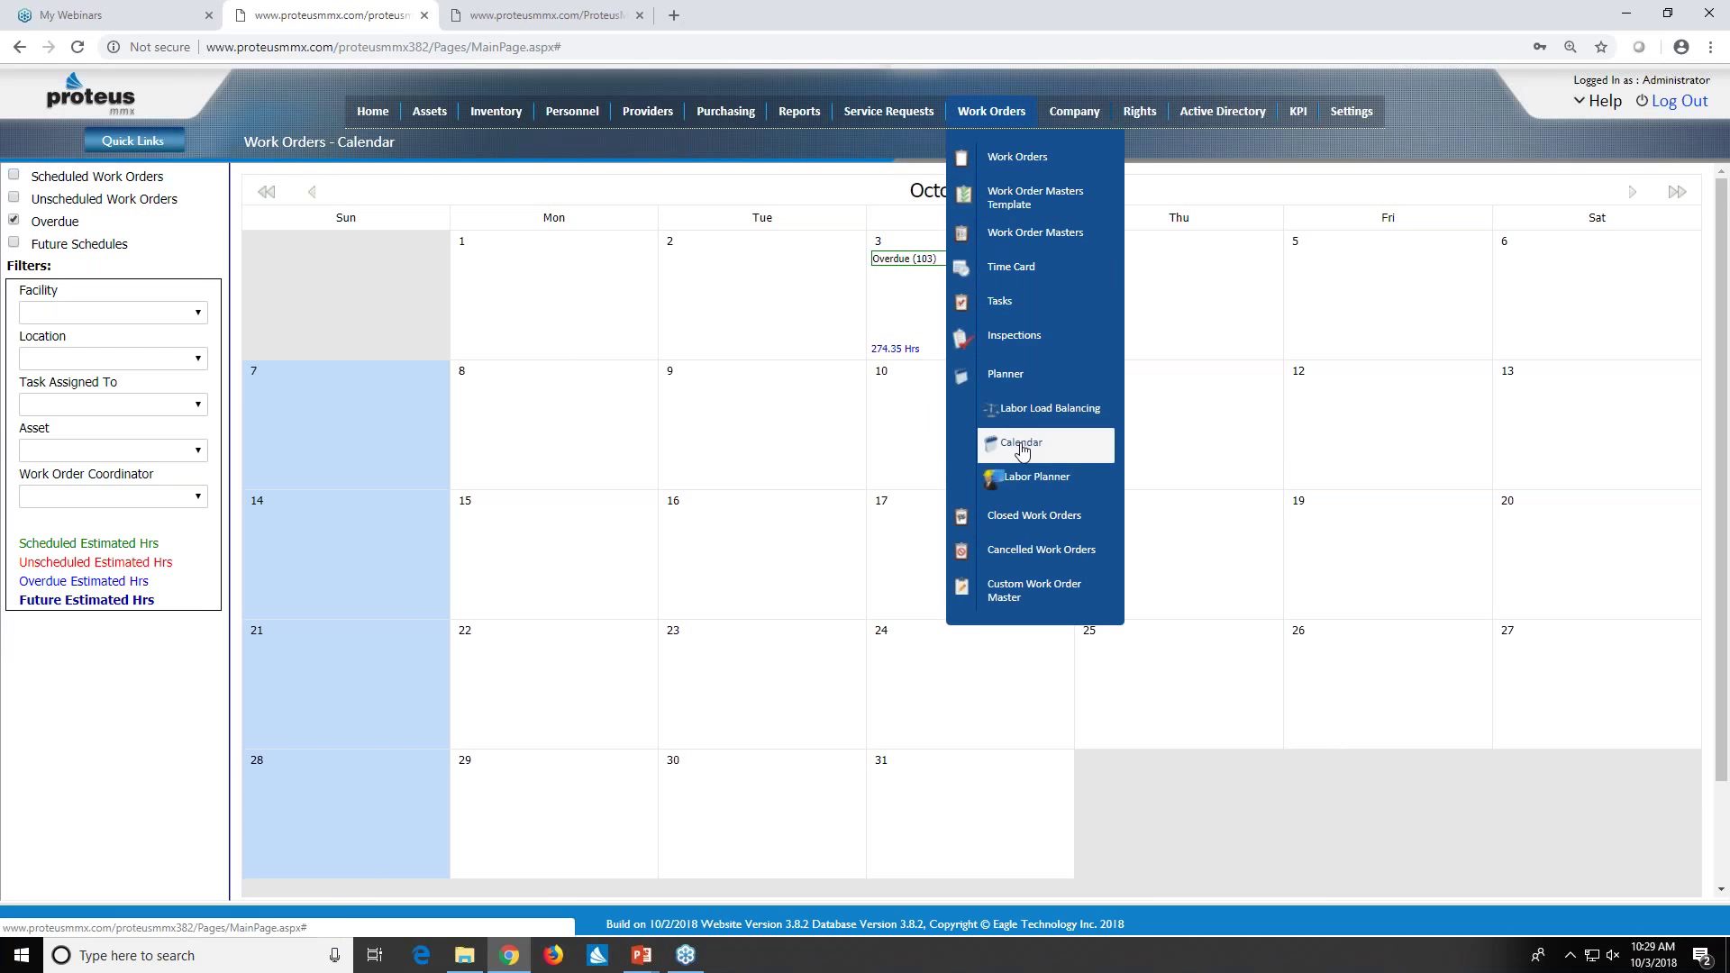
- Review the week 40 Labor Planner's 20 employee entries with crafts and available hours
{"action": "left_click", "coordinate": [1030, 478]}
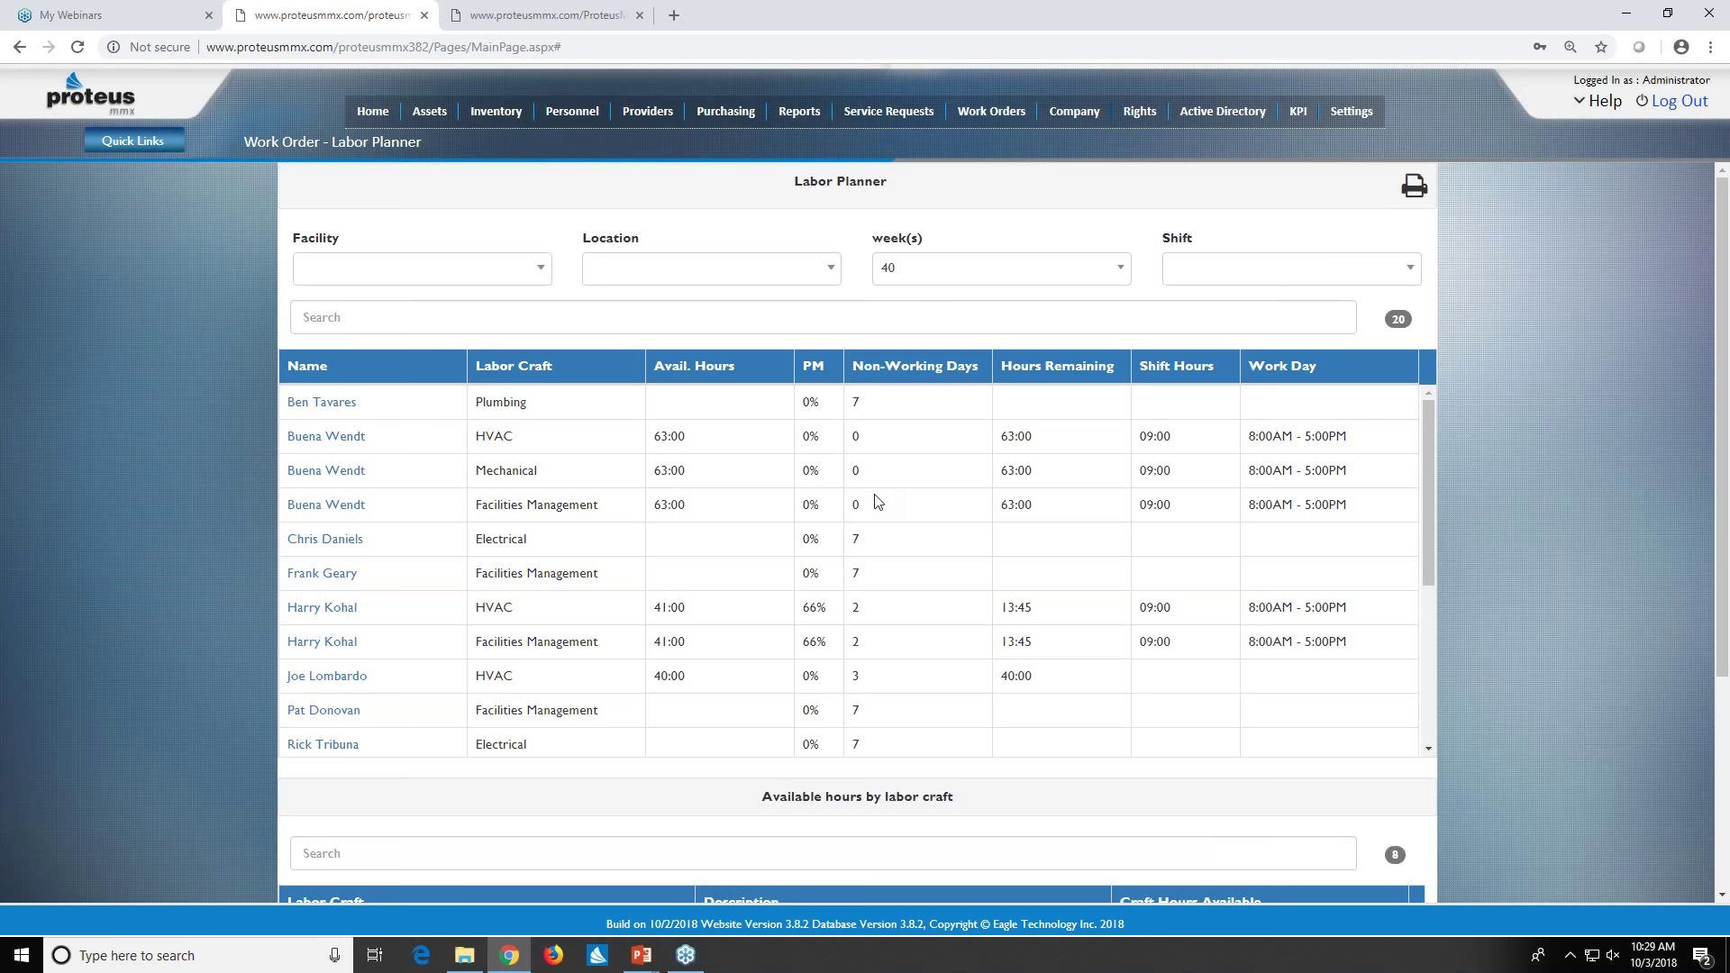
{"action": "scroll", "coordinate": [842, 520], "scroll_direction": "down", "scroll_amount": 1}
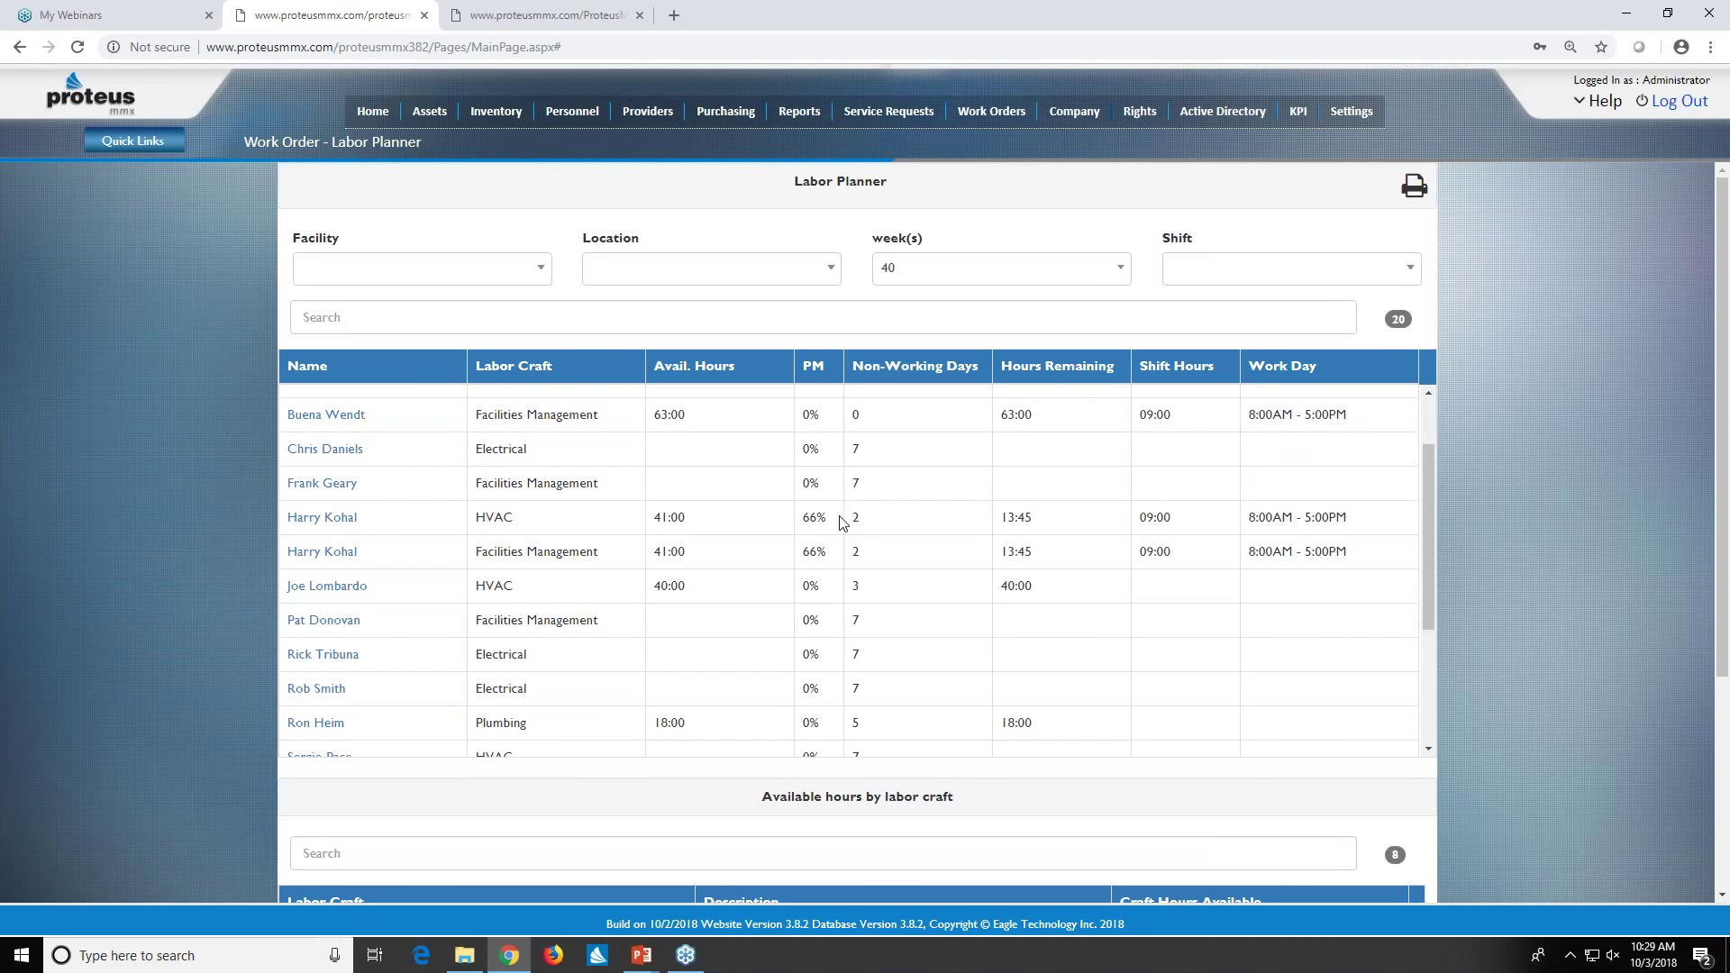
{"action": "scroll", "coordinate": [842, 521], "scroll_direction": "down", "scroll_amount": 1}
{"action": "scroll", "coordinate": [841, 521], "scroll_direction": "up", "scroll_amount": 1}
{"action": "scroll", "coordinate": [842, 520], "scroll_direction": "up", "scroll_amount": 1}
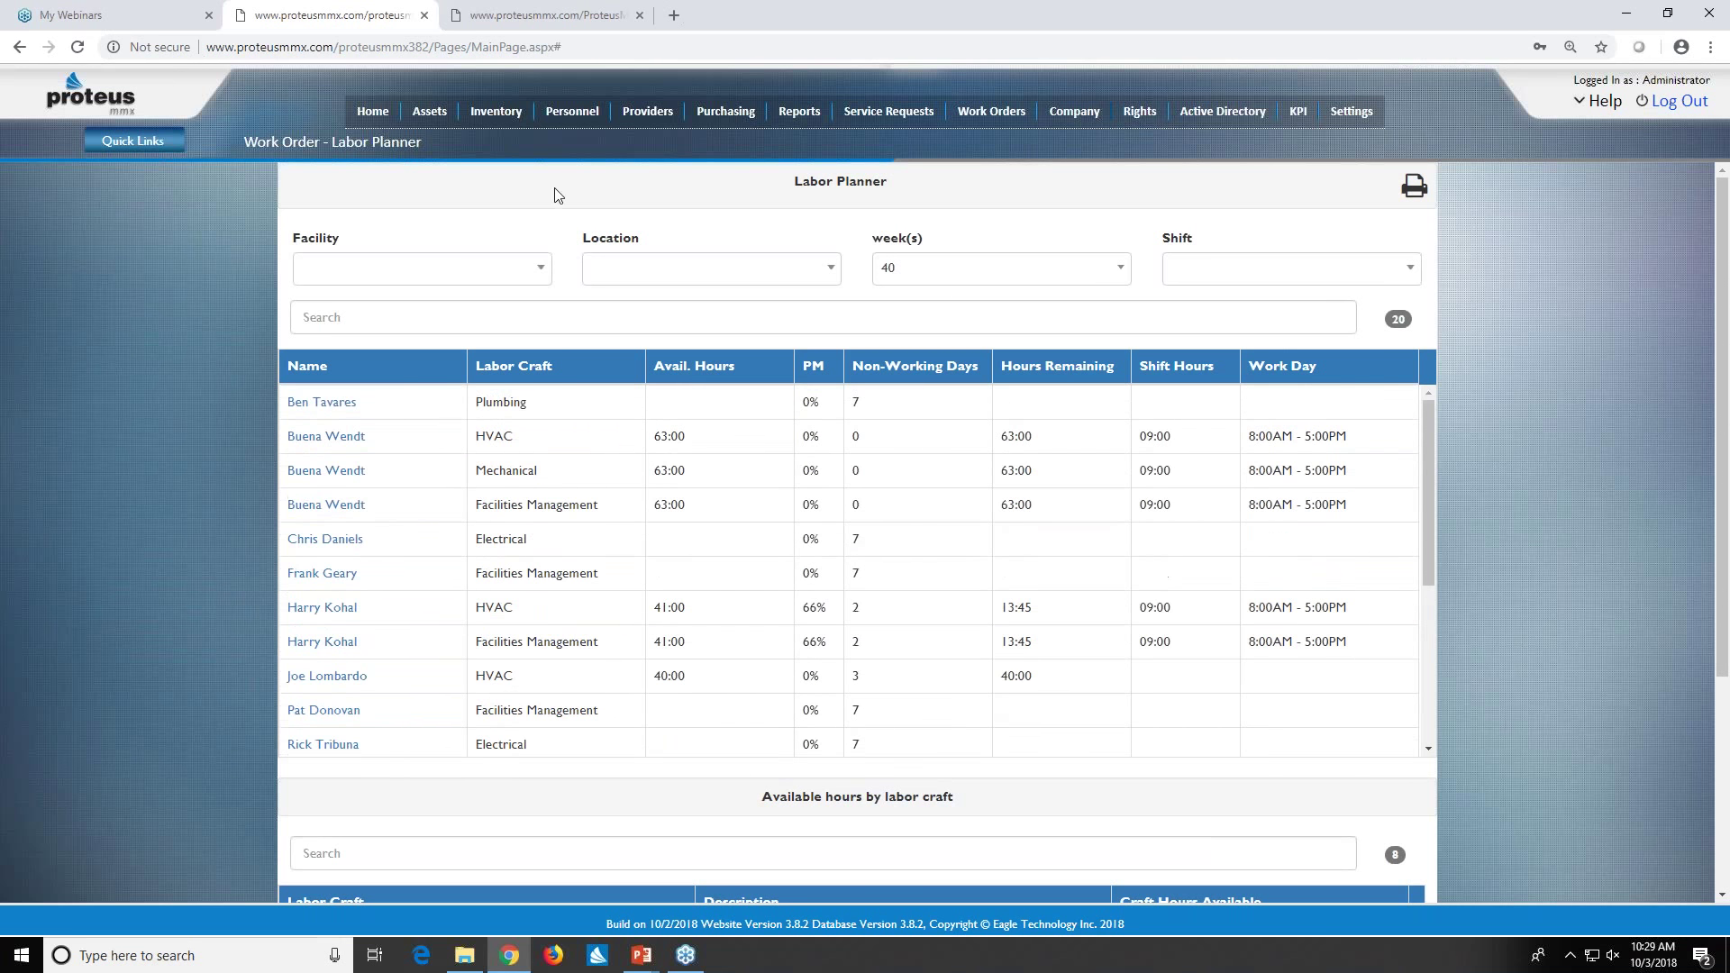
- Edit employee number 4 from the Employees list and show their Working Hours section
{"action": "left_click", "coordinate": [568, 117]}
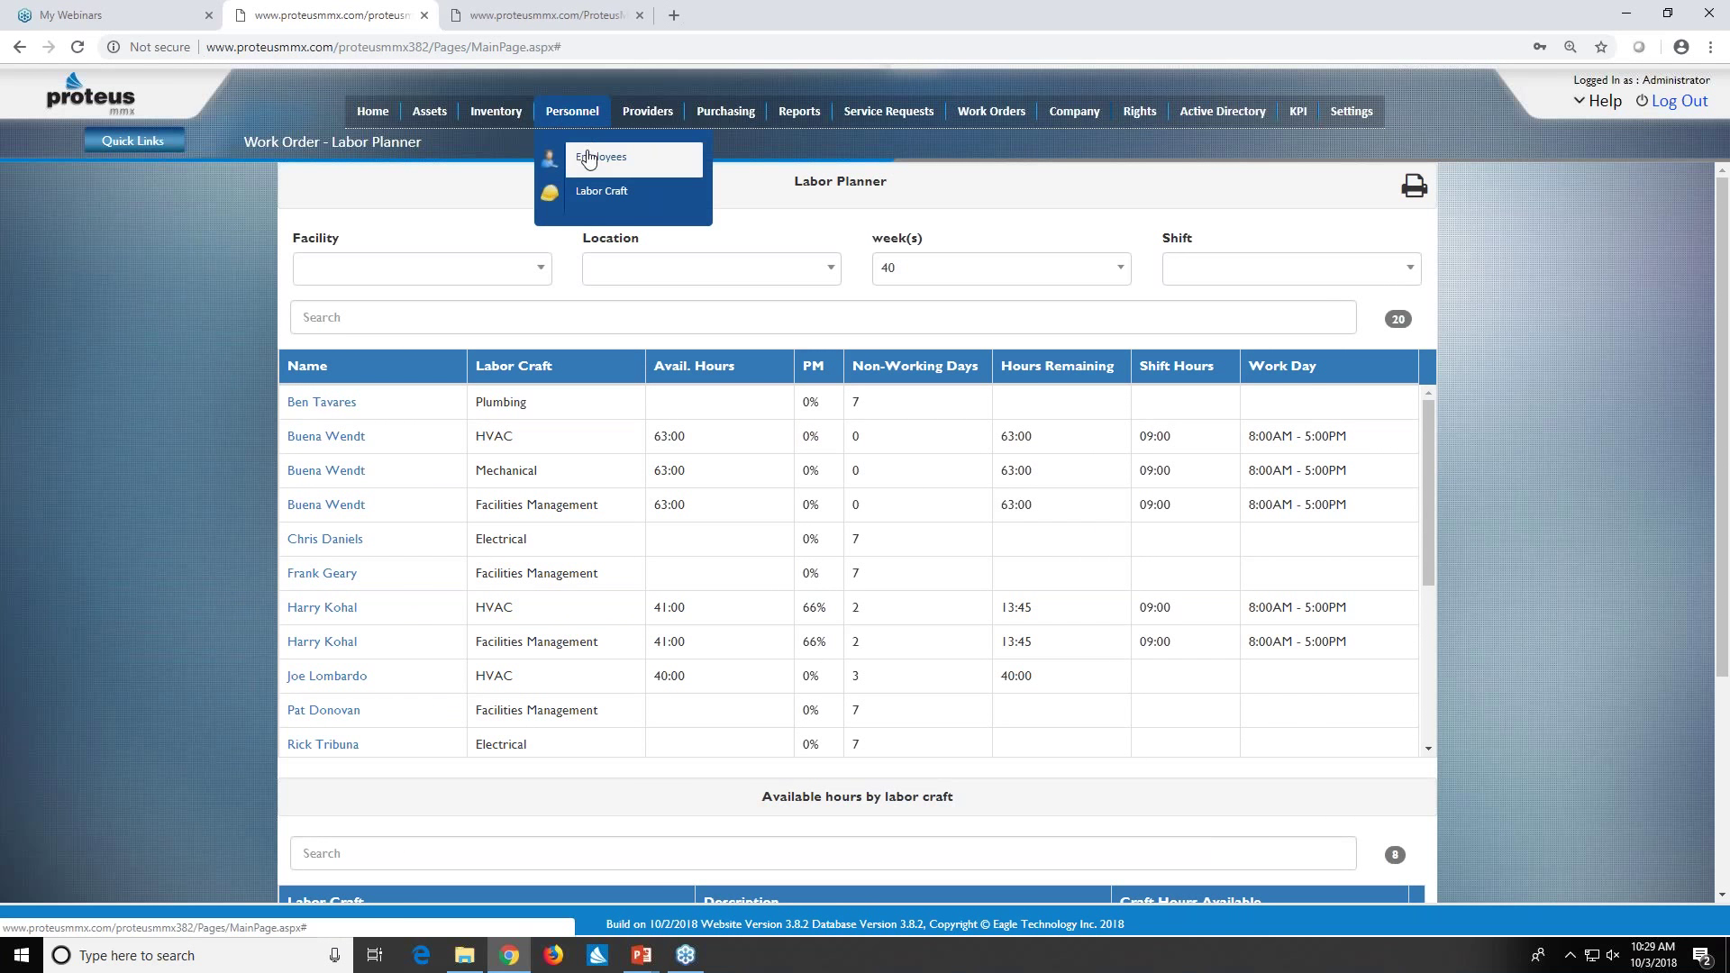
{"action": "left_click", "coordinate": [587, 163]}
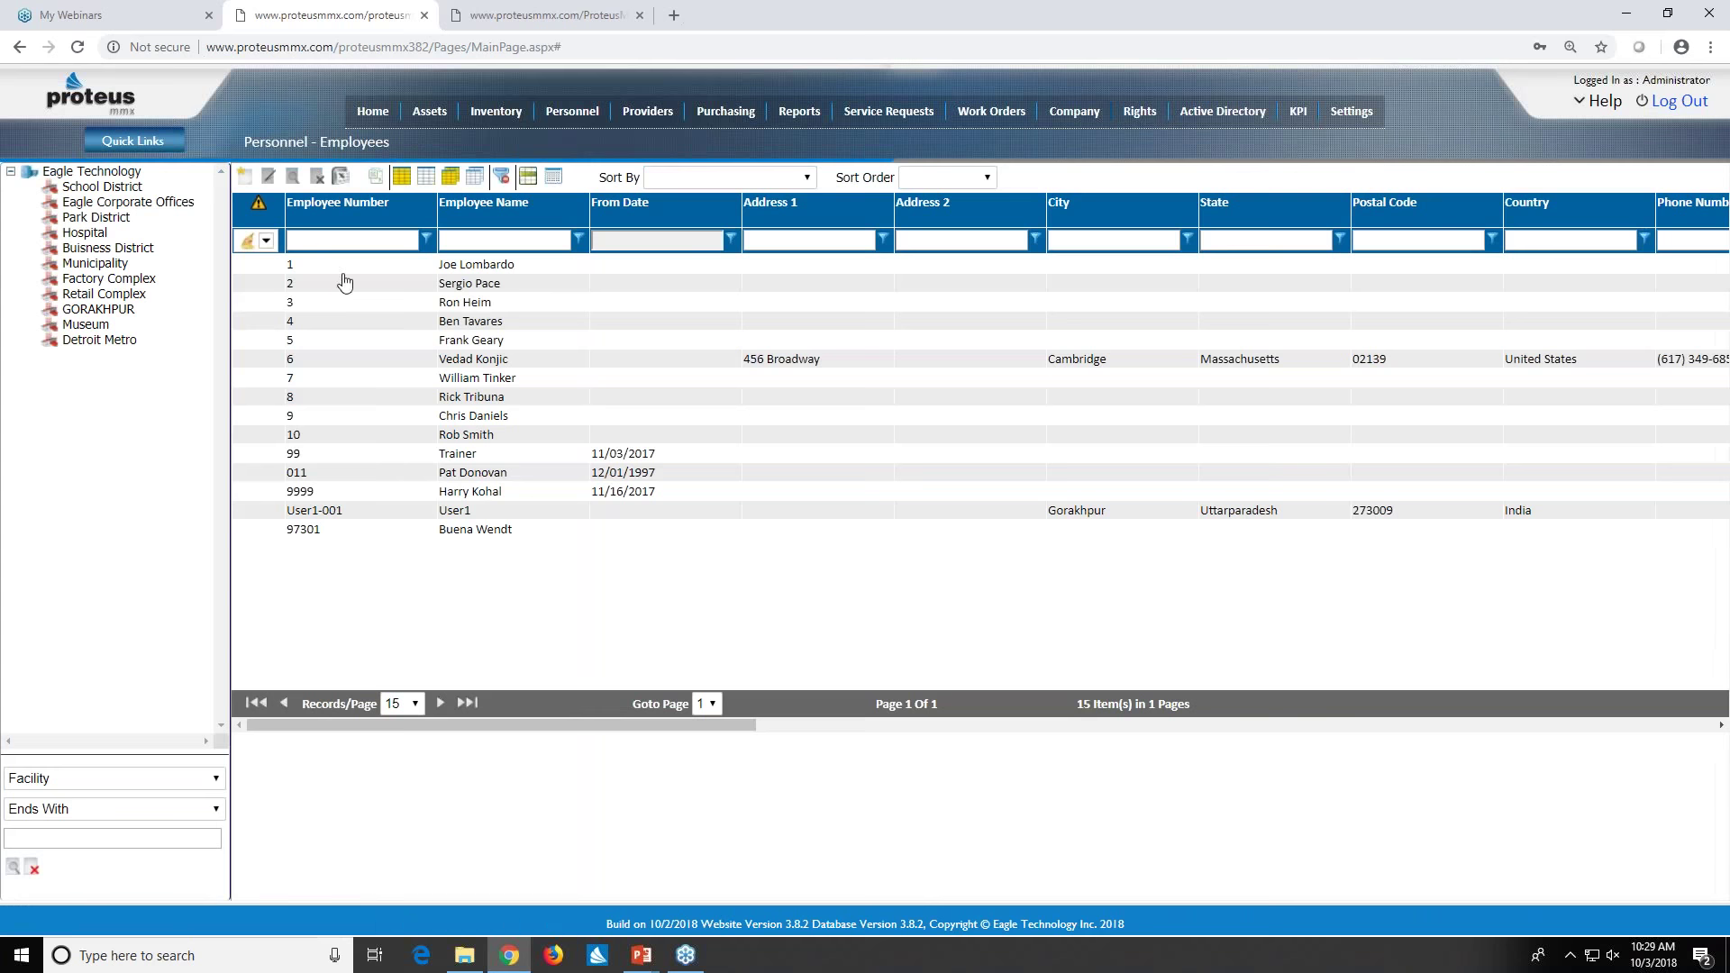
{"action": "left_click", "coordinate": [451, 321]}
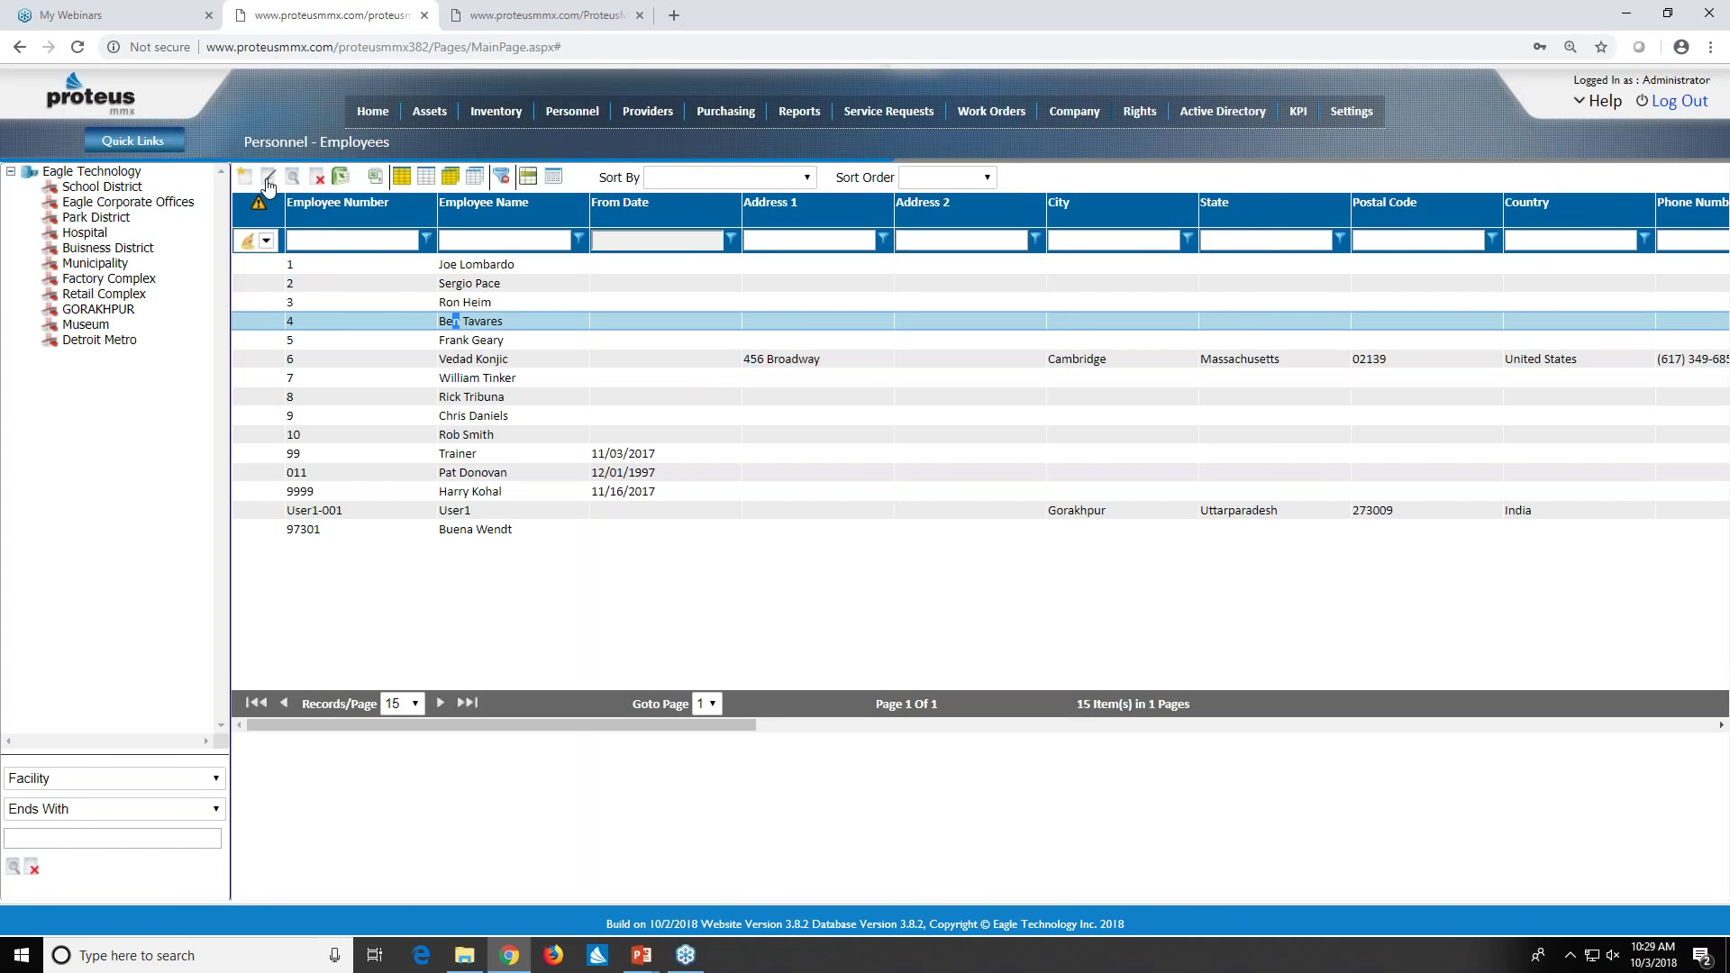
{"action": "double_click", "coordinate": [452, 321]}
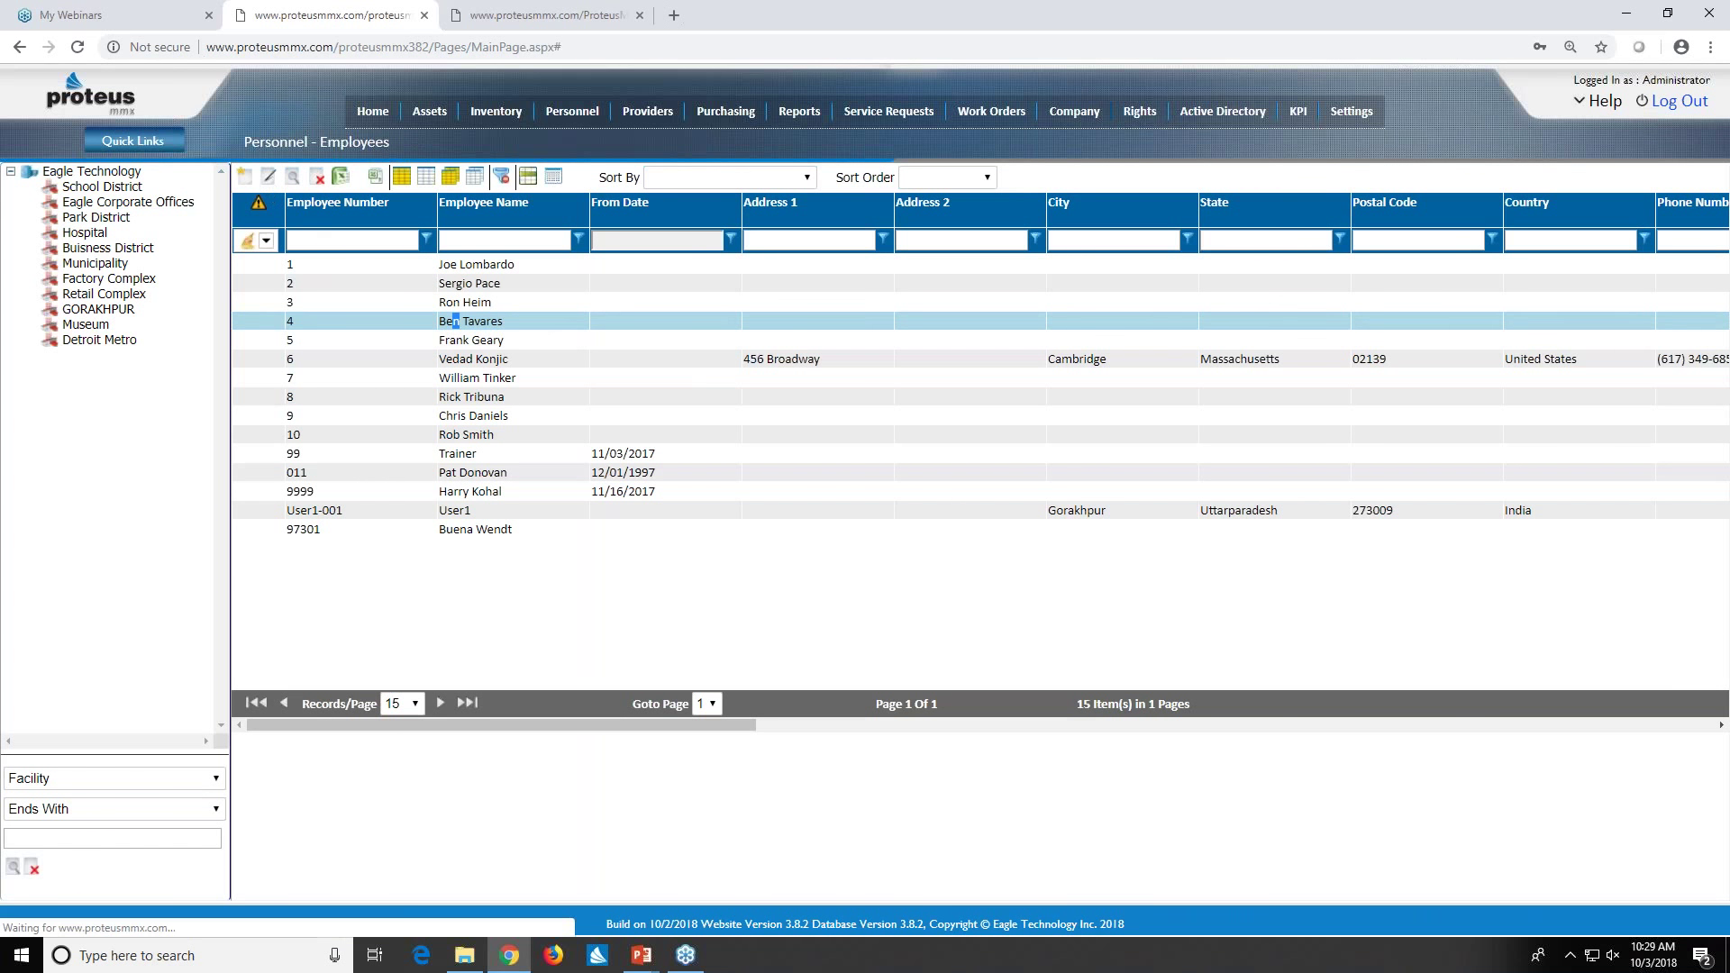
{"action": "left_click", "coordinate": [270, 179]}
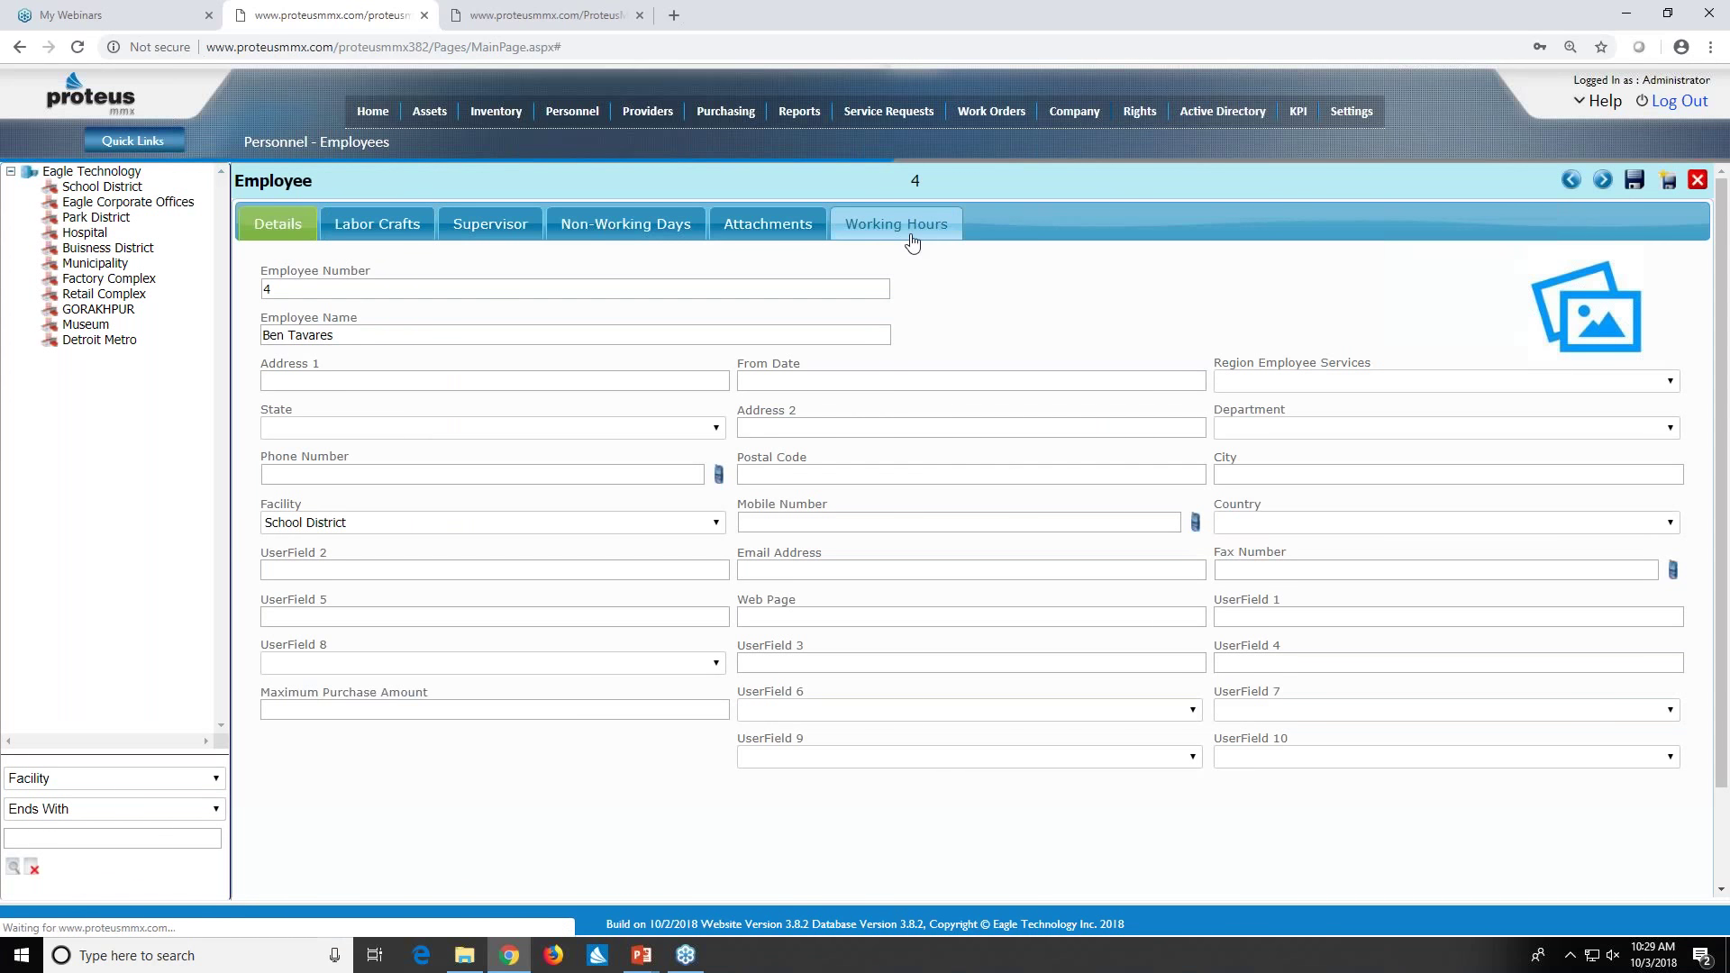
{"action": "left_click", "coordinate": [896, 223]}
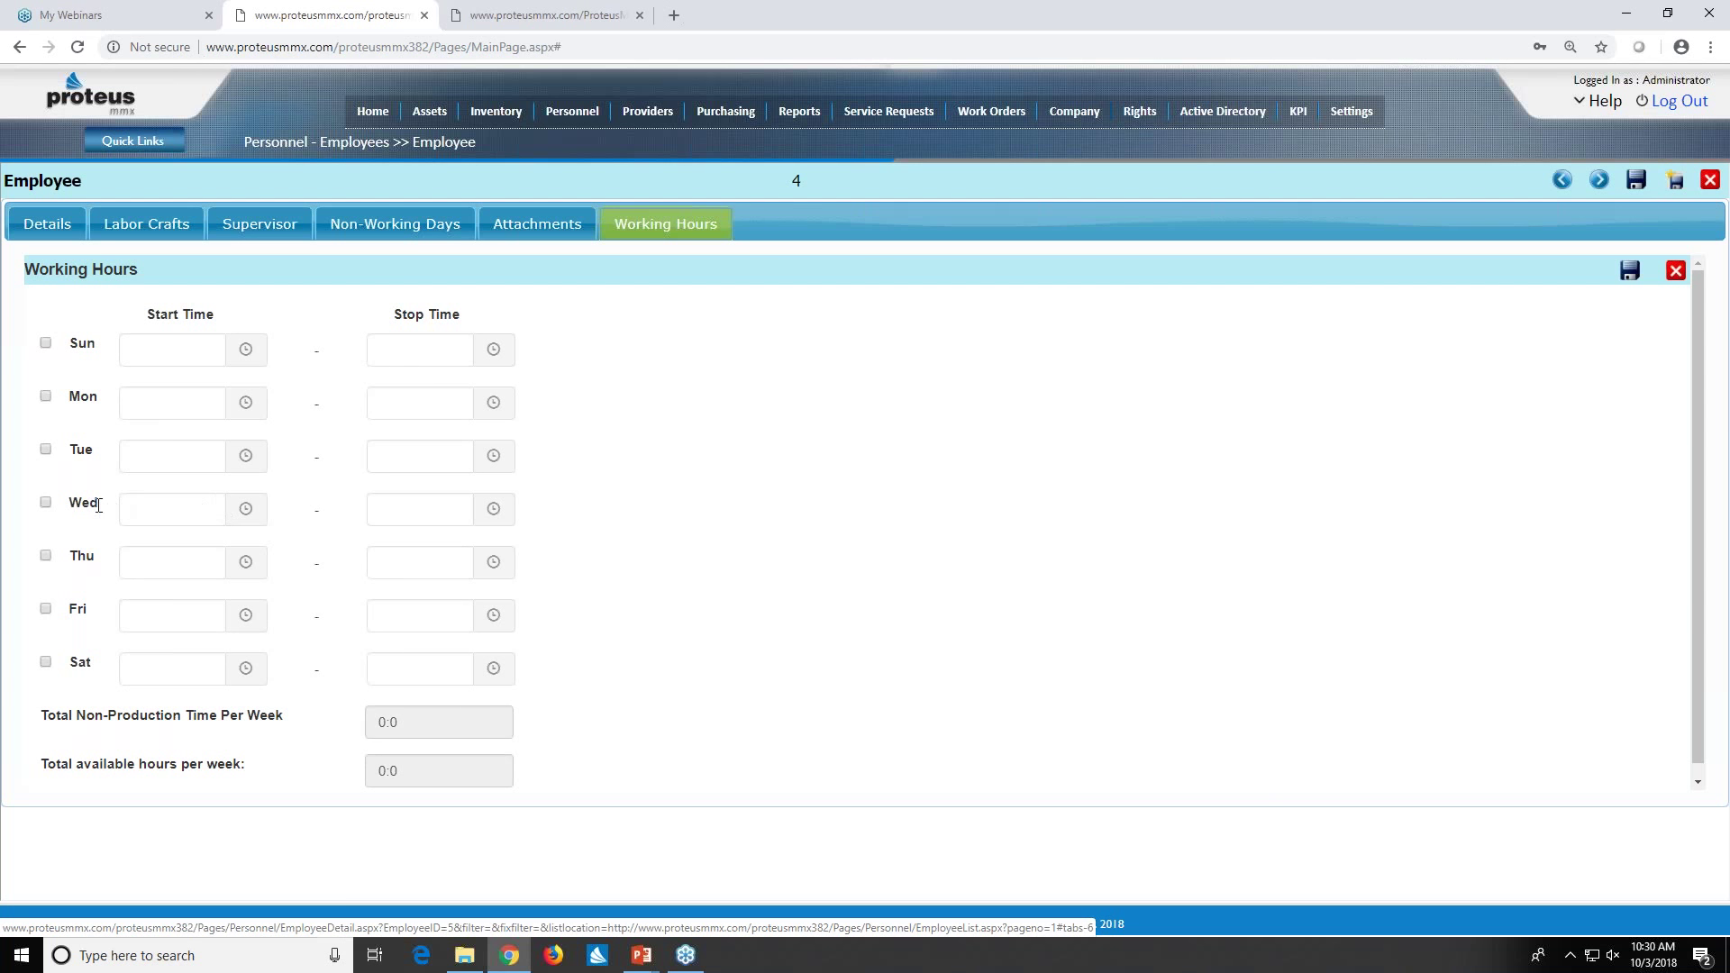
- Enable Wednesday with a 12:00 PM start and 5:00 PM stop, giving 5:0 weekly hours
{"action": "left_click", "coordinate": [46, 502]}
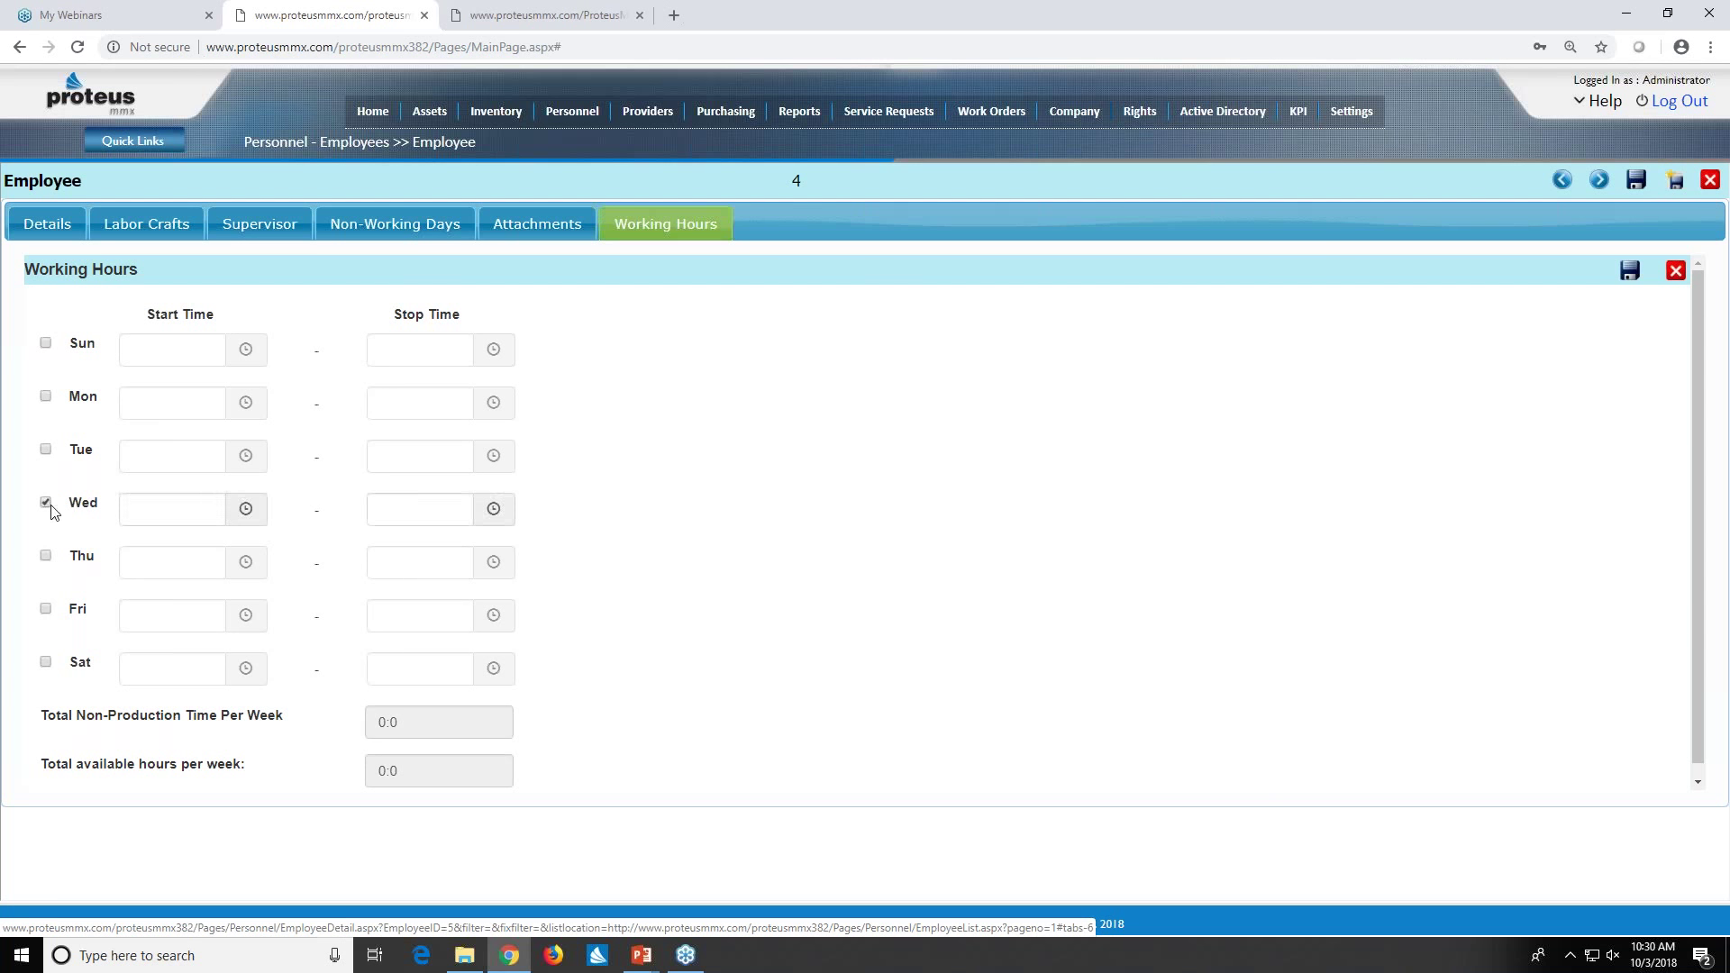
{"action": "left_click", "coordinate": [244, 508]}
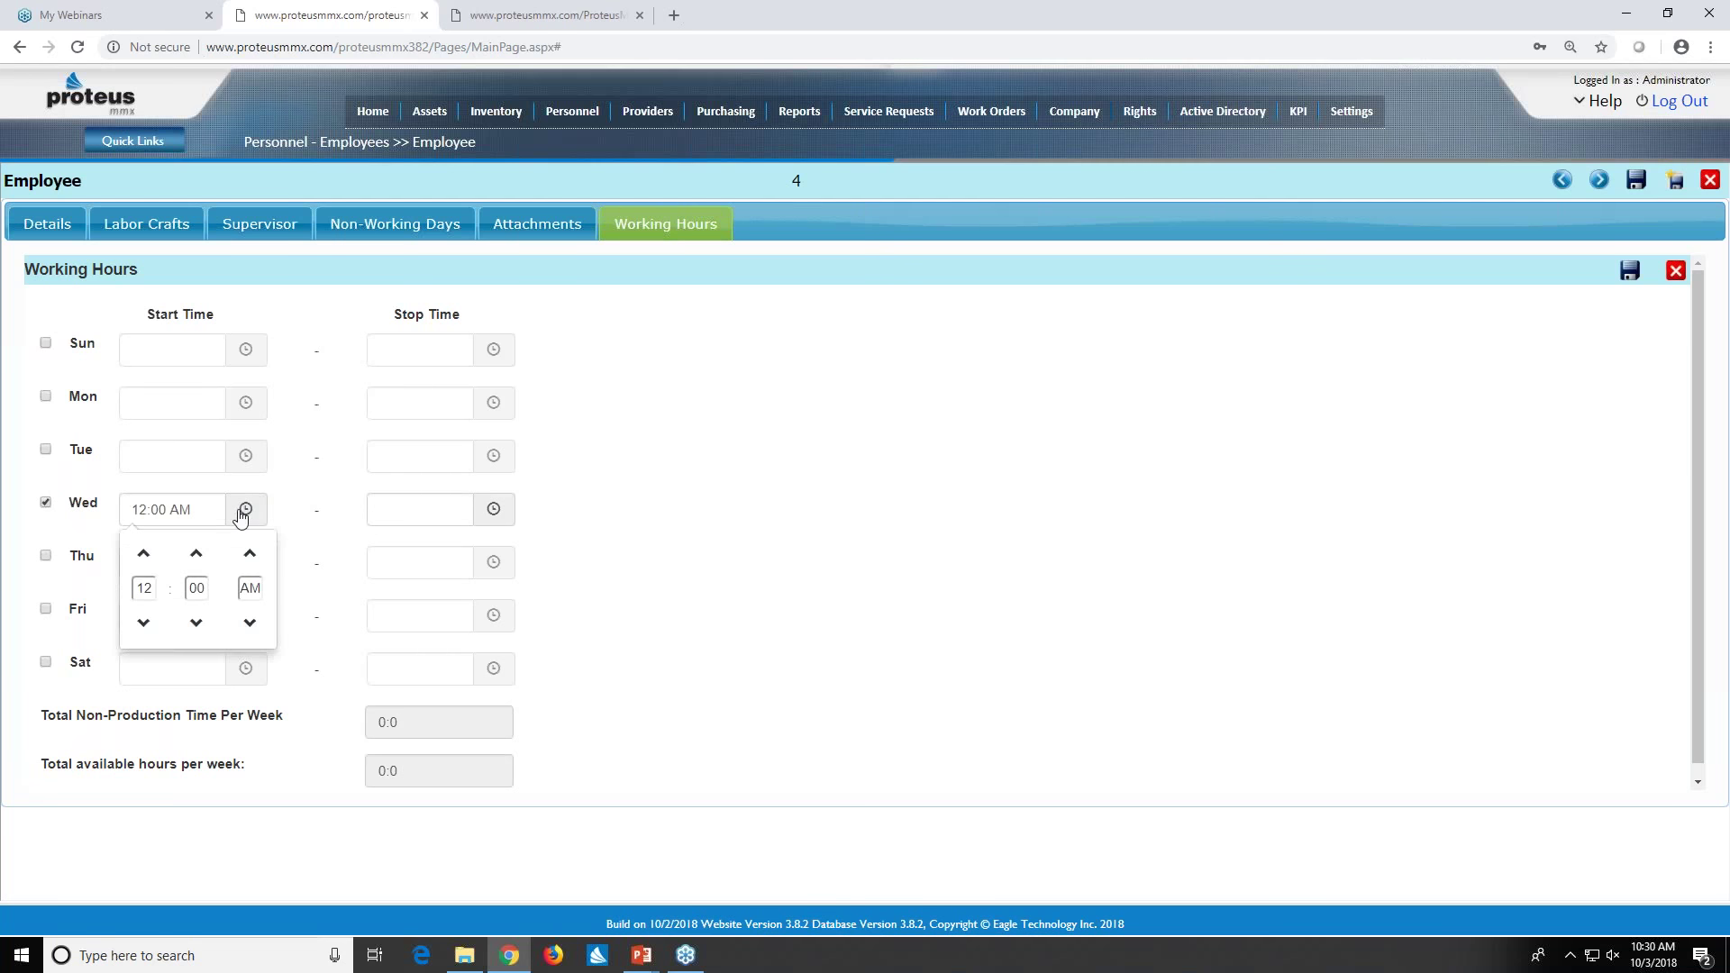
{"action": "left_click", "coordinate": [250, 623]}
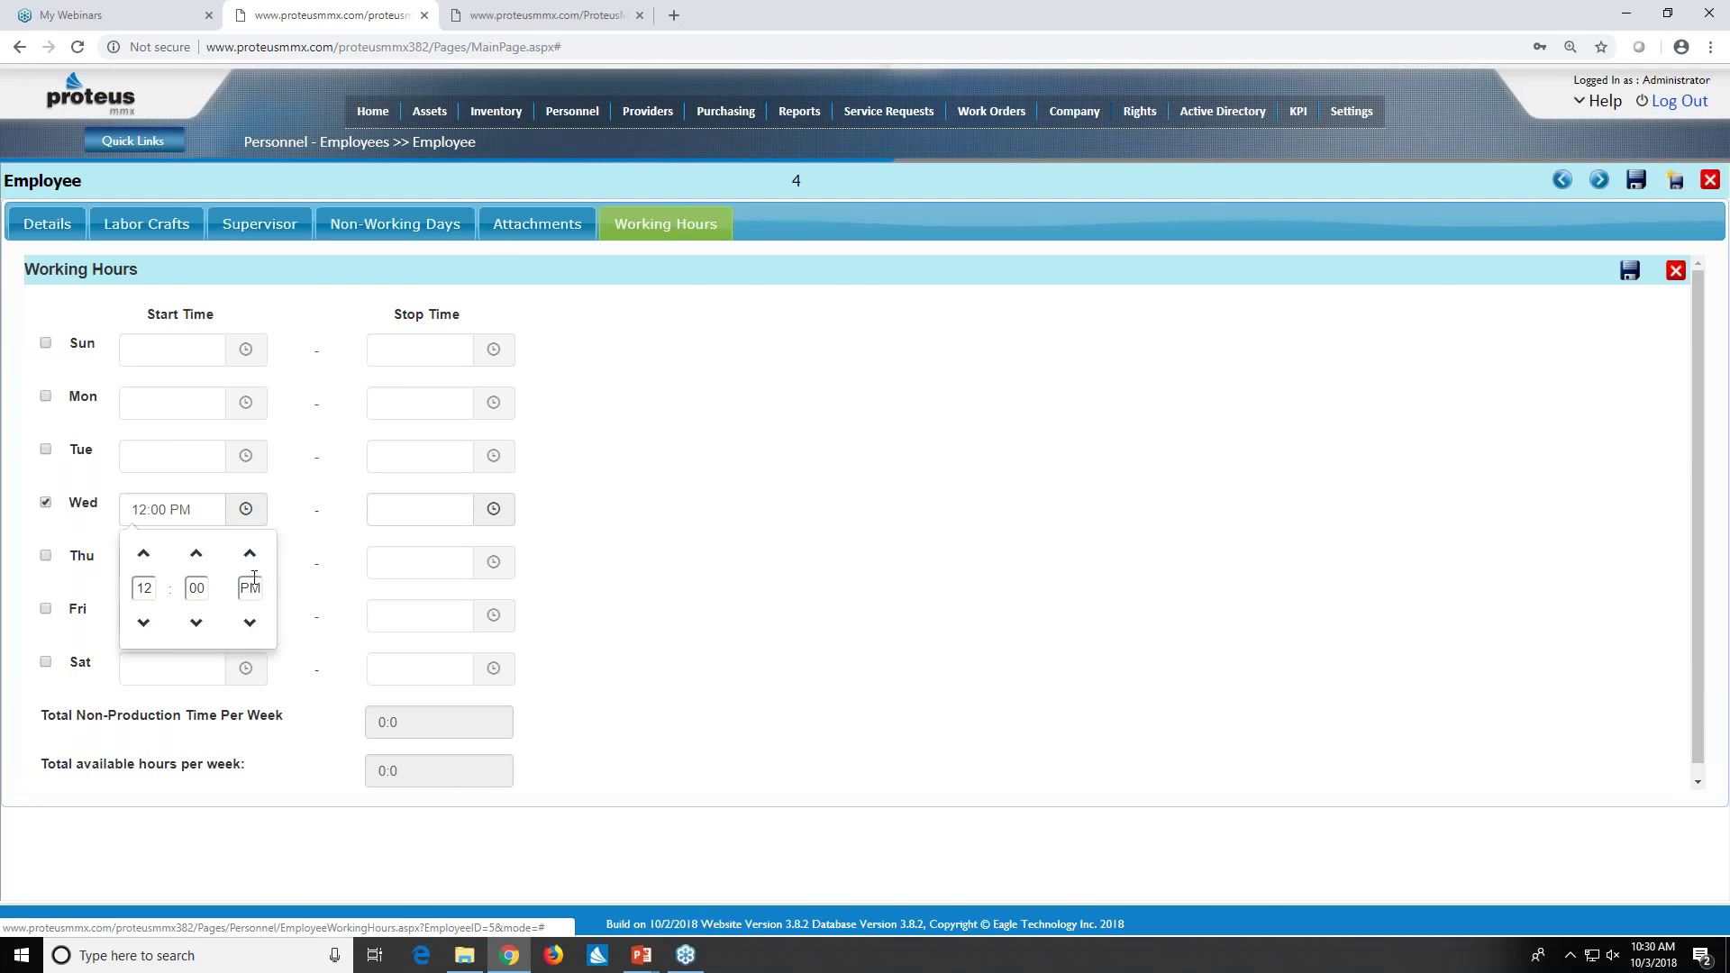
{"action": "left_click", "coordinate": [300, 520]}
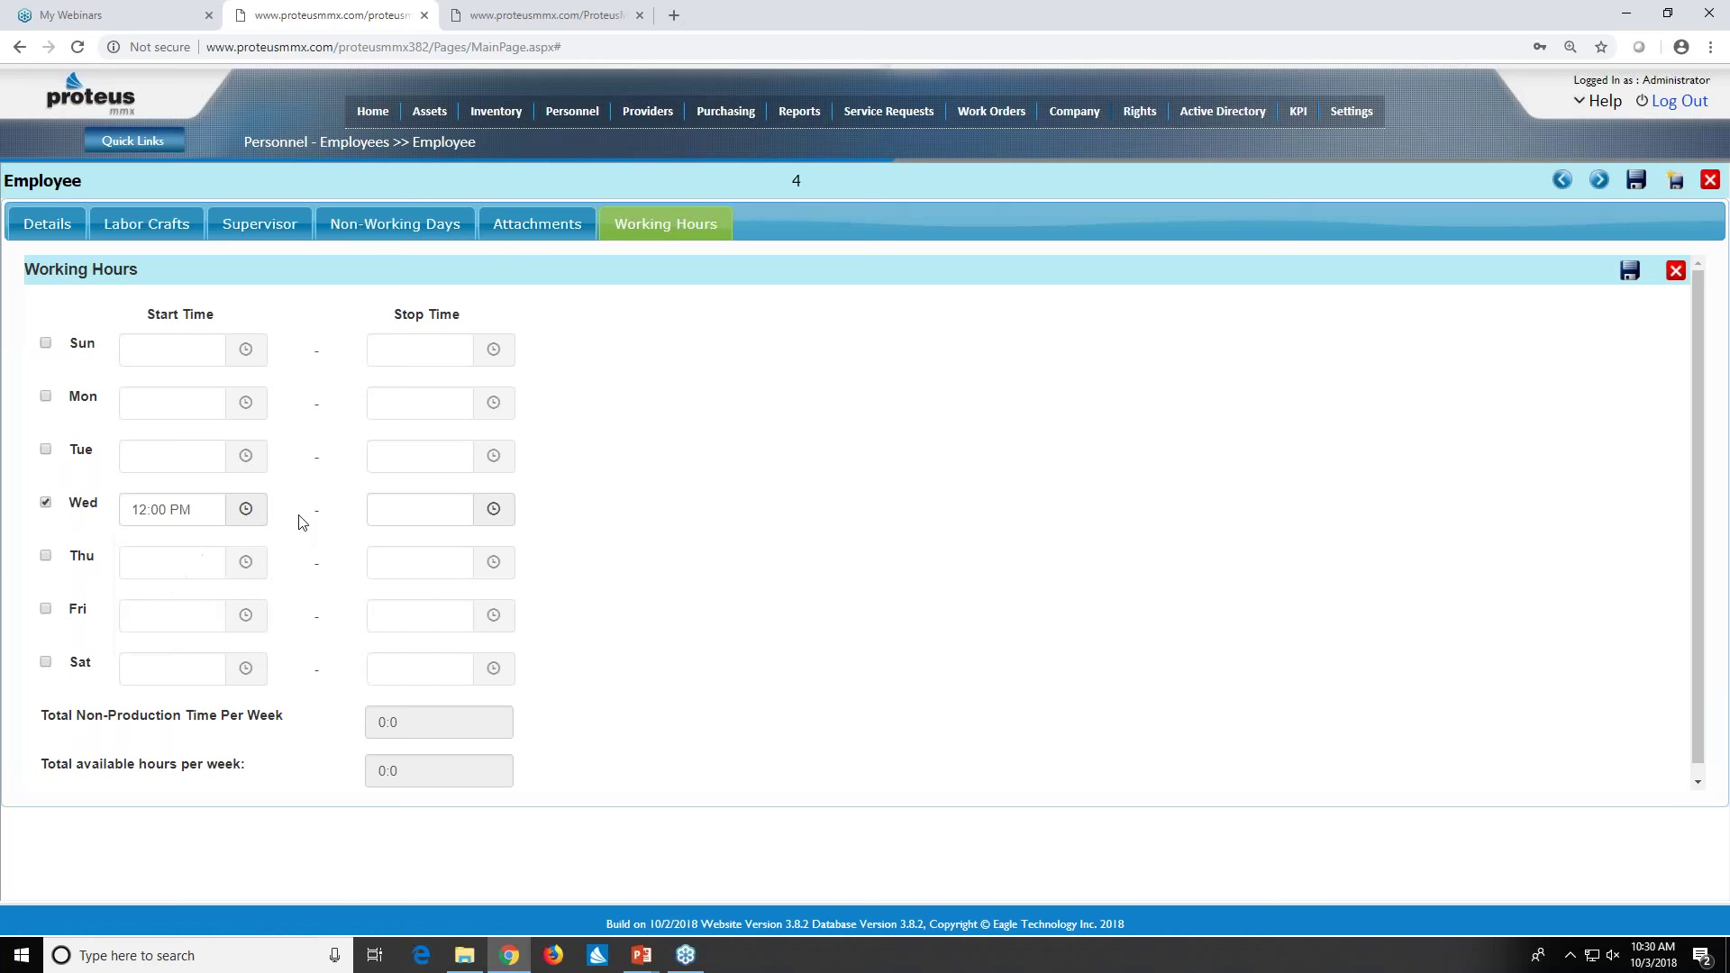
{"action": "left_click", "coordinate": [488, 511]}
{"action": "left_click", "coordinate": [391, 555]}
{"action": "left_click", "coordinate": [392, 556]}
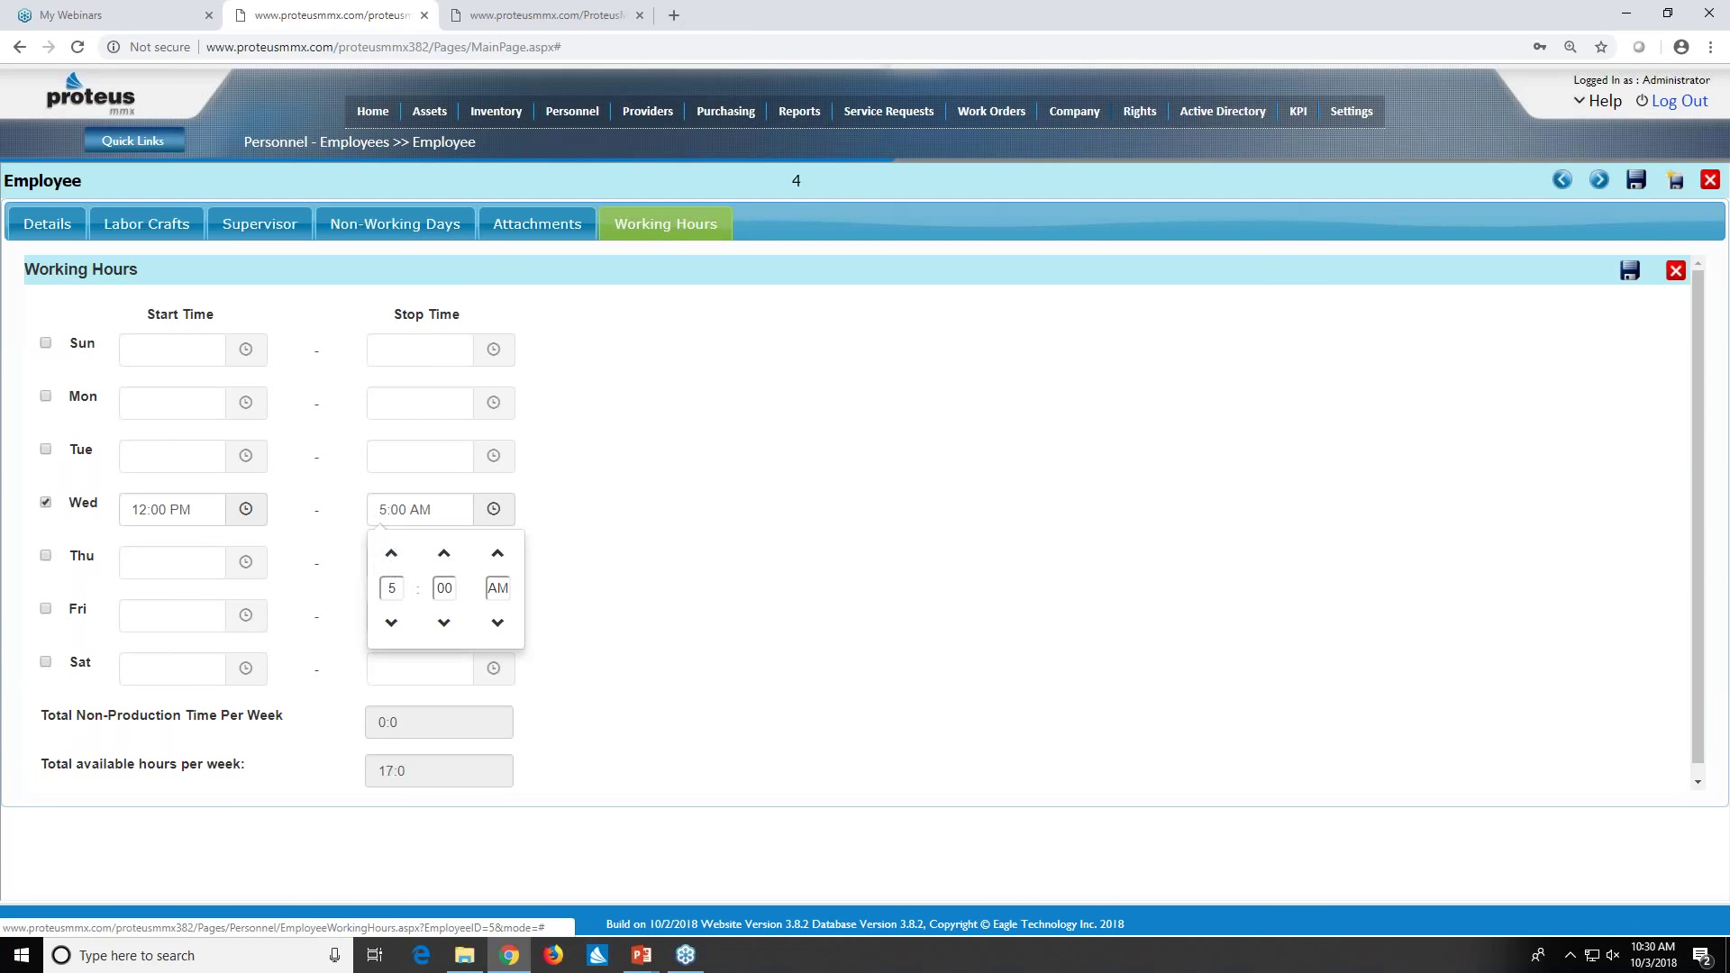
{"action": "left_click", "coordinate": [497, 554]}
{"action": "left_click", "coordinate": [599, 525]}
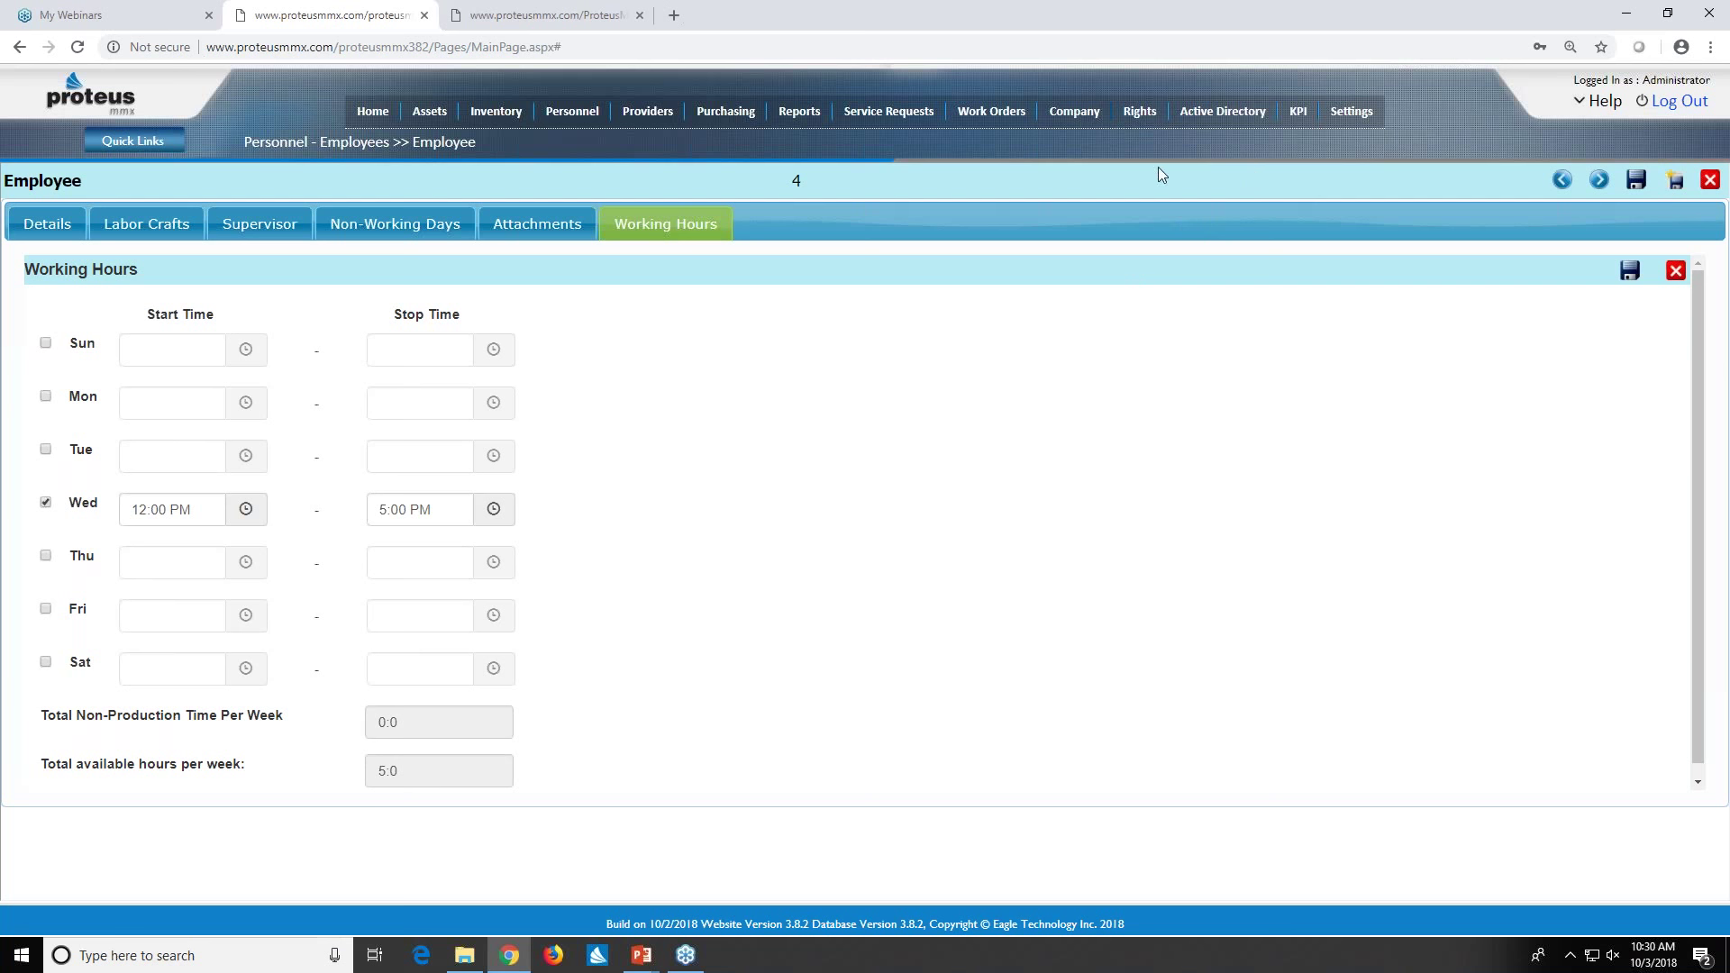
{"action": "mouse_move", "coordinate": [1099, 121]}
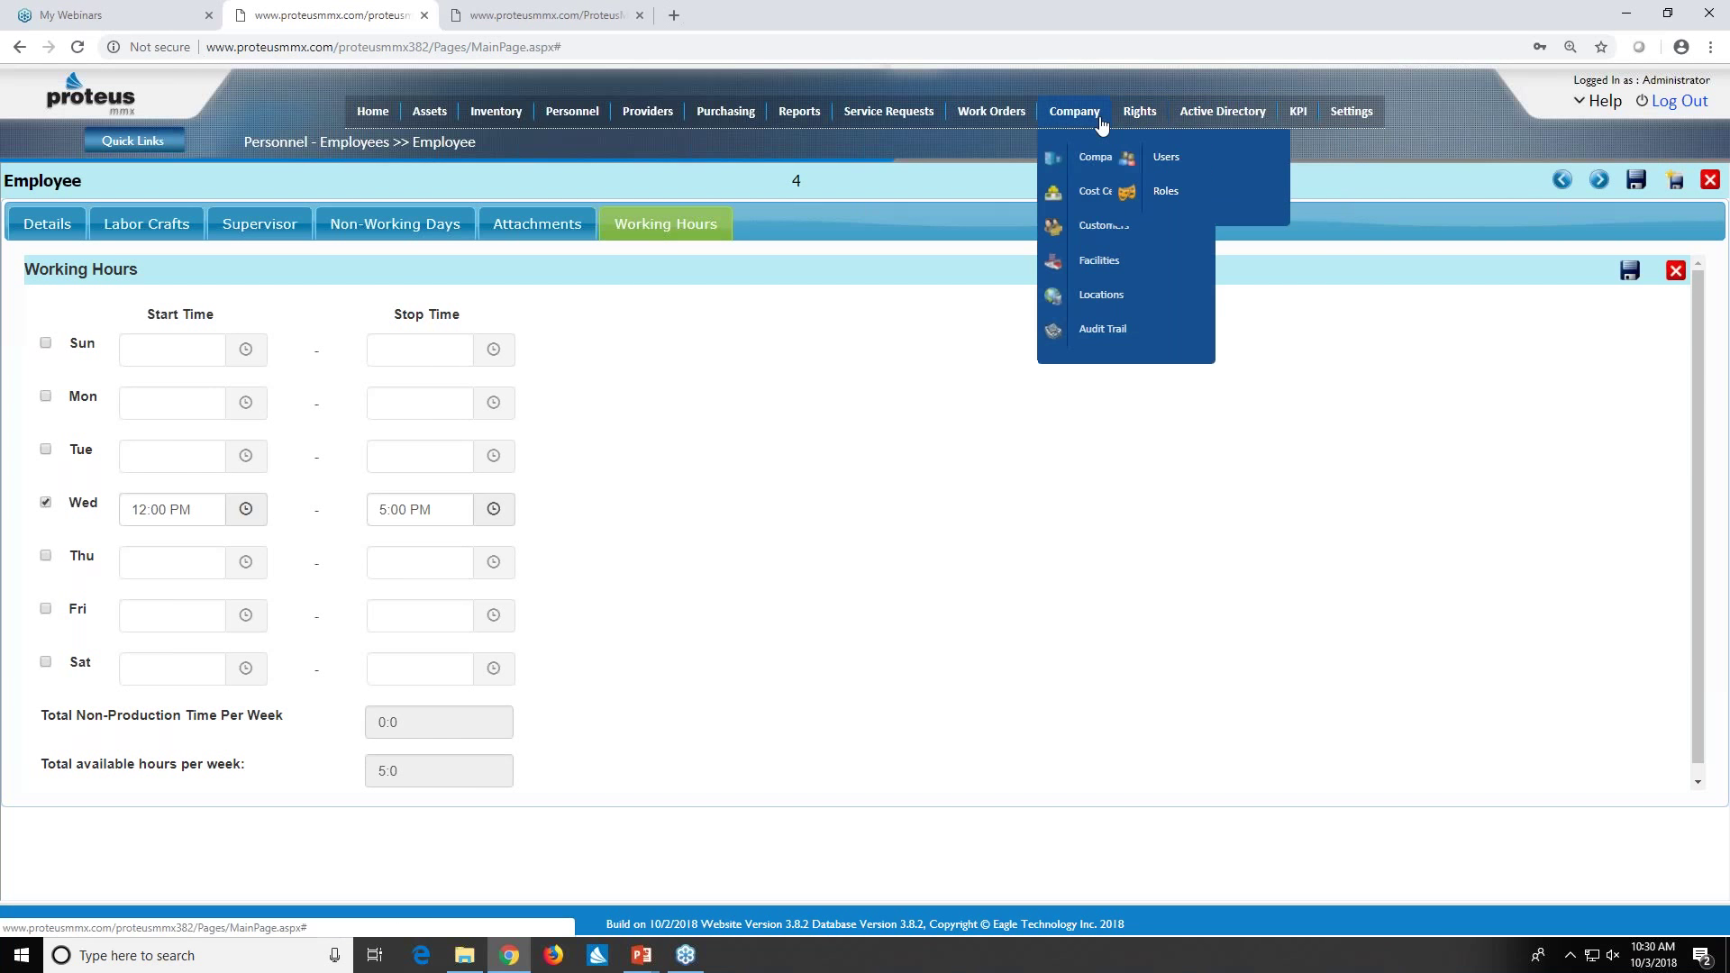
{"action": "mouse_move", "coordinate": [1005, 117]}
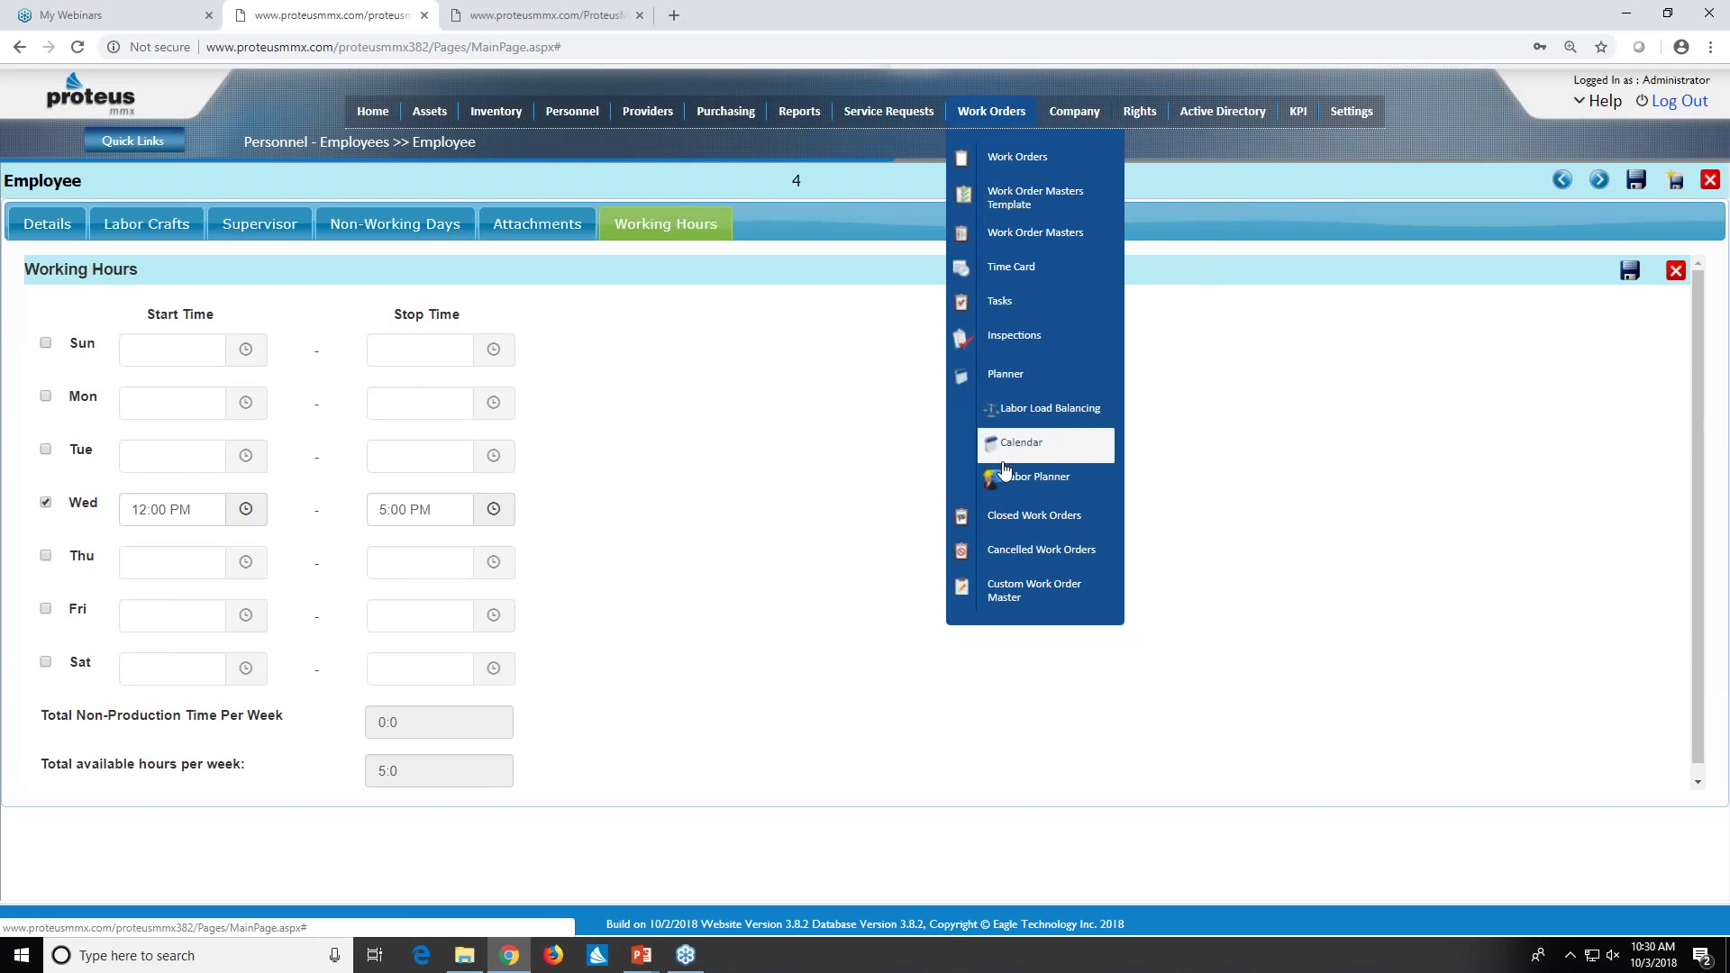
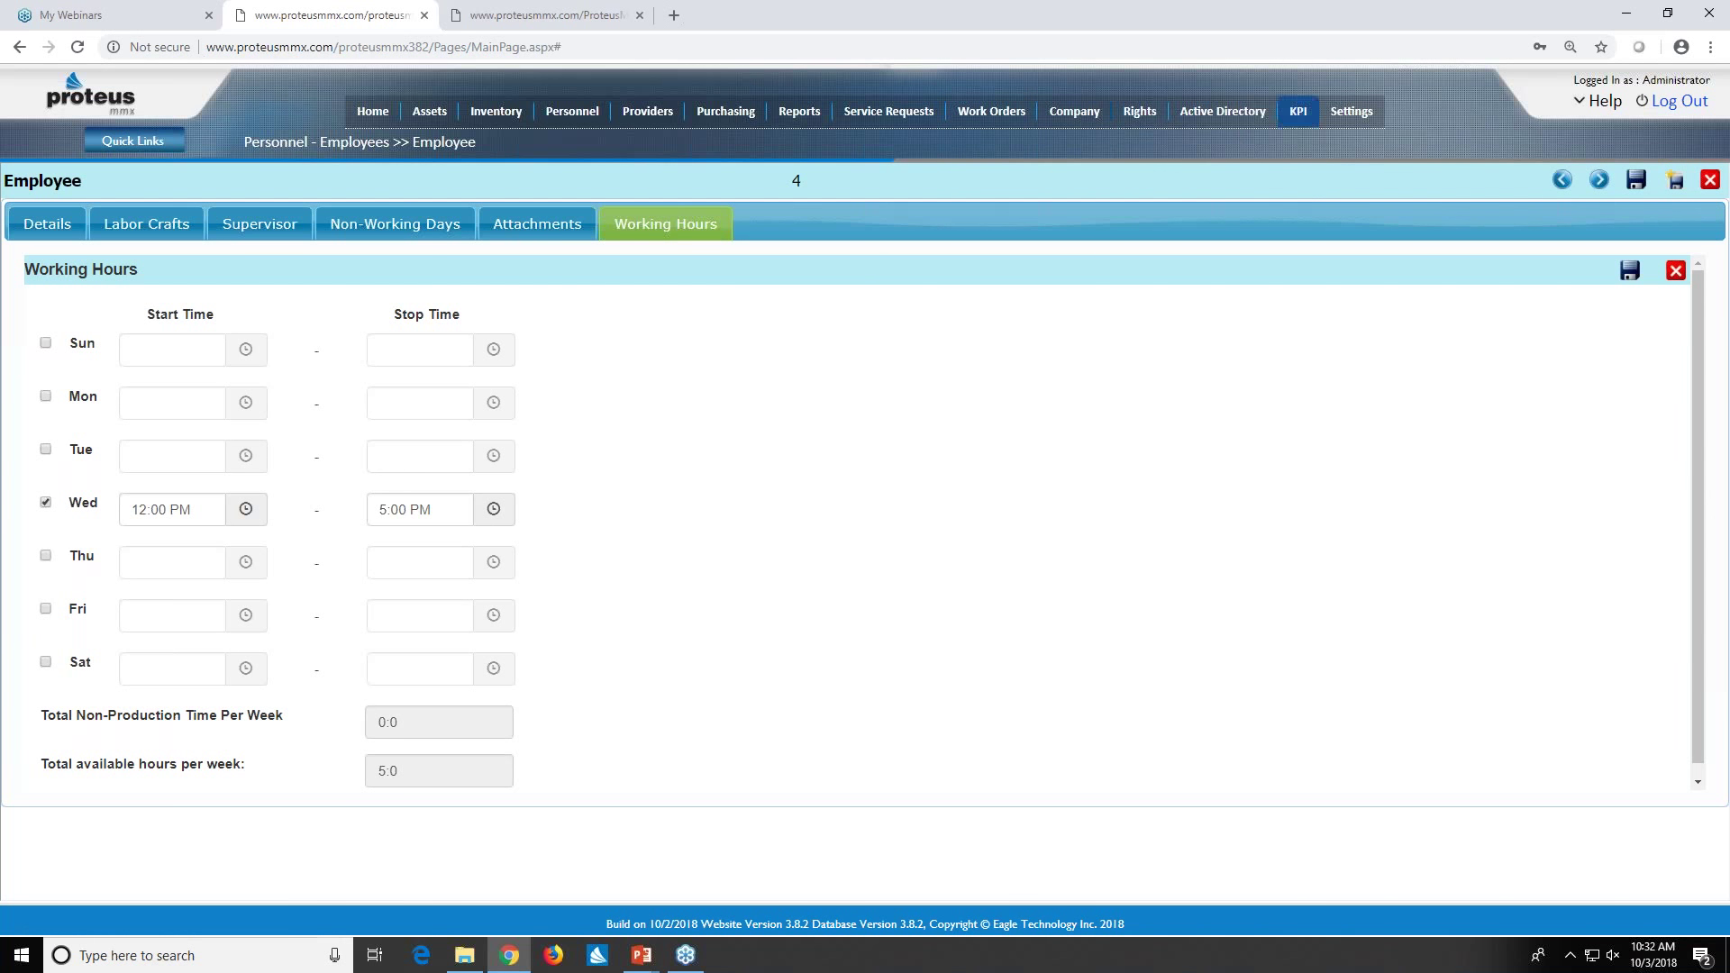
- Show the Active Directory menu's Users and Roles options from the working-hours page
{"action": "mouse_move", "coordinate": [1222, 112]}
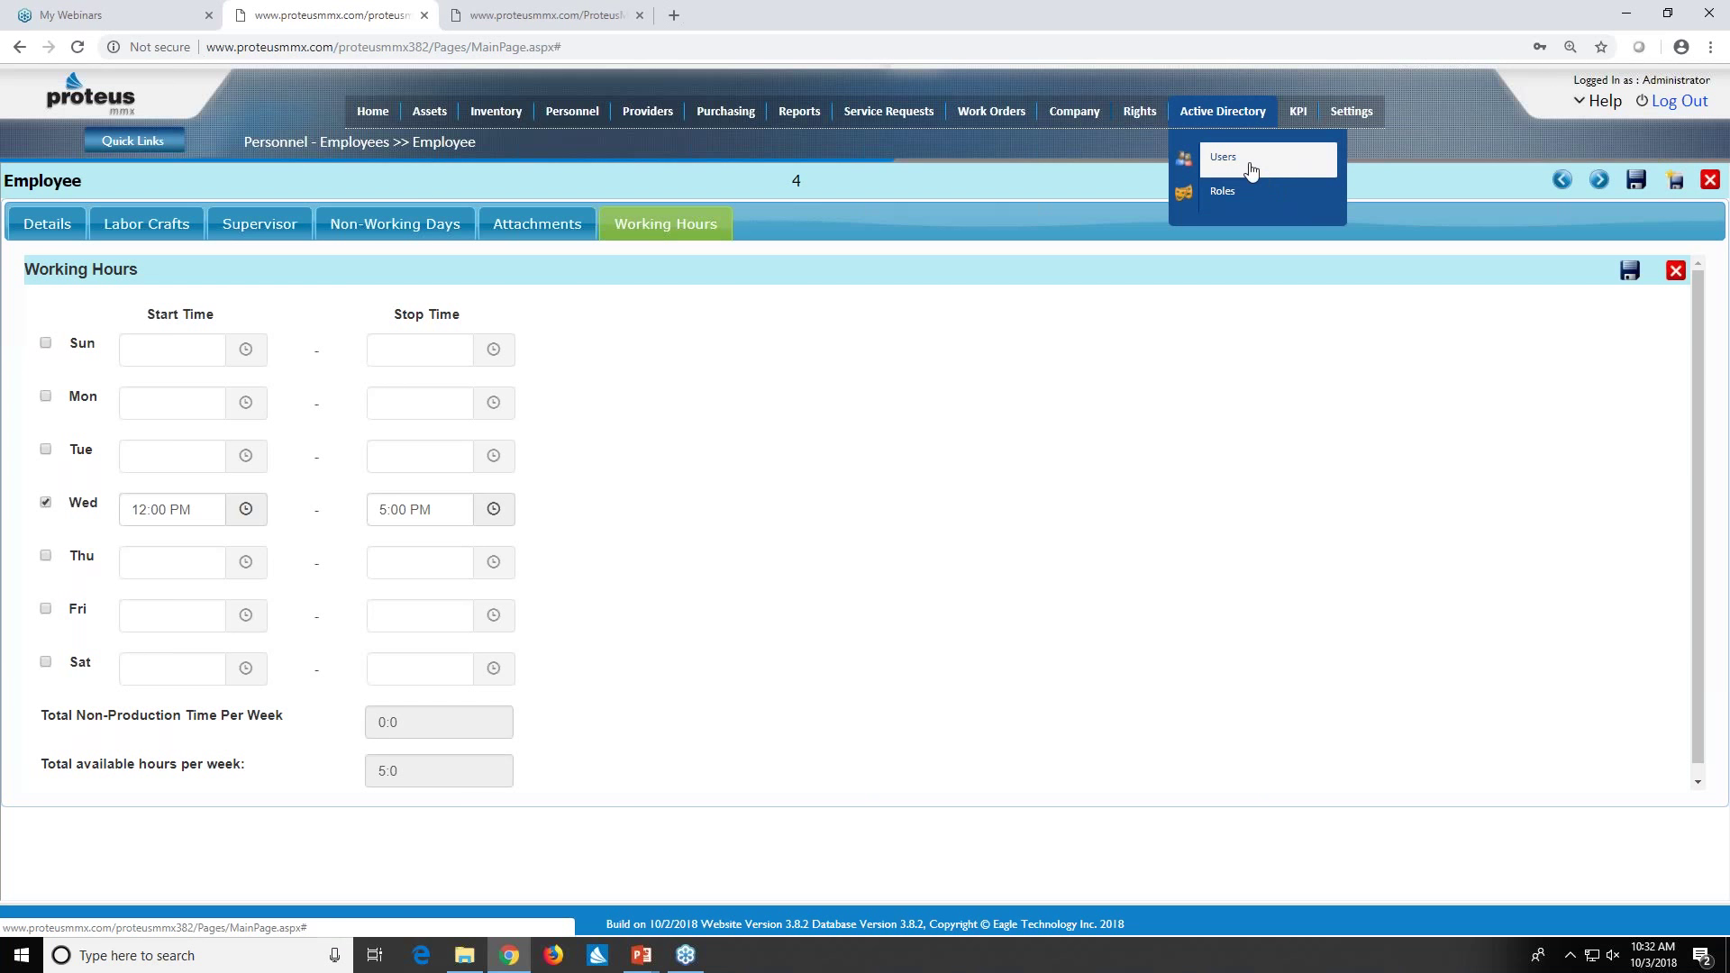
- Open the empty Active Directory Users list and try adding a user, dismissing the choose-a-user warning
{"action": "left_click", "coordinate": [1238, 171]}
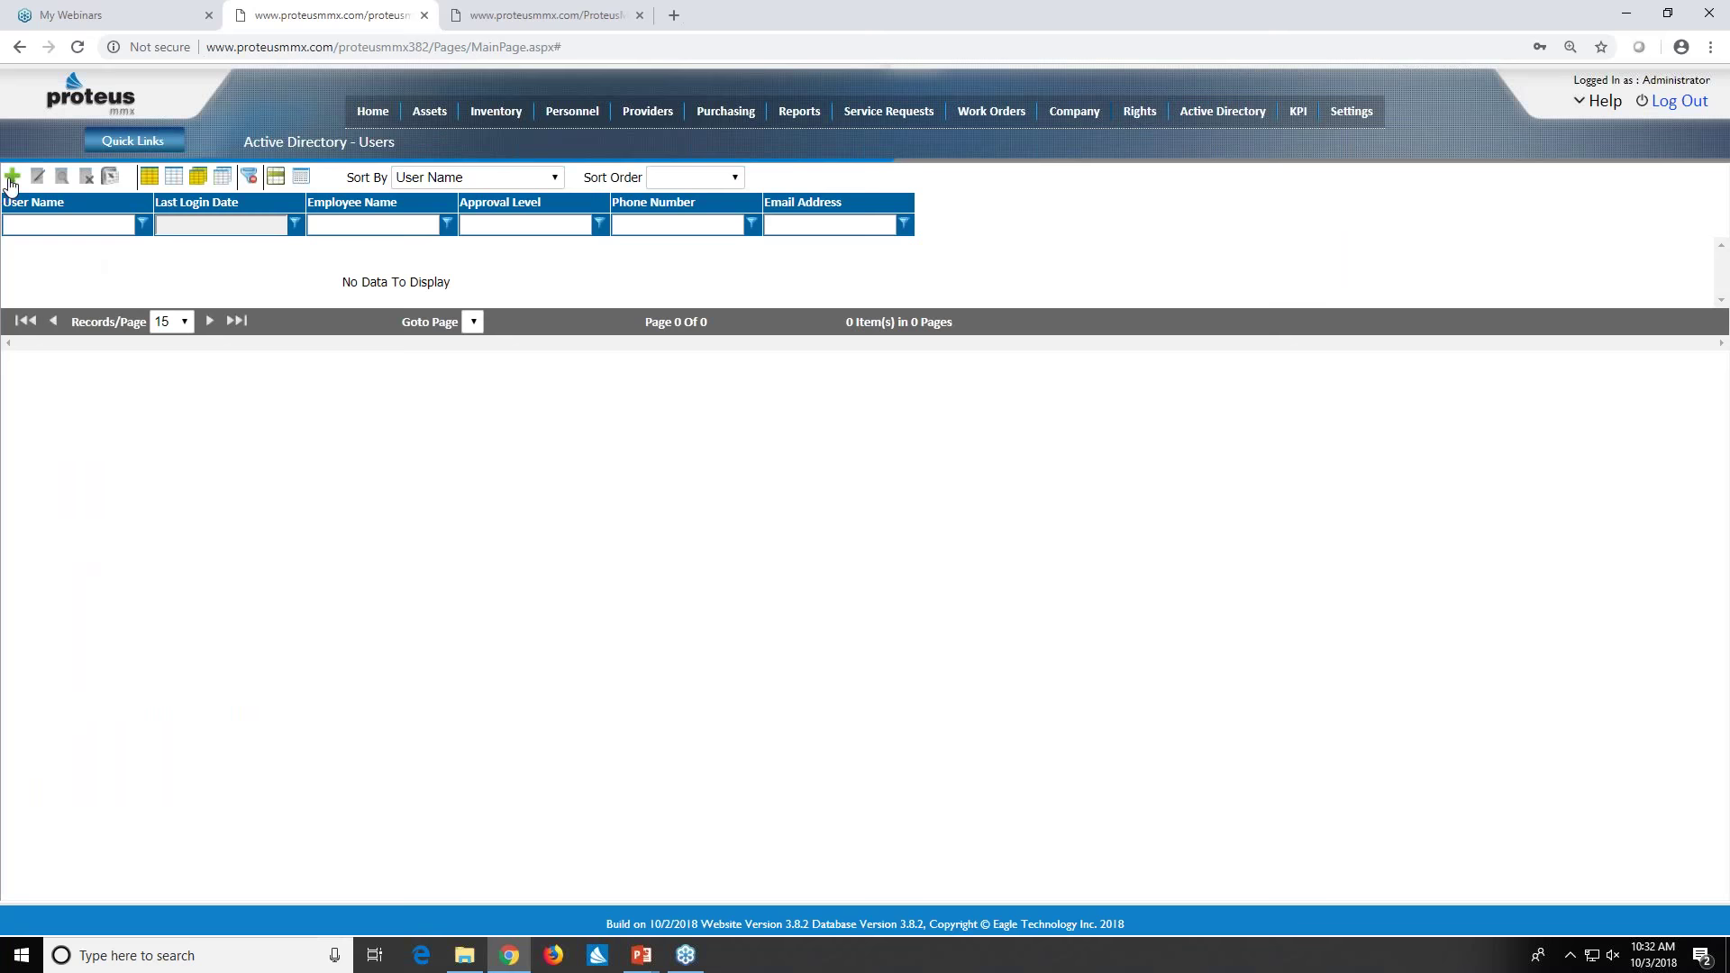
{"action": "left_click", "coordinate": [11, 179]}
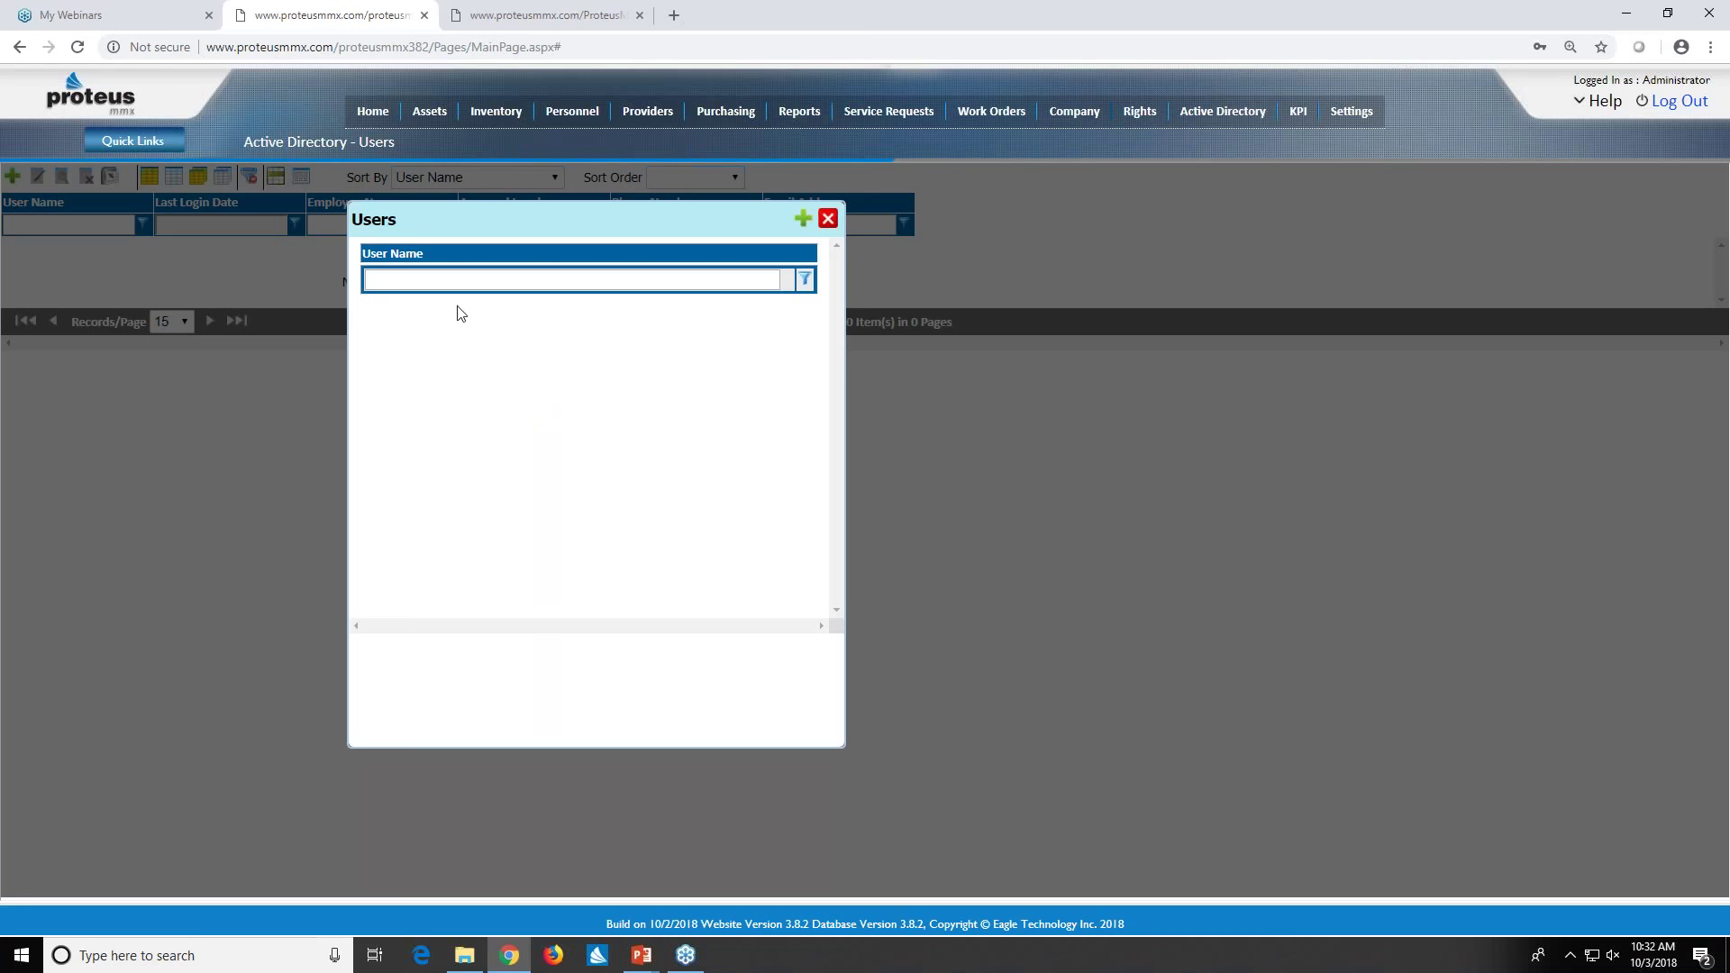
{"action": "left_click", "coordinate": [799, 221]}
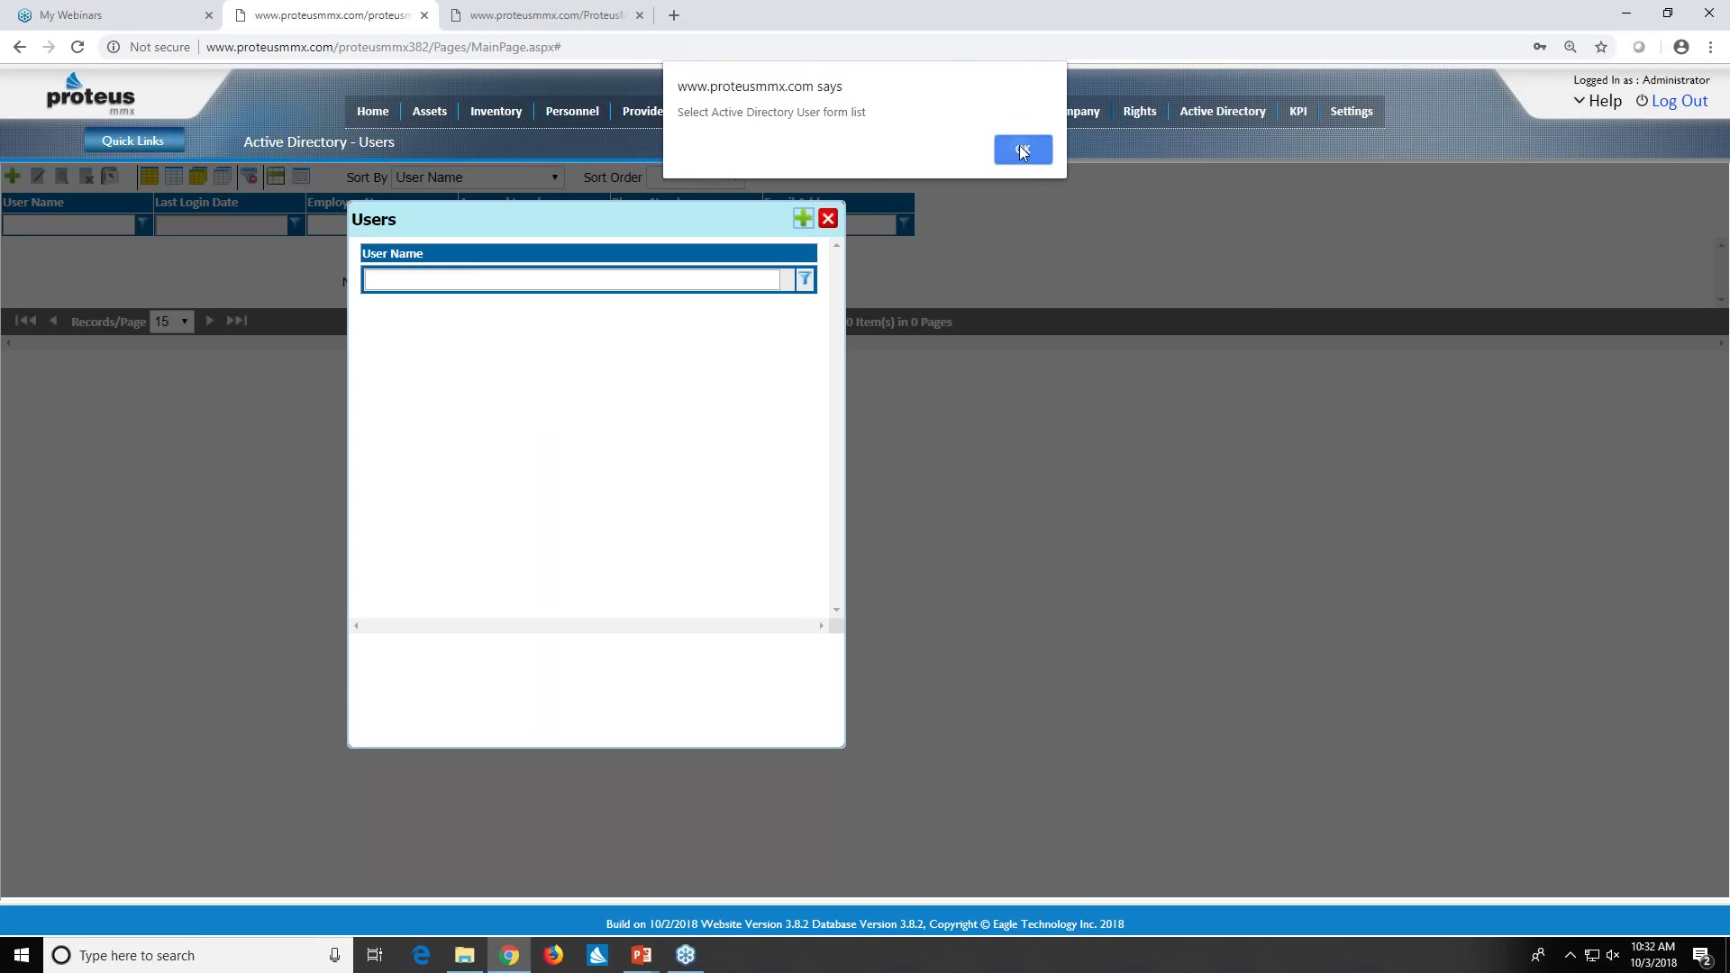
{"action": "left_click", "coordinate": [1023, 149]}
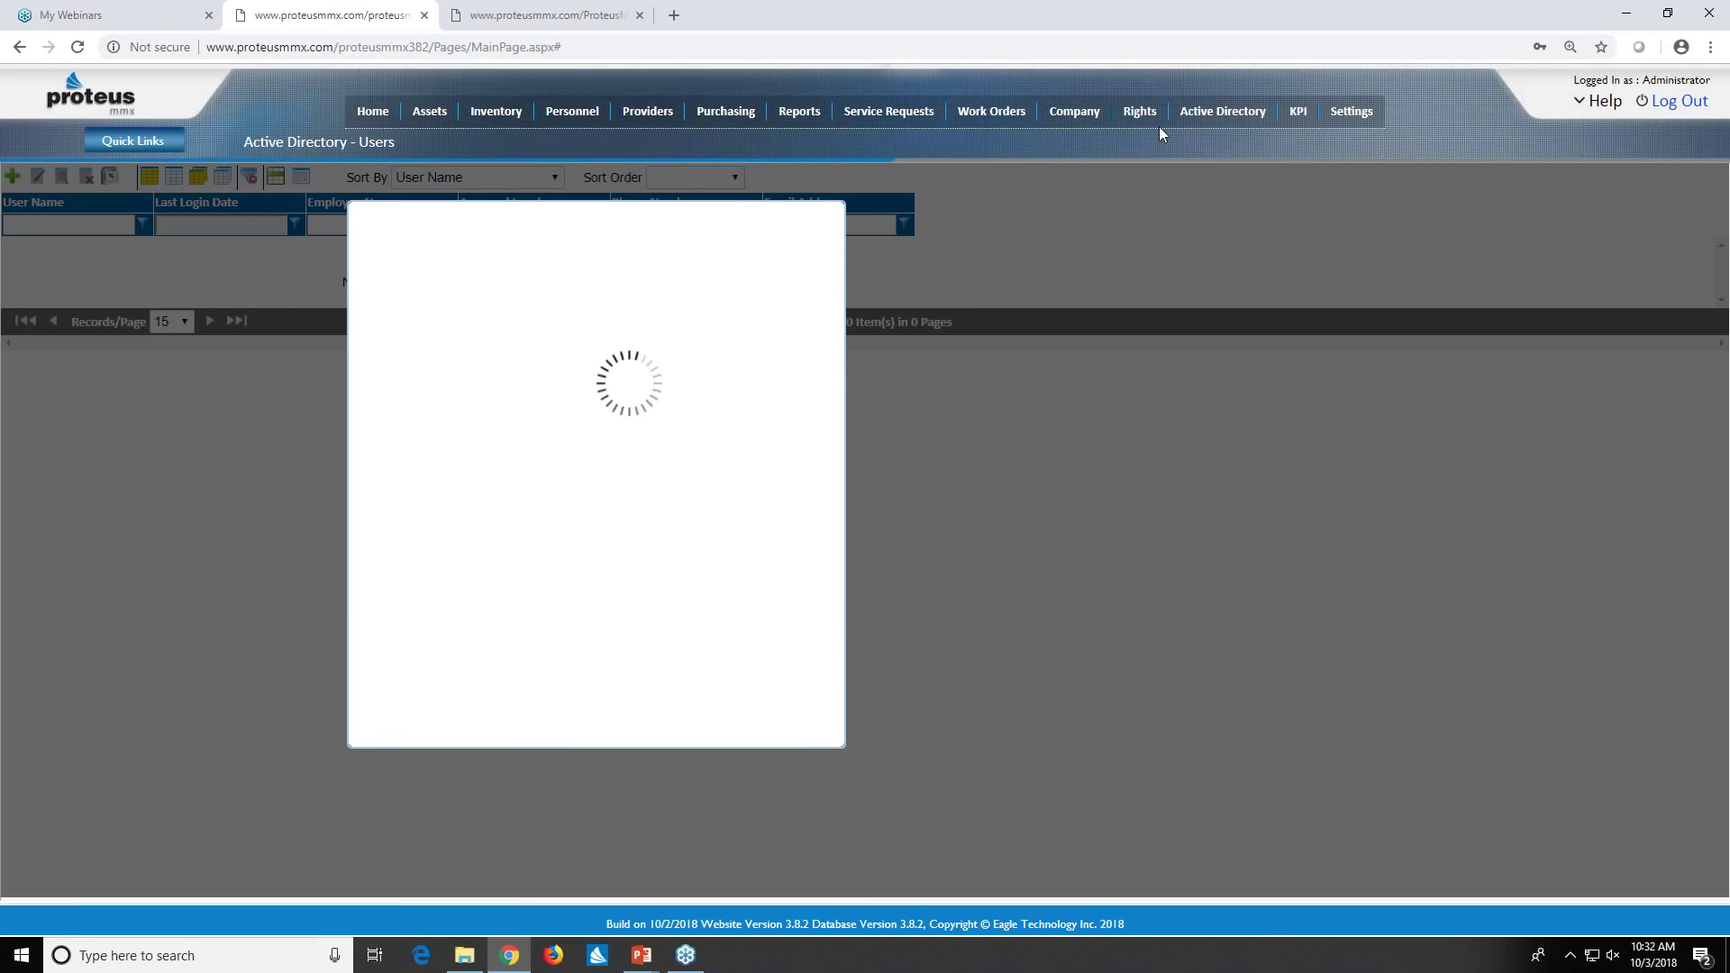
- Open the application users list from the menu and close the empty user-picker popup
{"action": "left_click", "coordinate": [1137, 111]}
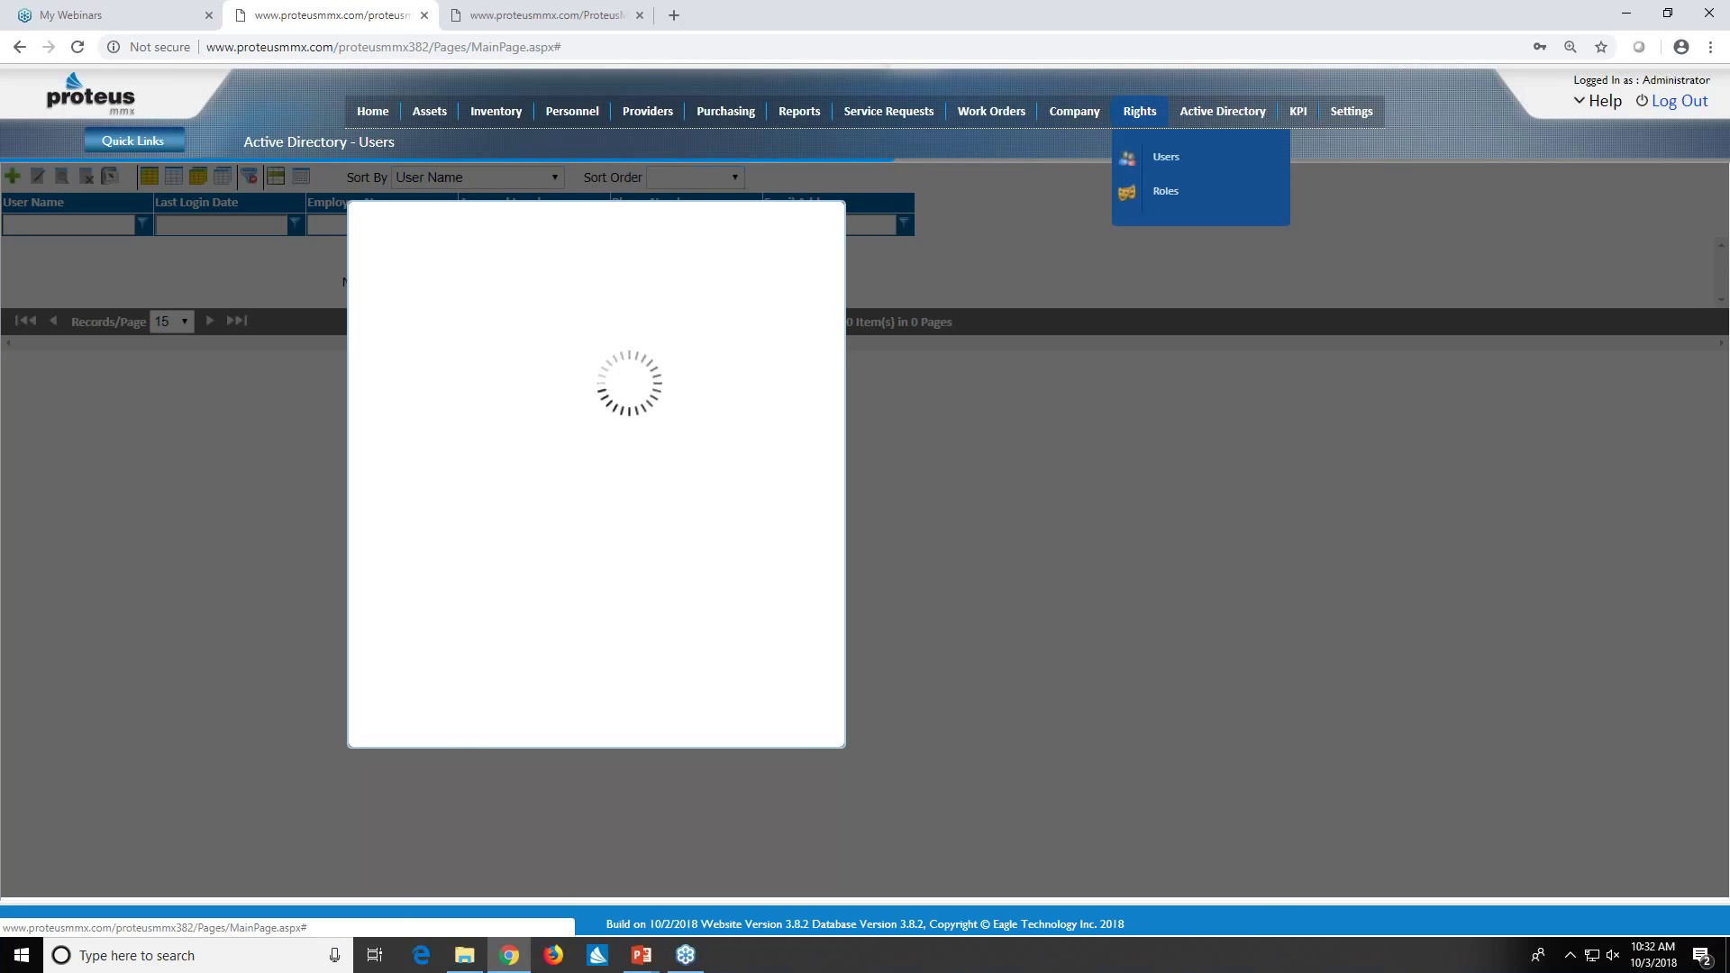
{"action": "mouse_move", "coordinate": [1139, 111]}
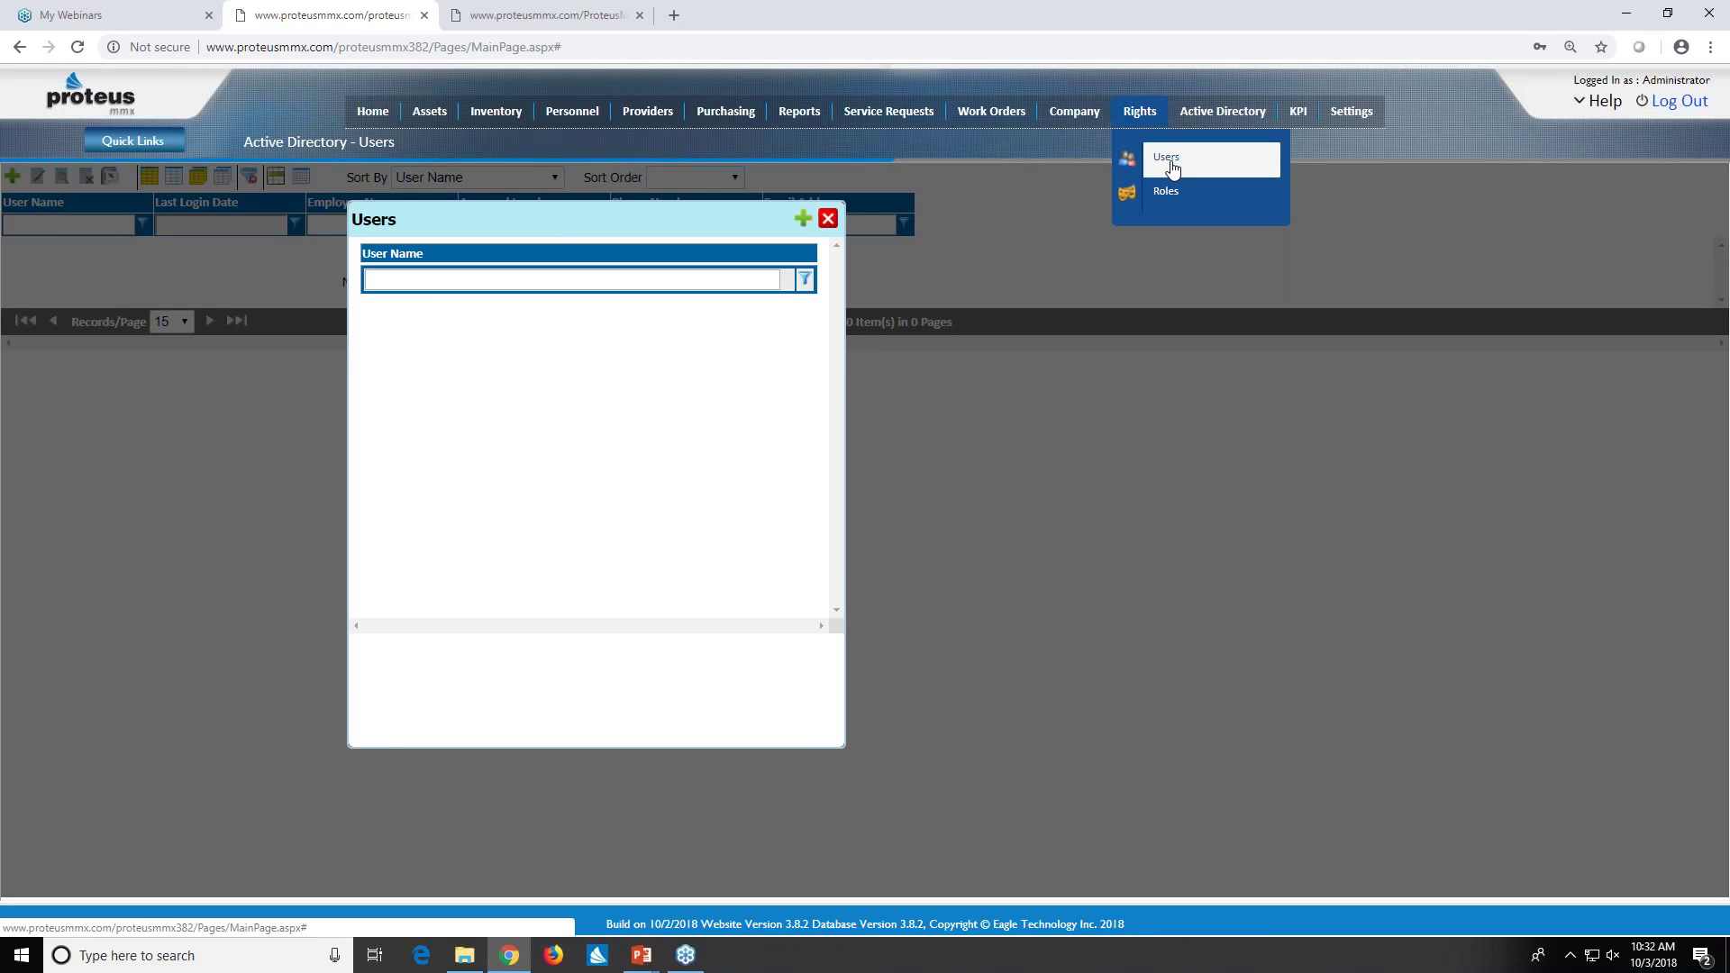
{"action": "left_click", "coordinate": [1172, 169]}
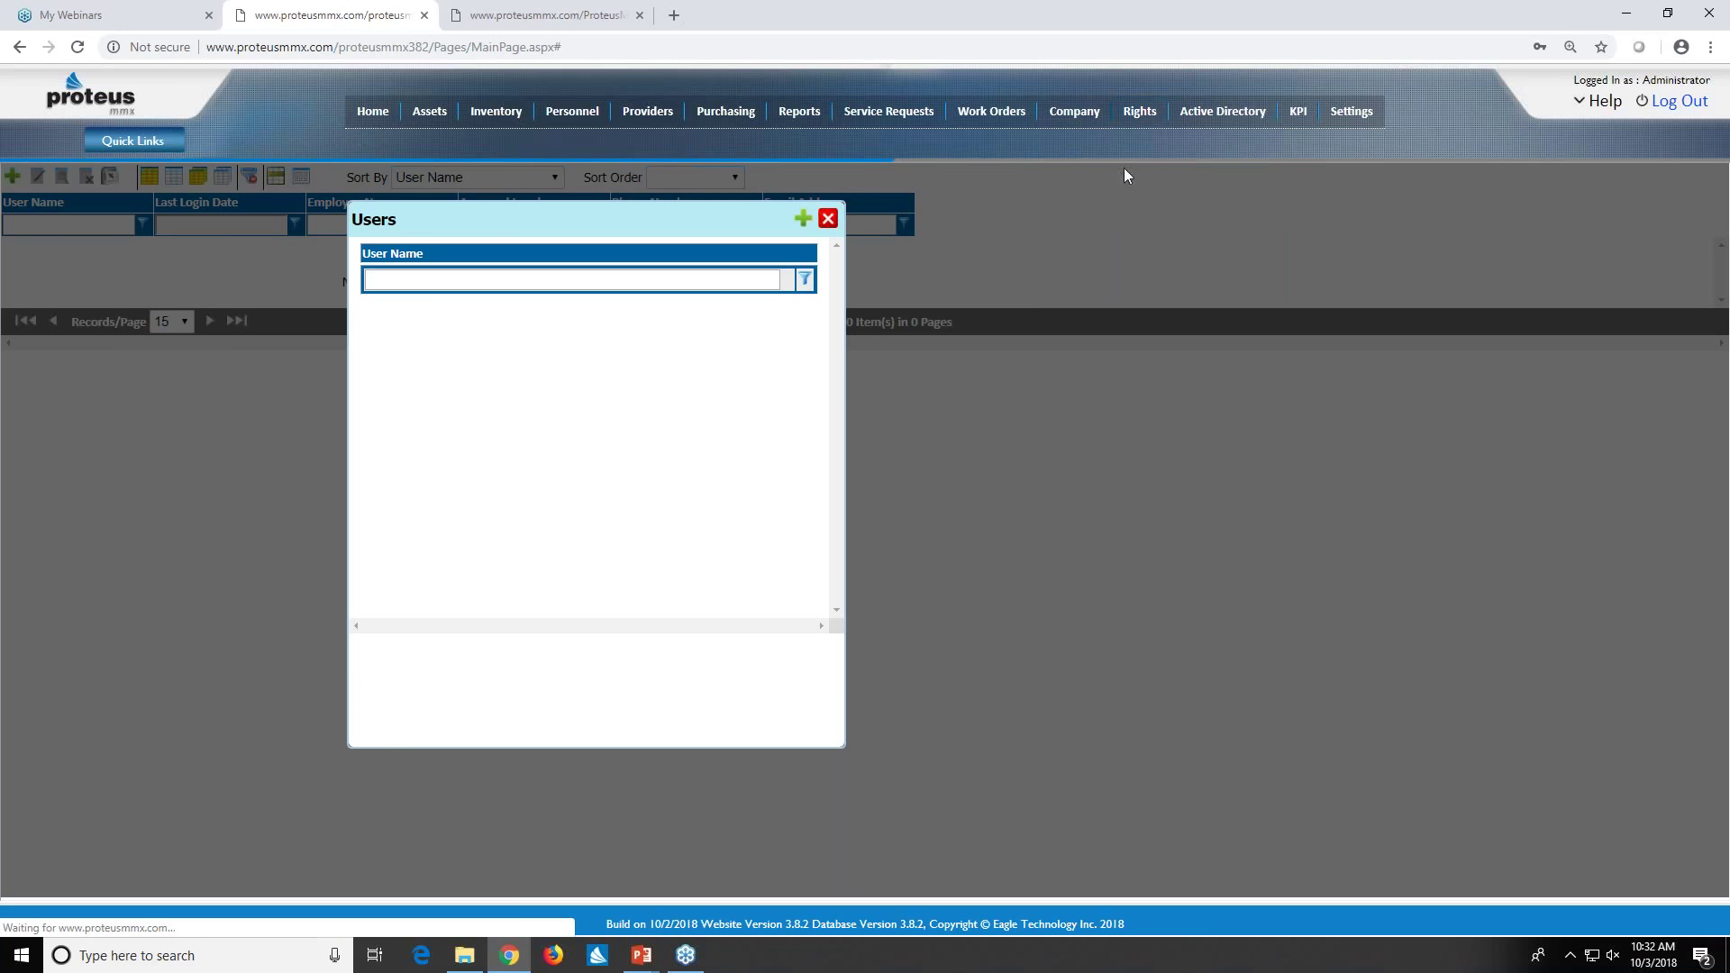
{"action": "left_click", "coordinate": [827, 218]}
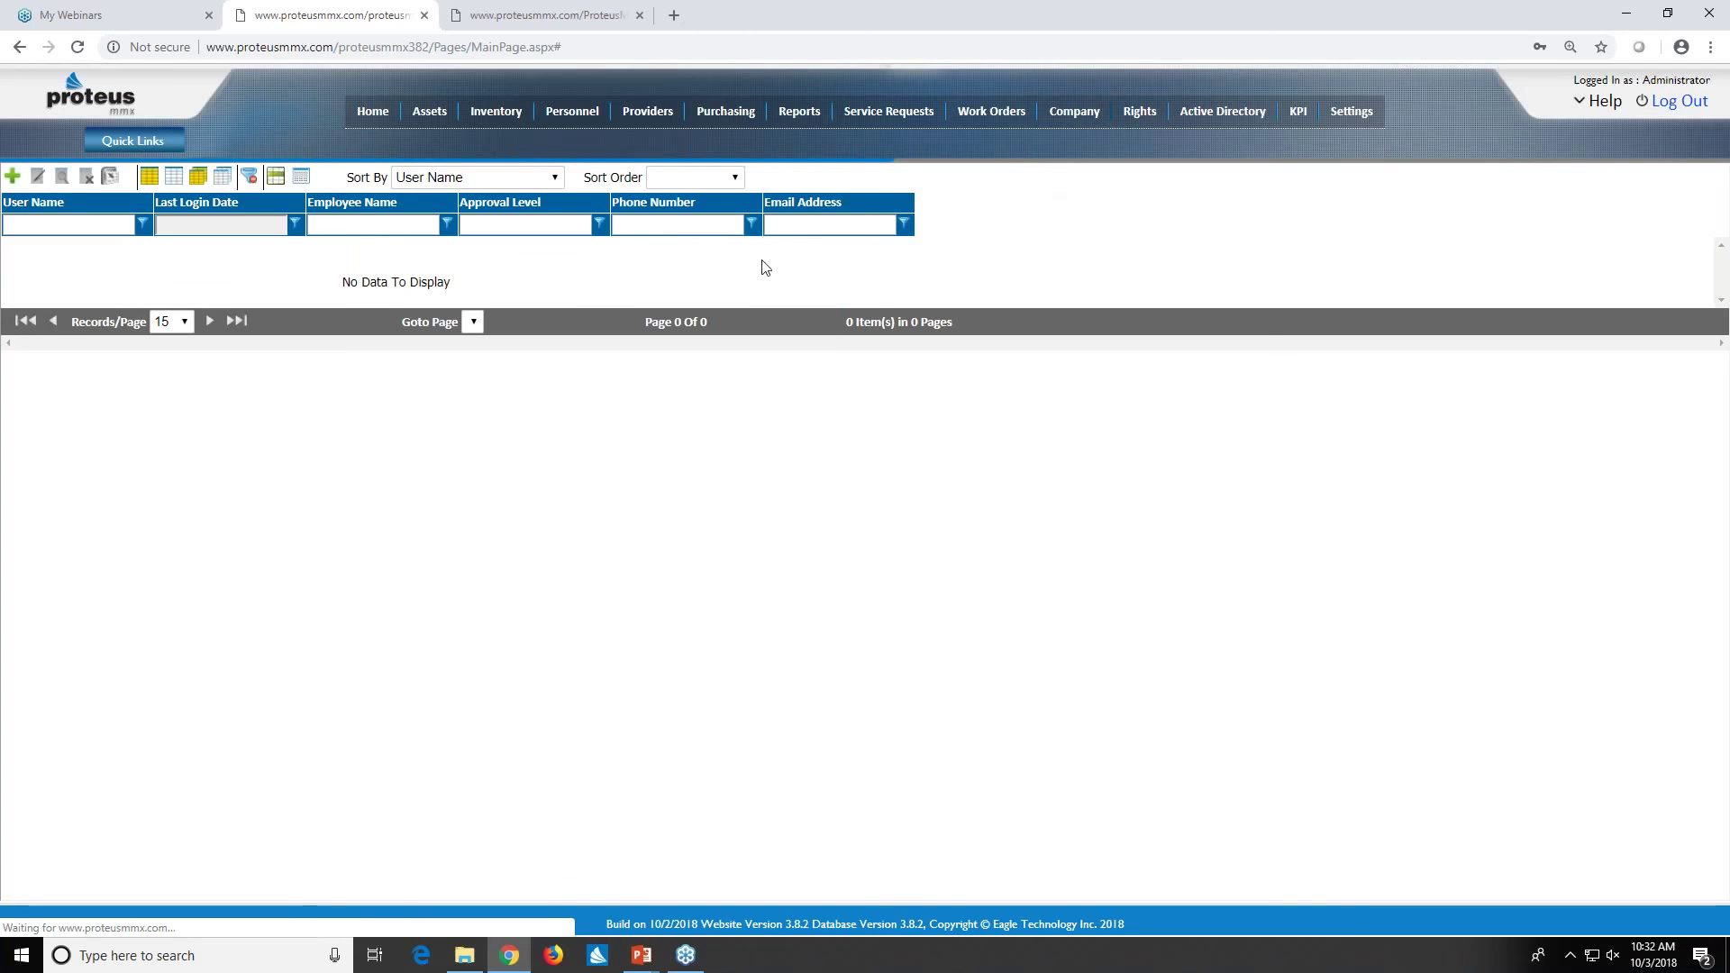
- Open the Trainer user account for editing from Rights > Users
{"action": "mouse_move", "coordinate": [1145, 135]}
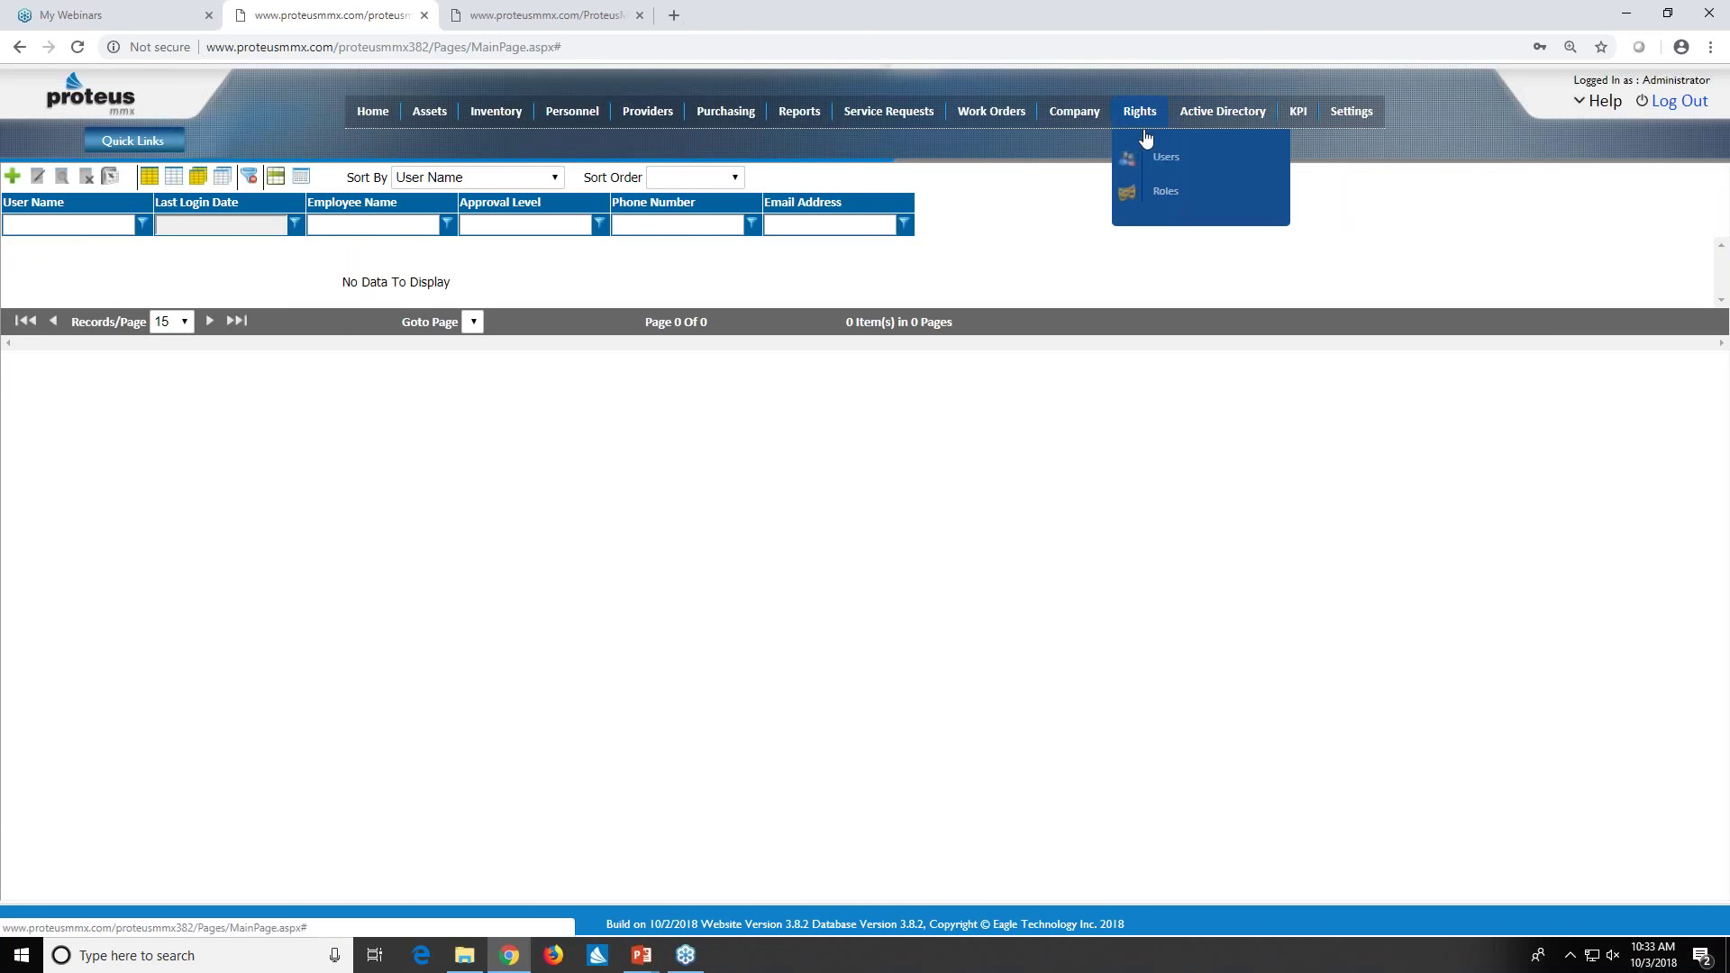
{"action": "left_click", "coordinate": [1168, 161]}
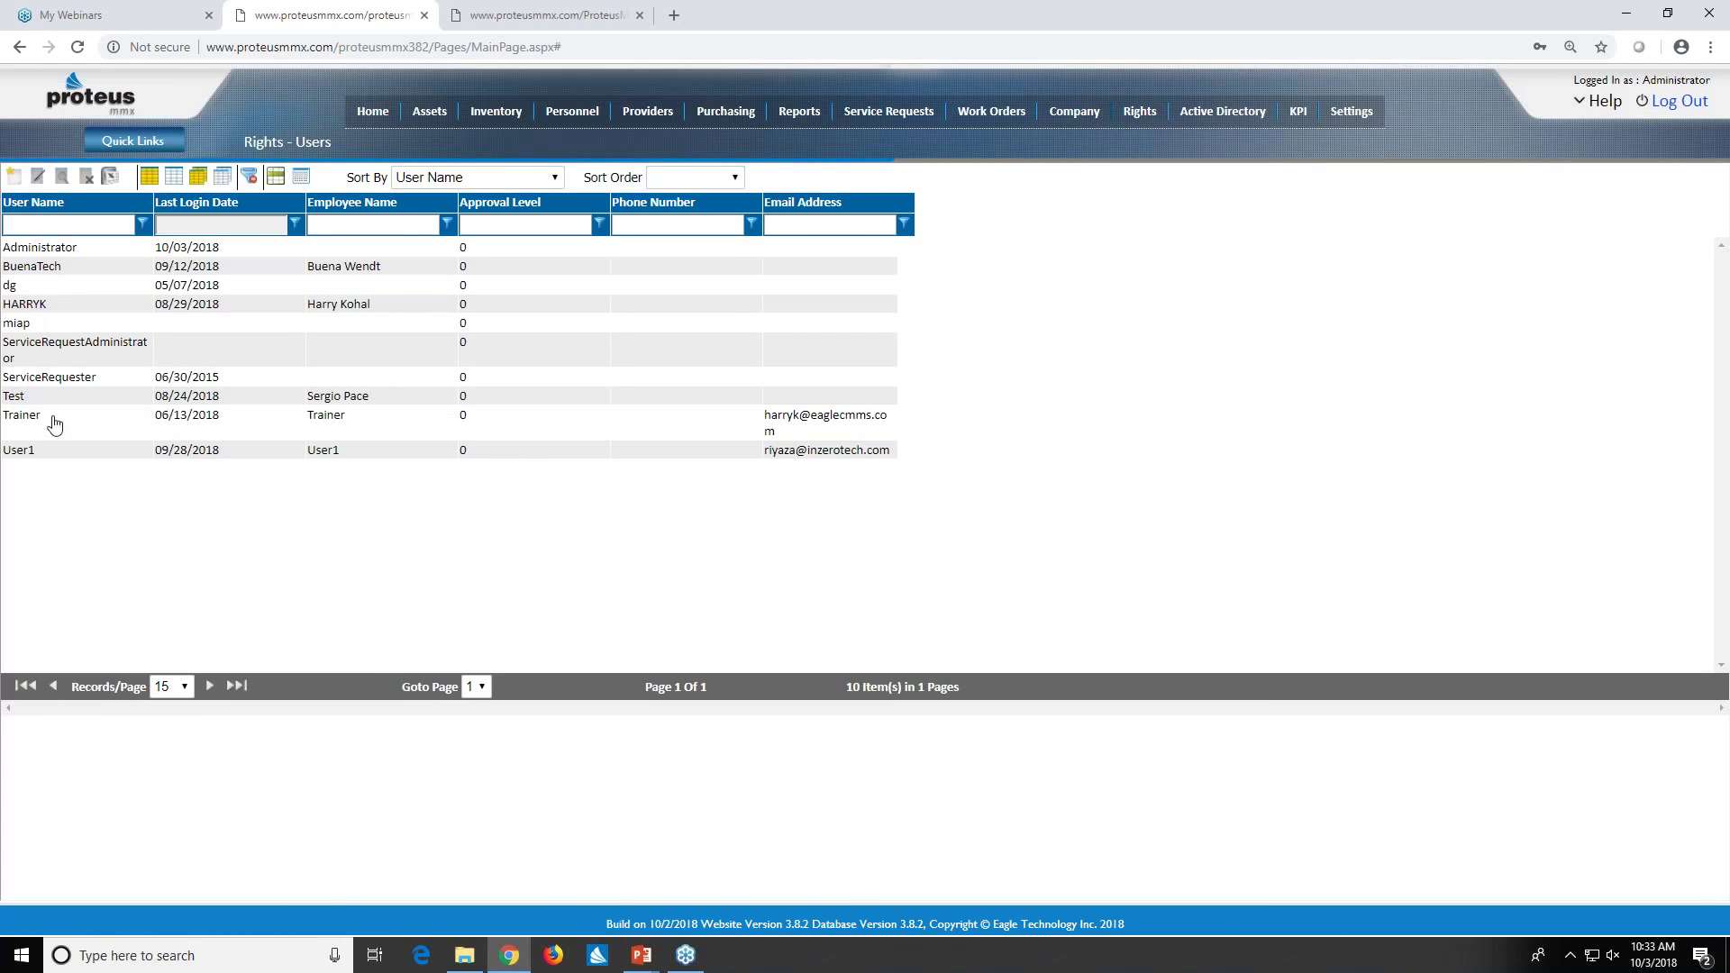
{"action": "left_click", "coordinate": [51, 429]}
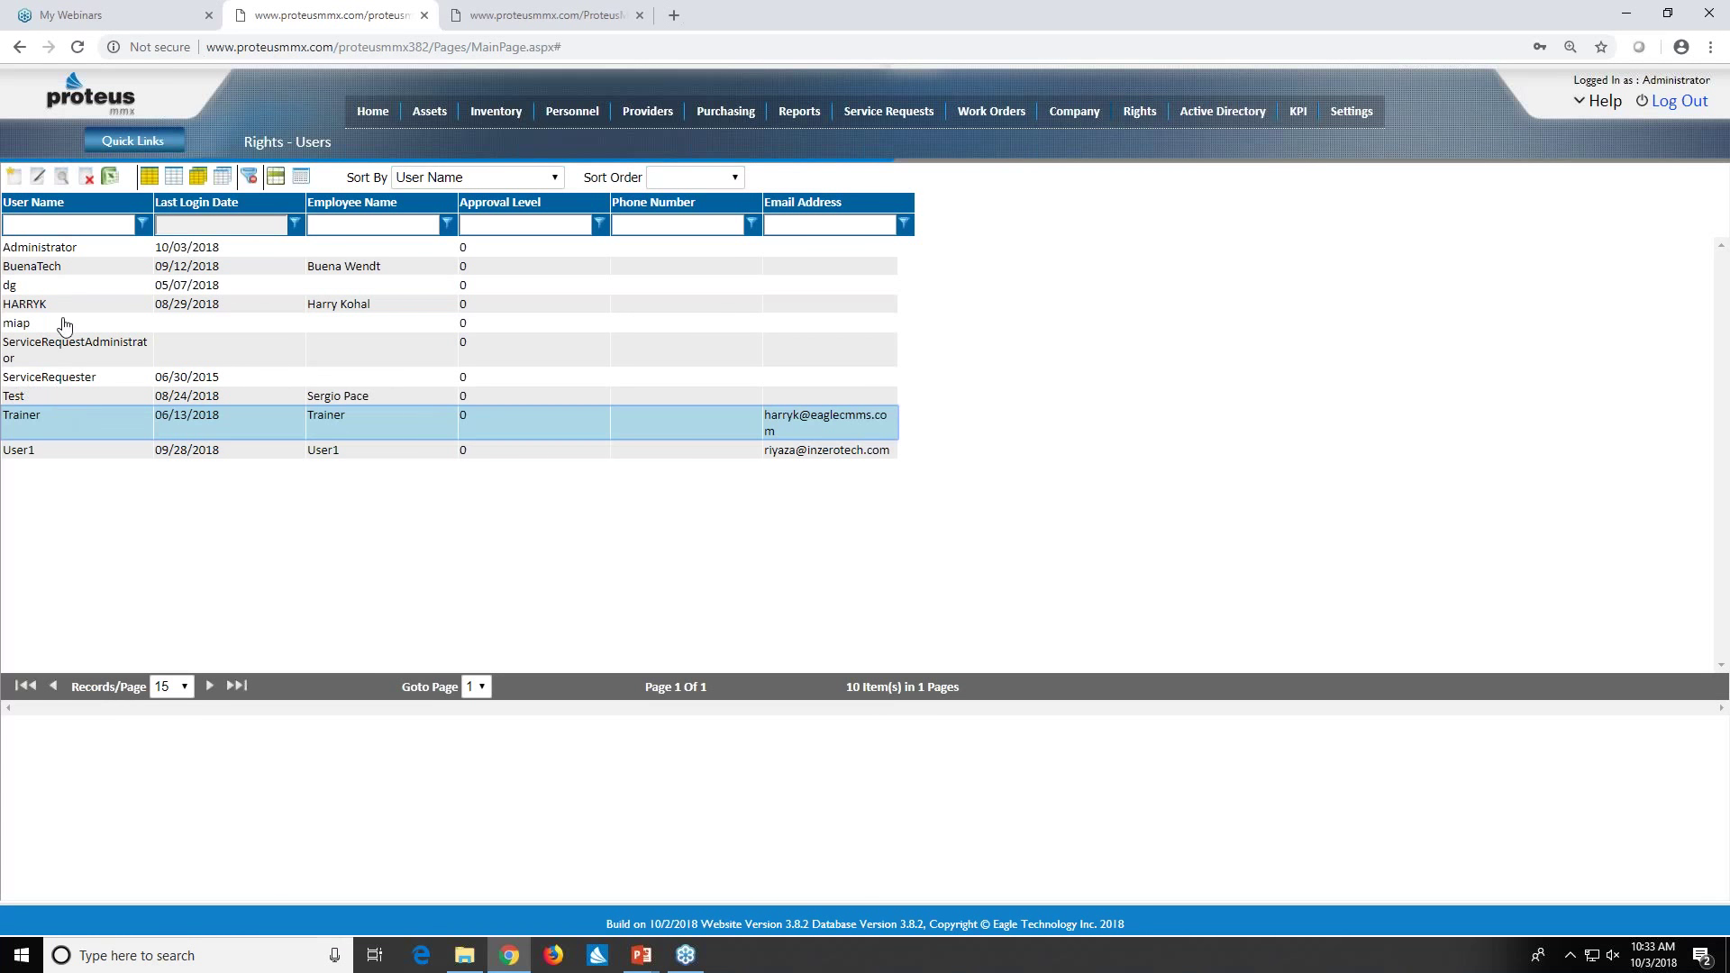
{"action": "left_click", "coordinate": [35, 180]}
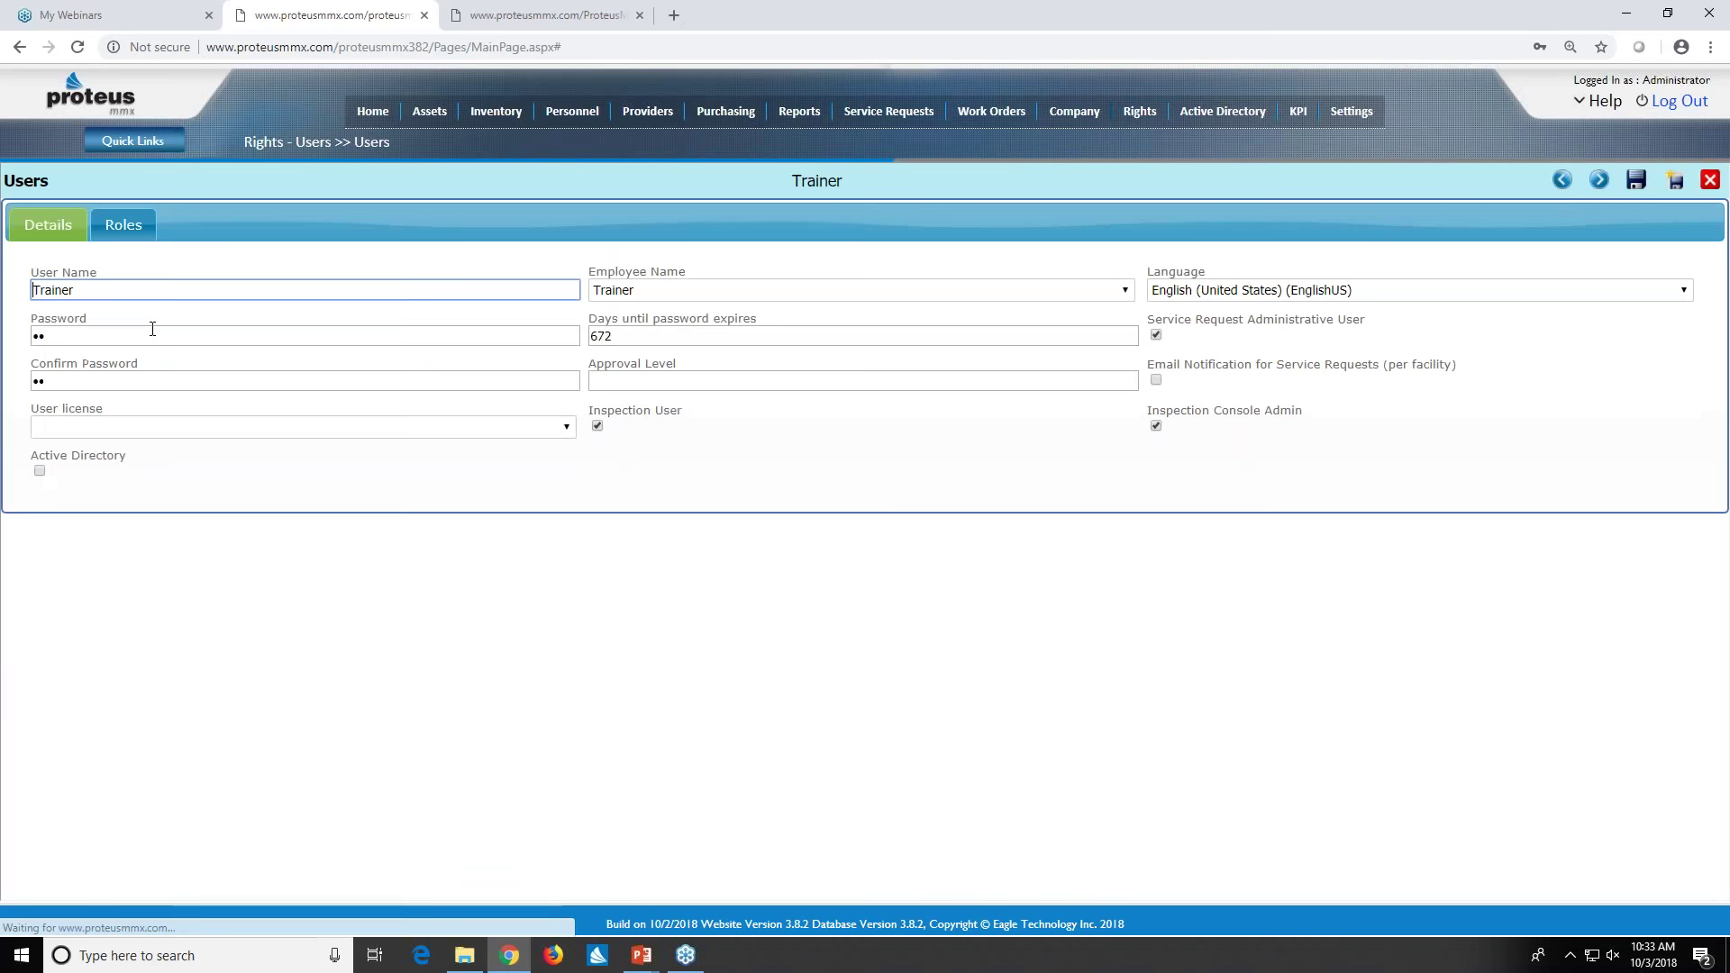
- Review the Trainer's User license choices, leaving license blank, and its Museum Administrator role
{"action": "left_click", "coordinate": [564, 428]}
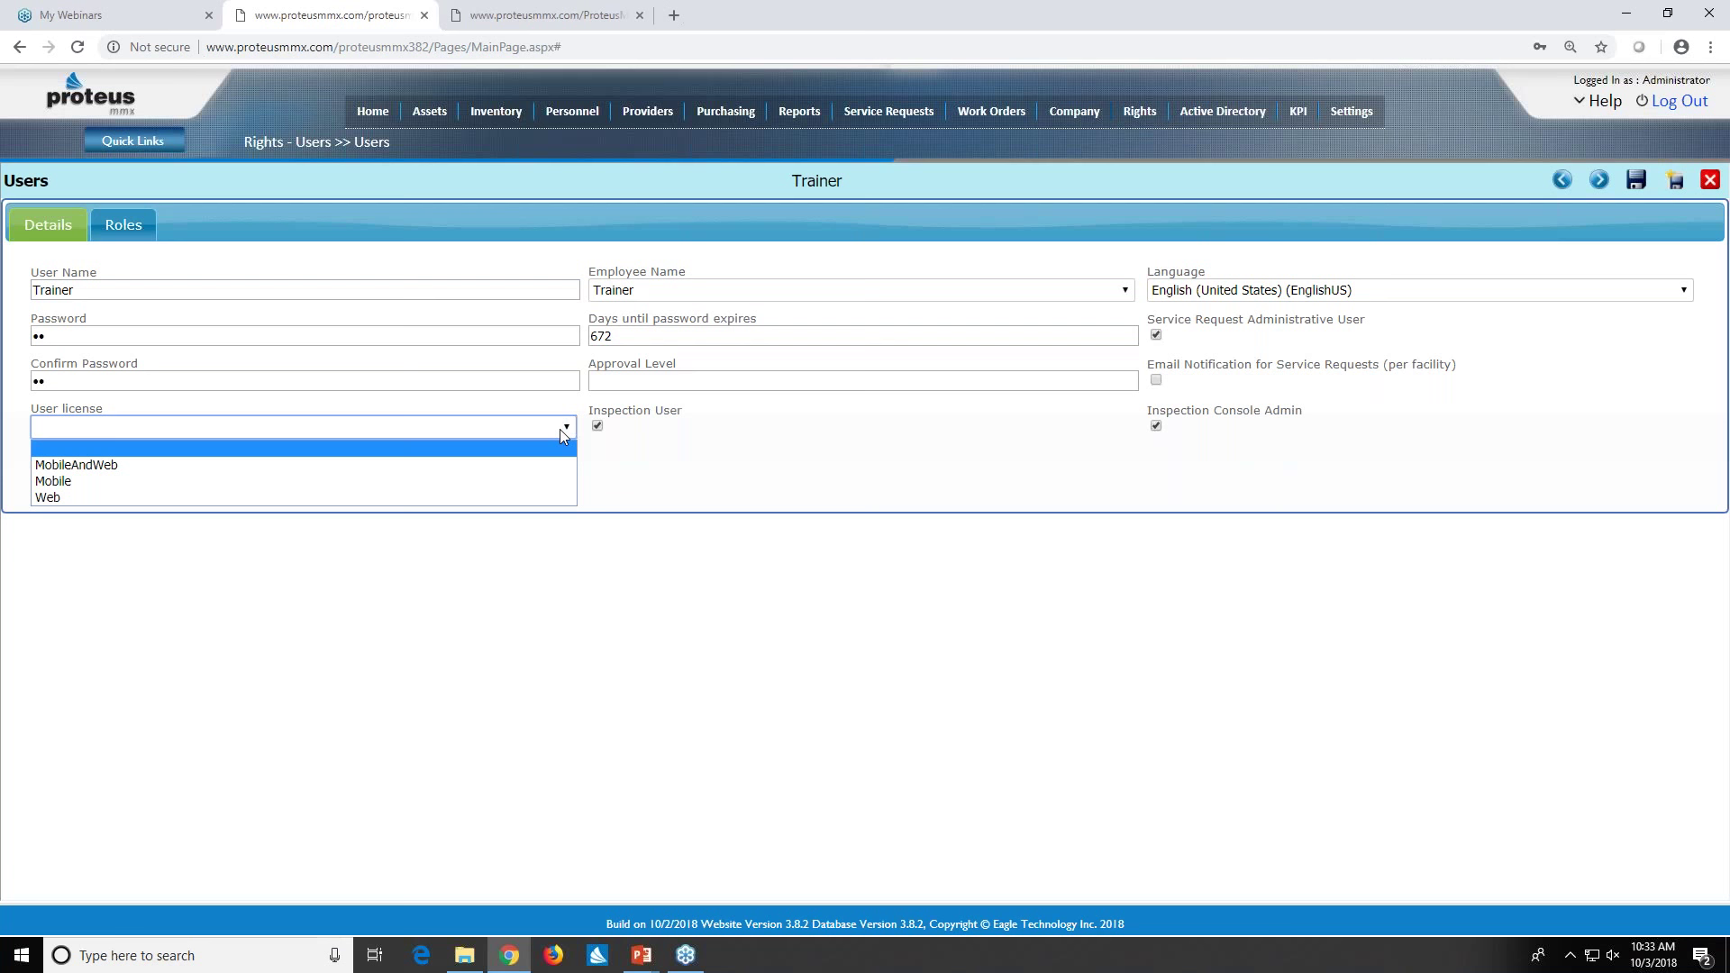
{"action": "left_click", "coordinate": [687, 454]}
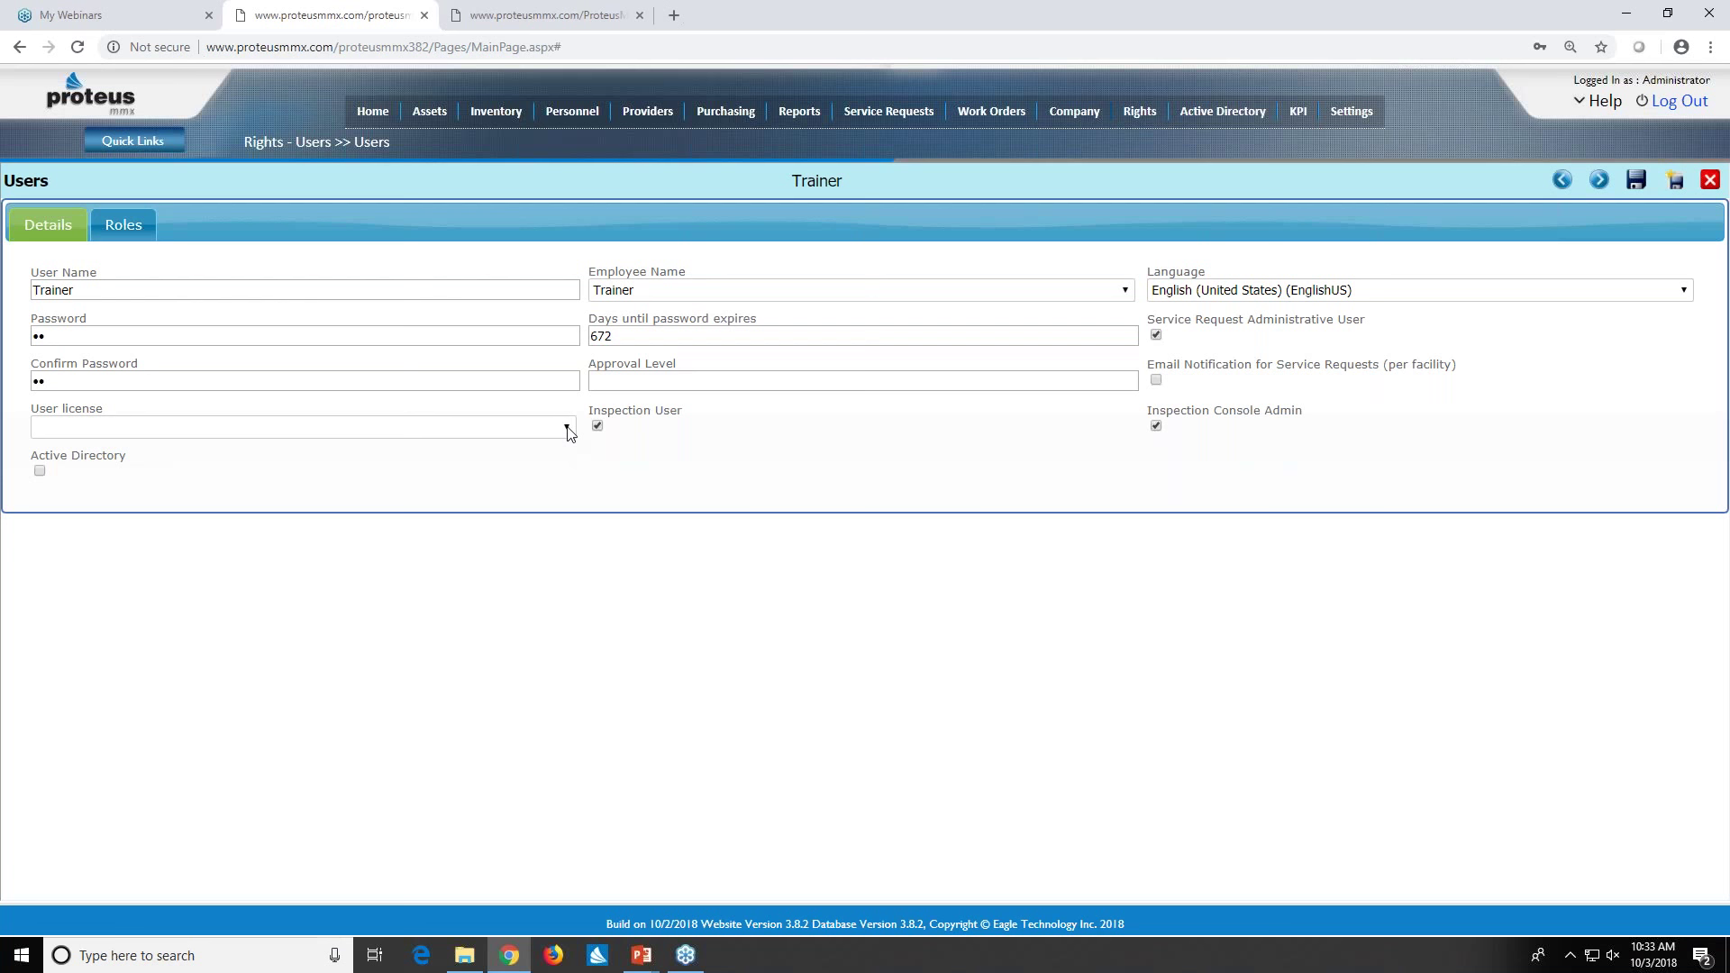
{"action": "left_click", "coordinate": [567, 430]}
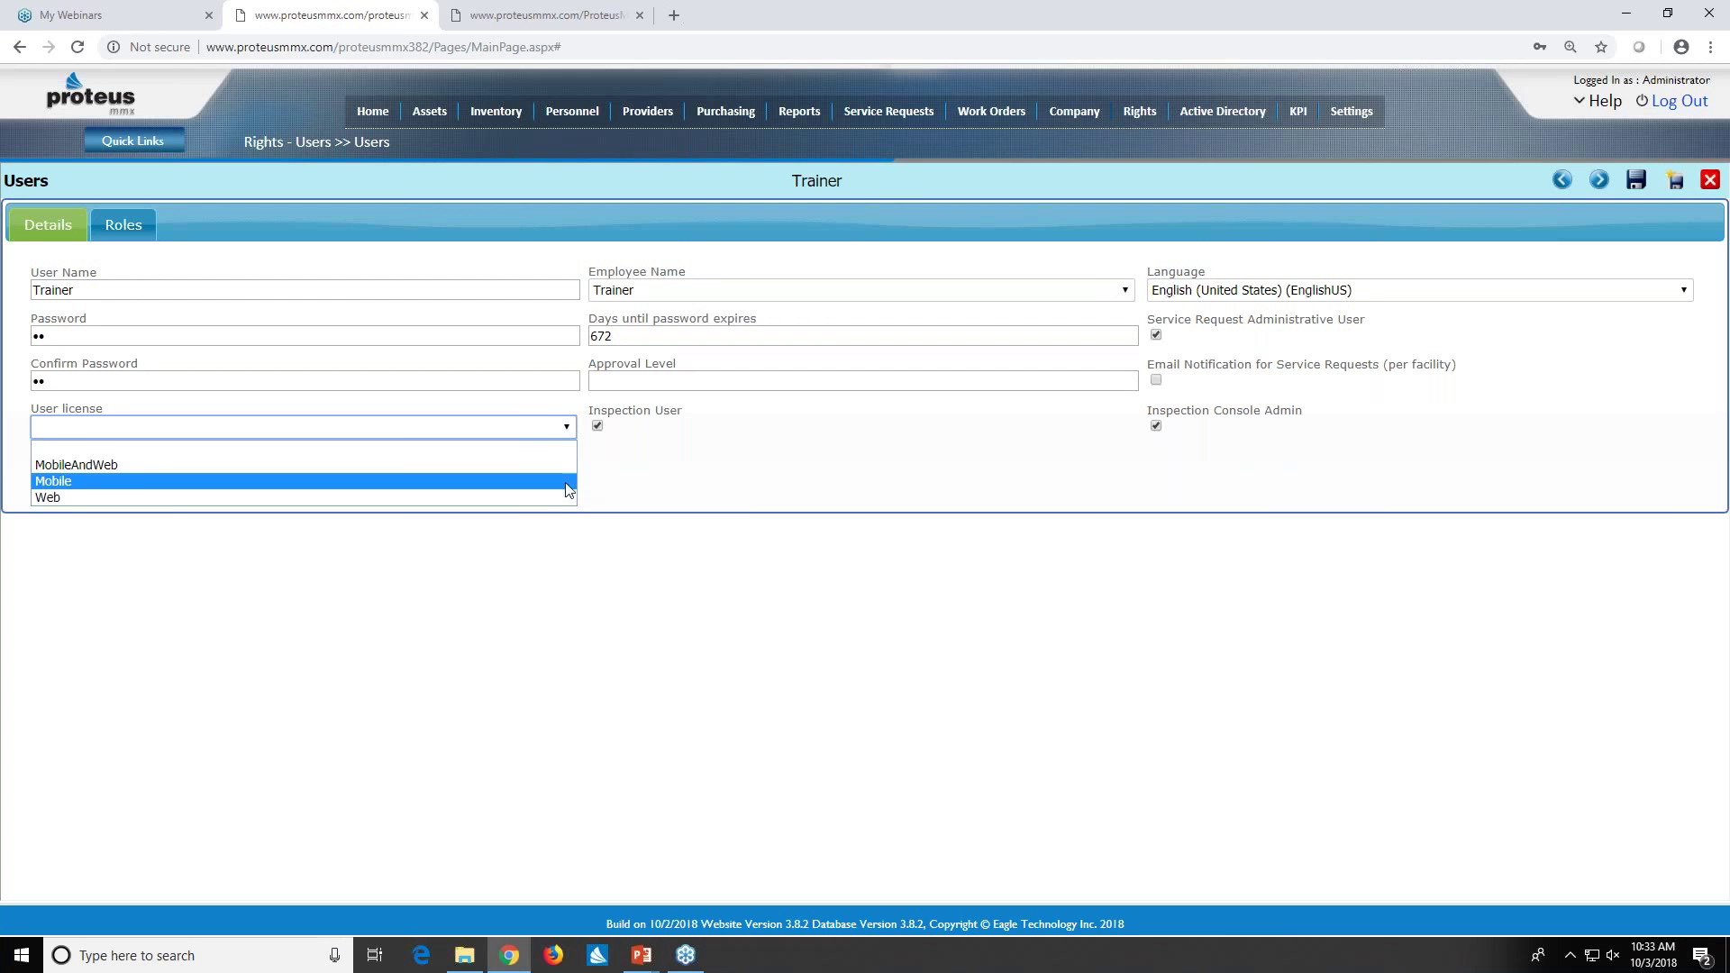
{"action": "left_click", "coordinate": [609, 462]}
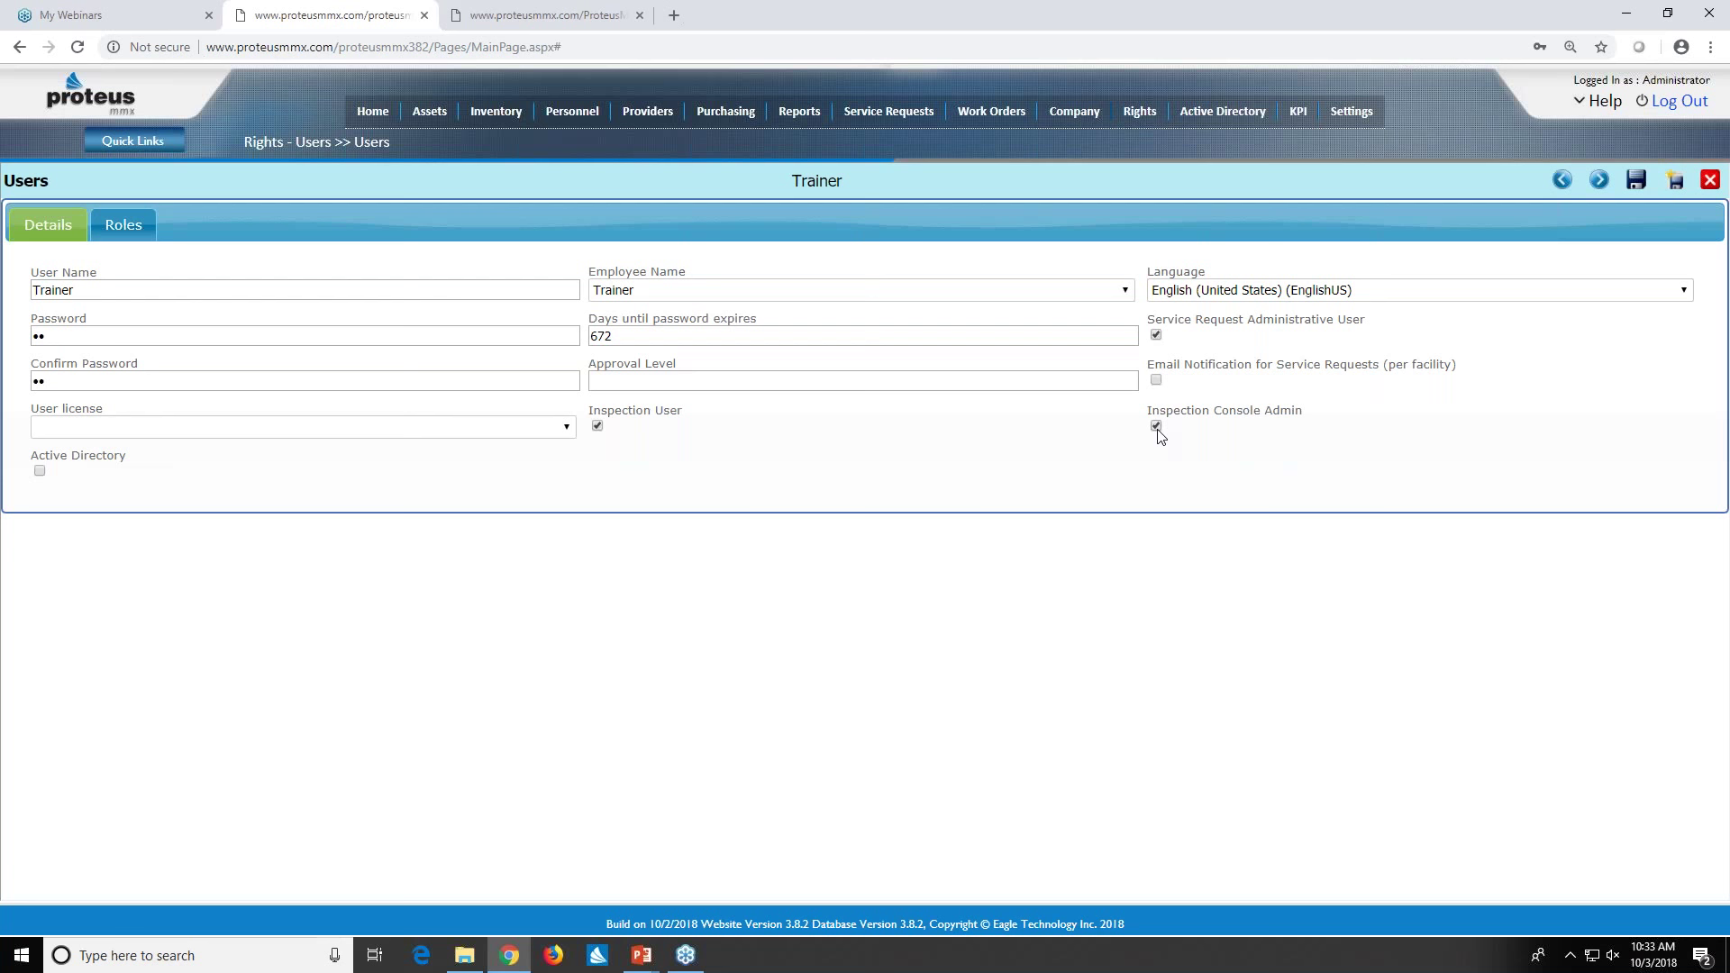
{"action": "left_click", "coordinate": [121, 238]}
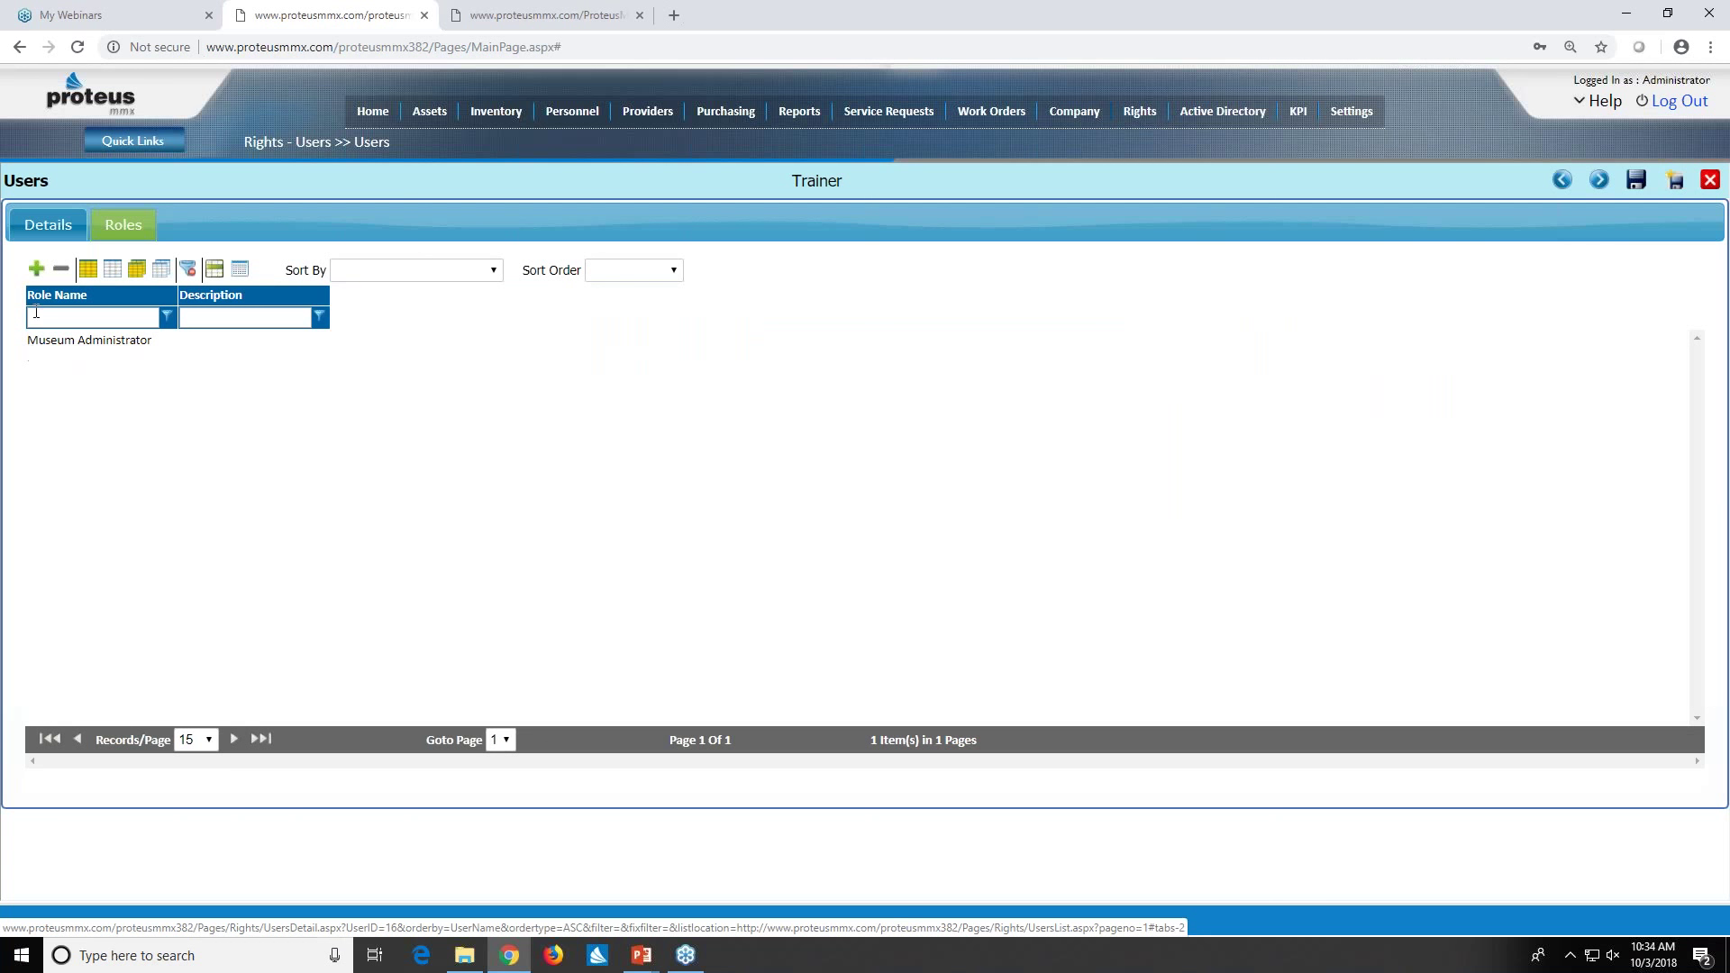
{"action": "left_click", "coordinate": [48, 227]}
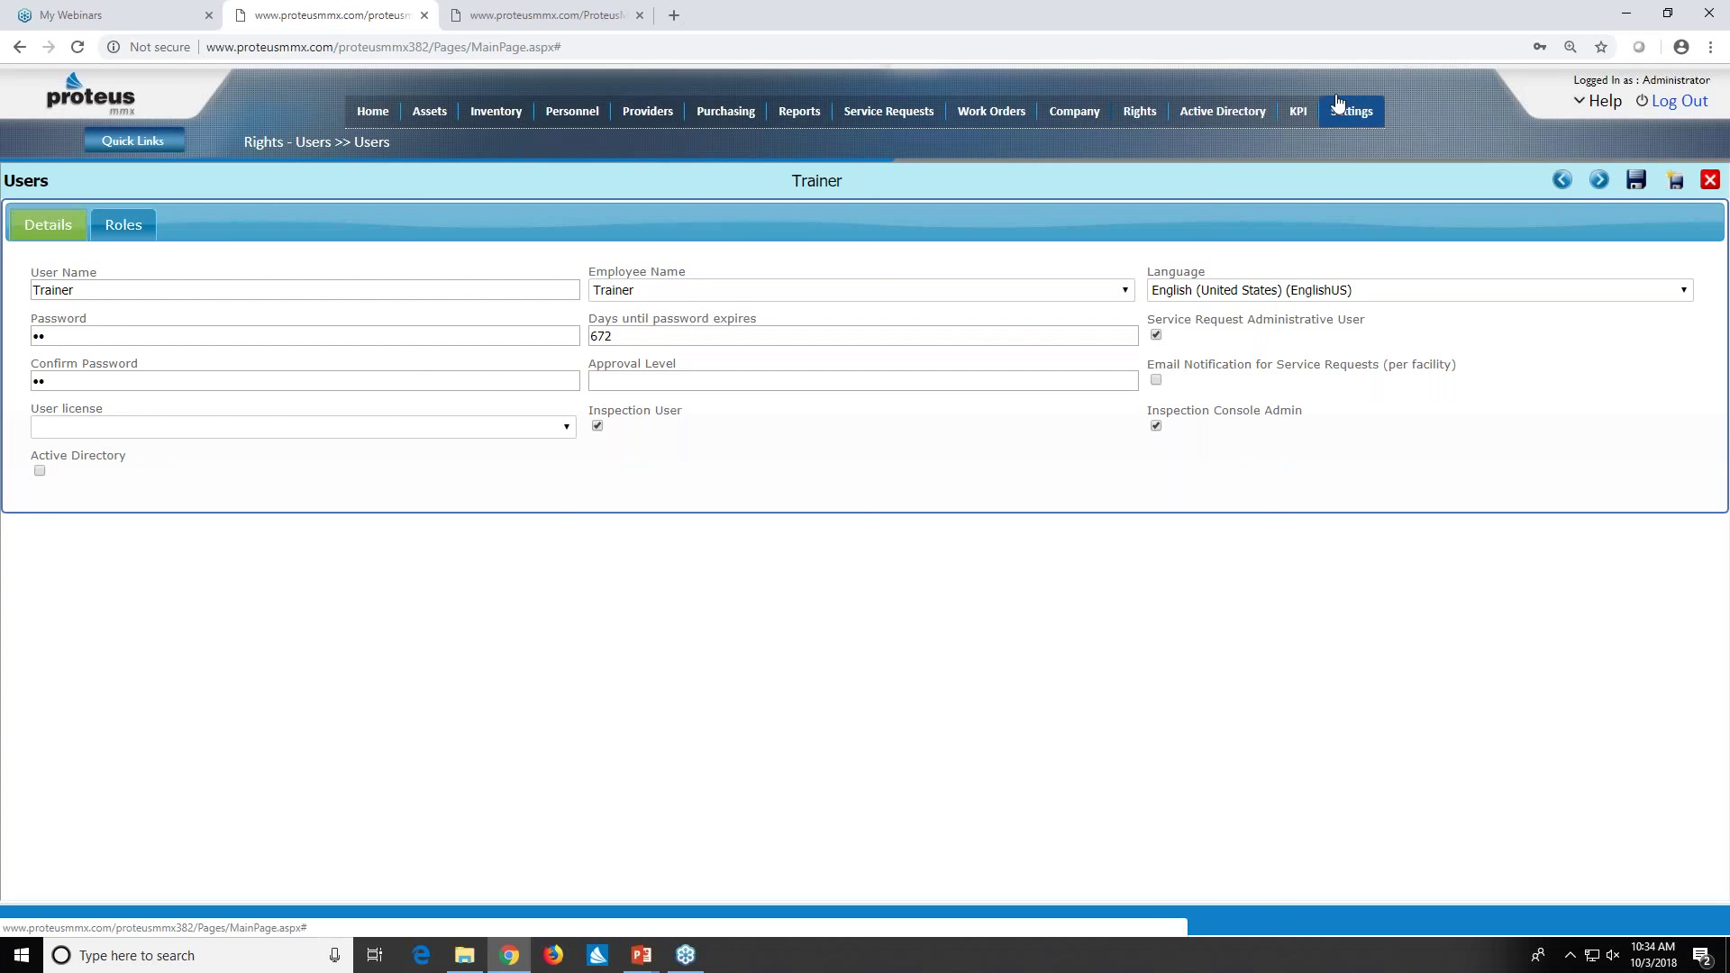
- In Company > Cost Centers, expand MLK Maintenance Dept. and display its 2018 budget
{"action": "mouse_move", "coordinate": [1074, 112]}
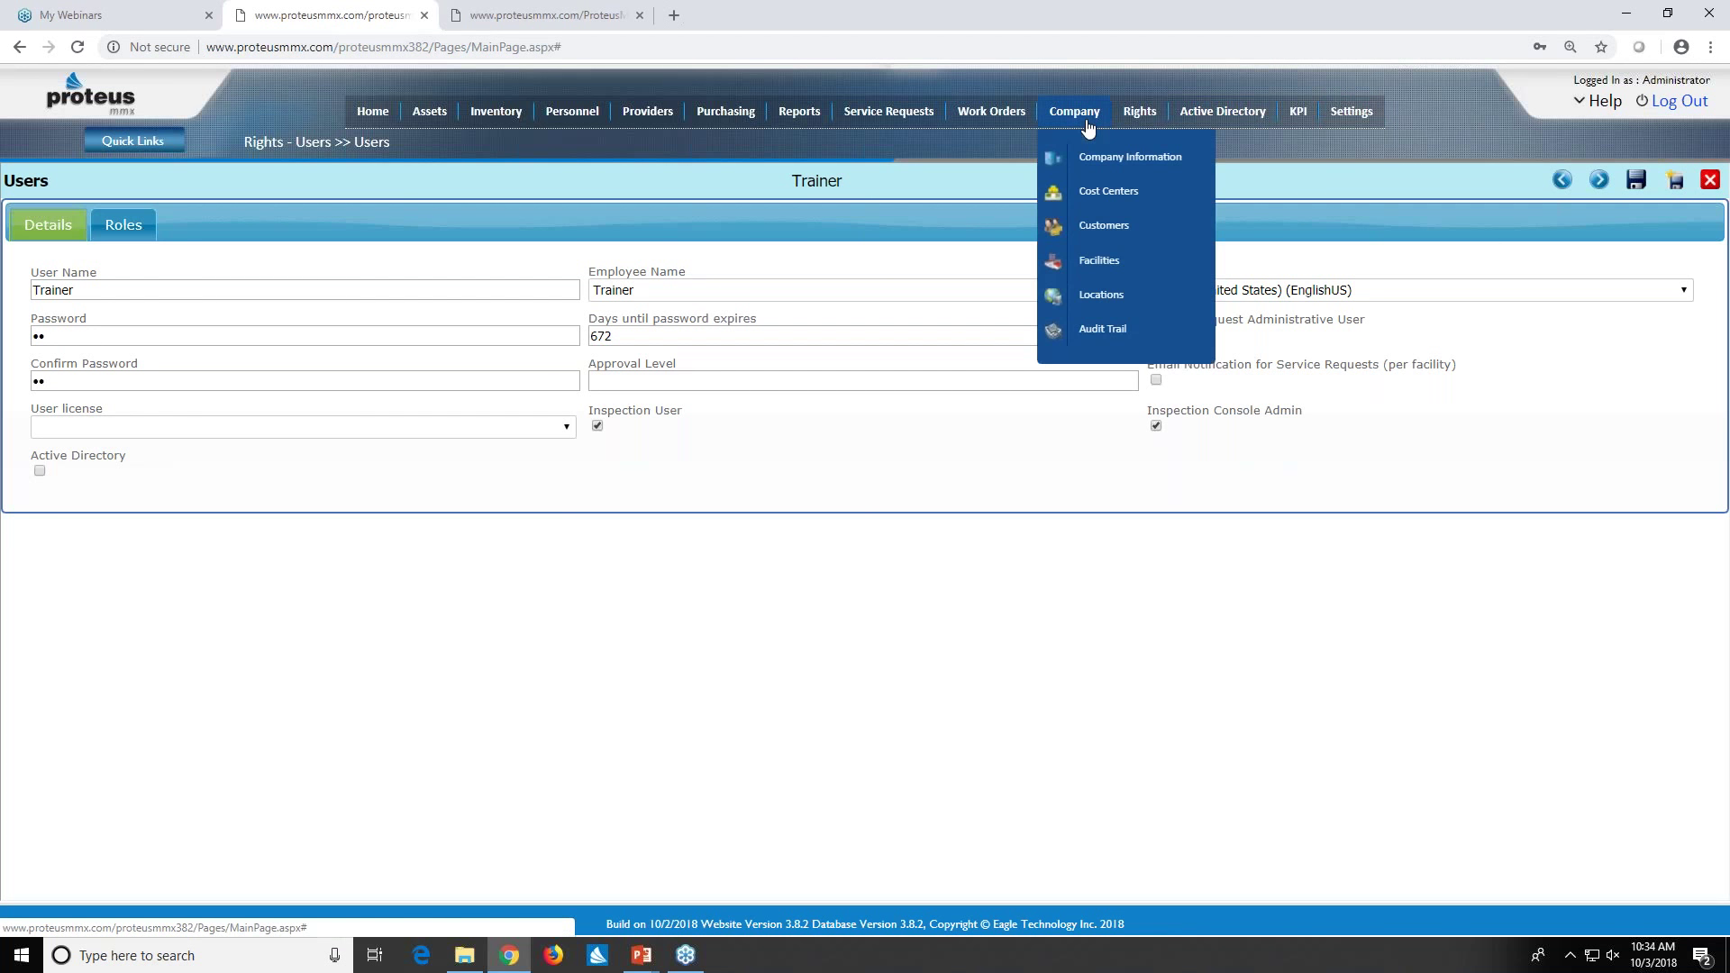
{"action": "left_click", "coordinate": [1110, 195]}
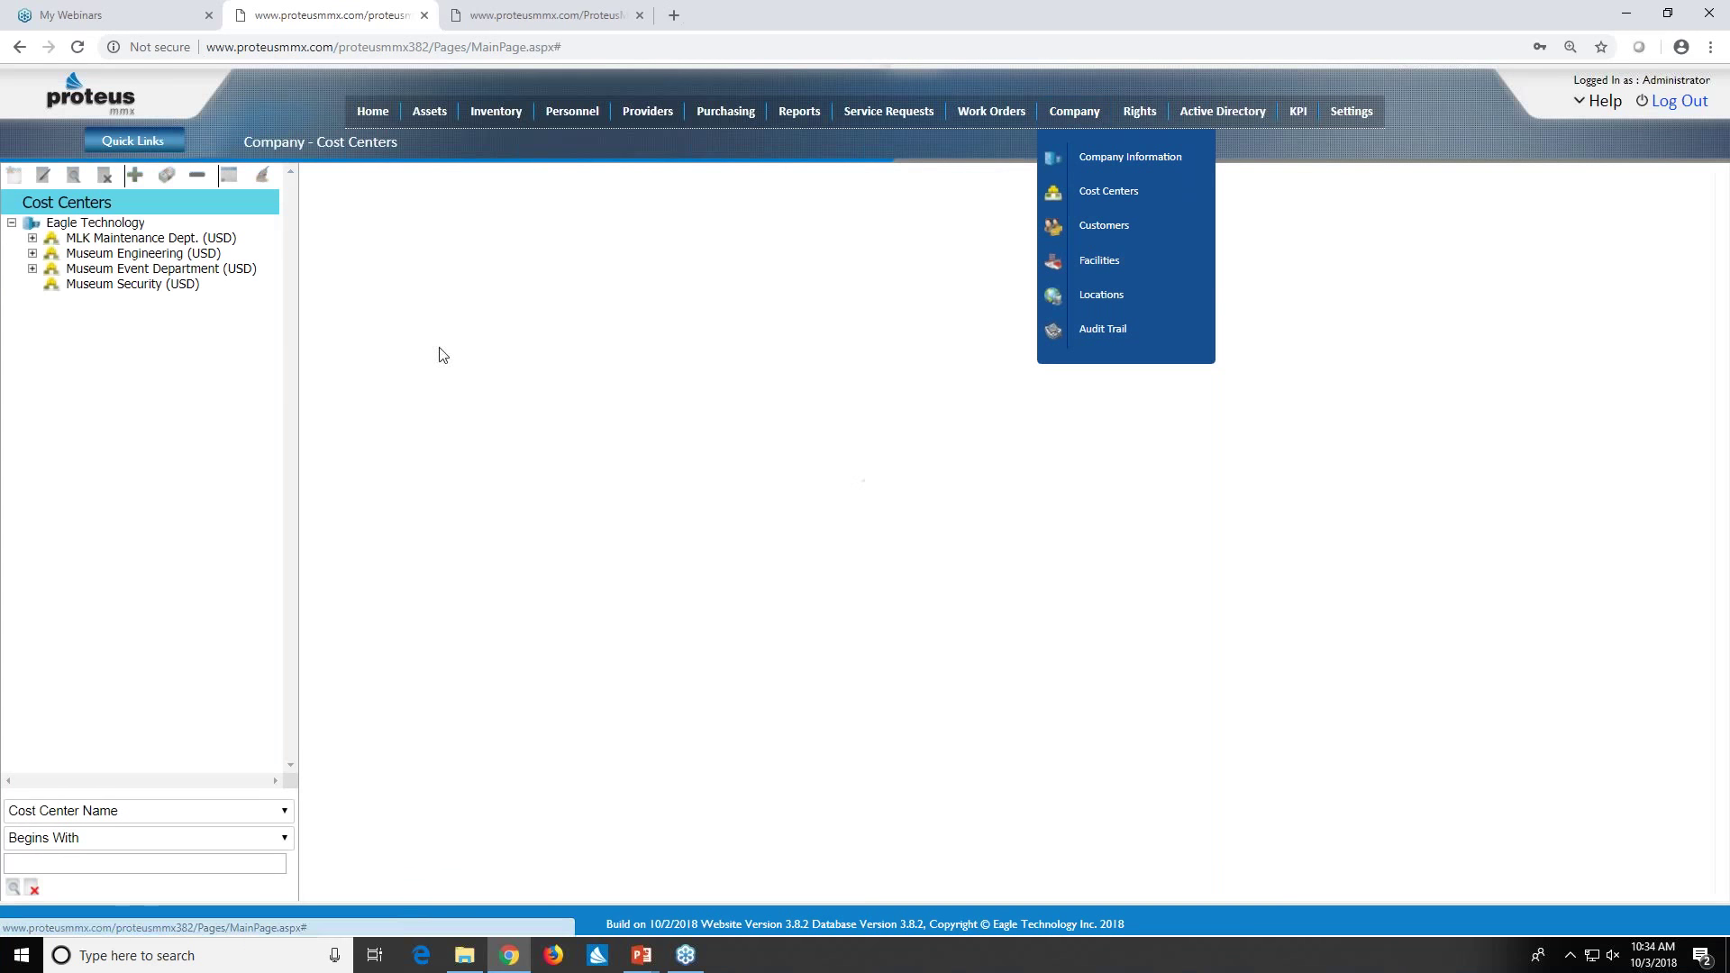
{"action": "left_click", "coordinate": [32, 238]}
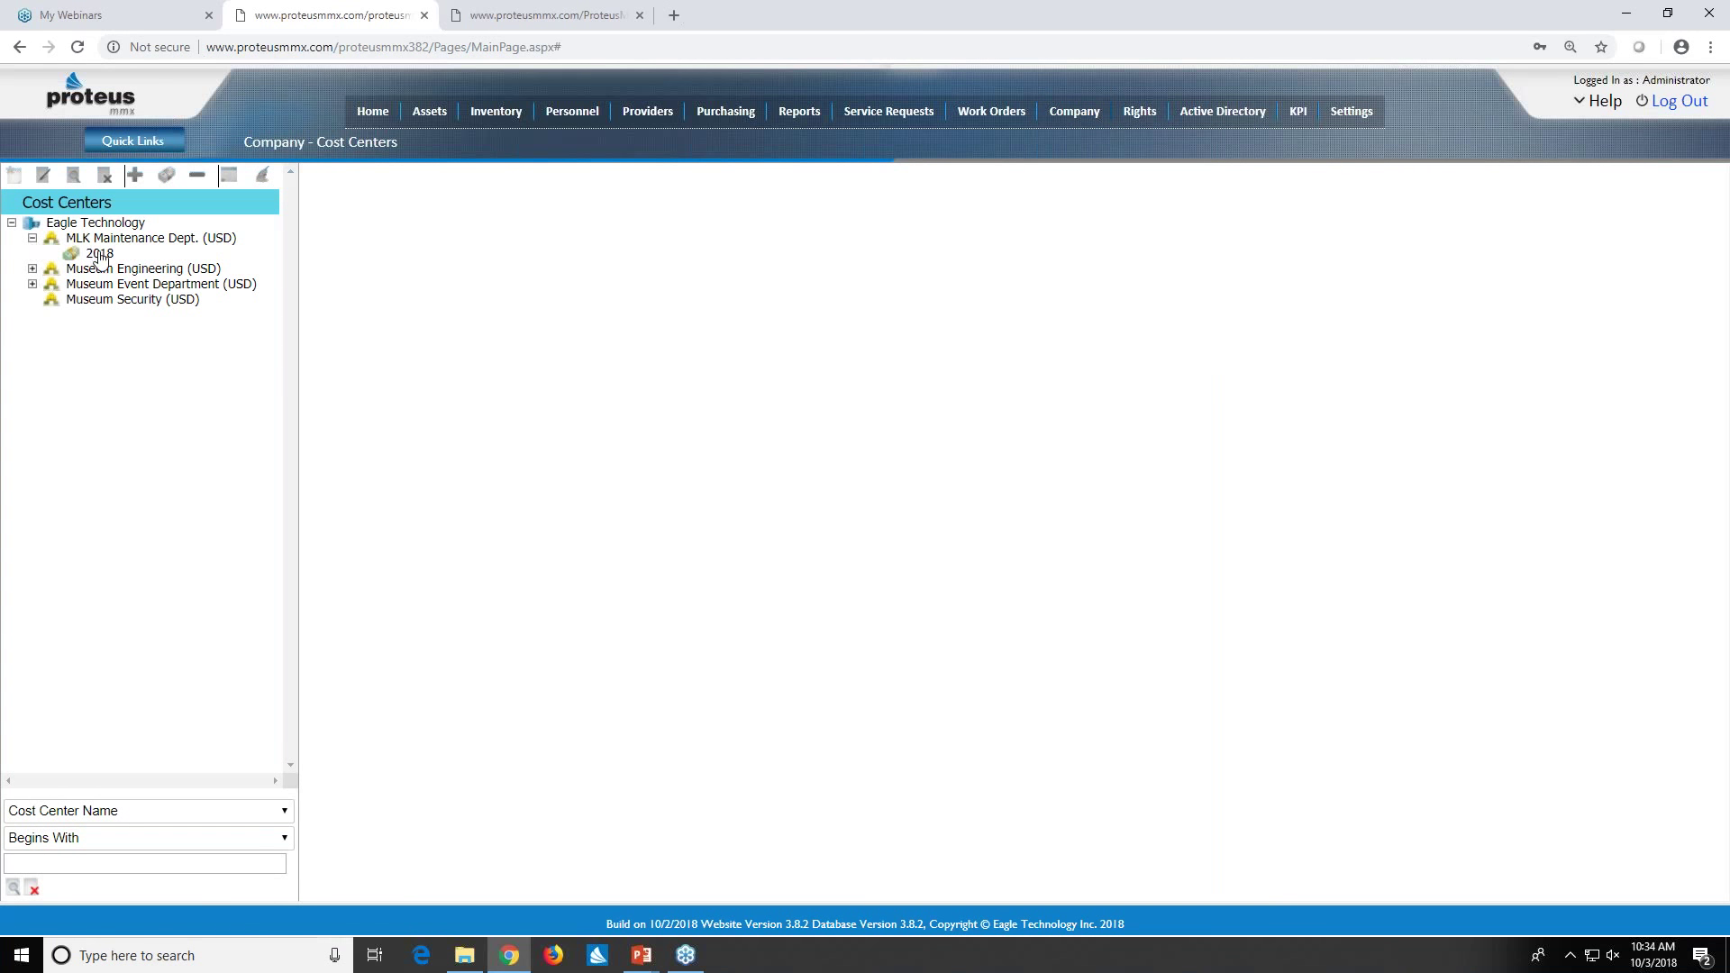
{"action": "left_click", "coordinate": [97, 256]}
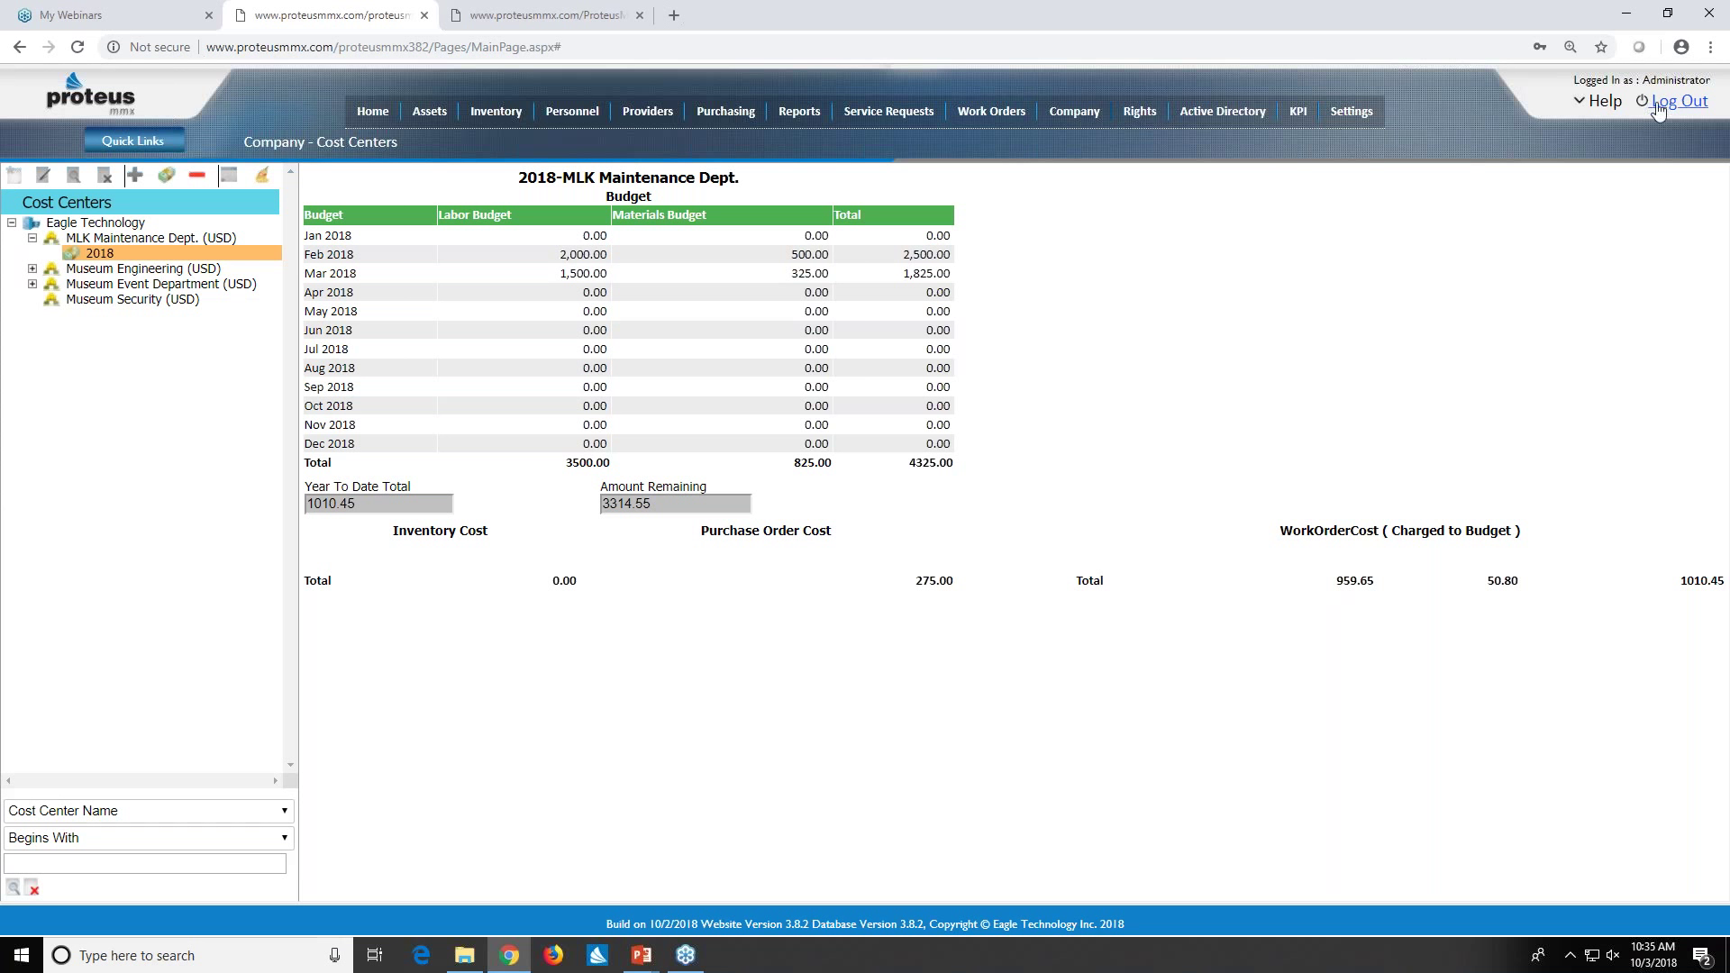
- Log out of Proteus MMX to the LOGIN page with empty user name and password
{"action": "left_click", "coordinate": [1124, 348]}
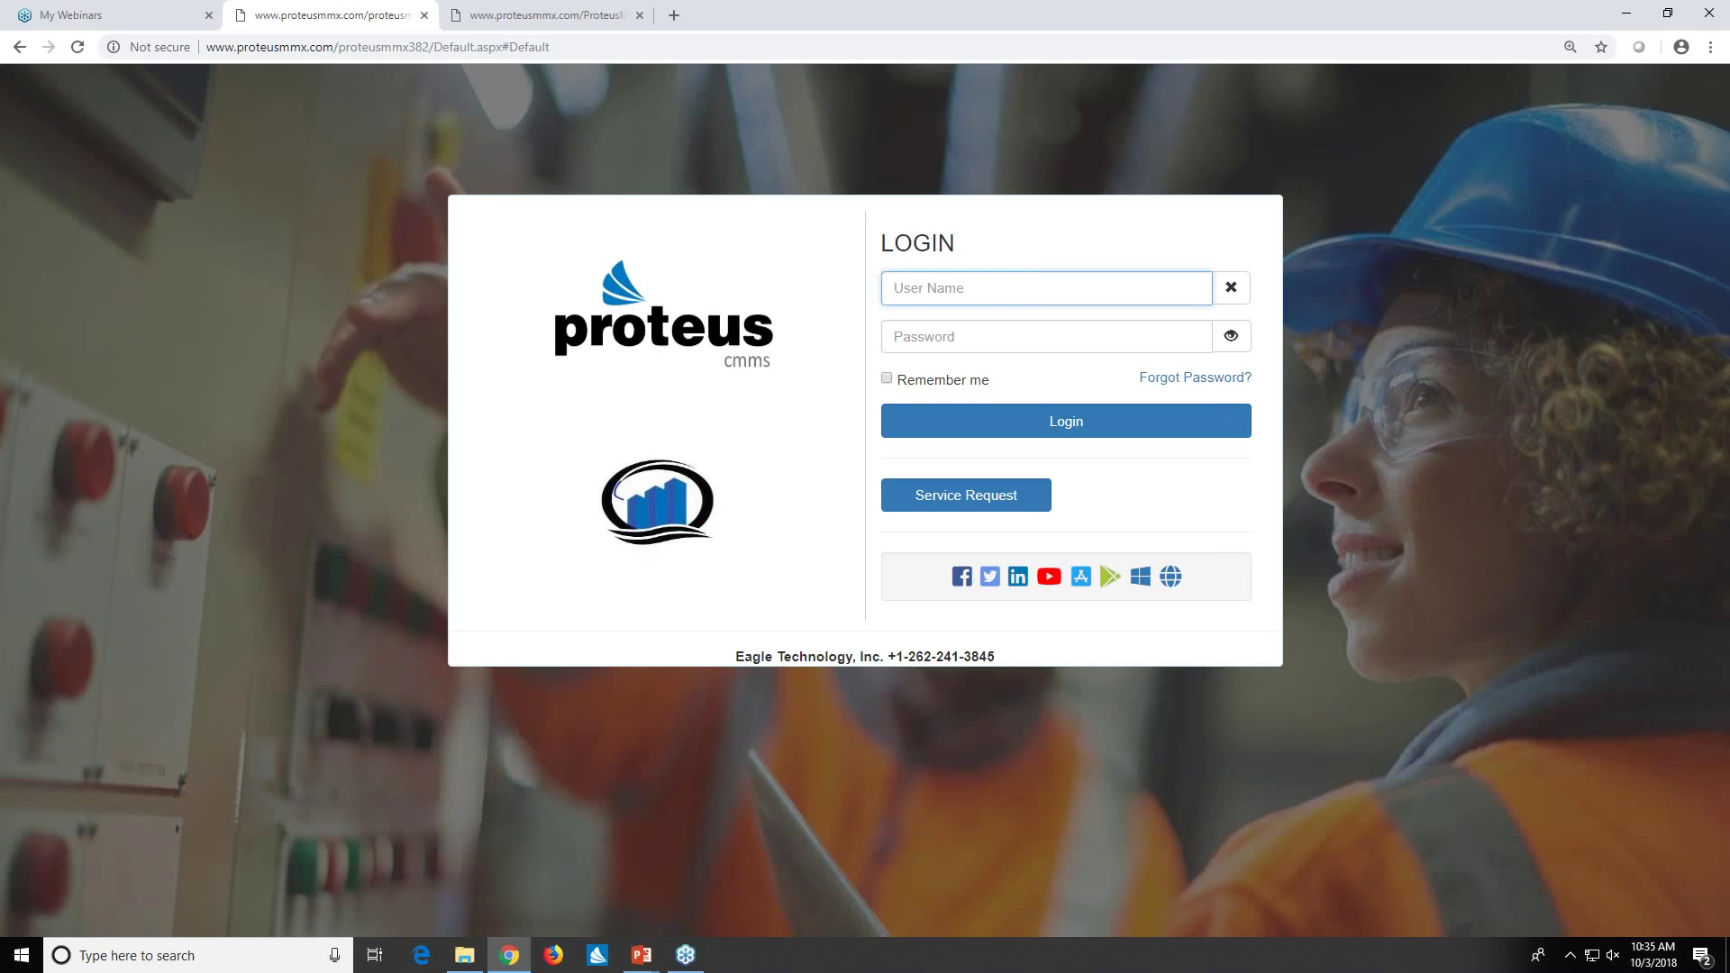
{"action": "left_click", "coordinate": [1709, 155]}
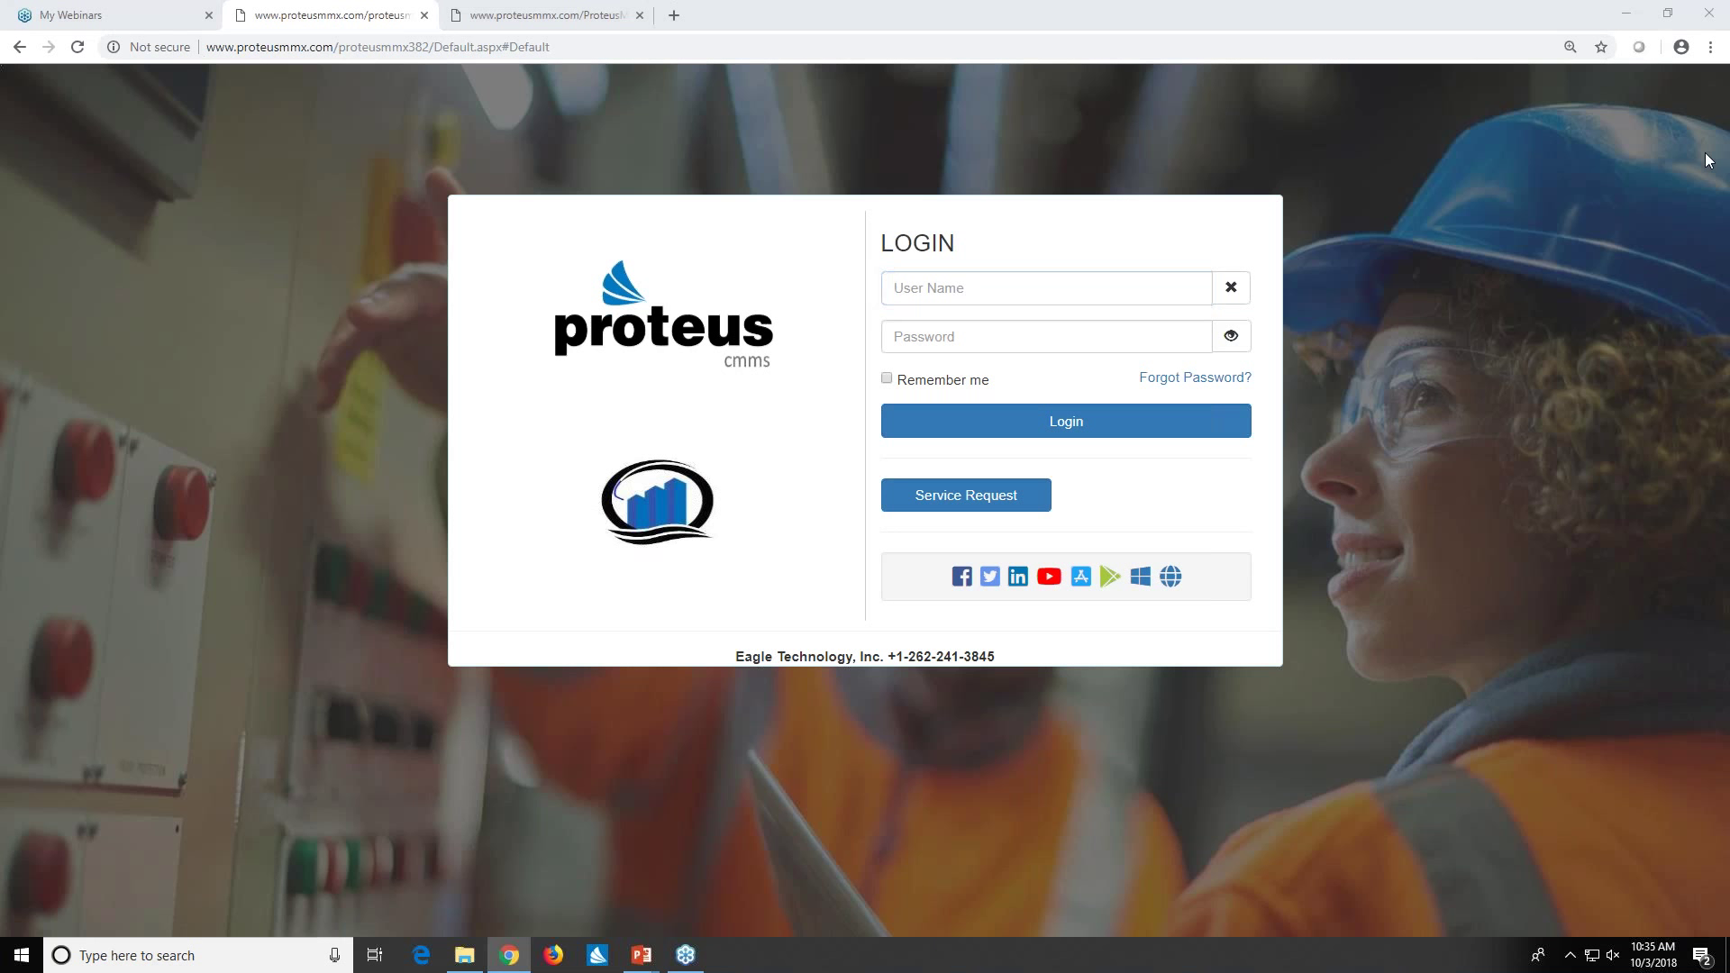